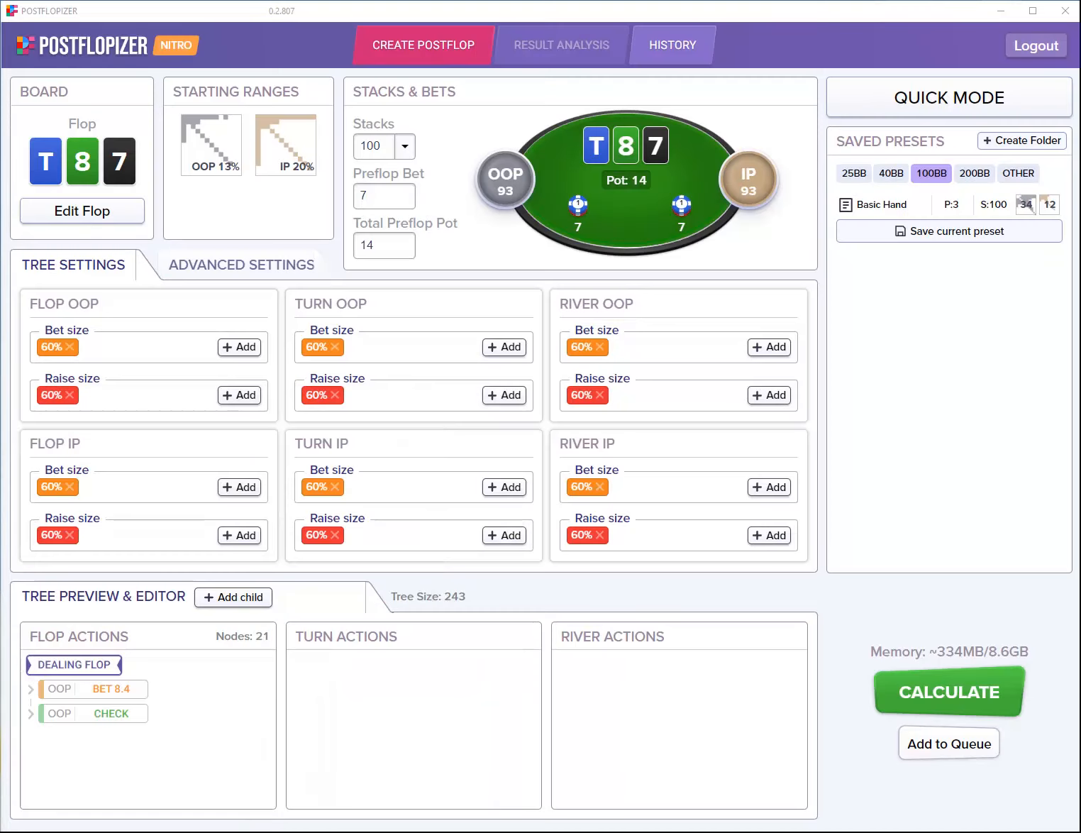
Step: Bring the ICMizer 3 Replayer window with the cutoff's 5-4 of spades hand to the front
key(alt+Tab)
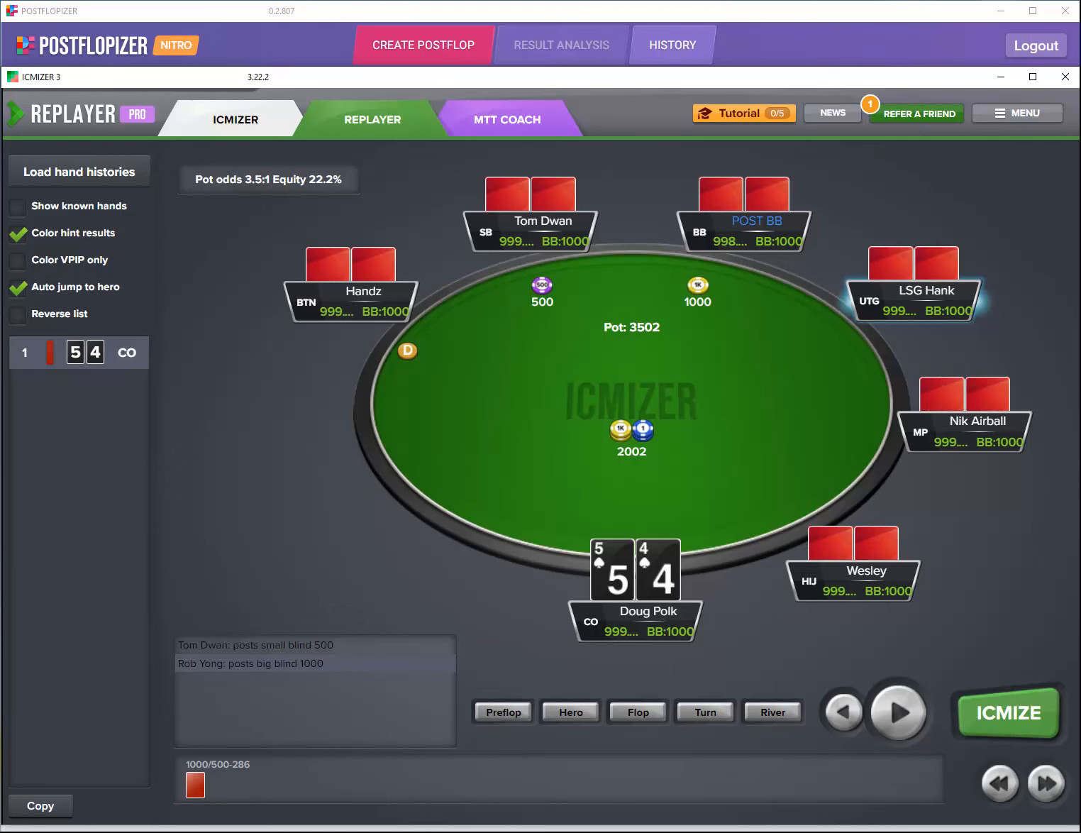
Step: Replay preflop, the K-7-2 flop 15K bet and call, up to the 6h turn bet of 30000
click(899, 709)
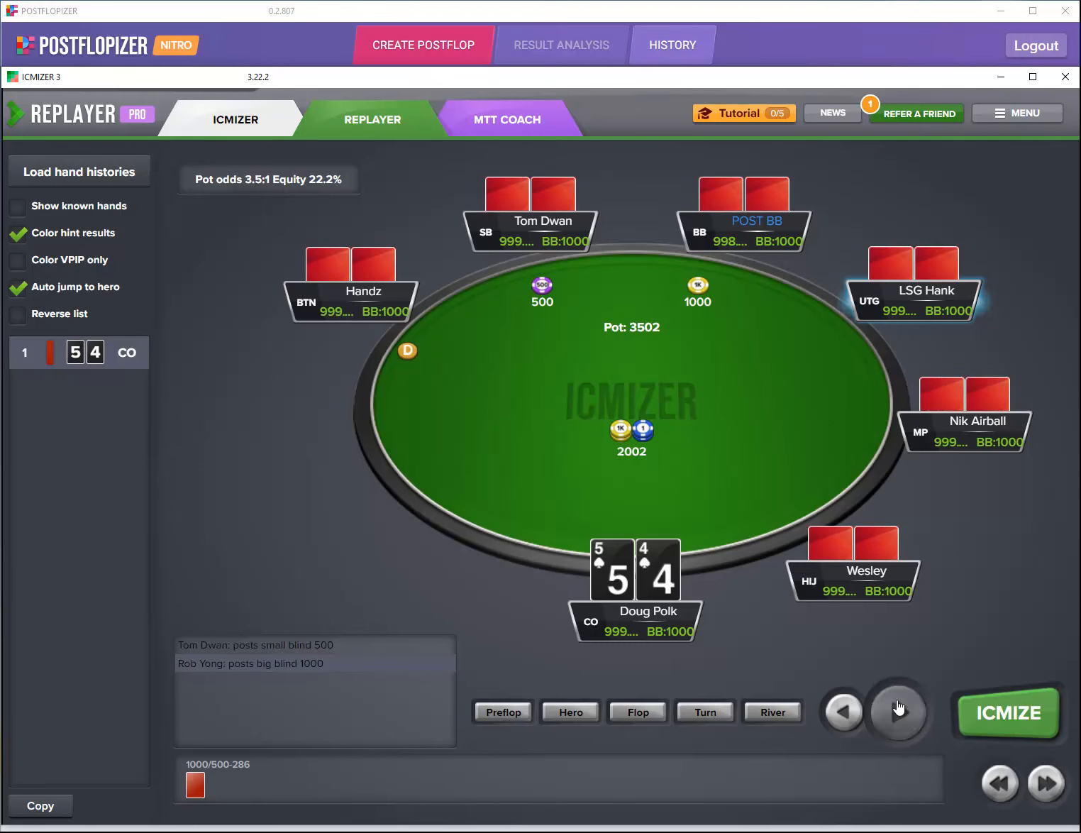
click(899, 709)
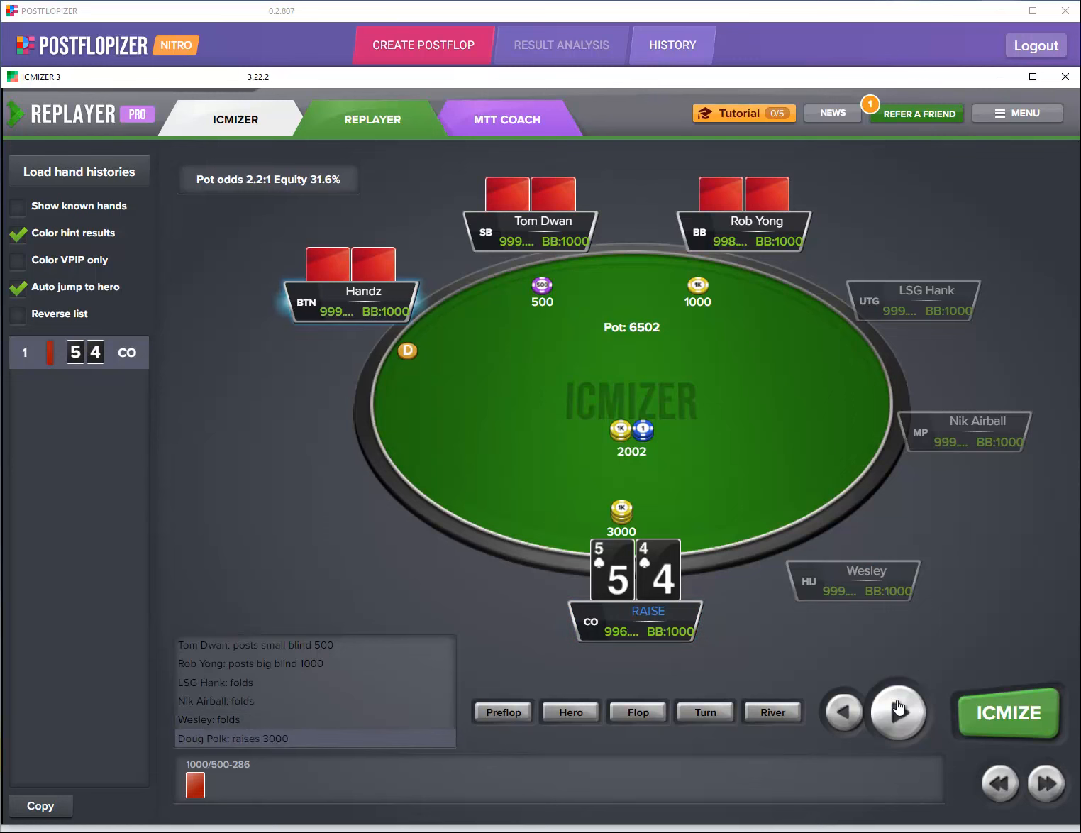
click(898, 709)
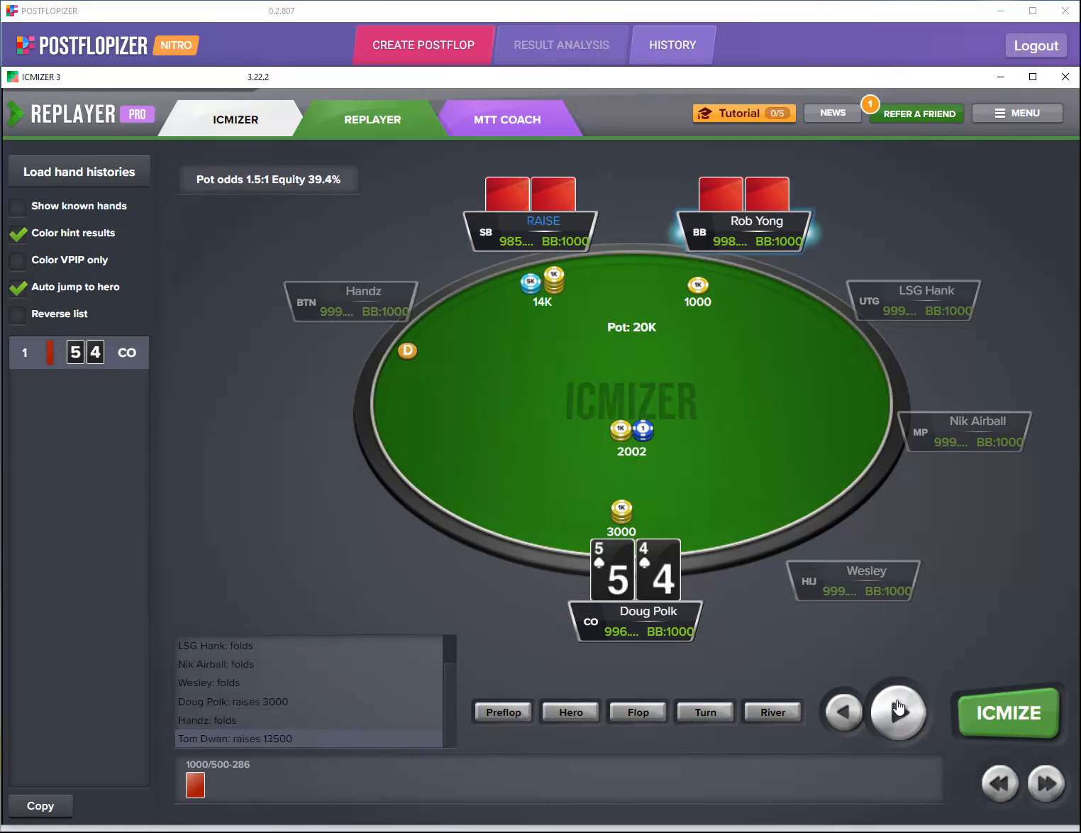
click(899, 708)
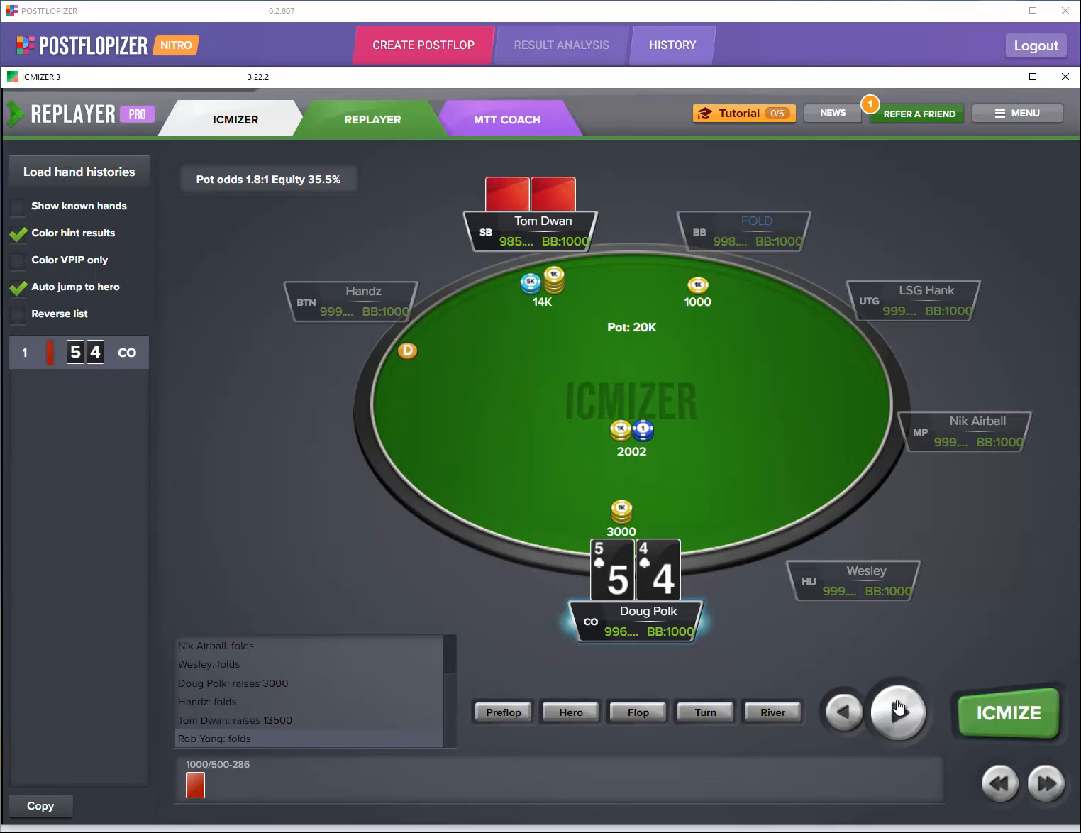
click(898, 708)
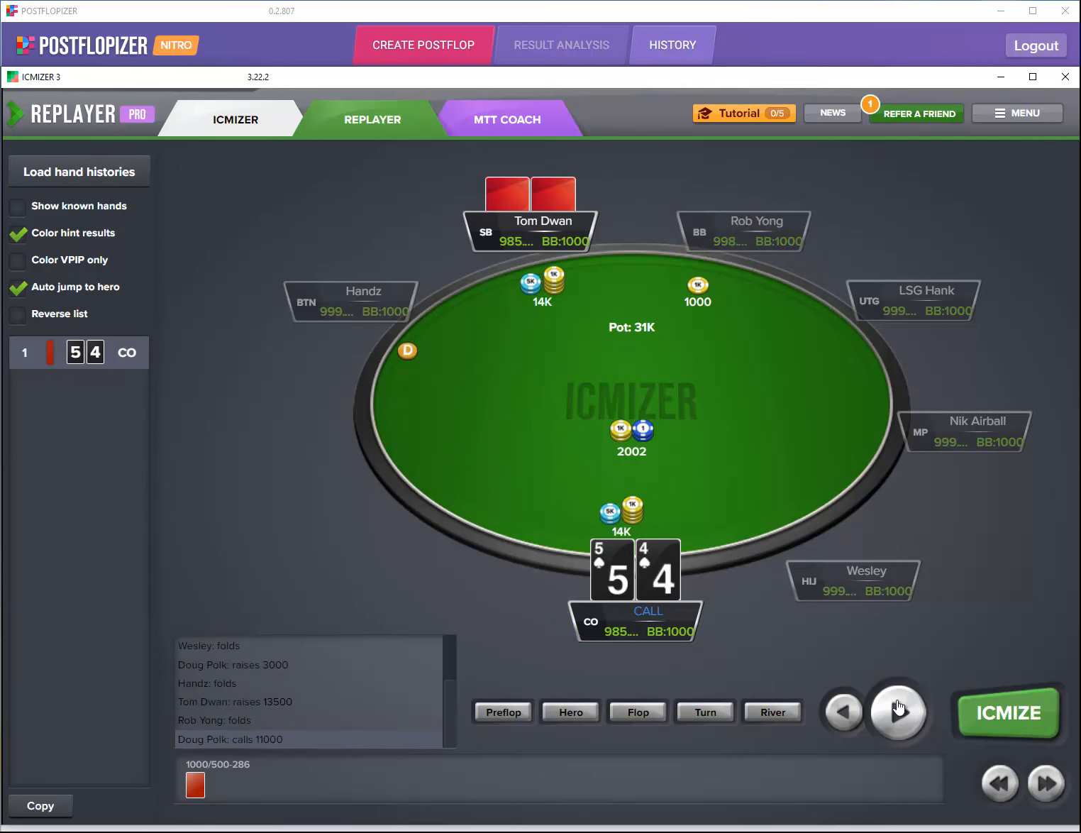
click(898, 708)
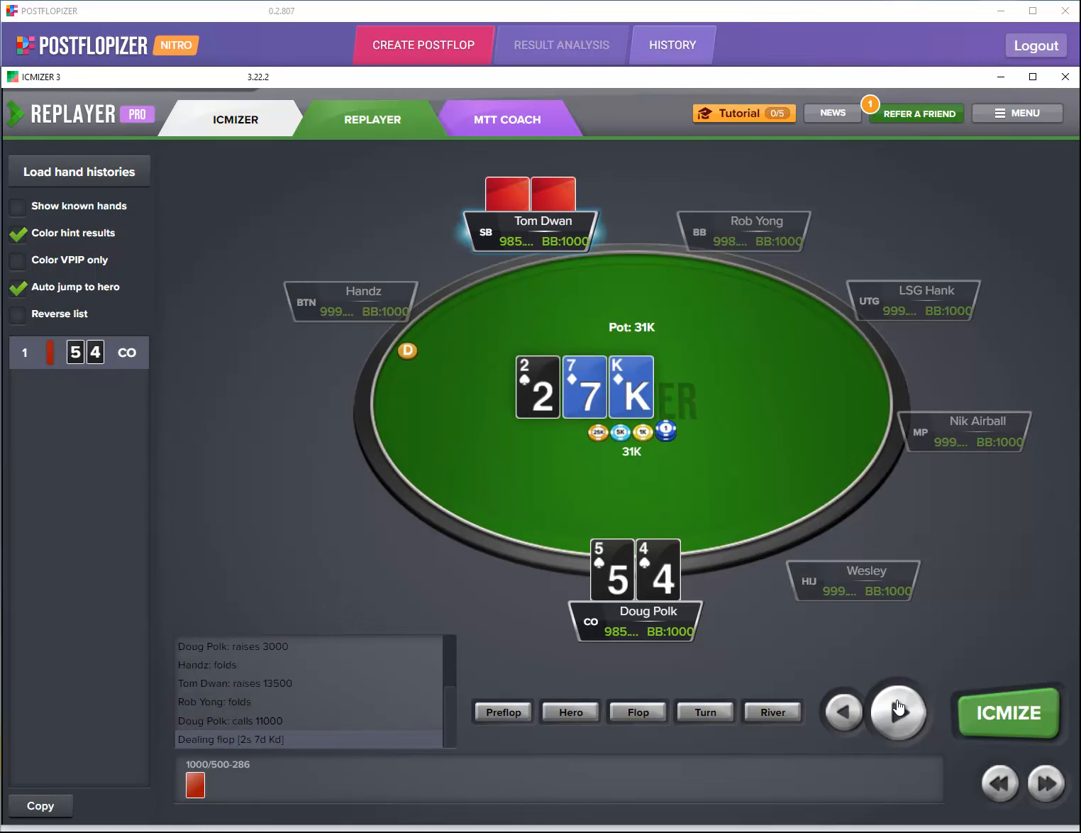
click(899, 708)
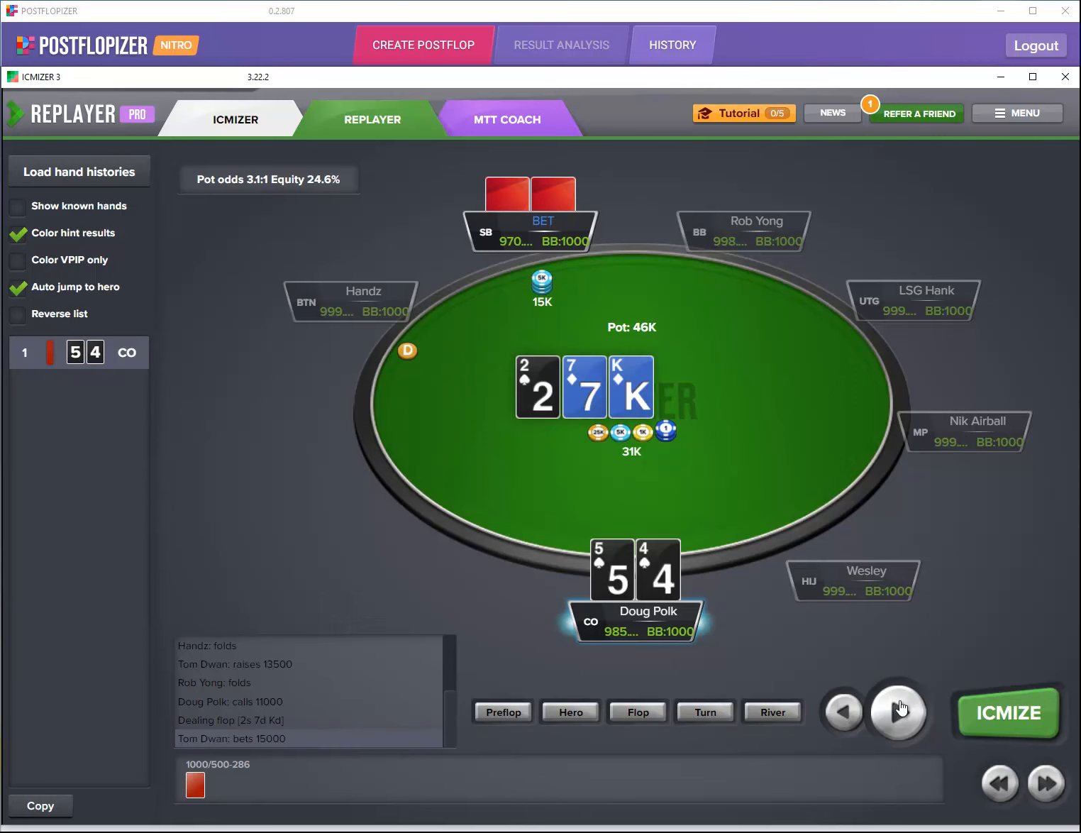
click(900, 708)
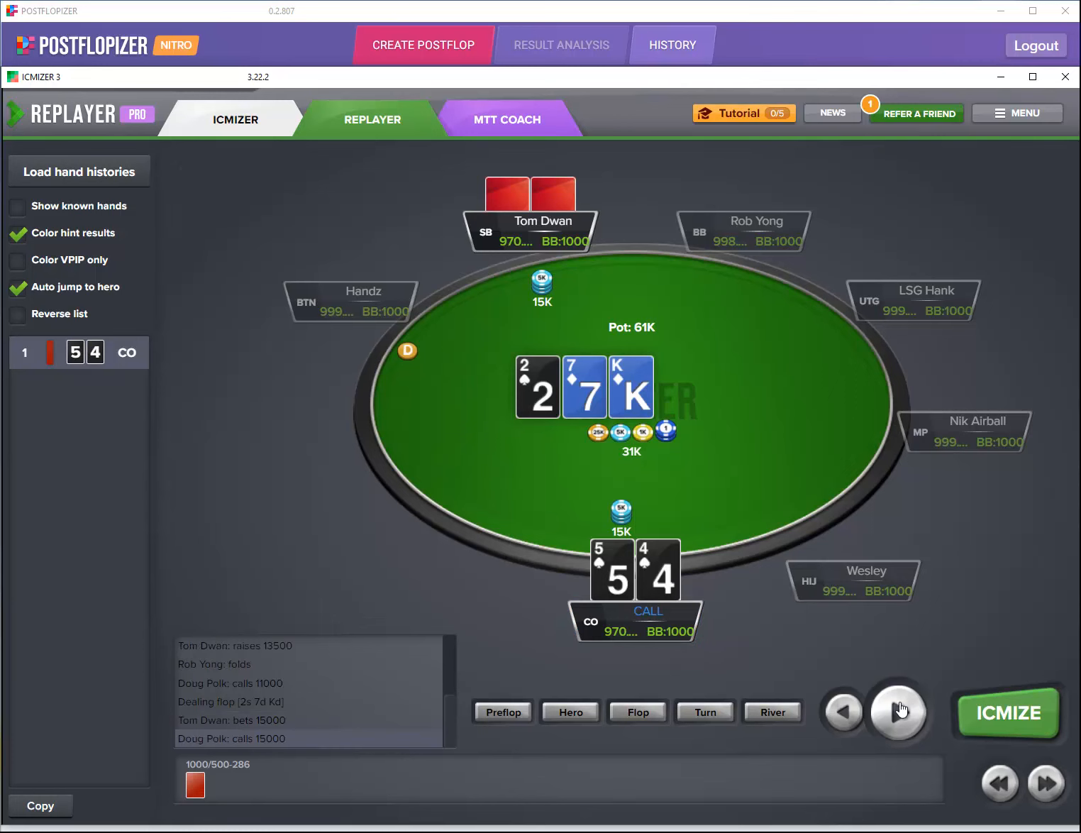
click(900, 708)
click(900, 708)
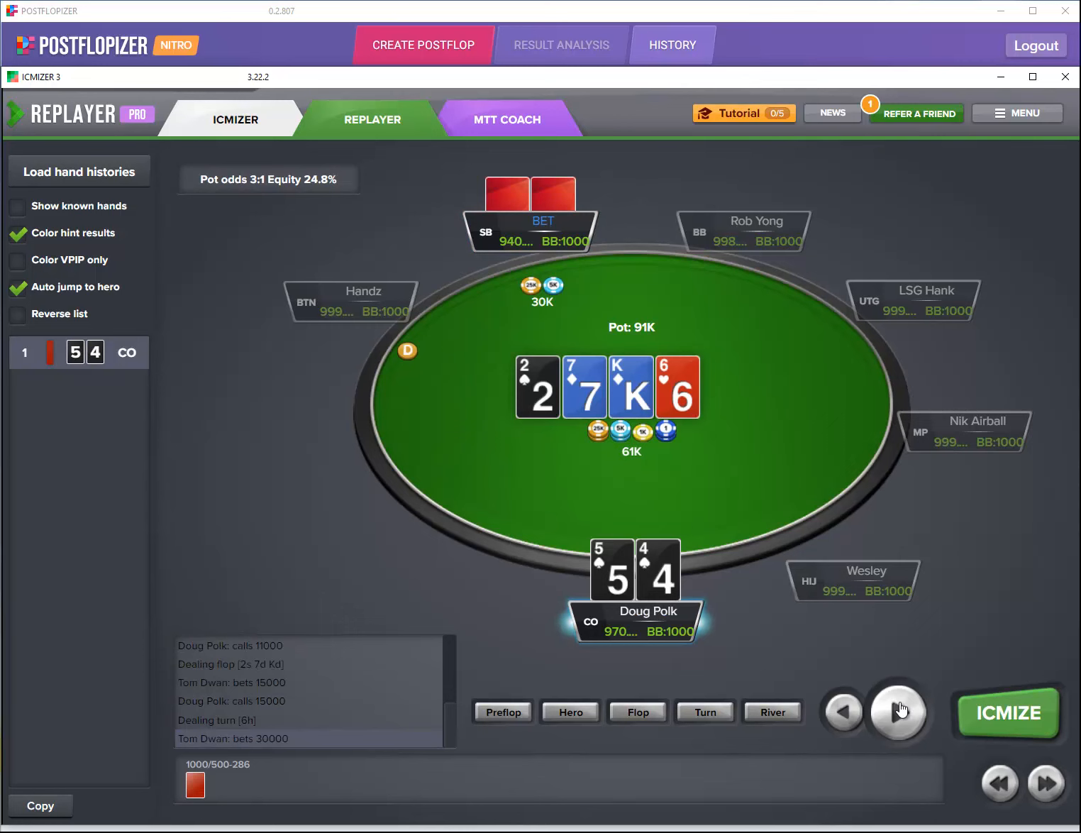
Step: Play the turn raise and river through to showdown, then return to Postflopizer
click(899, 709)
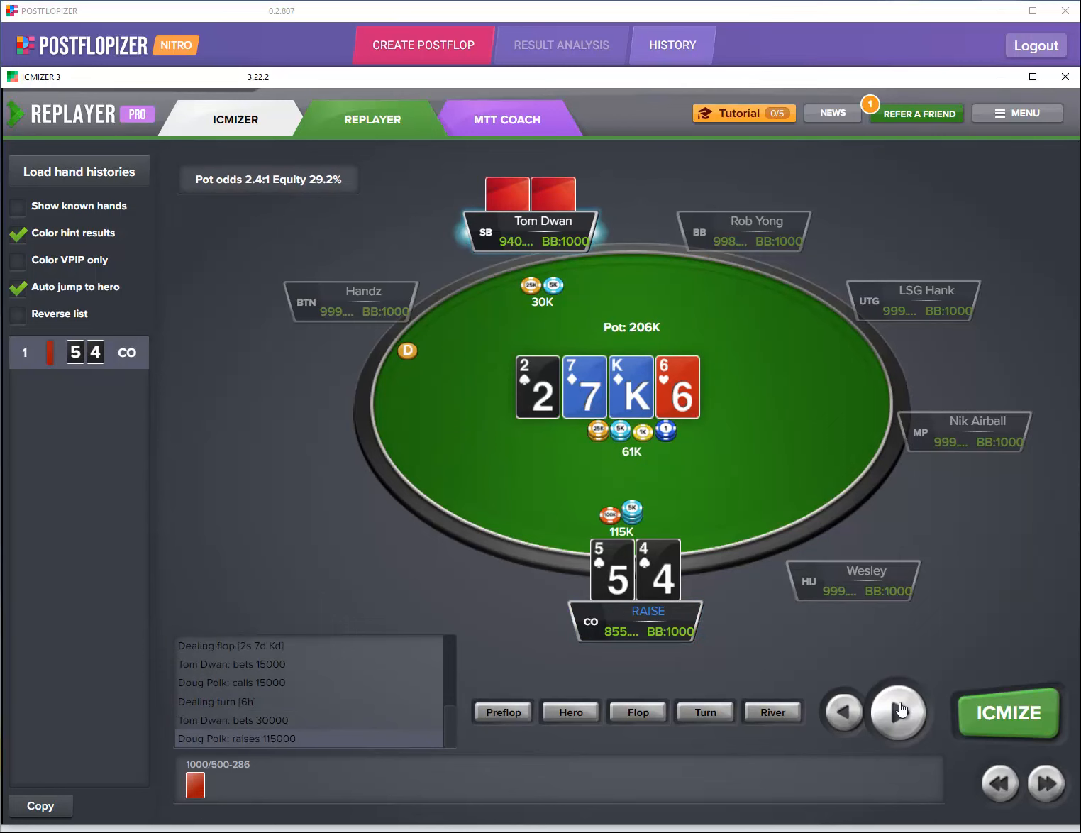
click(899, 709)
click(899, 709)
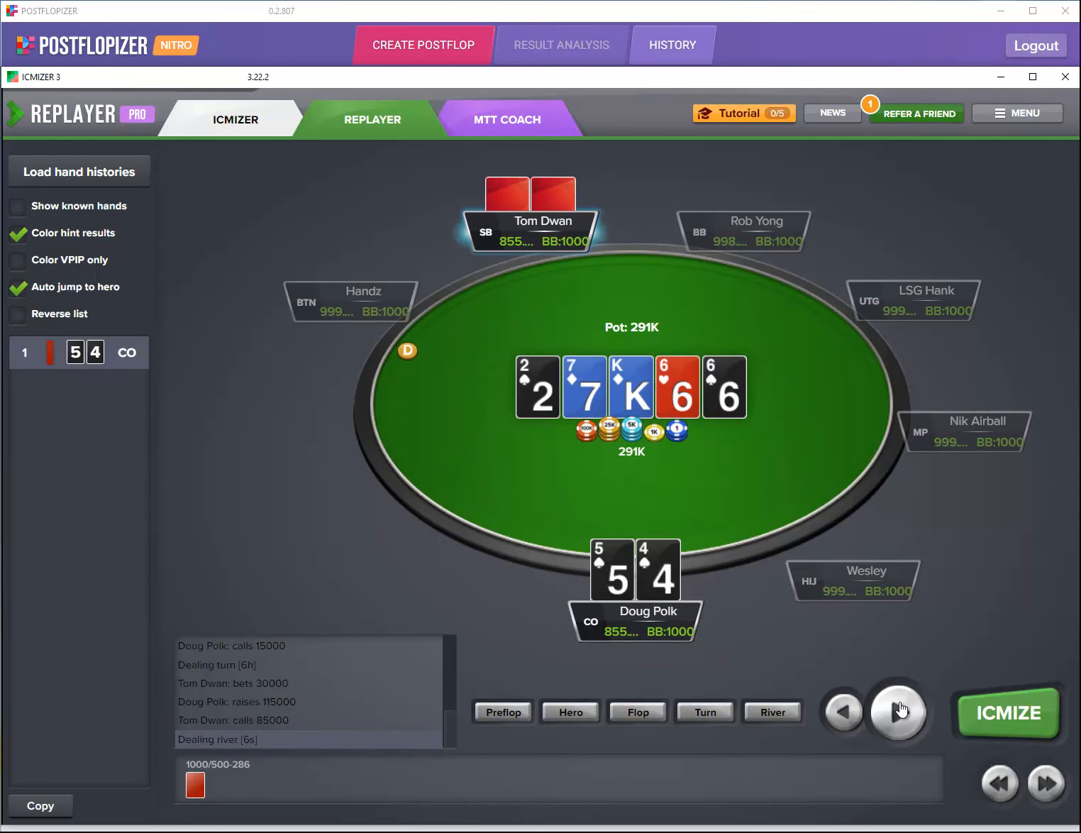
click(899, 710)
click(899, 709)
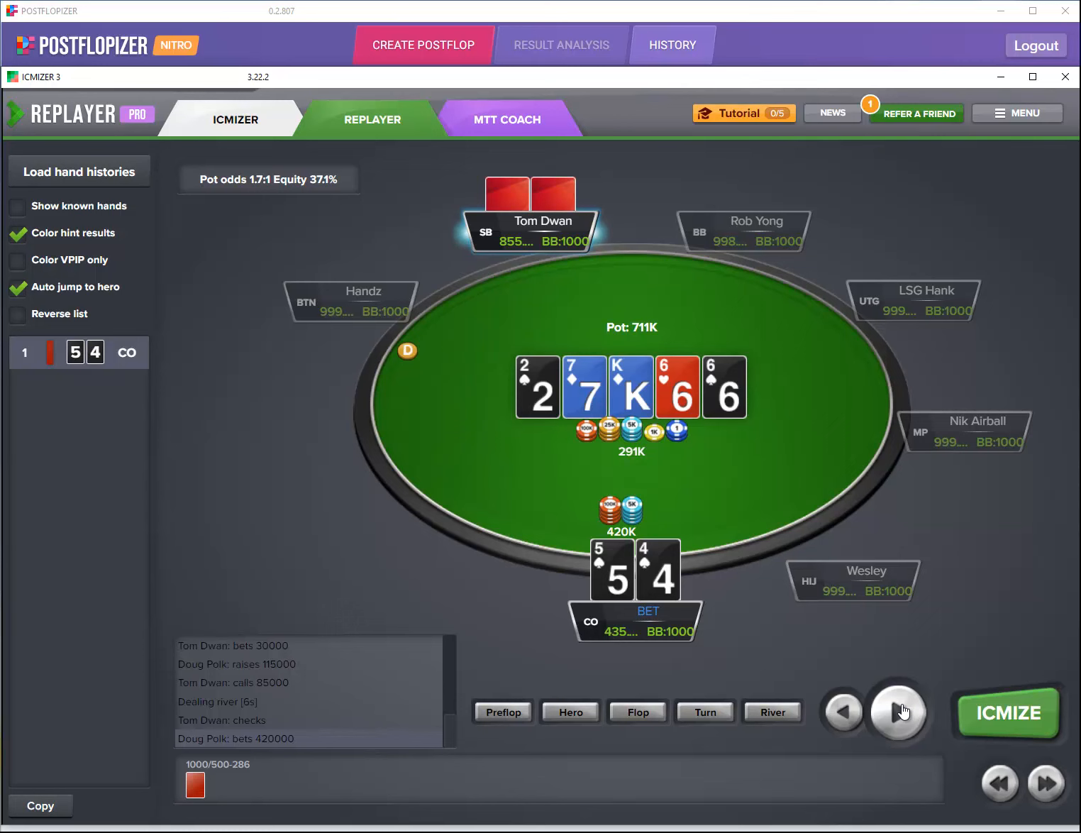
click(900, 711)
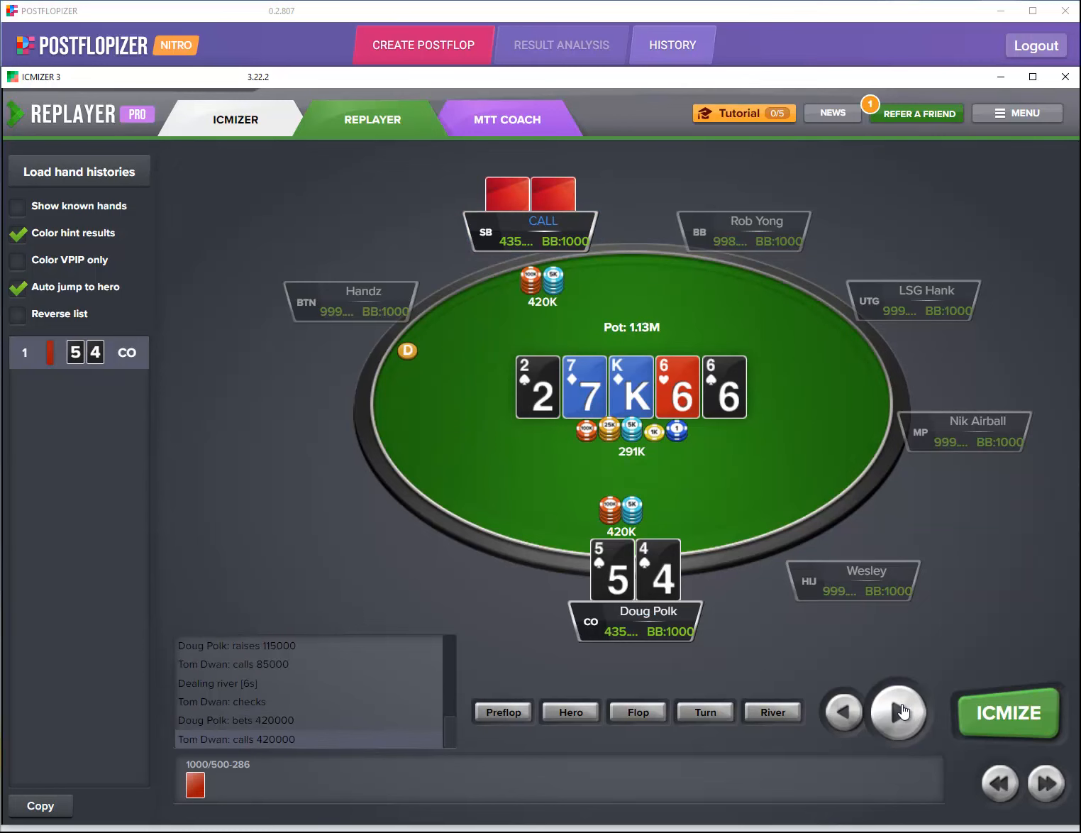
click(901, 711)
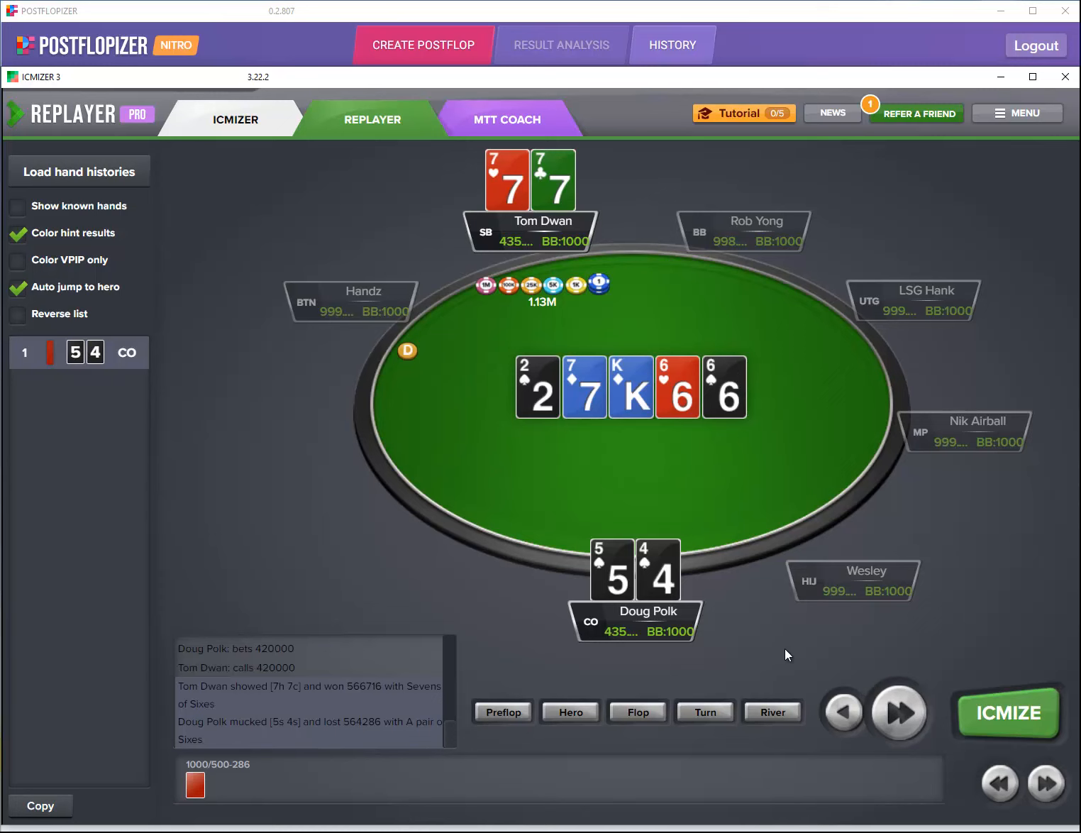
click(861, 53)
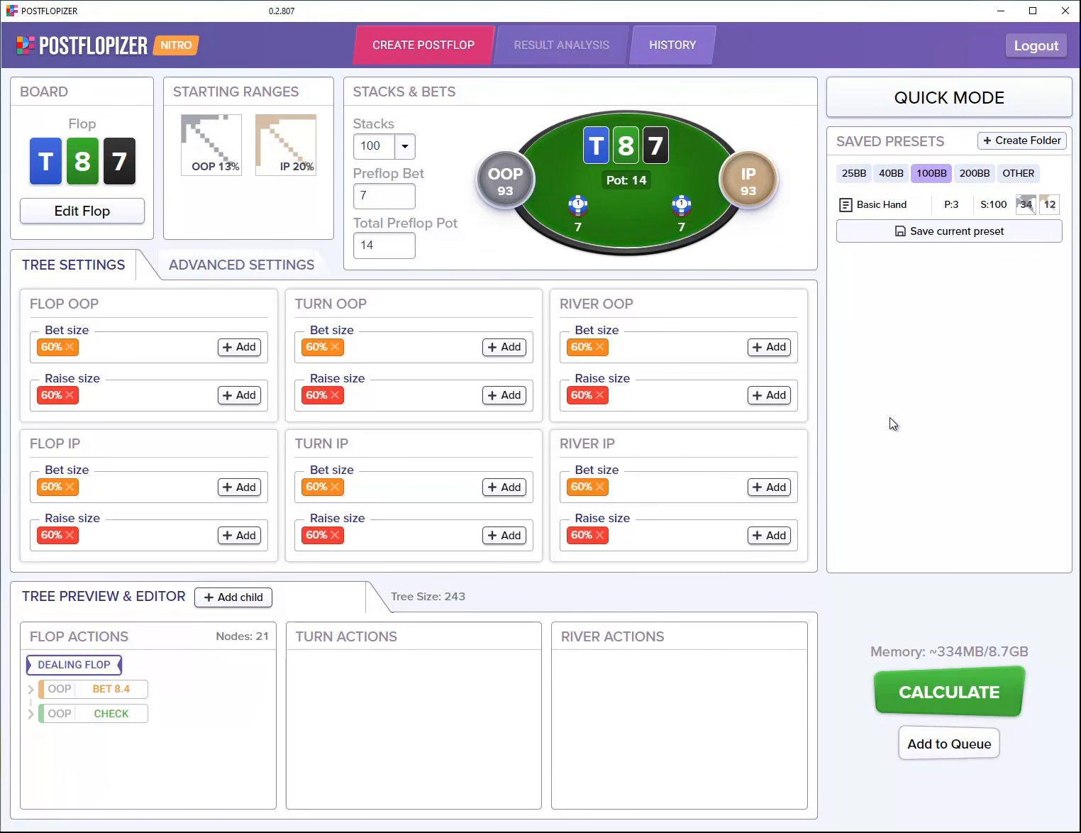
Step: In Quick Mode, set up a 9-max Normal 4-bet pot between MP1 and the small blind
click(964, 108)
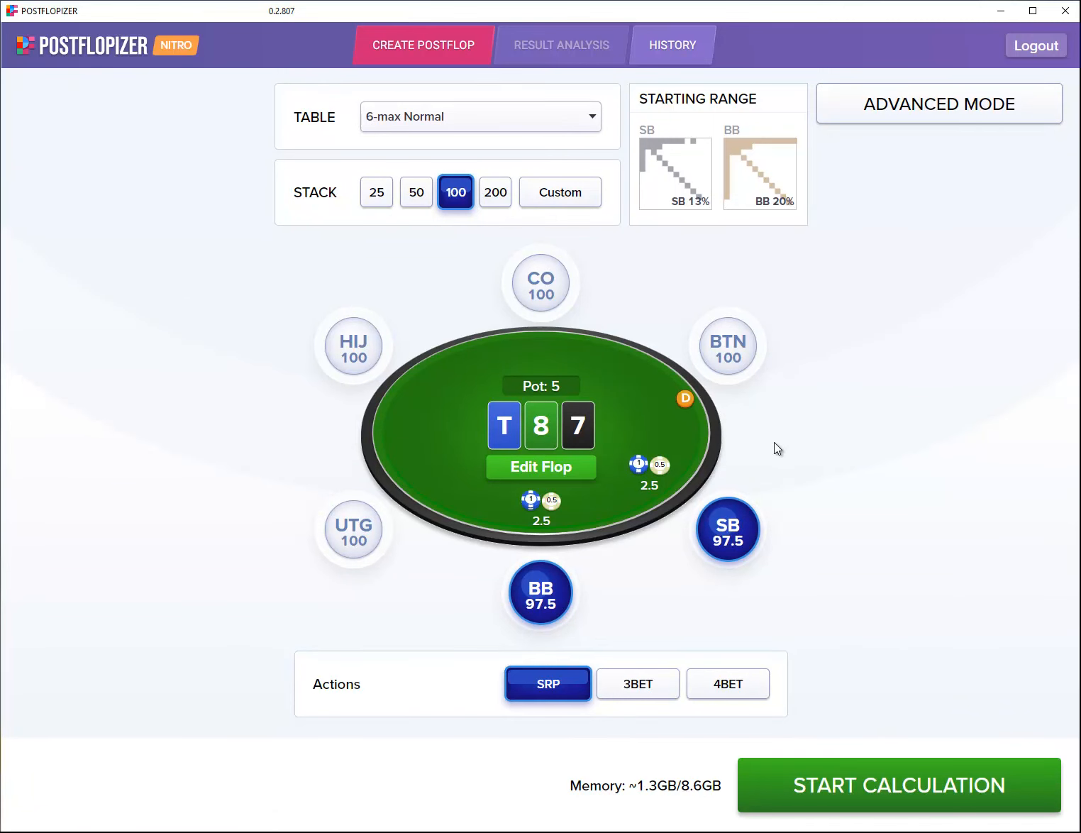
click(452, 124)
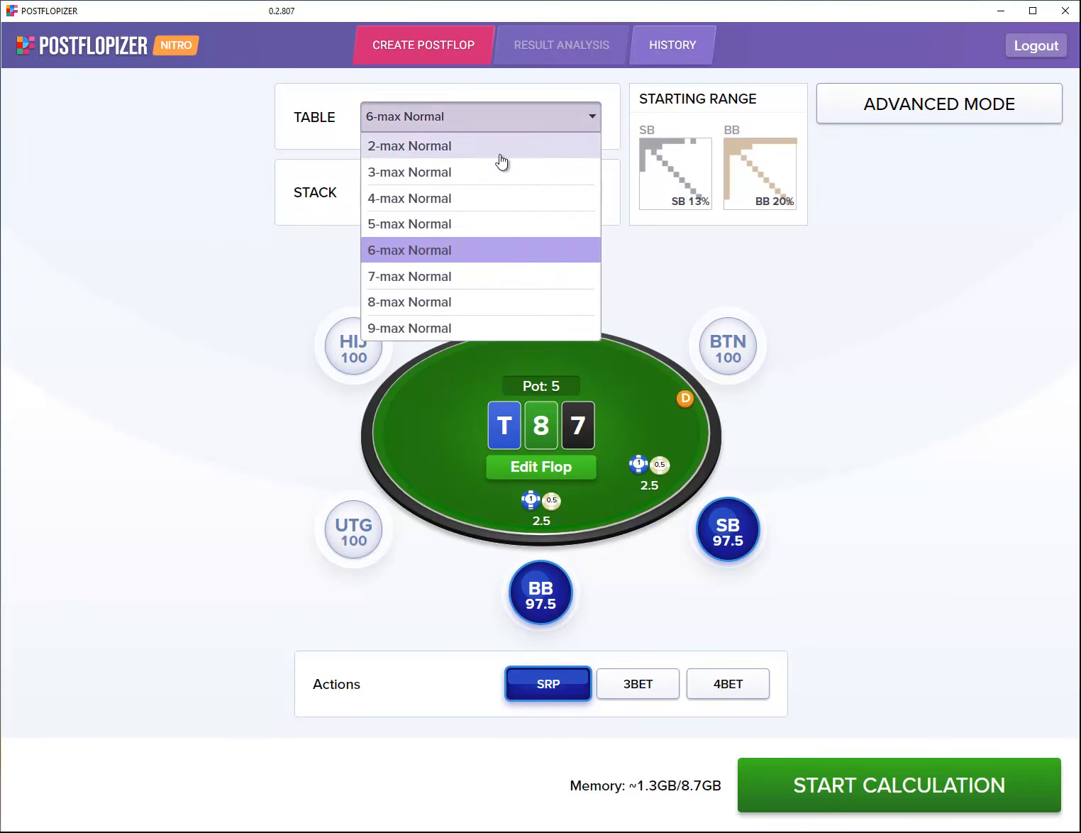
click(468, 329)
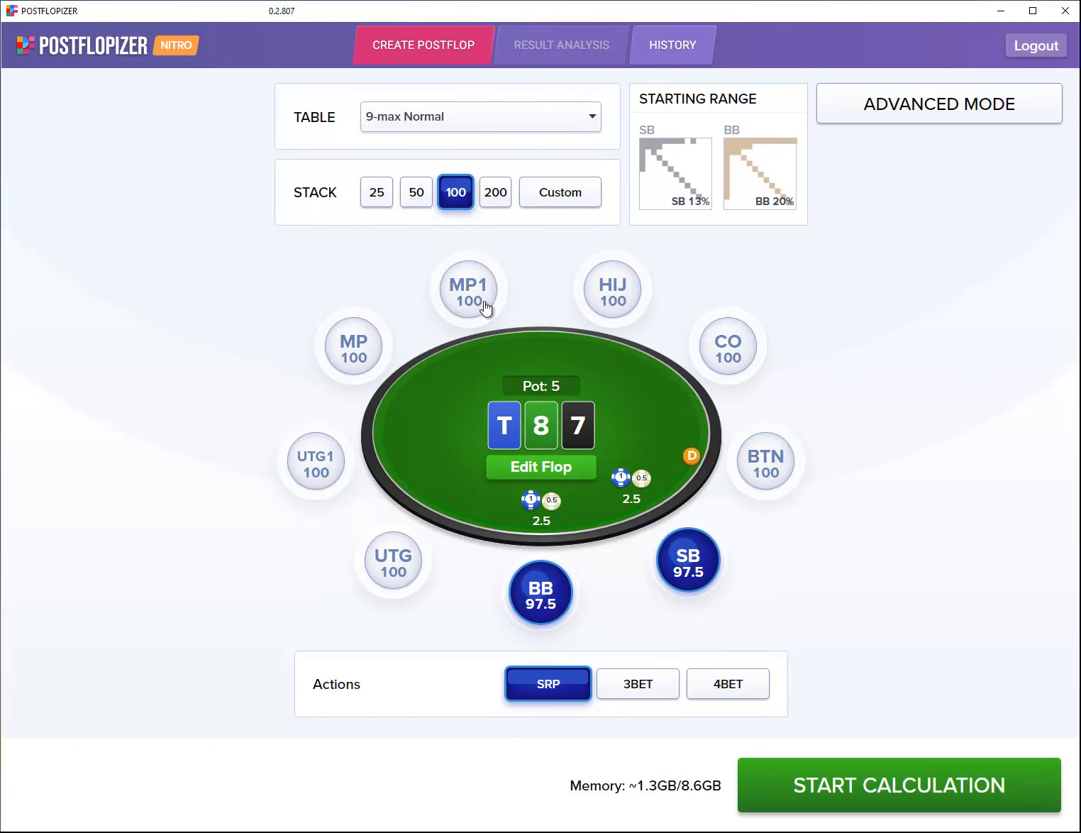
click(484, 306)
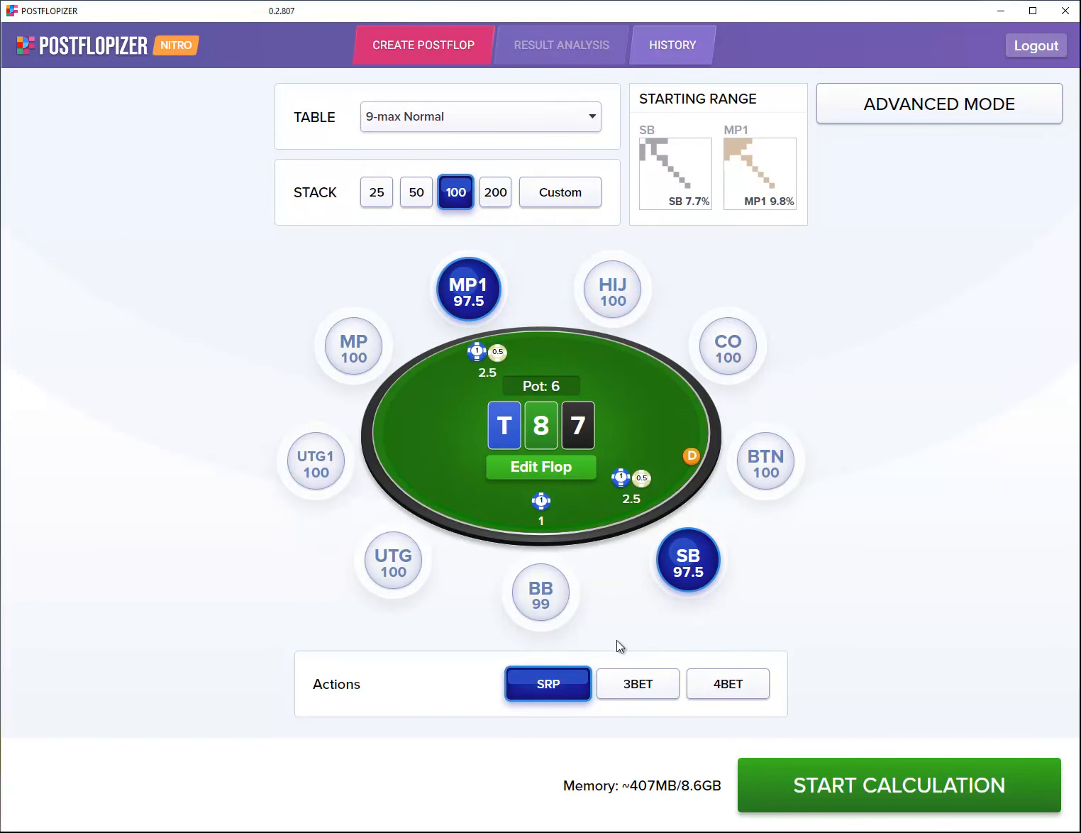
click(625, 701)
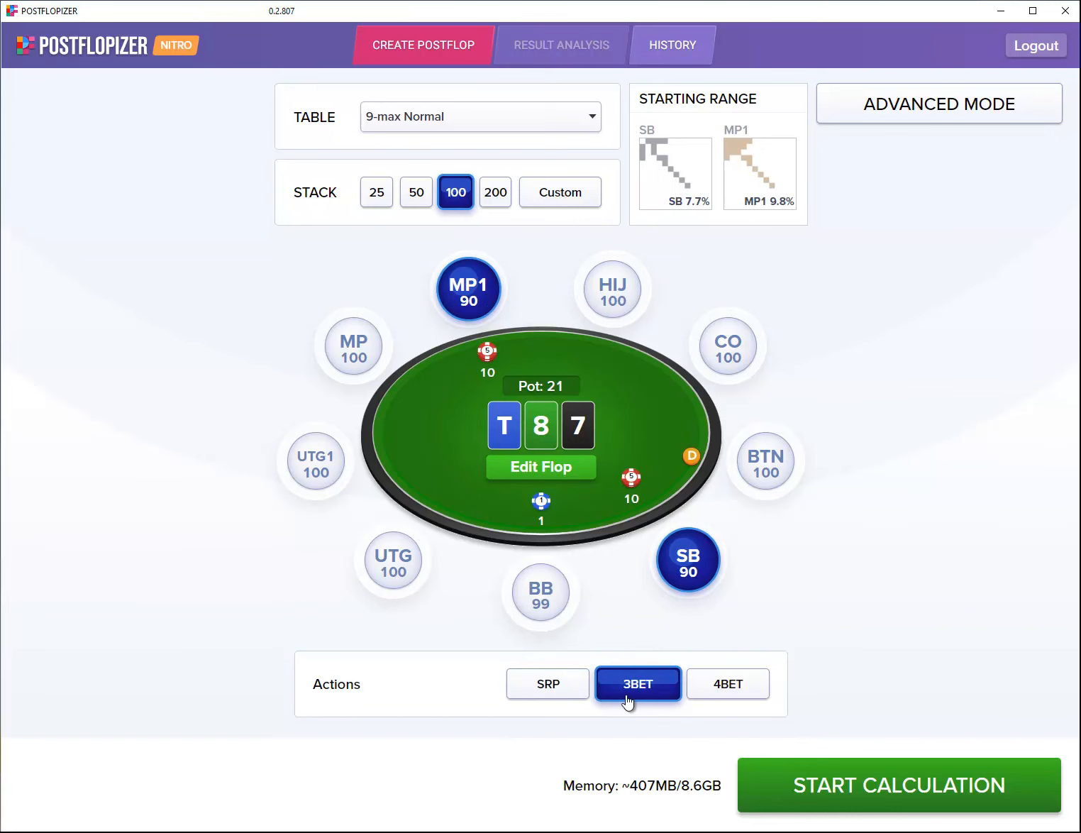
click(722, 700)
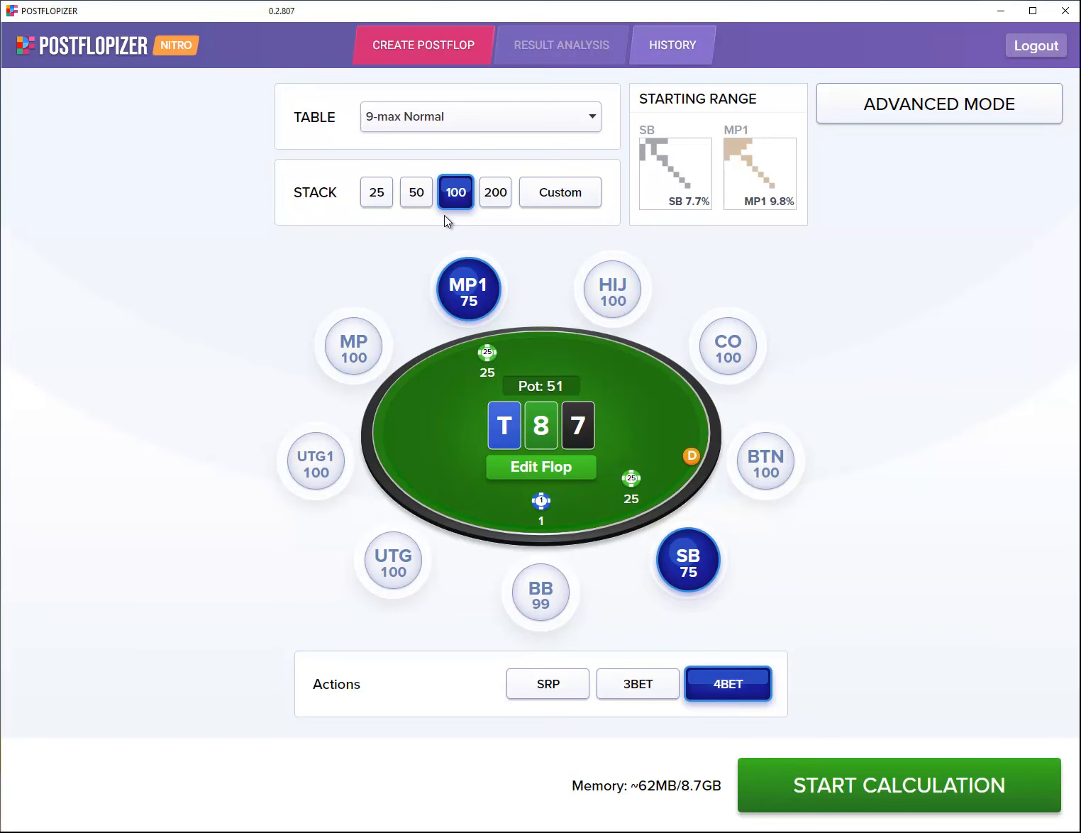
Step: Set a custom stack of 123 and return to Advanced Mode
click(564, 194)
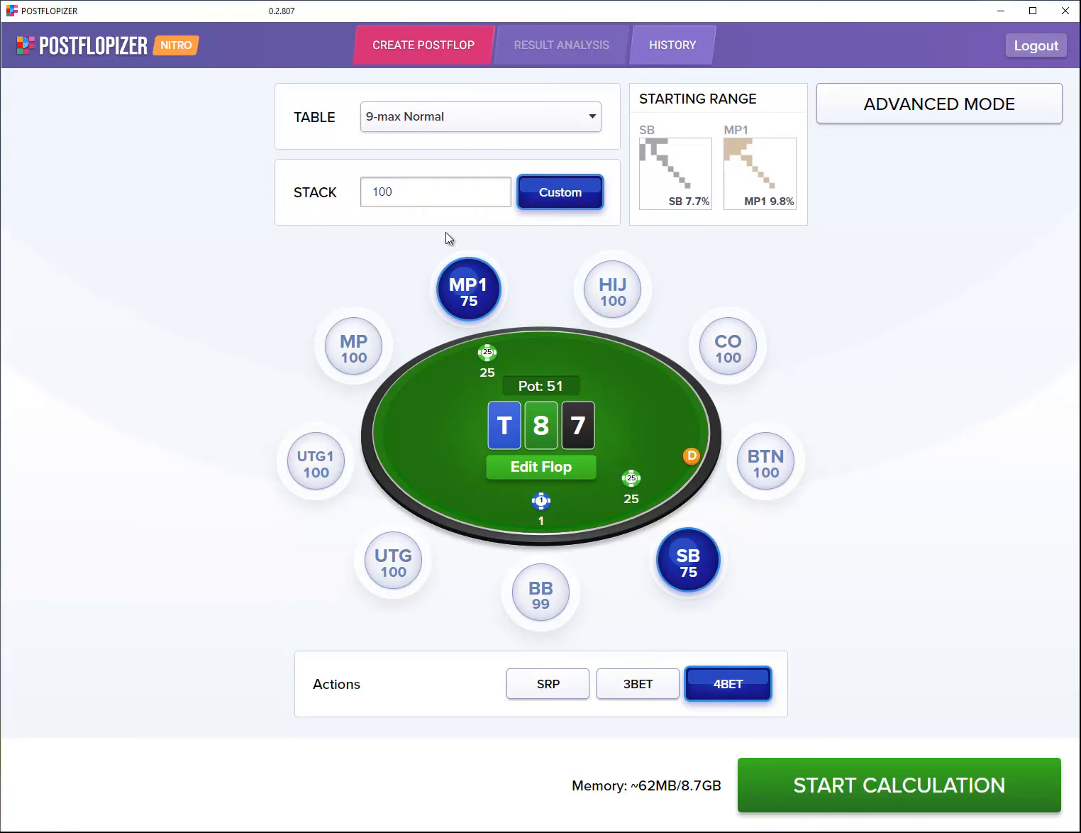
drag(418, 197, 364, 195)
text(123)
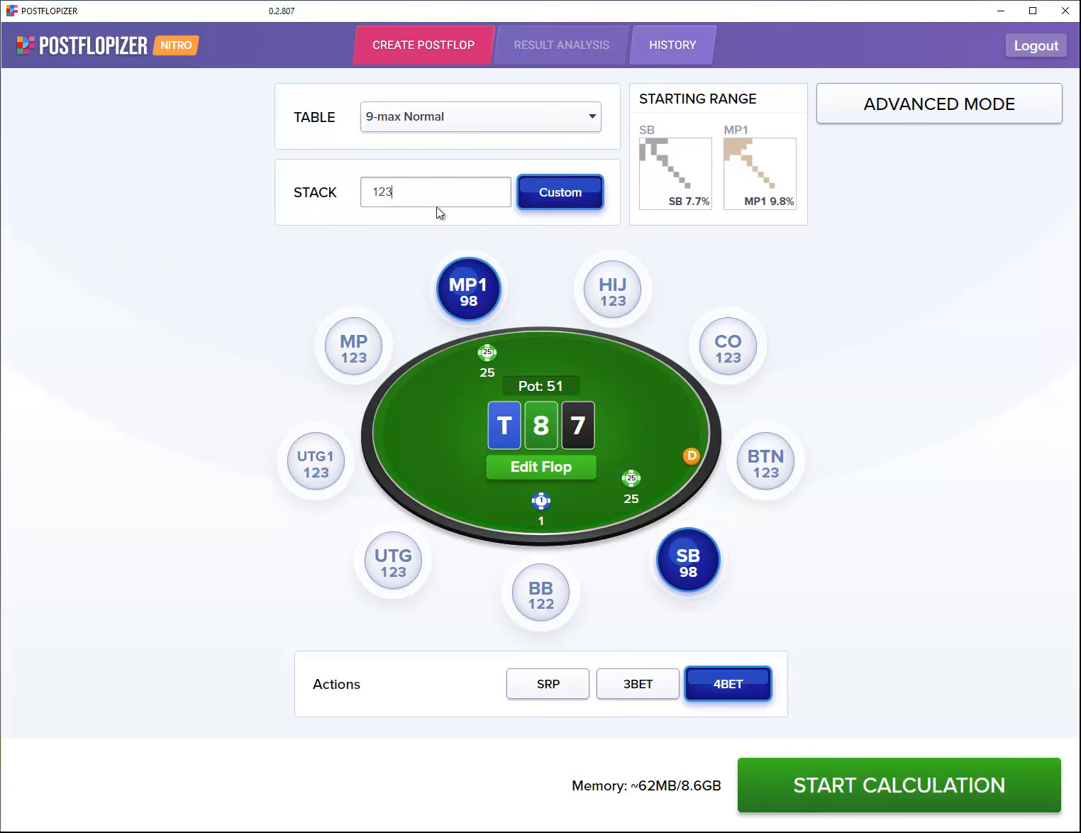
click(559, 196)
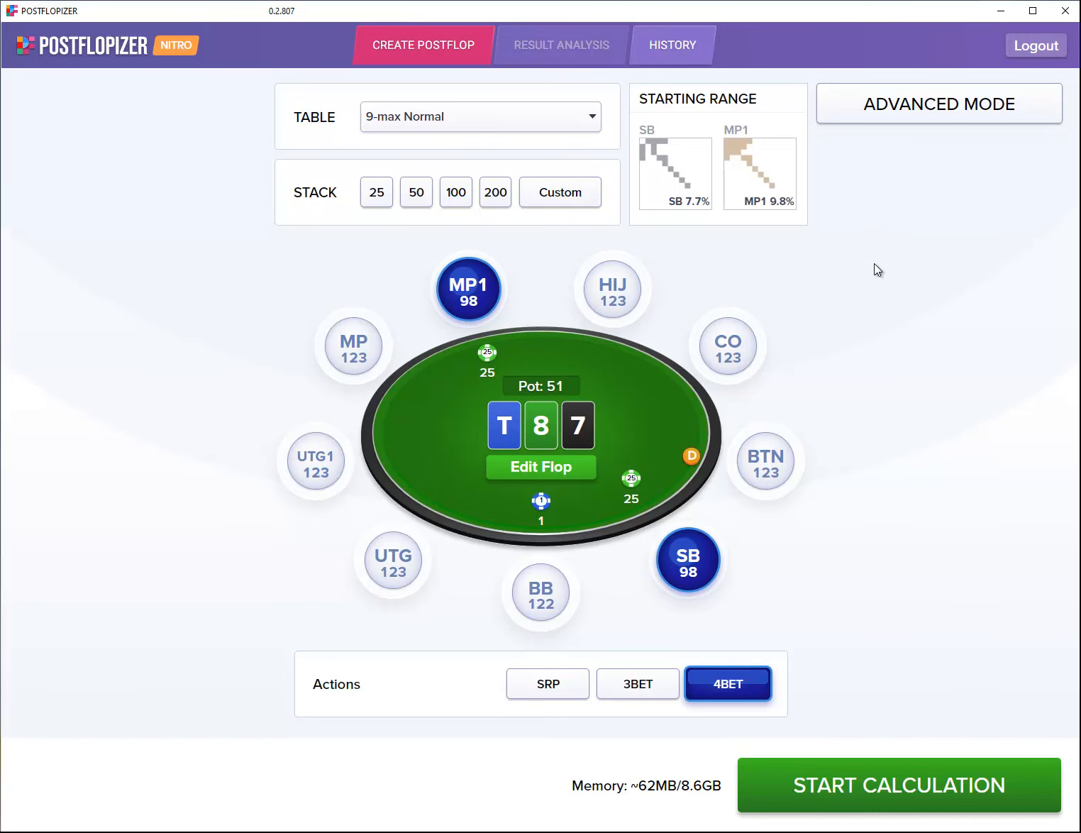
click(904, 113)
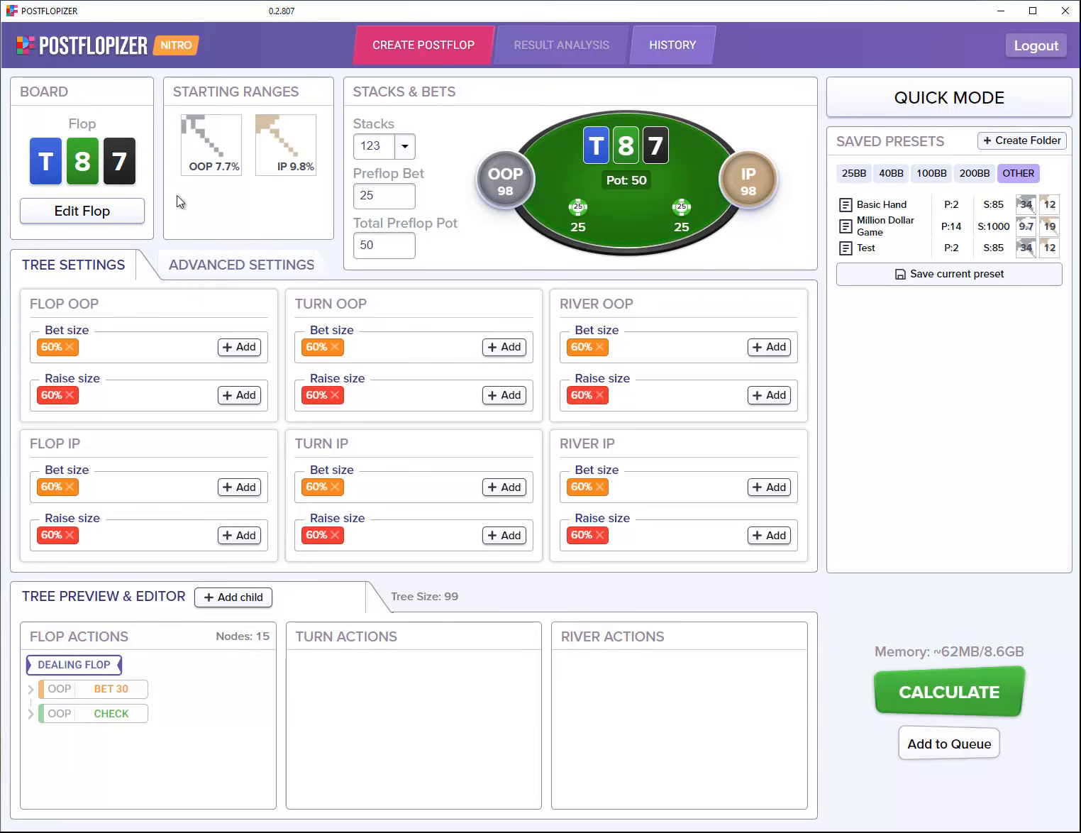
Step: Replace the T-8-7 flop with 2, 7, K, sorted high to low as K-7-2
click(125, 218)
click(158, 373)
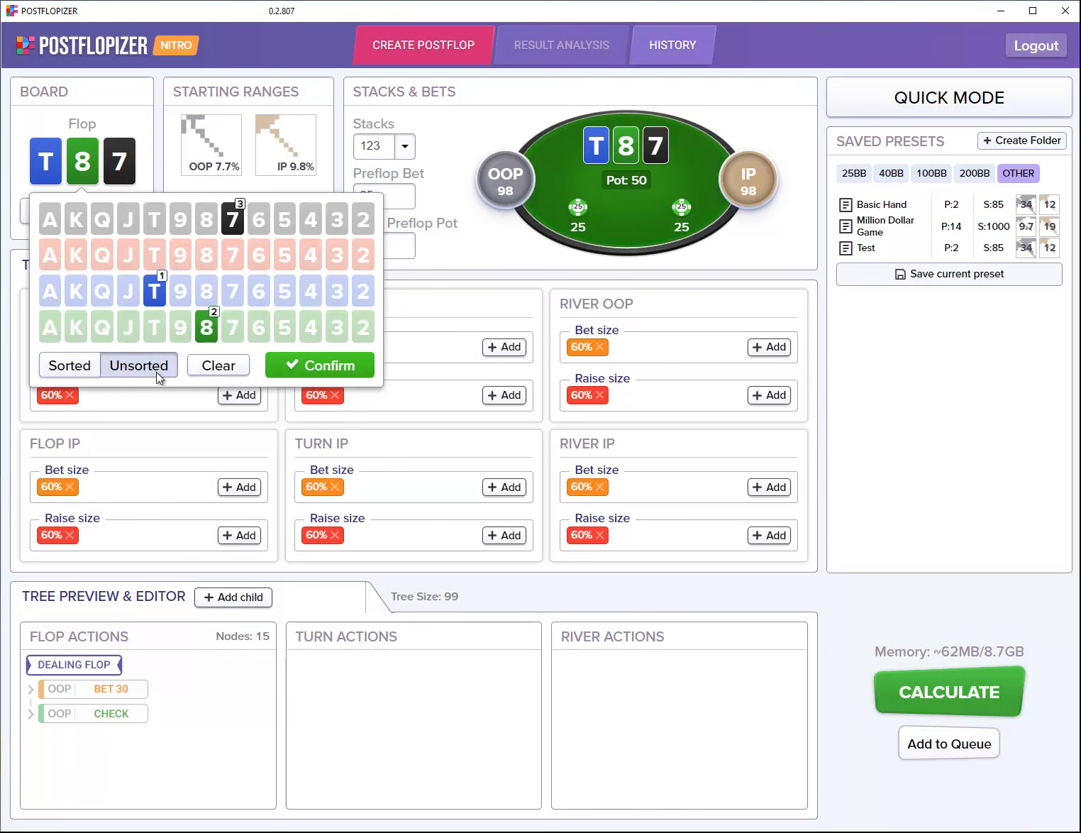
click(217, 370)
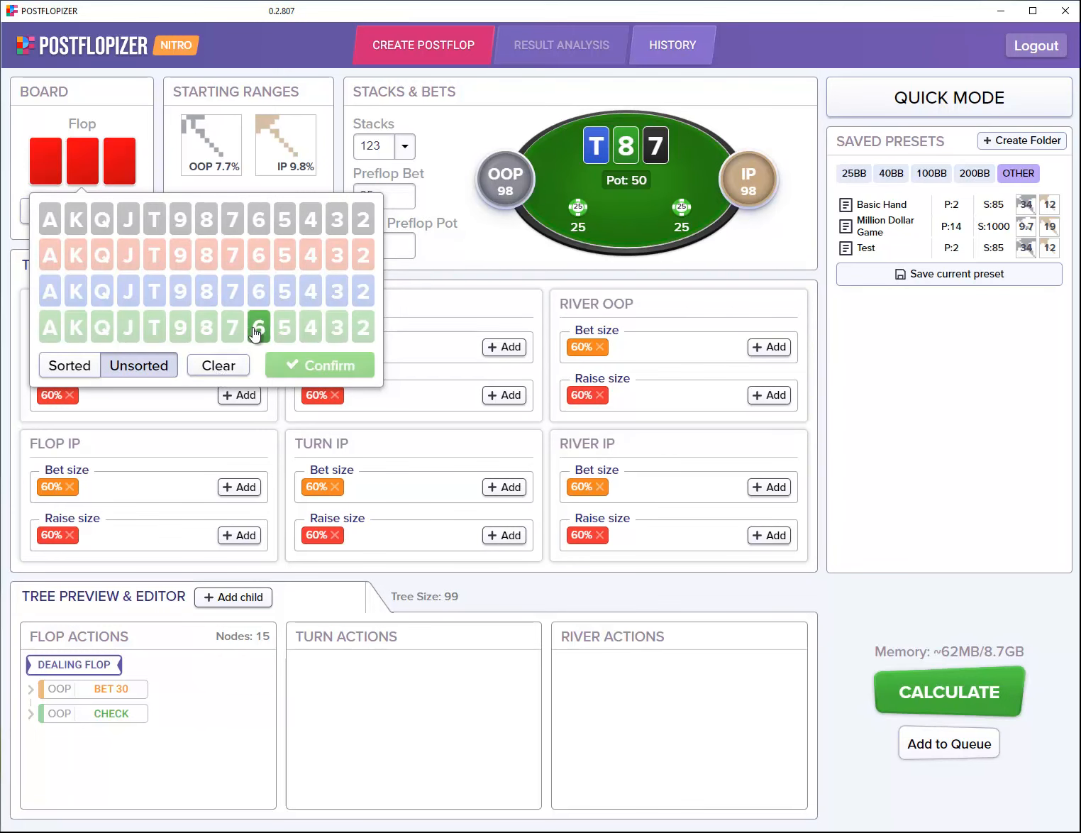
click(362, 221)
click(233, 292)
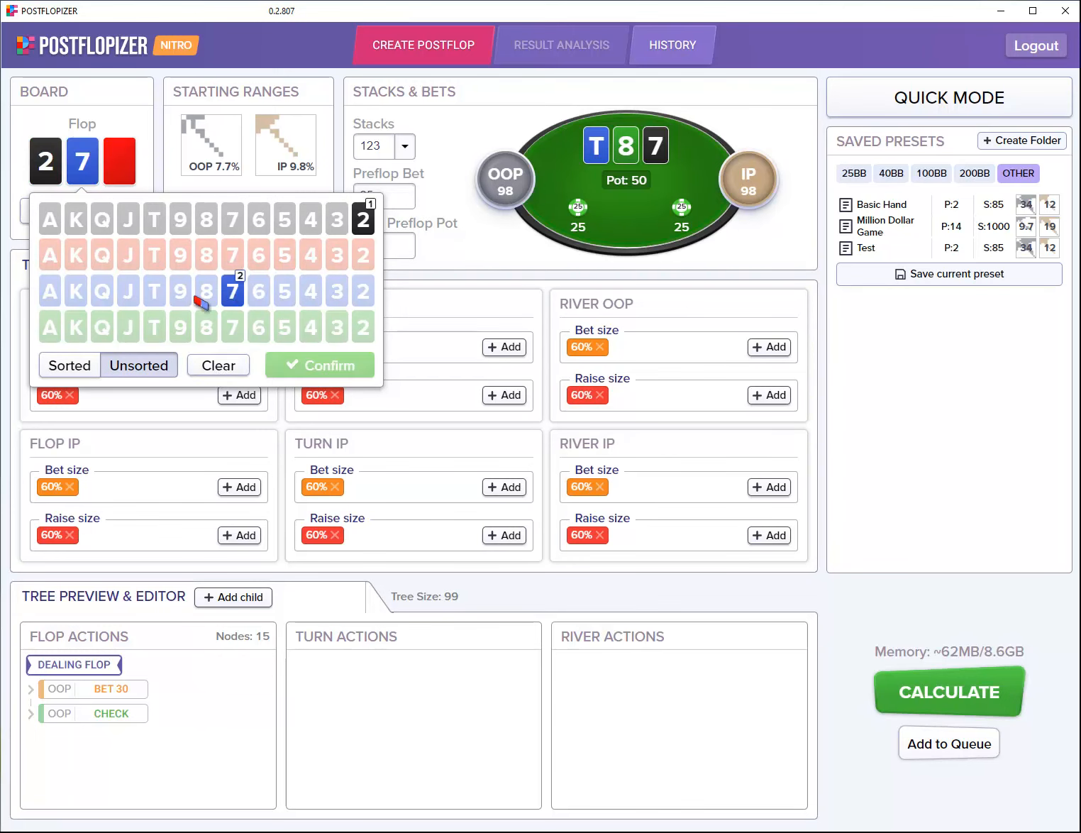
click(79, 304)
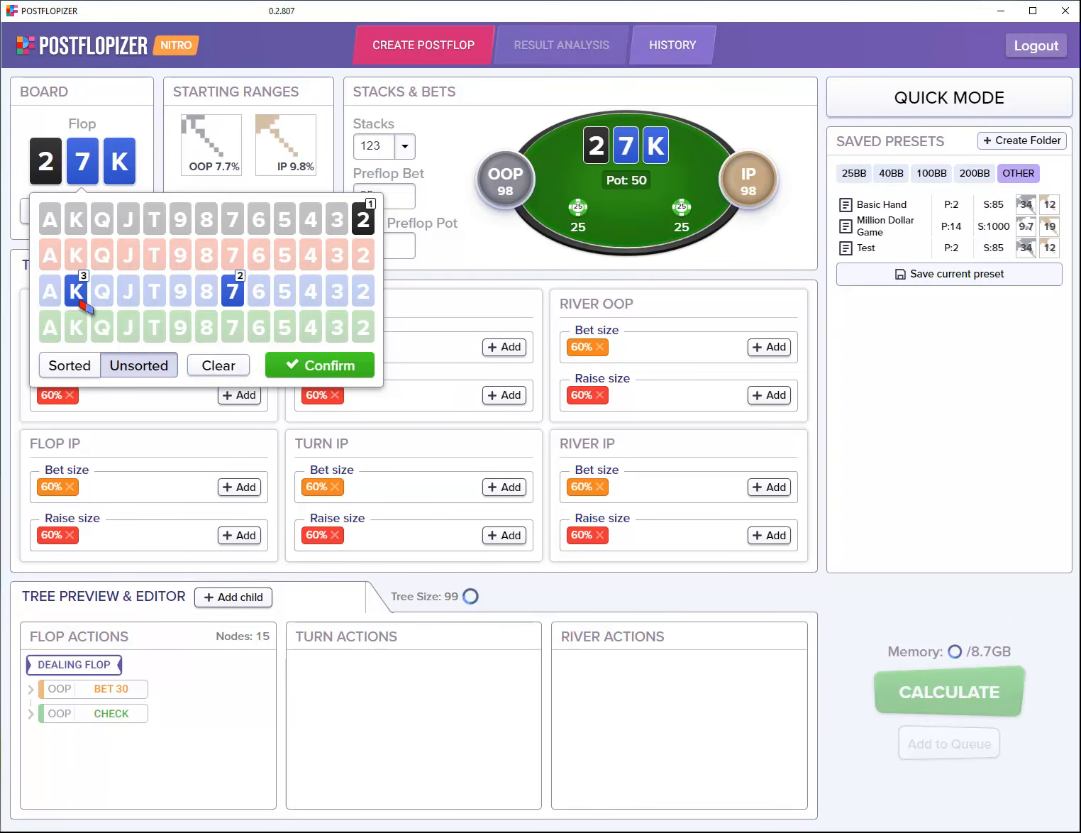
click(81, 370)
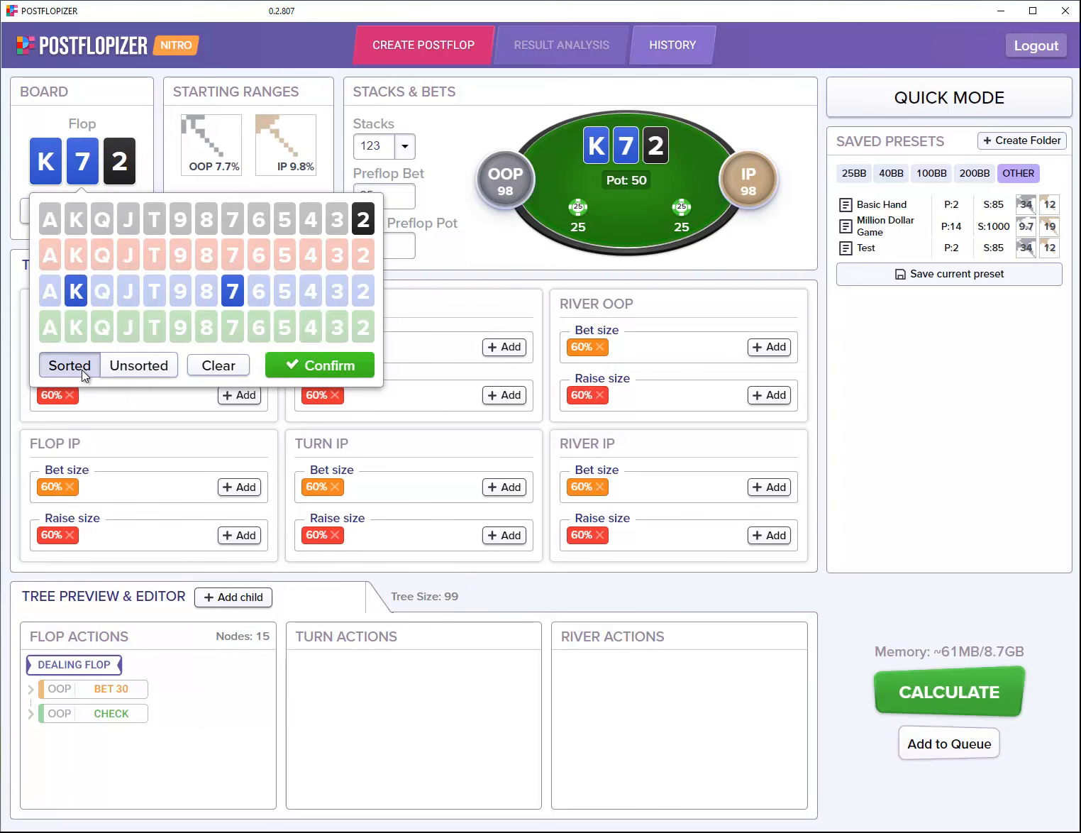
click(320, 383)
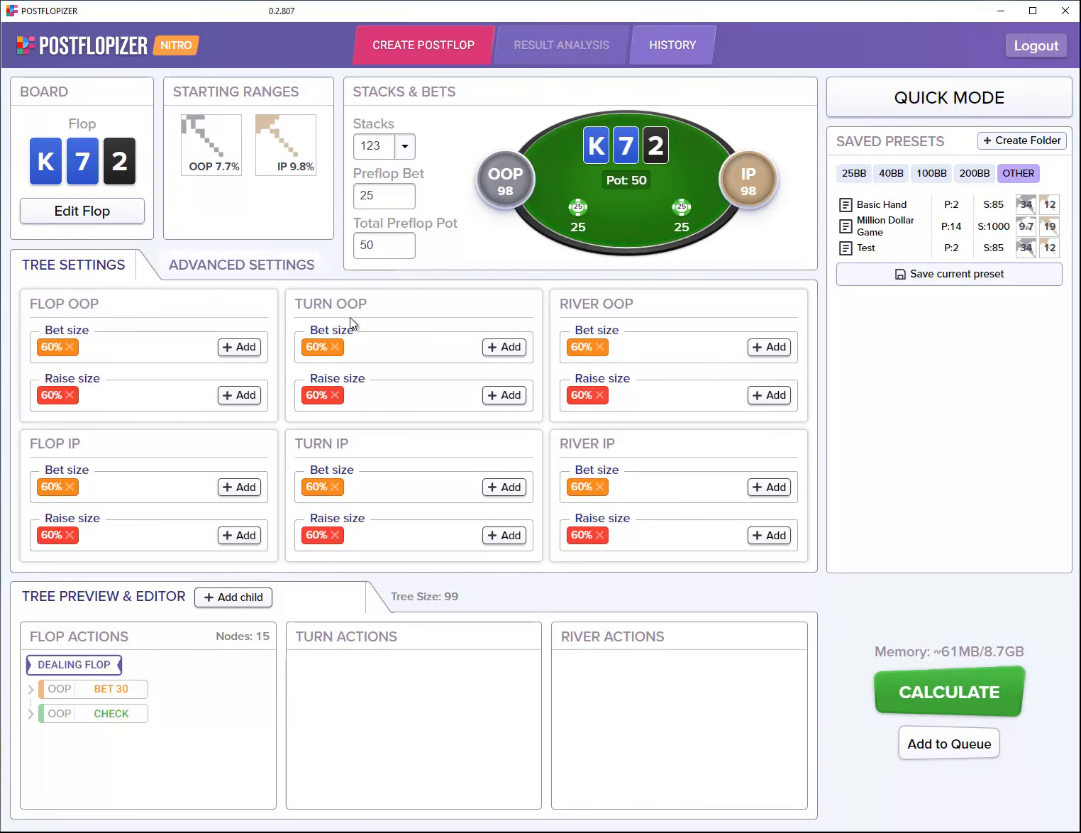
Step: Enter 1000 stacks, a 14 preflop bet and a 31 total preflop pot
drag(386, 147, 360, 147)
text(1000)
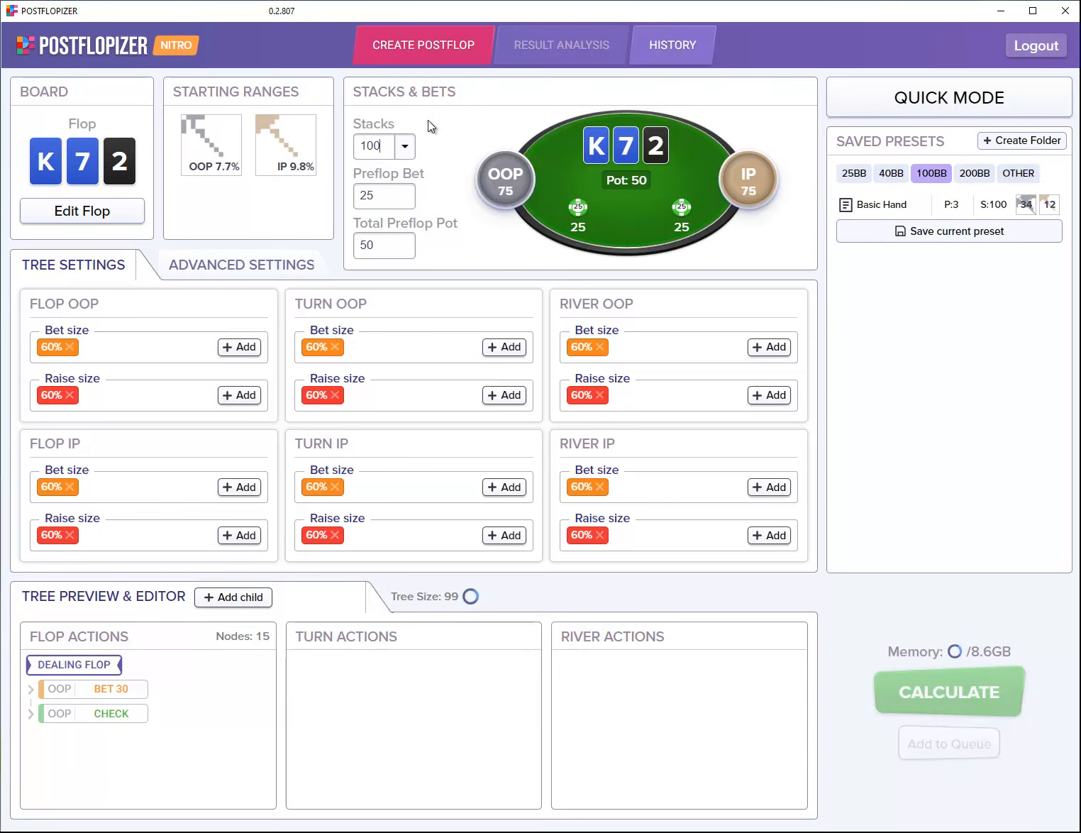
key(Tab)
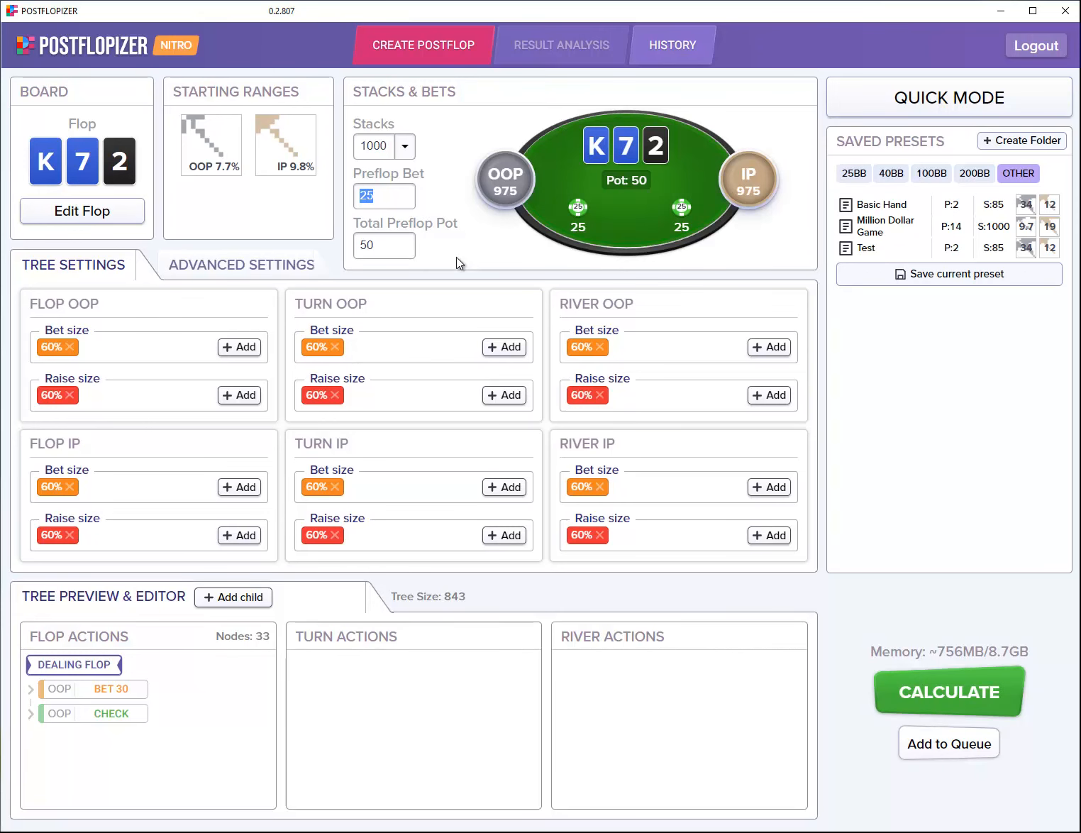
text(14)
double_click(390, 245)
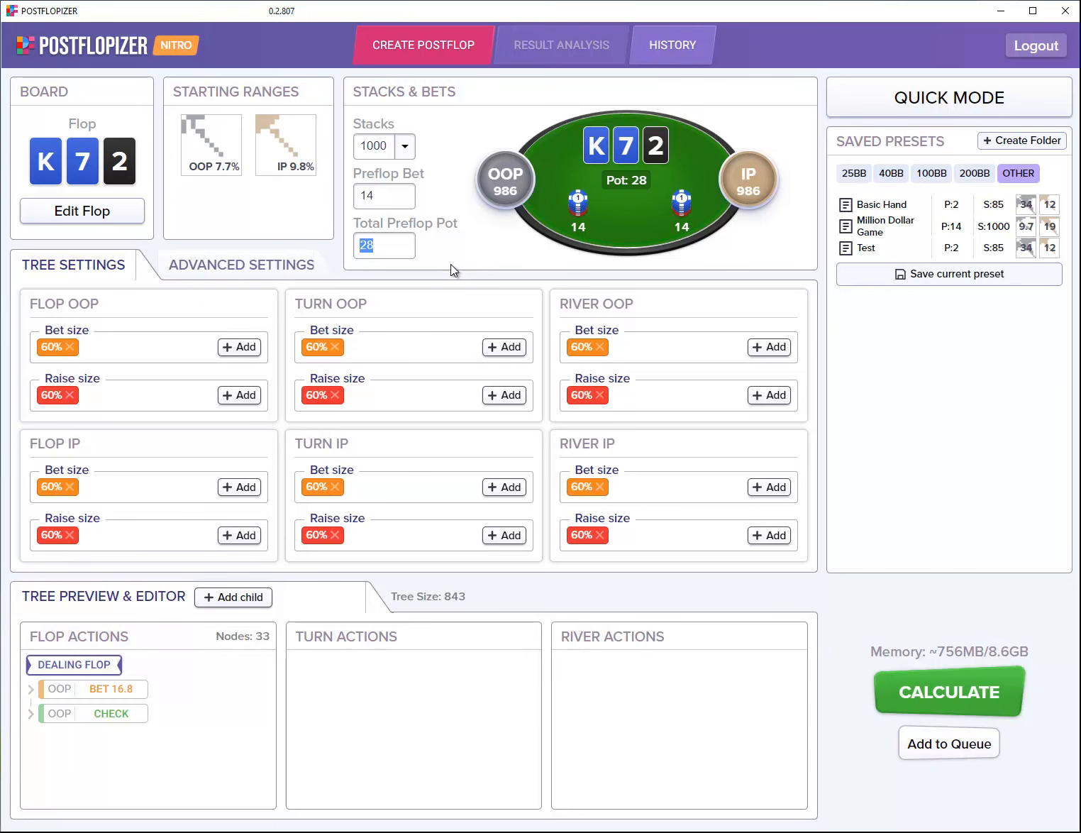
text(31)
Step: Replace the 60% flop OOP bet size with 33% and 150% sizes
click(70, 347)
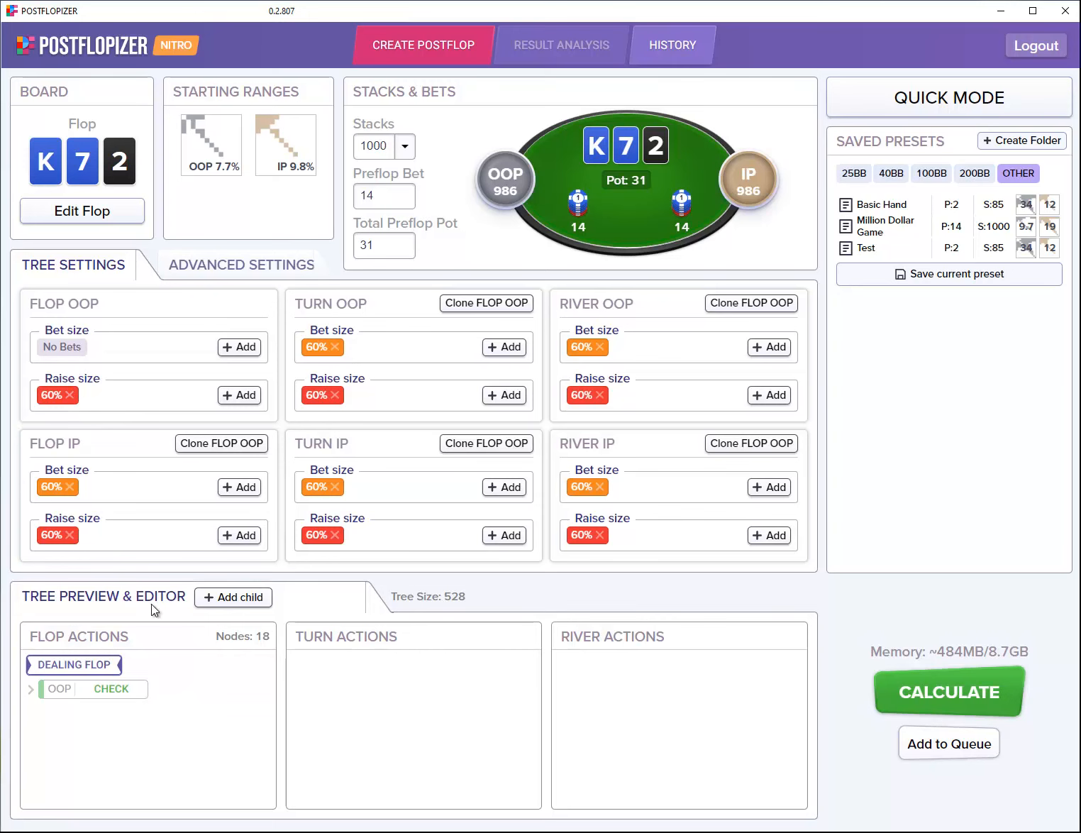
click(245, 353)
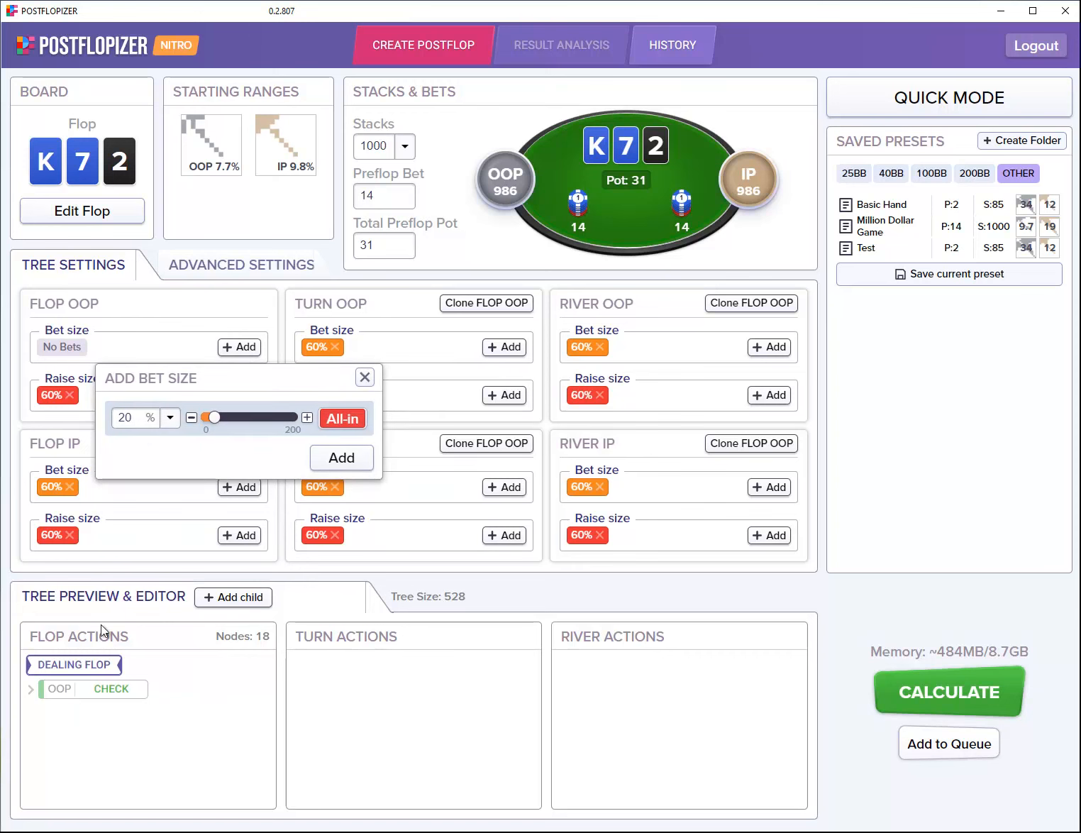
drag(132, 417, 118, 424)
text(33)
click(337, 457)
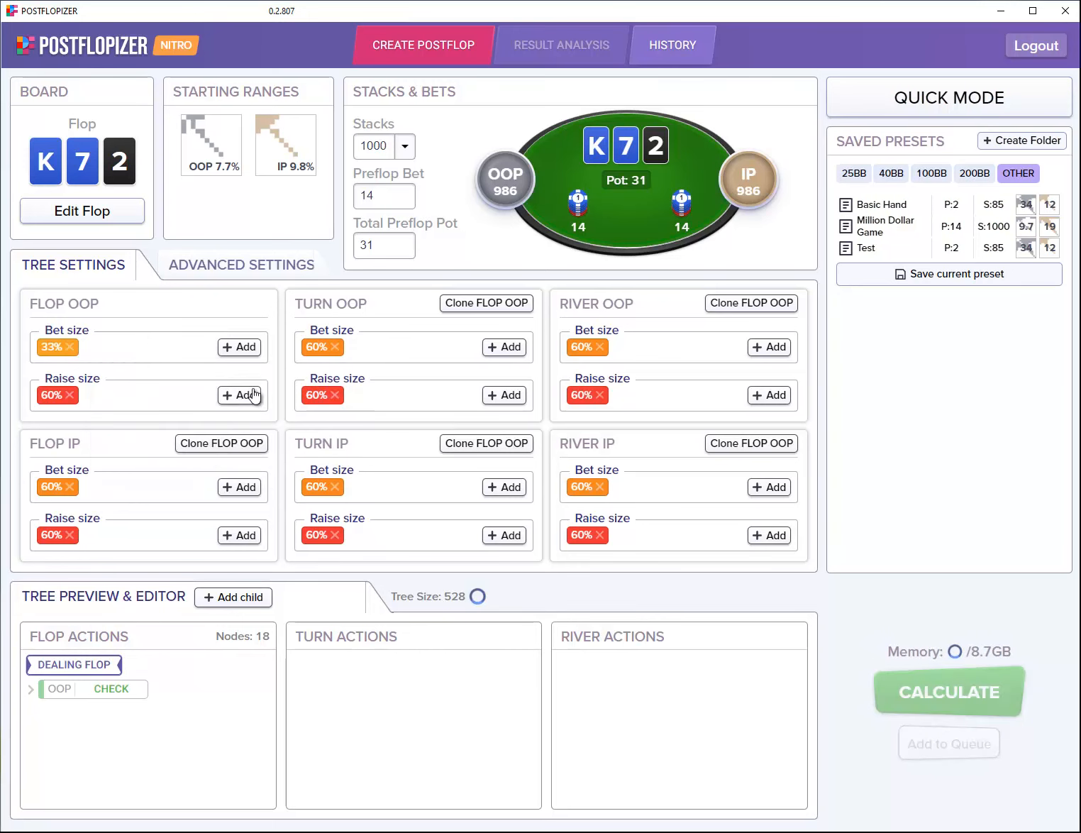
click(239, 349)
drag(153, 417, 113, 423)
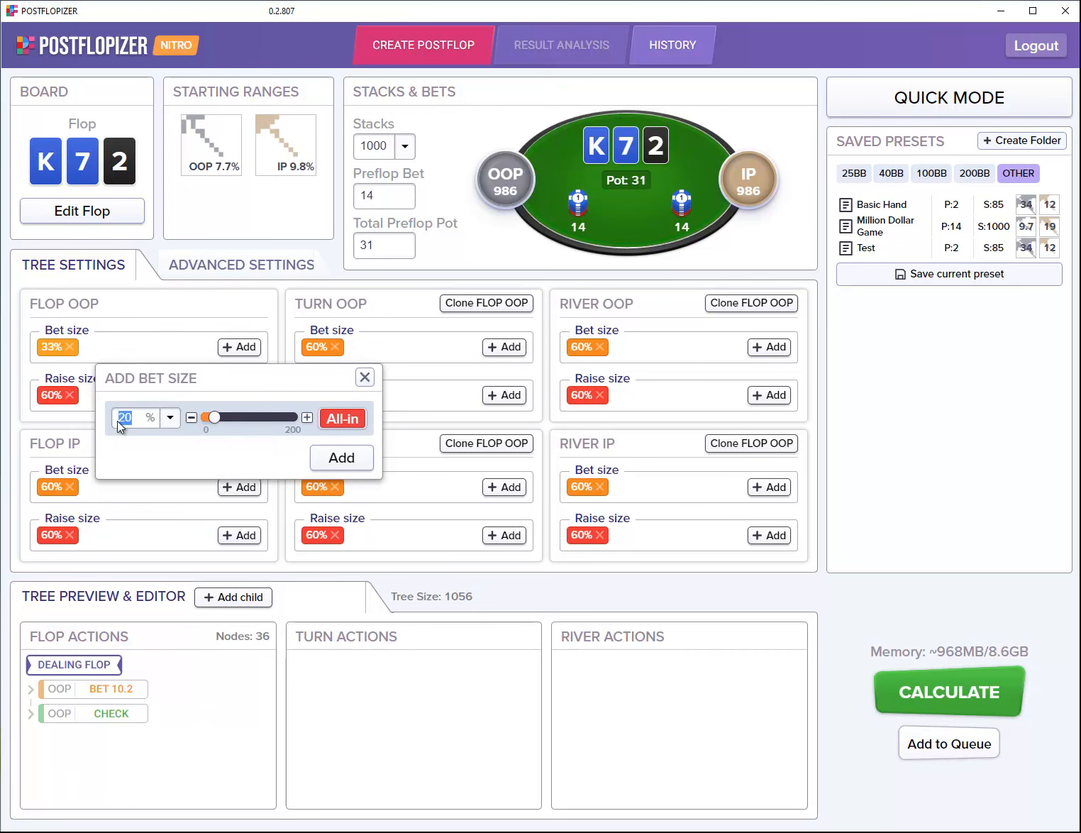
text(150)
click(338, 458)
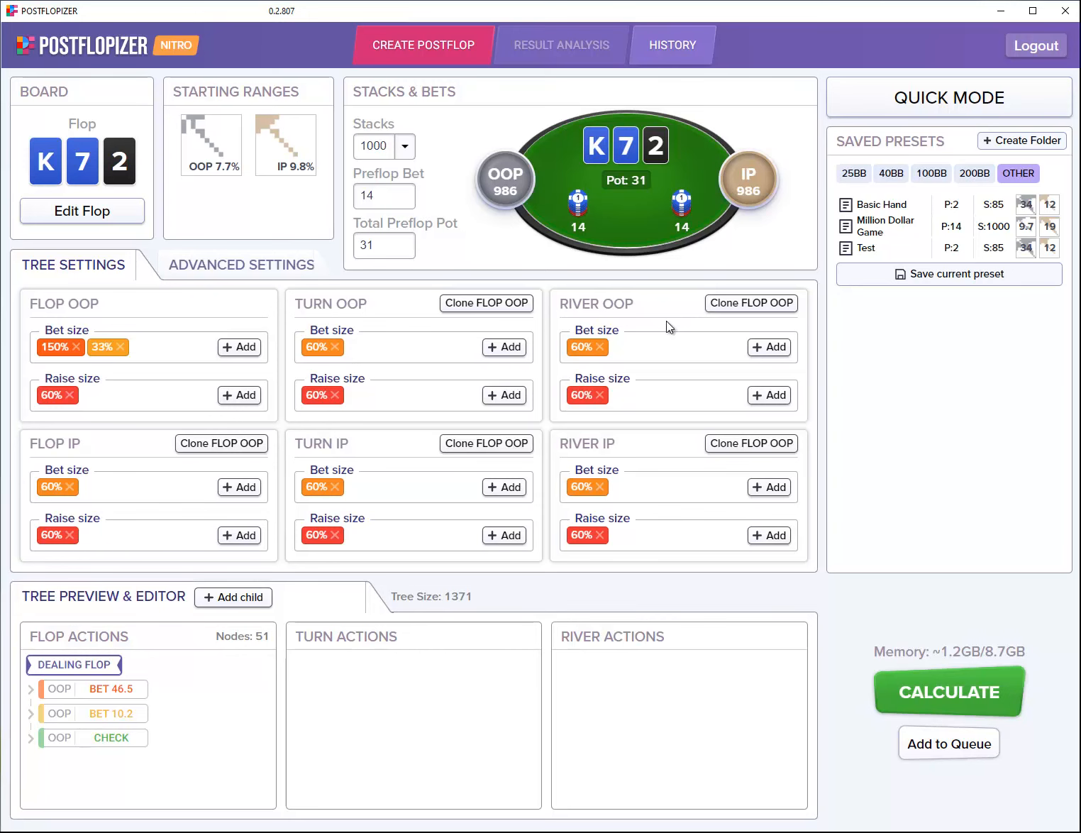
Step: Clone the flop OOP sizes to river IP and add a 200% turn IP raise
click(724, 446)
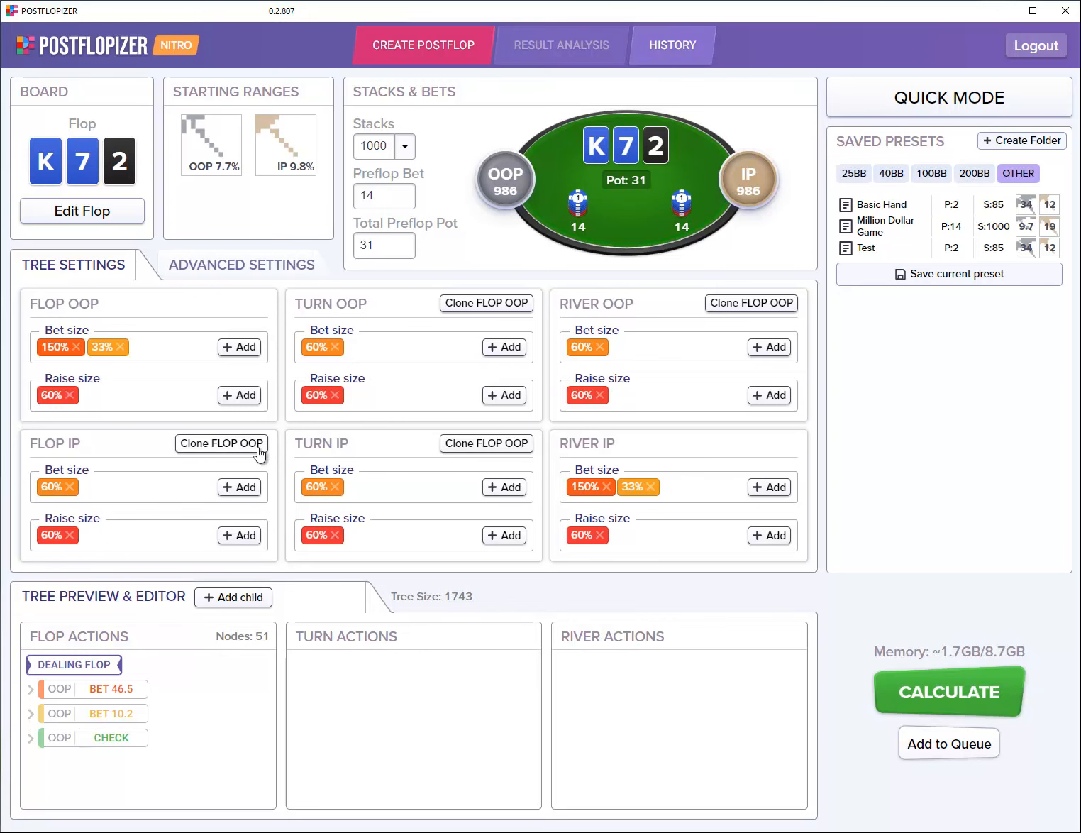
click(505, 535)
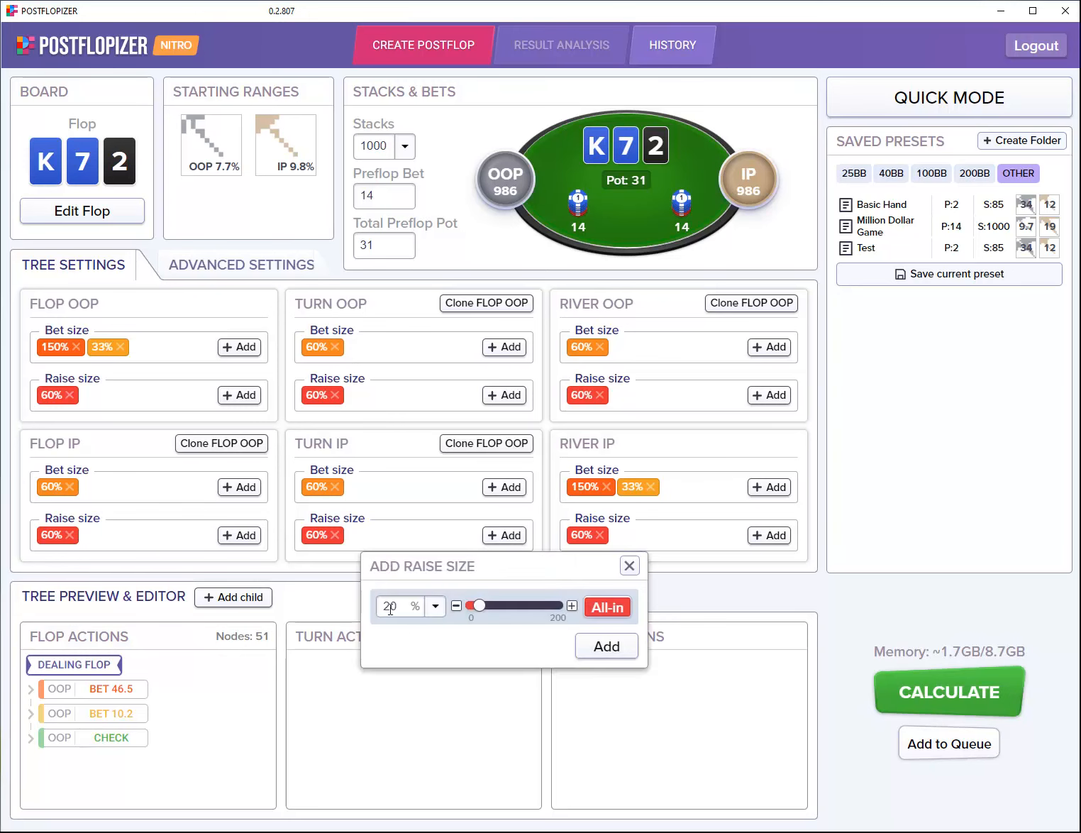
drag(406, 608, 383, 607)
text(200)
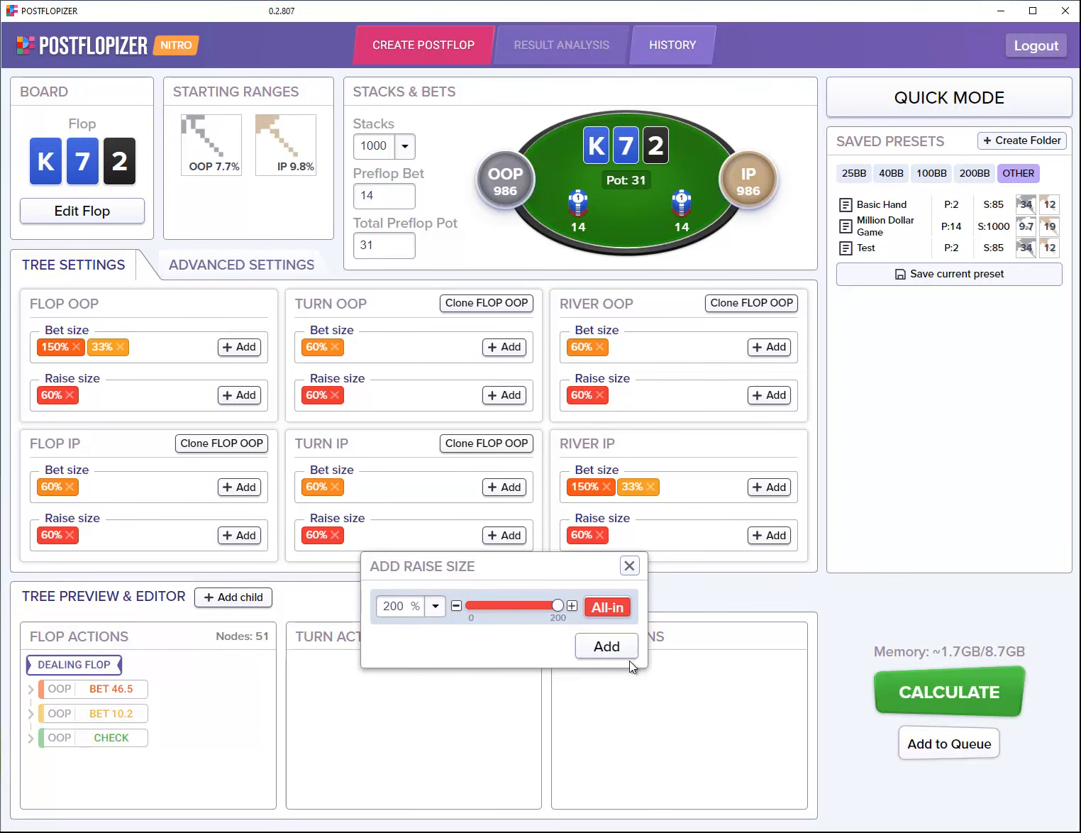
click(620, 648)
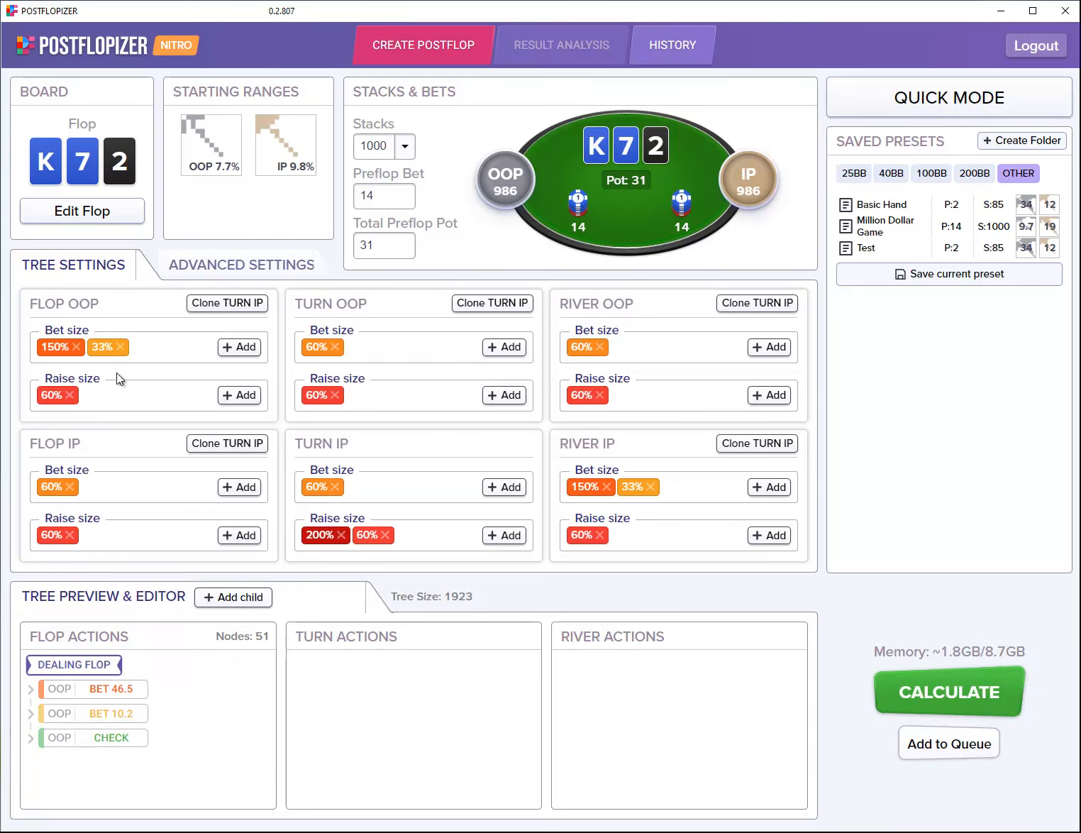
Step: Expand the flop line OOP BET 10.2, IP RAISE 41, CALL to reach the turn
click(111, 713)
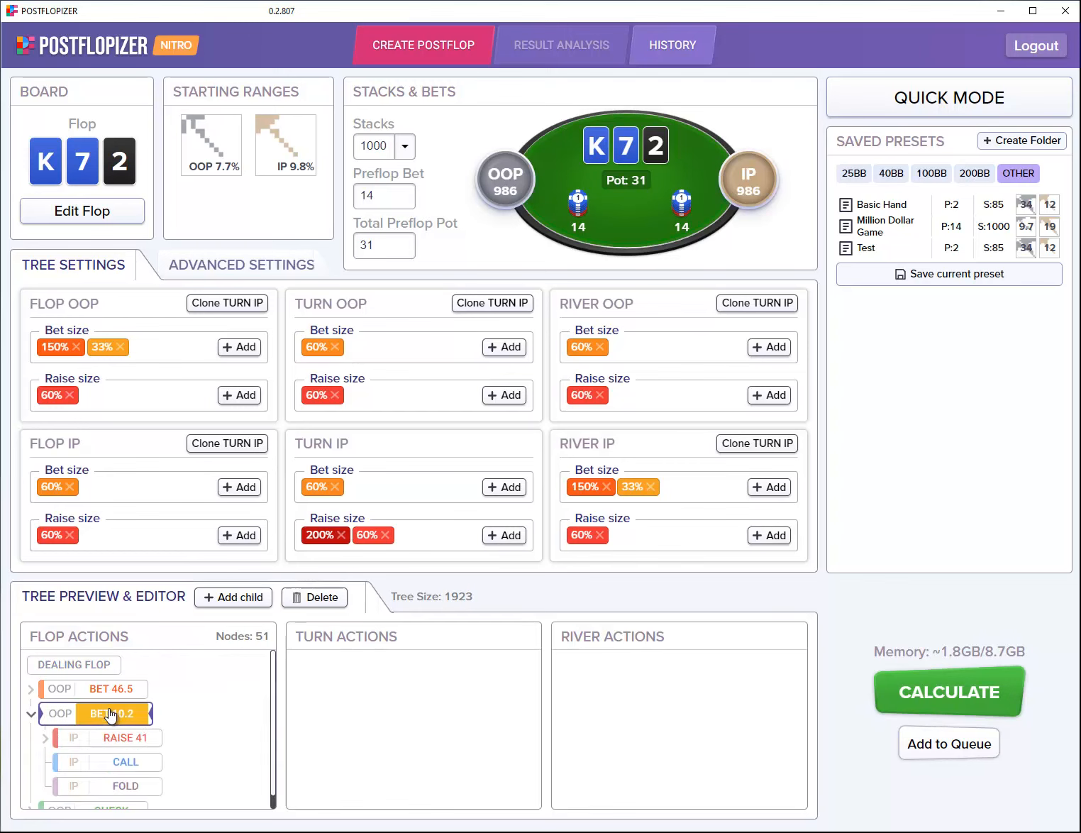
click(119, 739)
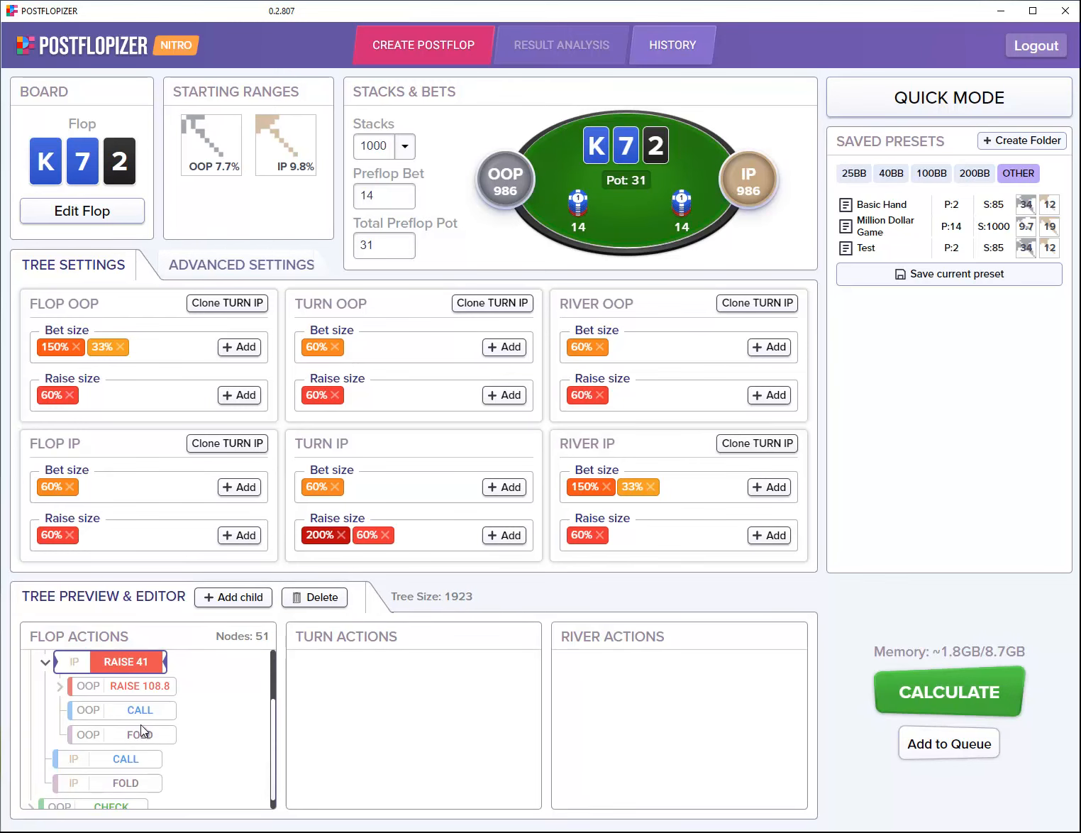
click(142, 714)
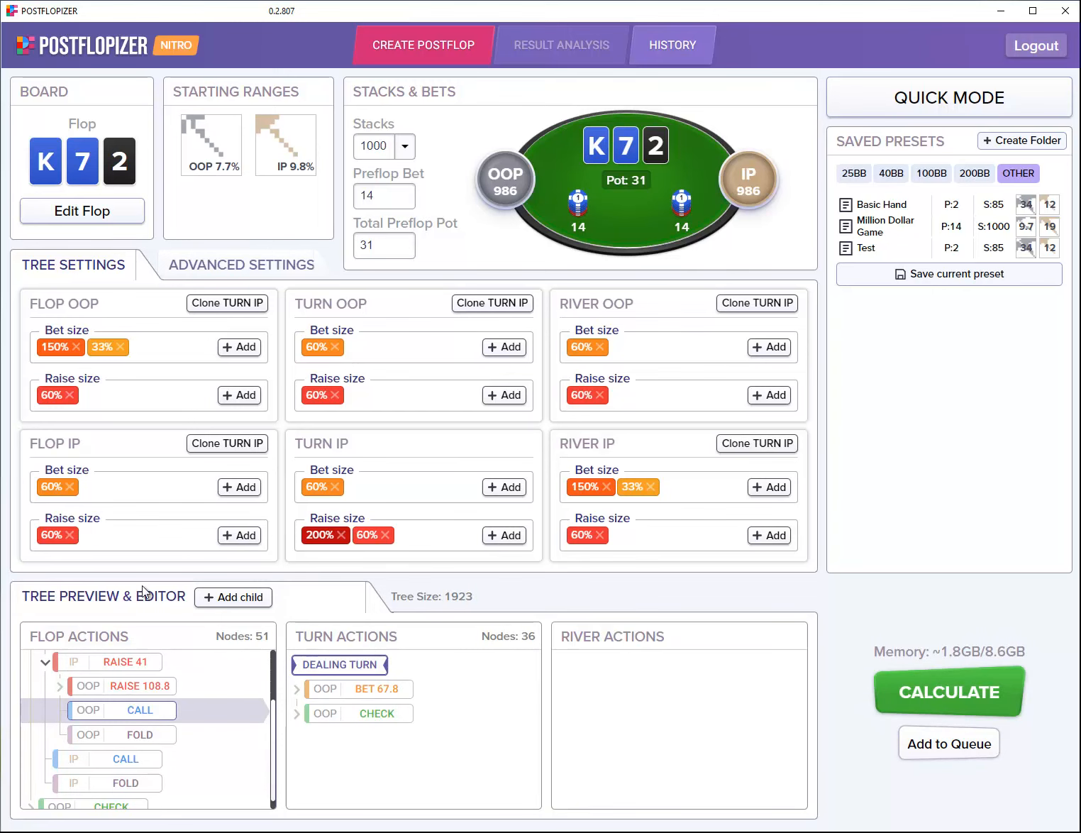
Step: Add a 77% OOP turn bet of 87 under the turn dealing node
right_click(347, 669)
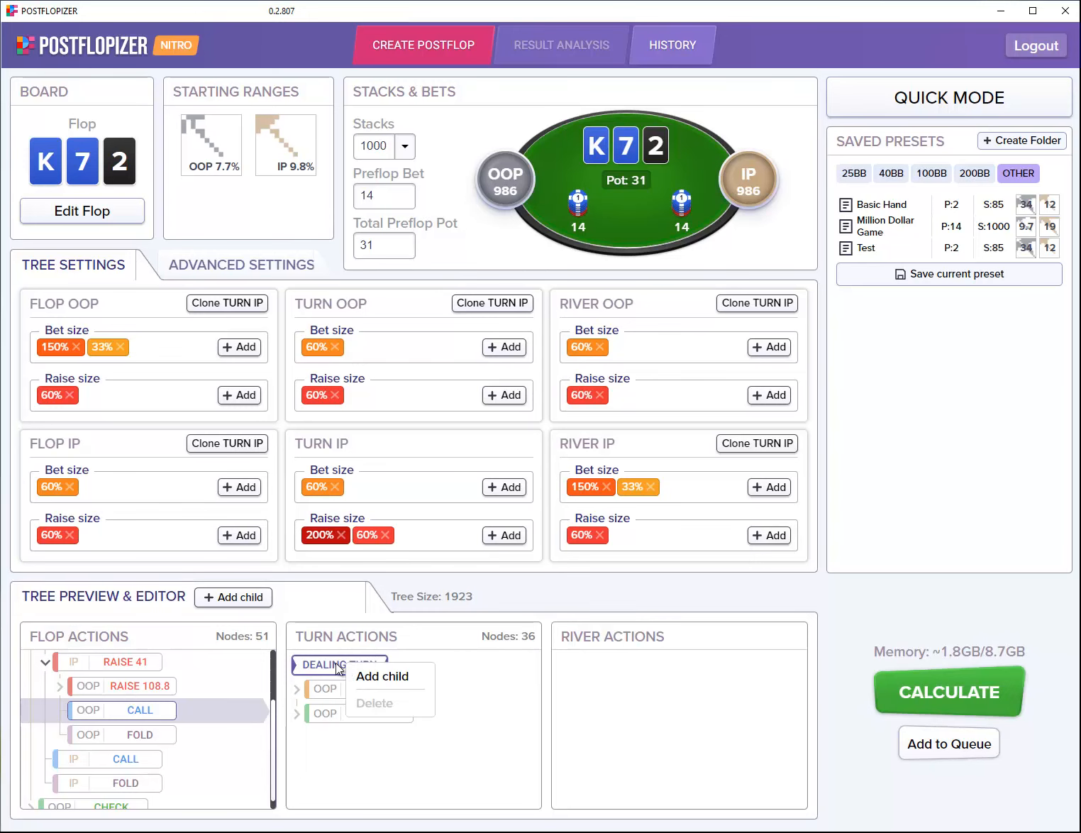
click(368, 675)
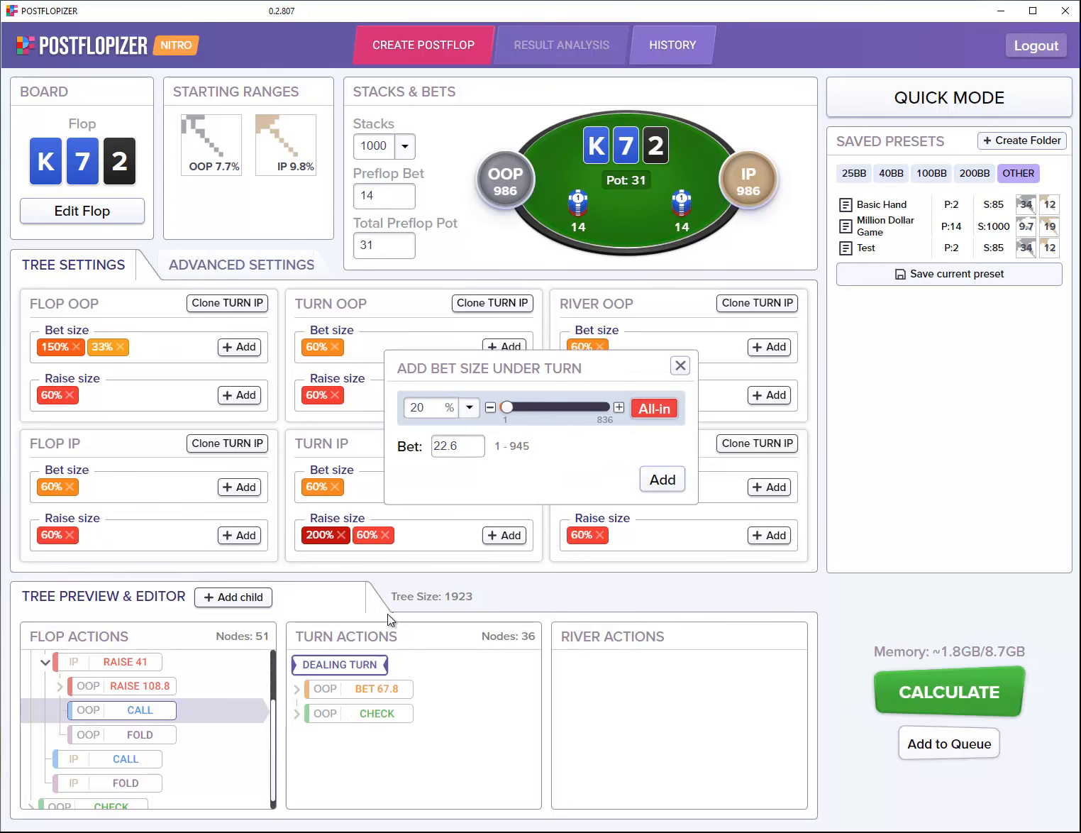
double_click(414, 408)
text(77)
click(663, 480)
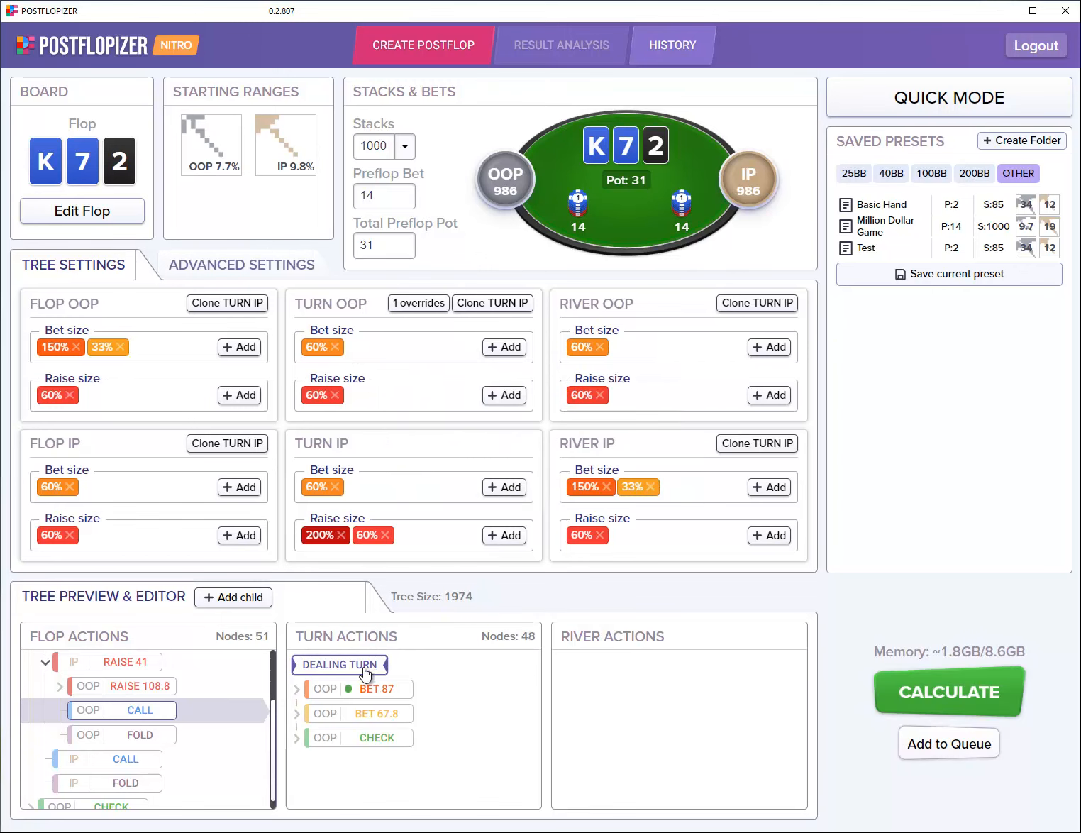
right_click(375, 688)
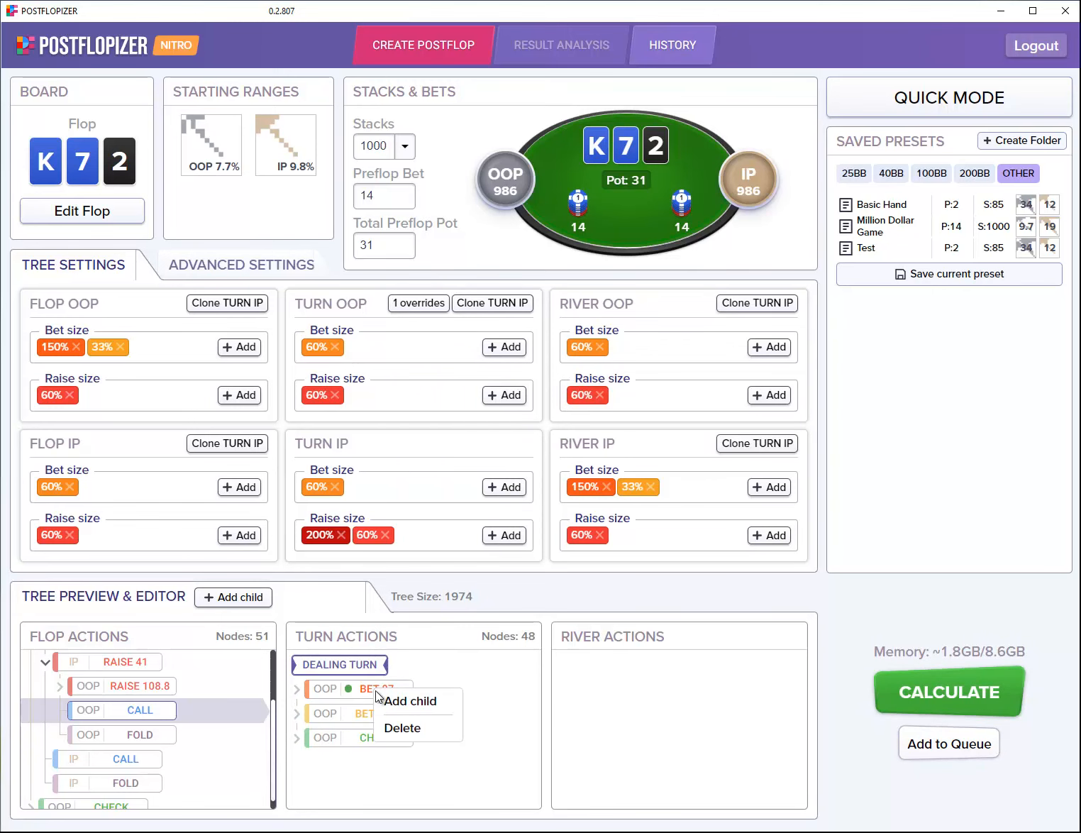
Step: Delete the 87 turn bet and add a 150-chip OOP turn bet instead
click(395, 729)
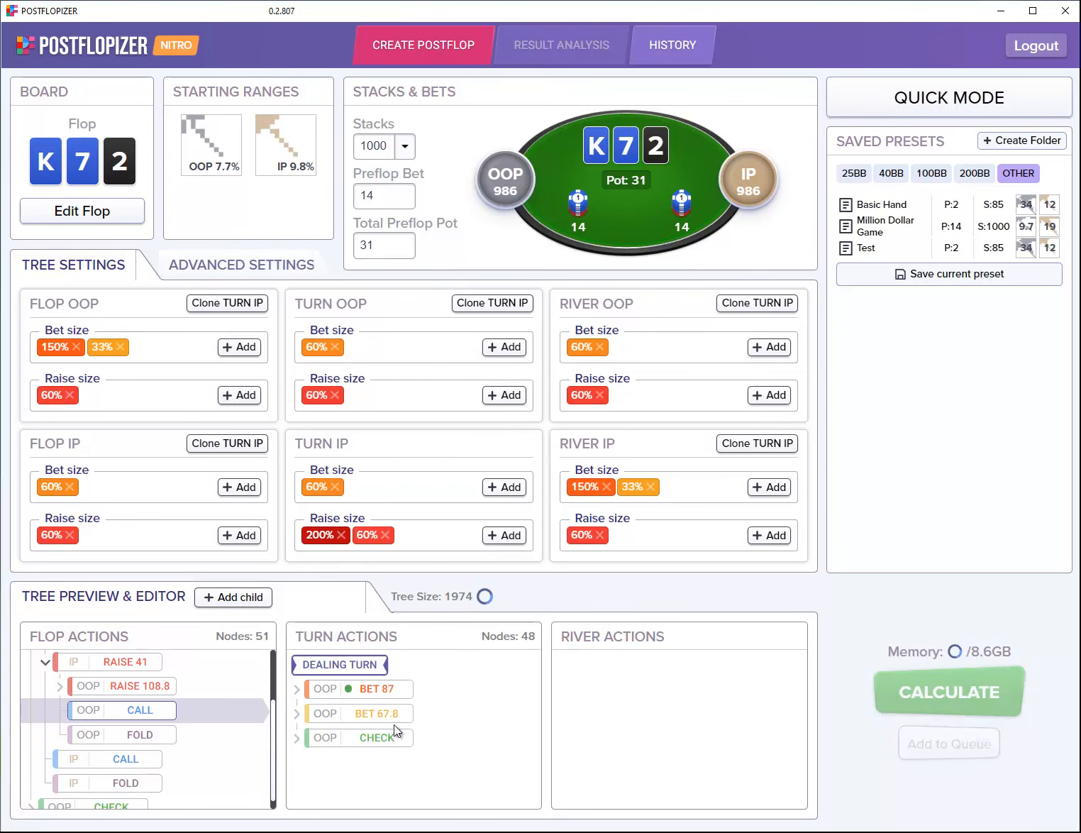
right_click(346, 663)
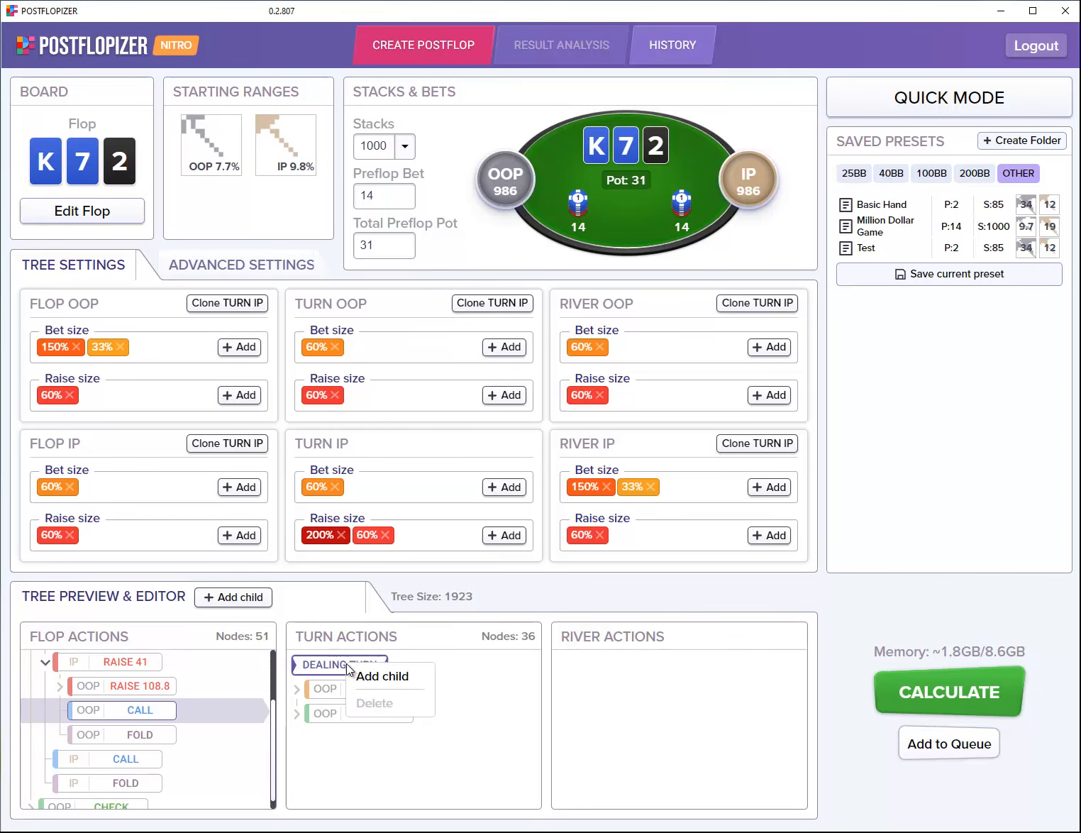
click(357, 679)
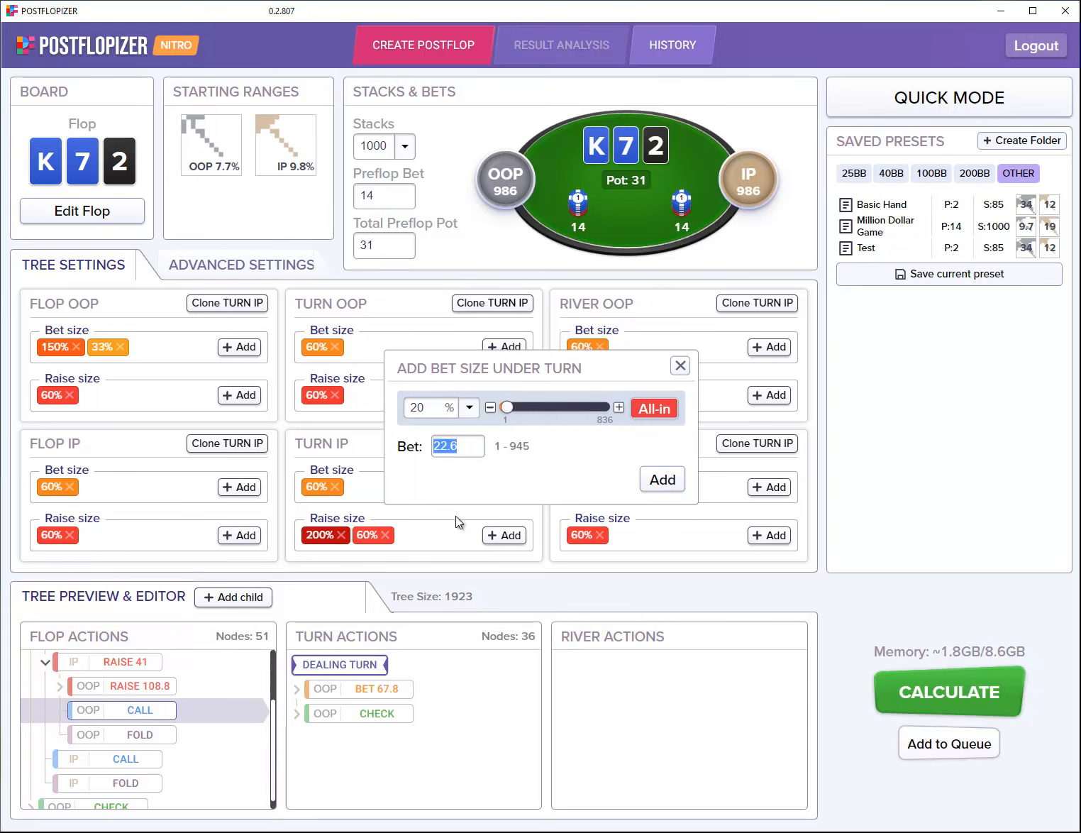
text(150)
click(651, 481)
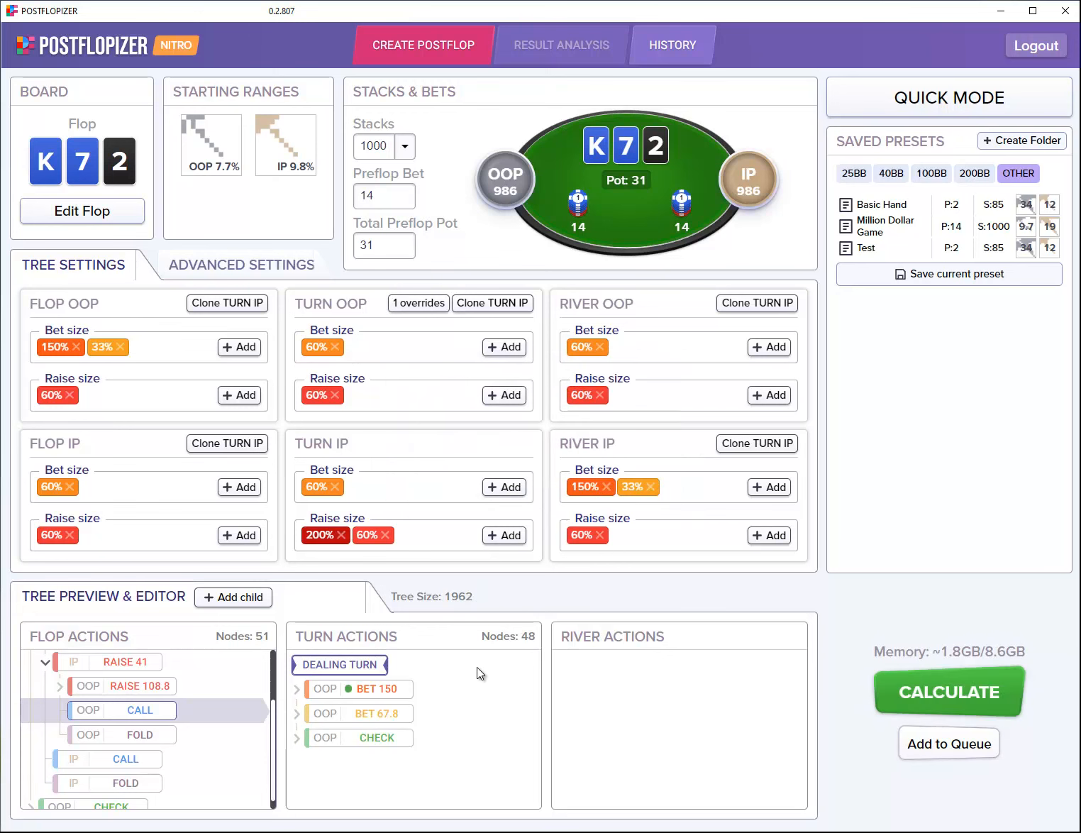
Step: Inspect BET 150, RAISE 397.8, CALL through to the river, then collapse to the flop root
click(402, 693)
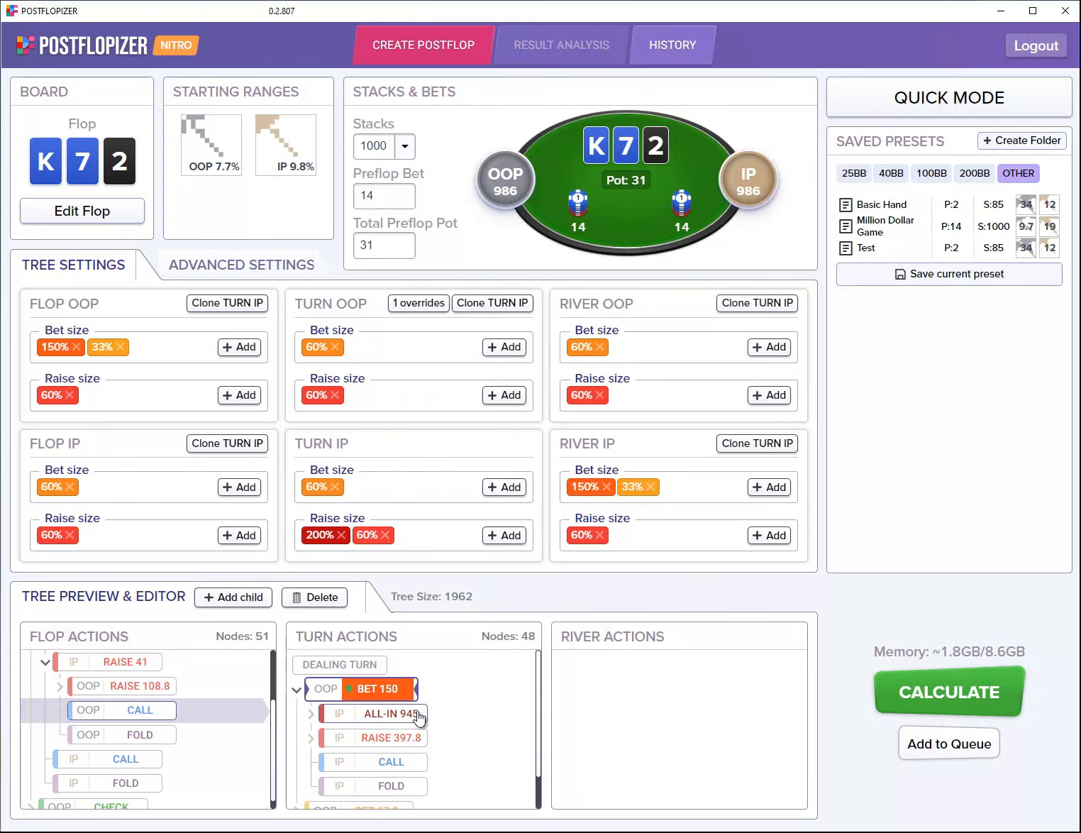
click(406, 738)
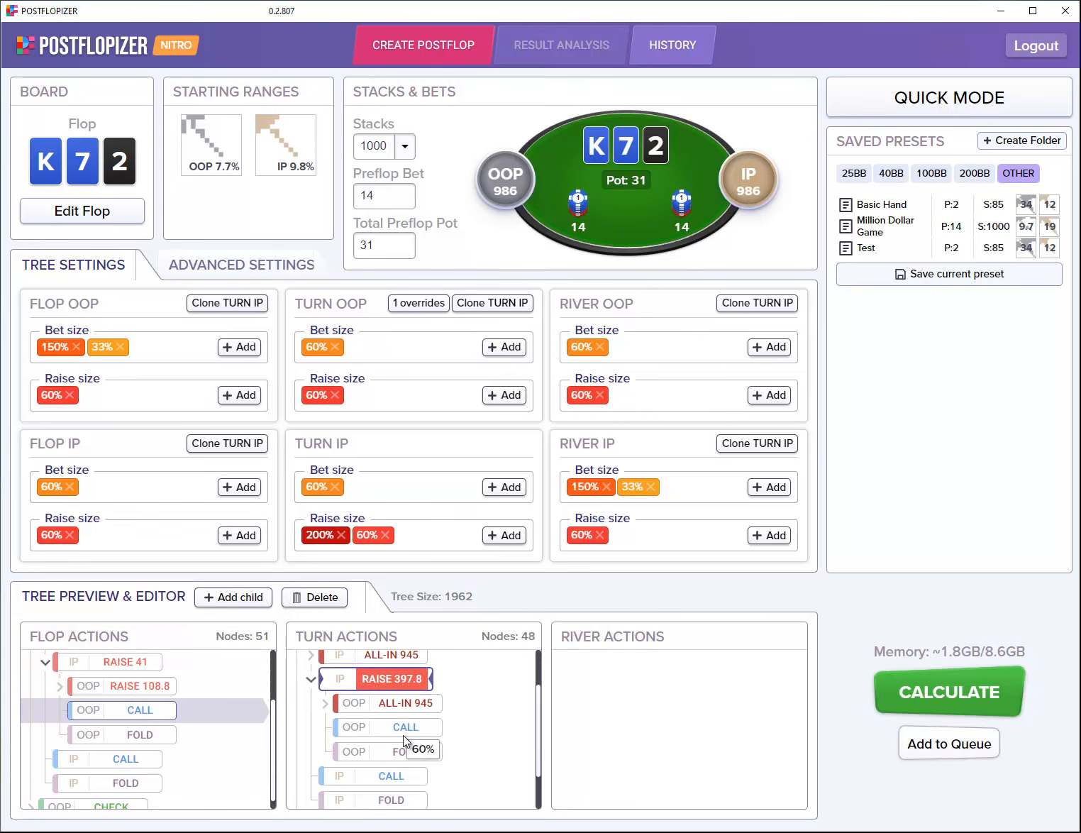
click(409, 713)
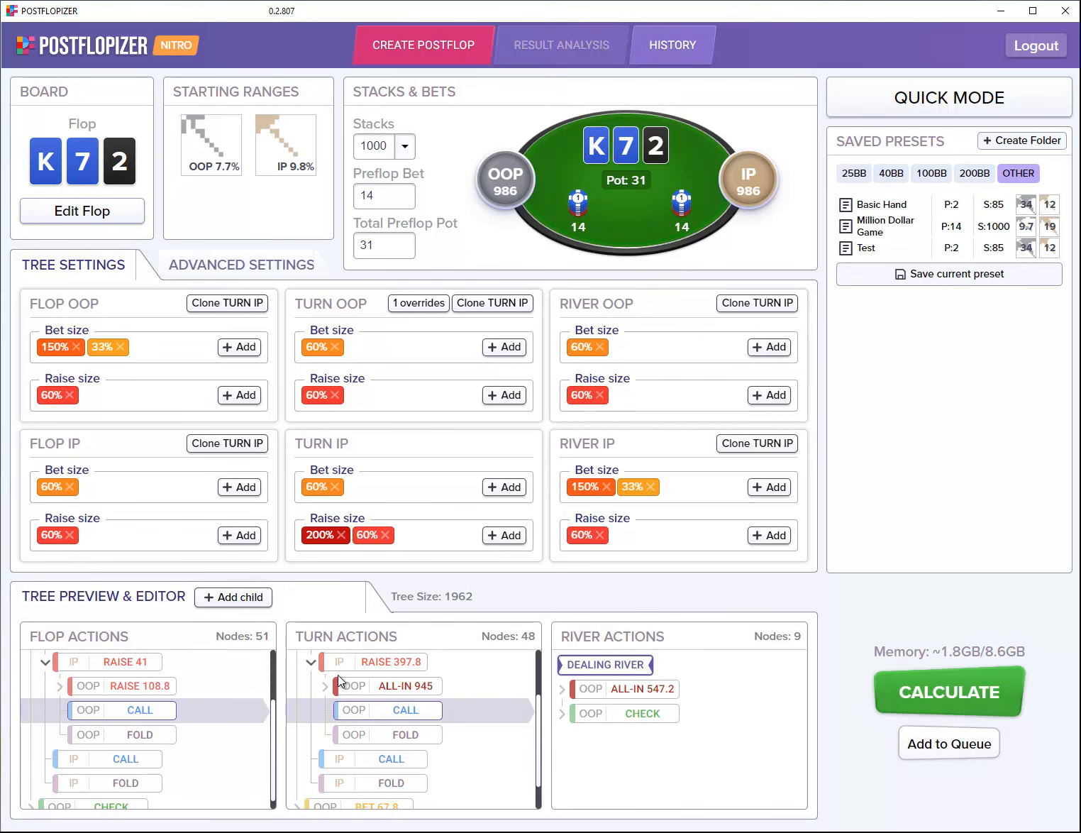
scroll(355, 688, up, 1)
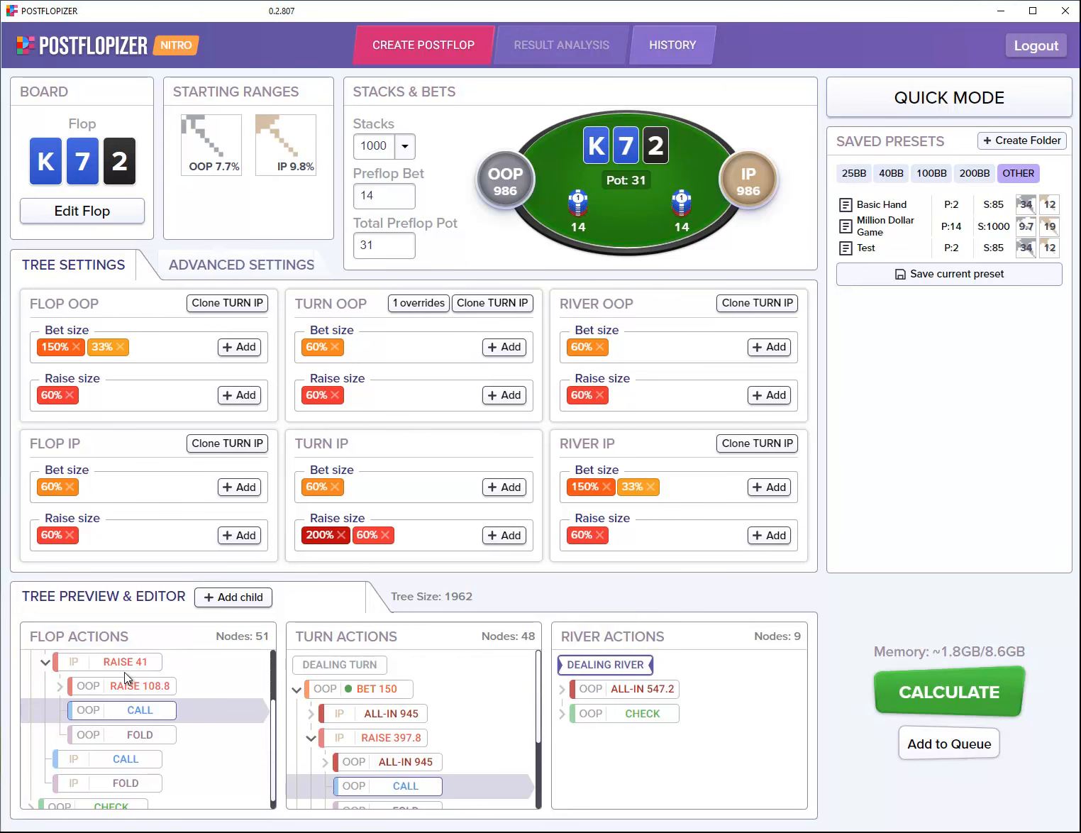
scroll(126, 674, up, 2)
click(95, 667)
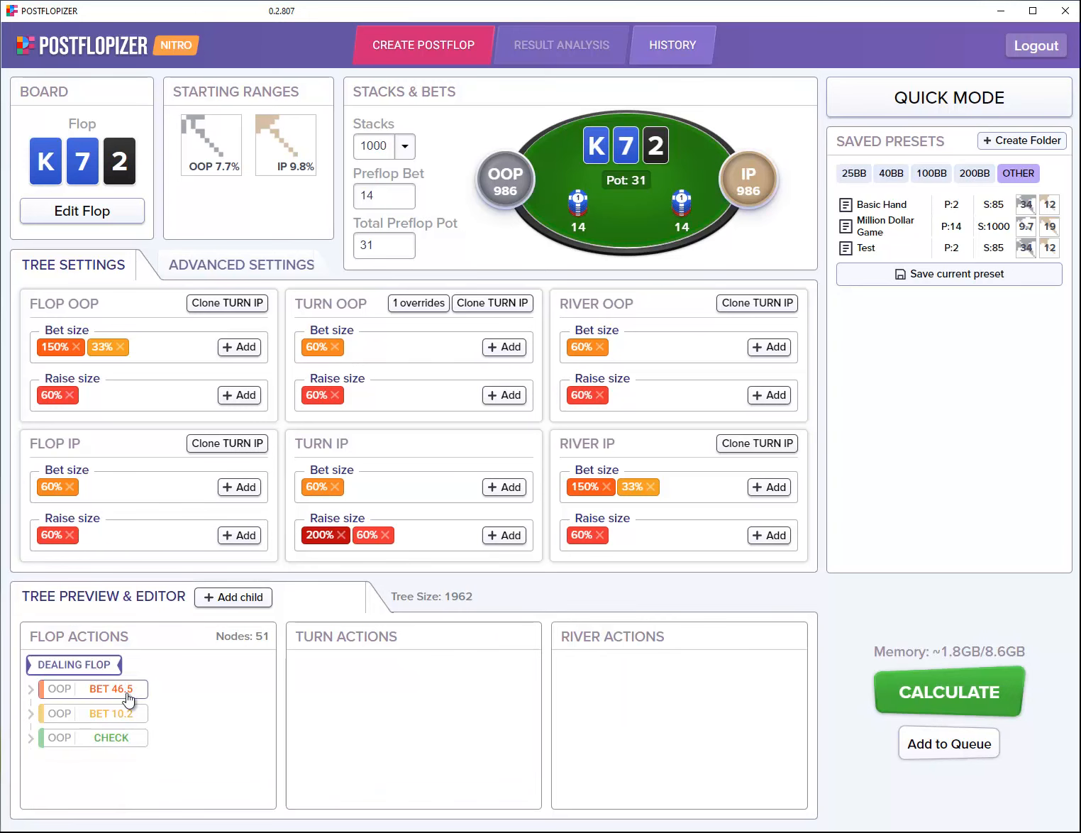
Step: Delete the flop BET 46.5 line and follow OOP CHECK, IP BET 18.6, CALL to the turn
right_click(112, 694)
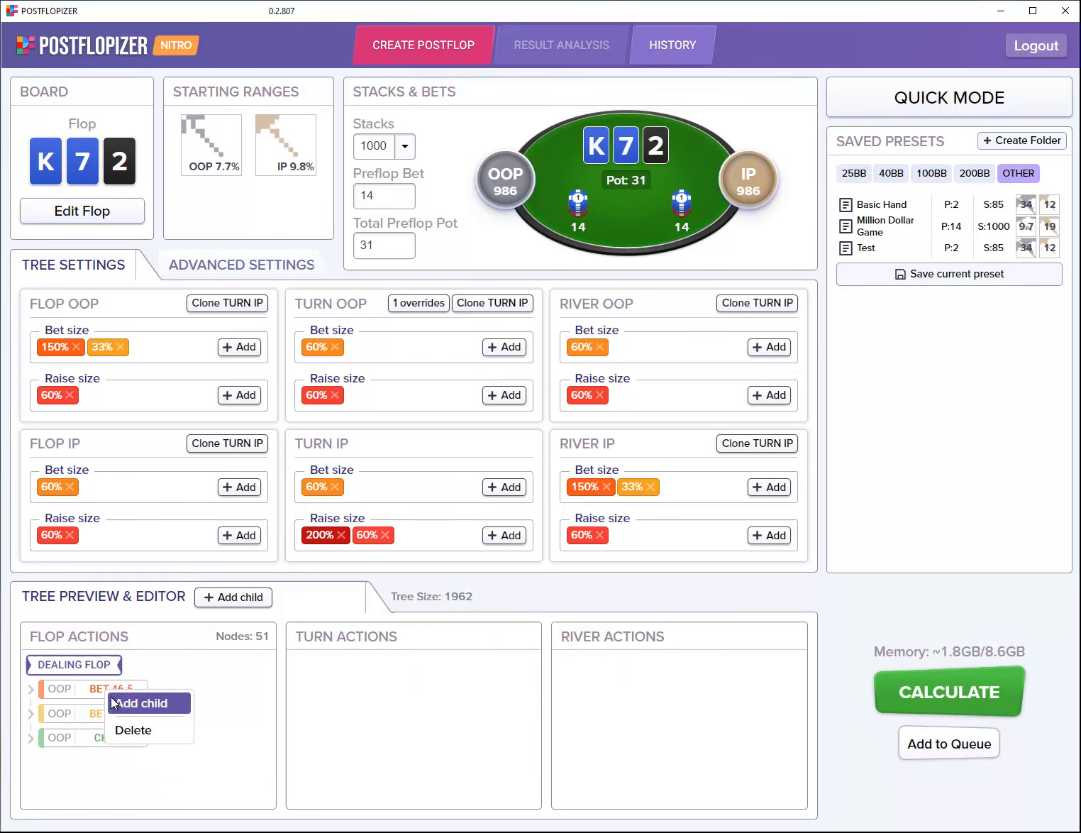
click(130, 731)
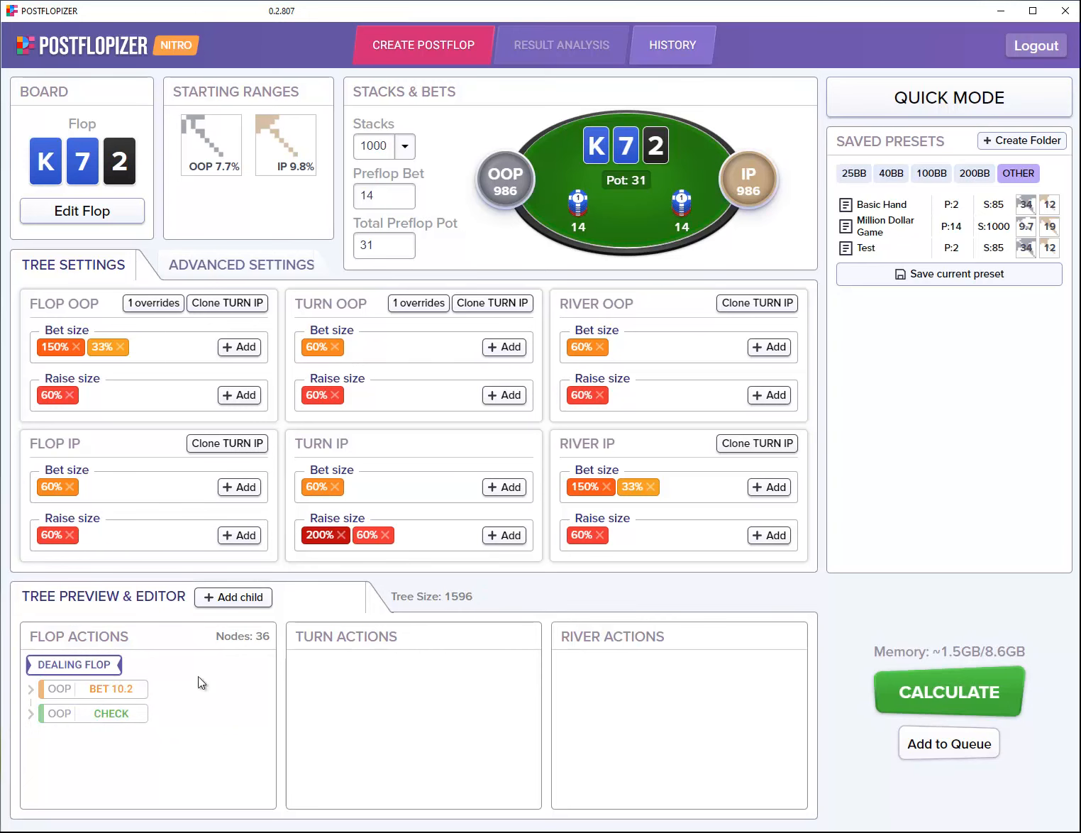
click(112, 713)
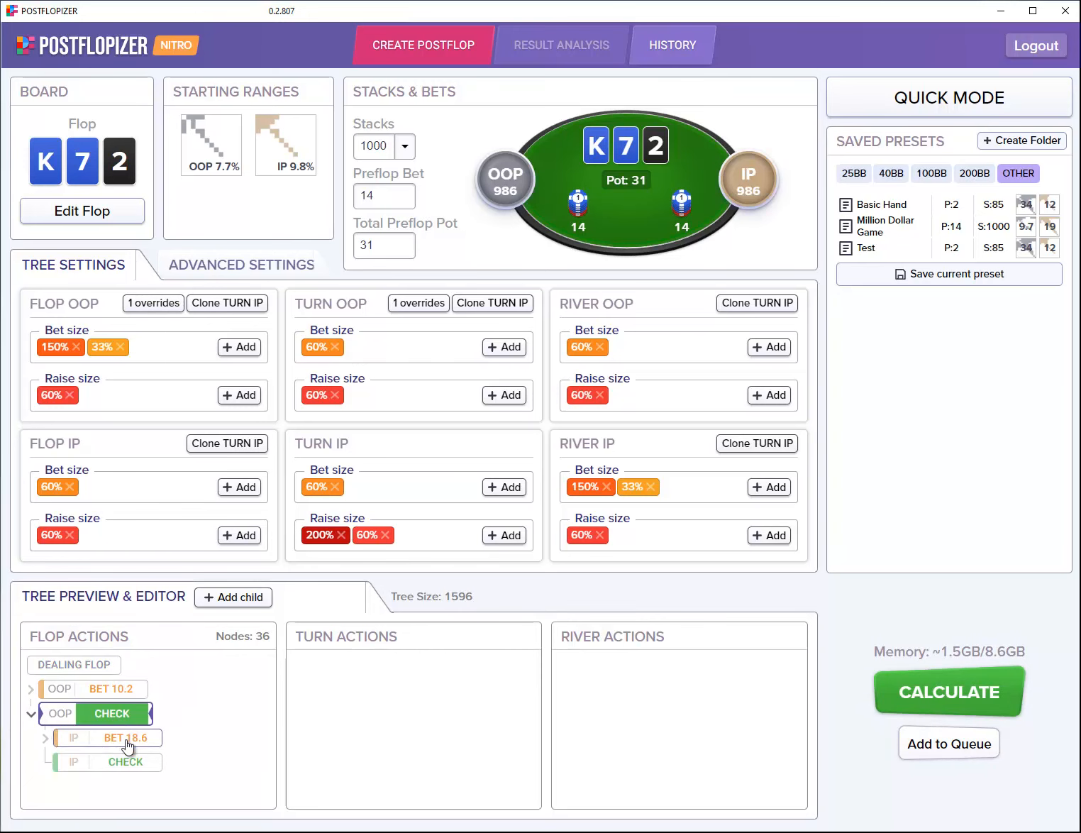
click(127, 741)
click(132, 749)
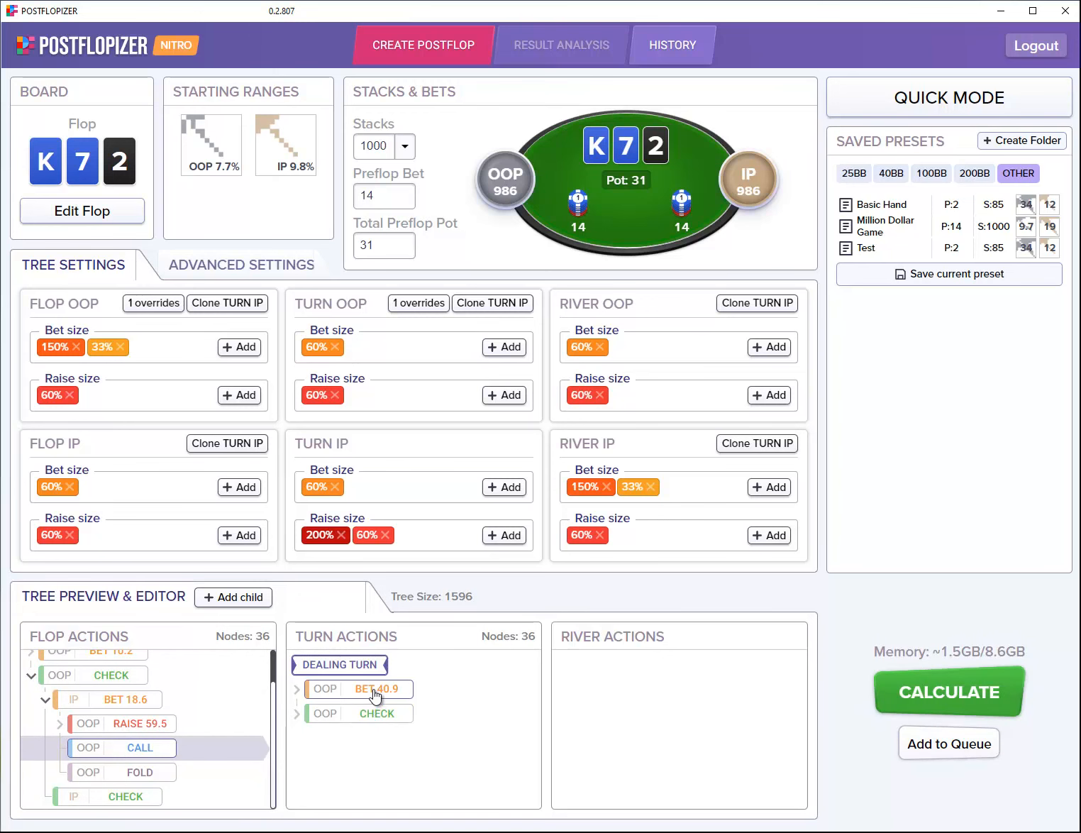
Step: Add a 99% raise of 189.4 over turn BET 40.9 and show the override lists
right_click(373, 690)
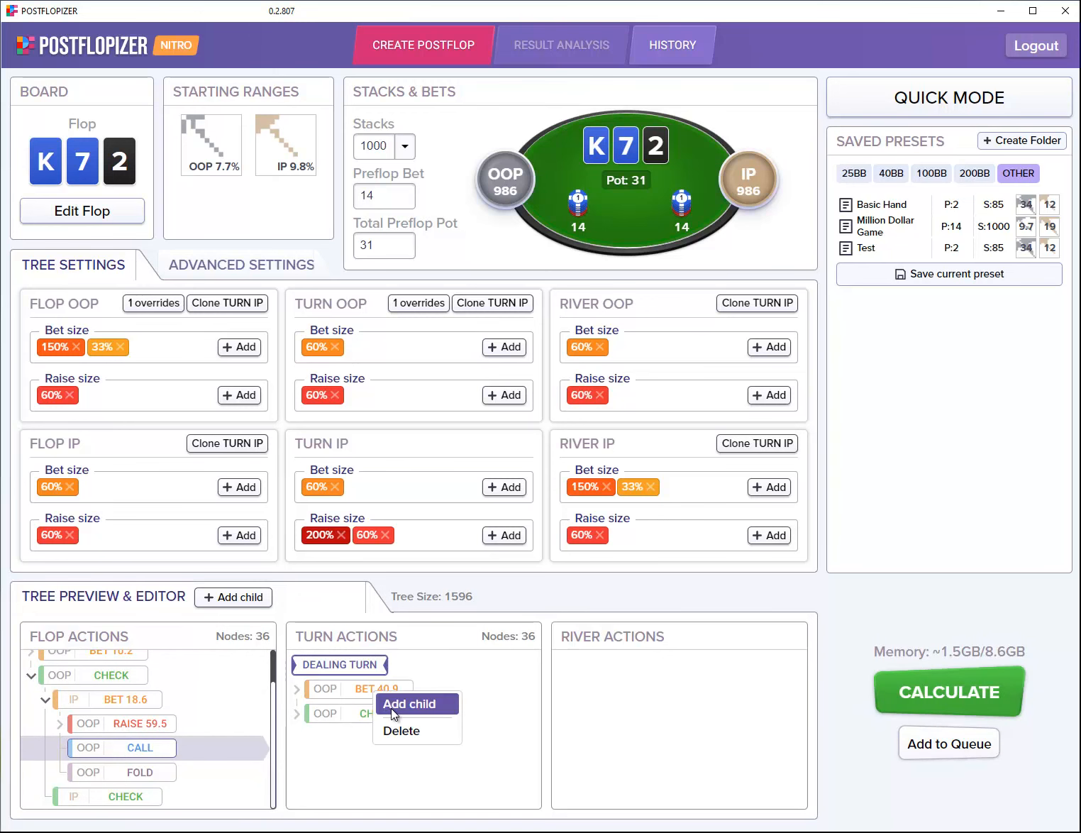
click(391, 706)
drag(431, 408, 395, 411)
text(99)
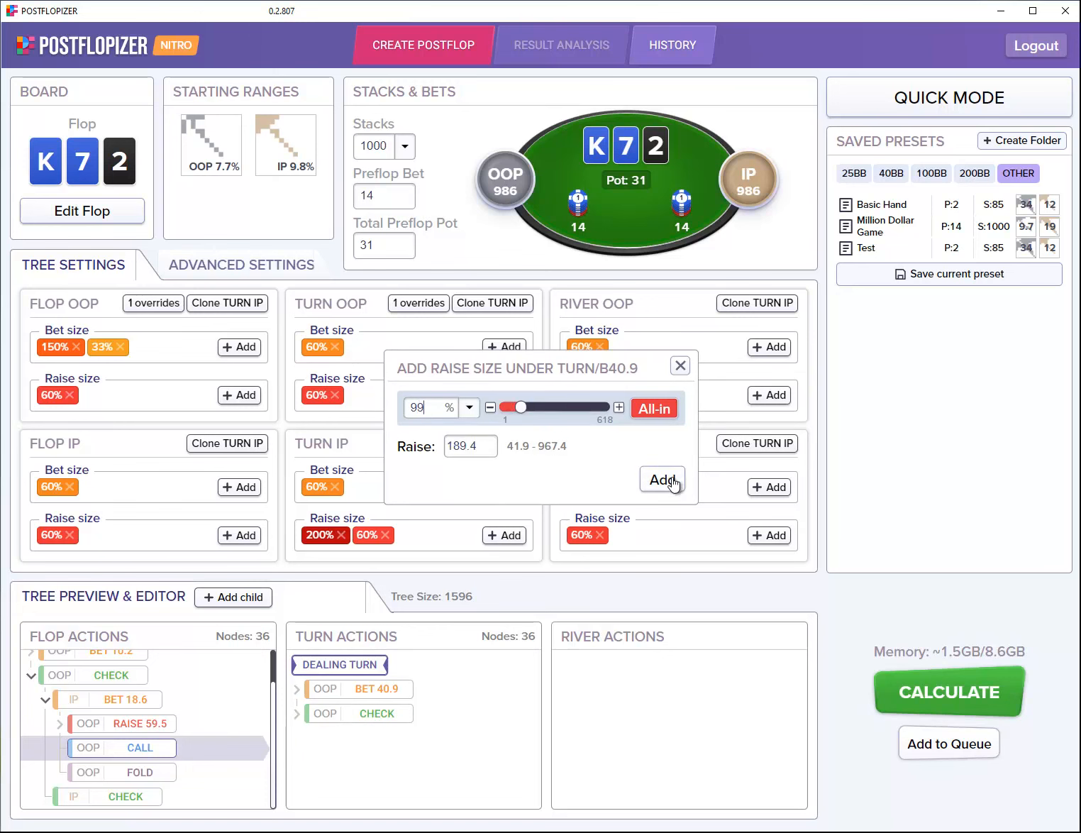
click(664, 481)
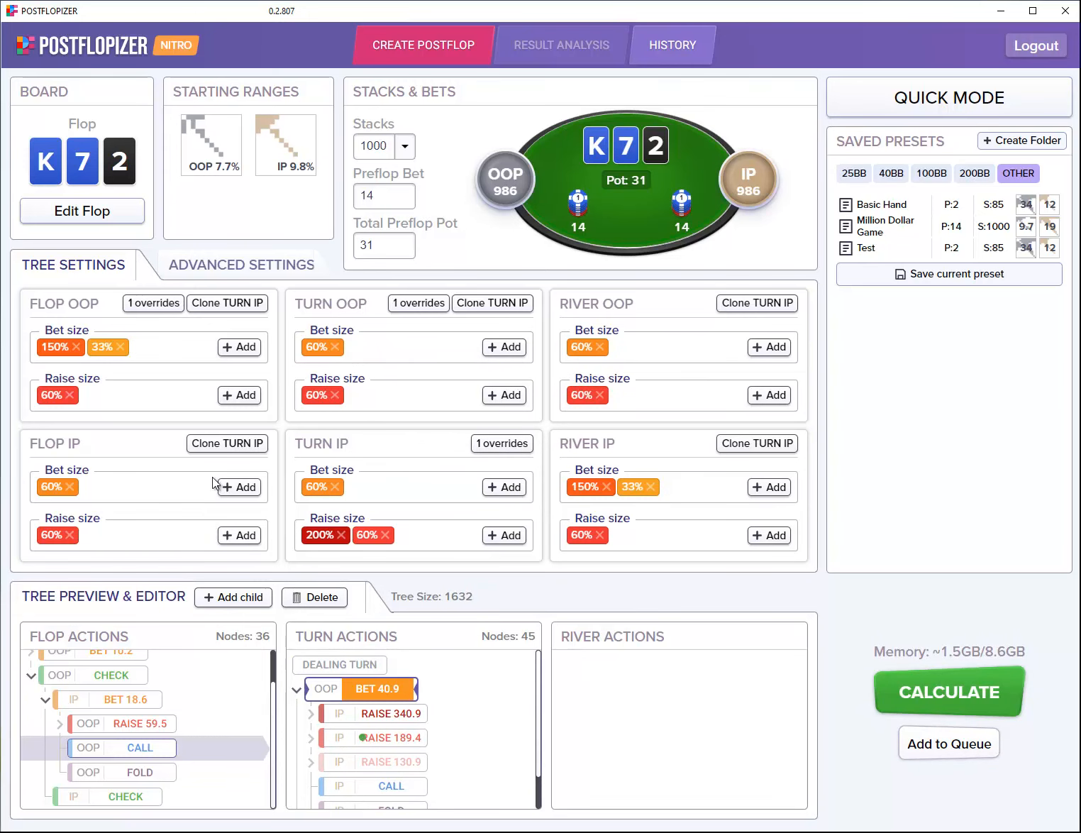
click(242, 266)
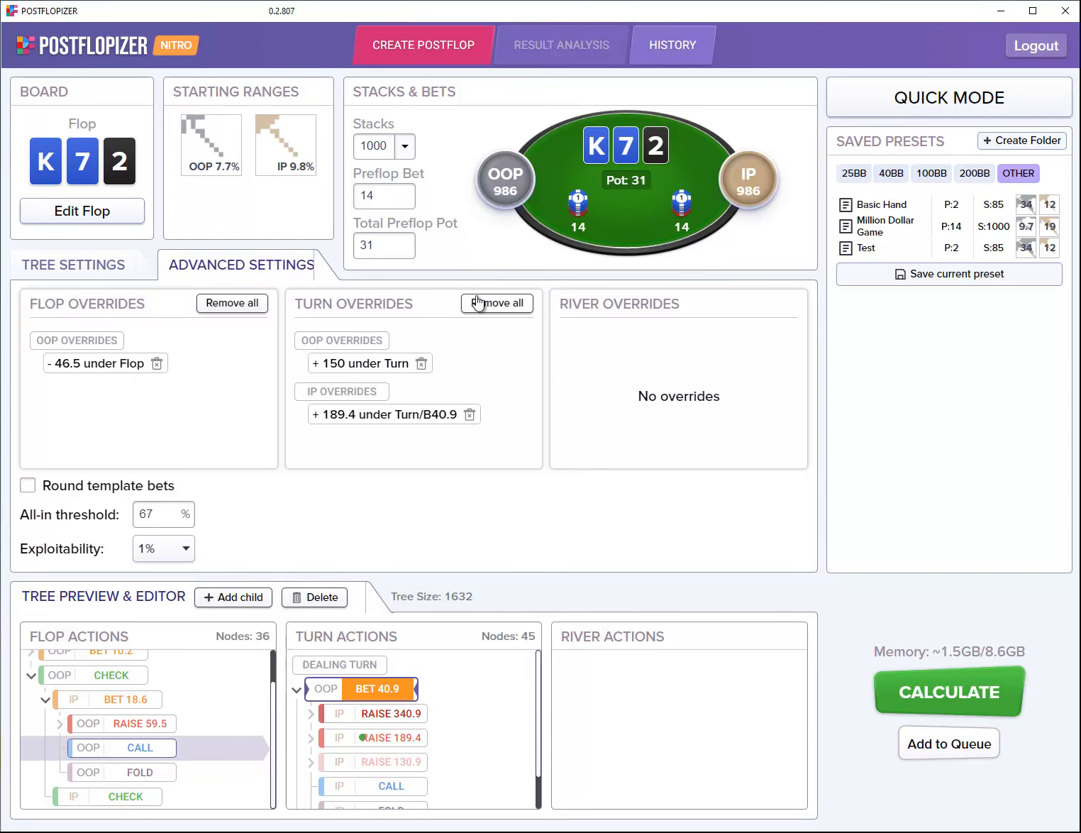
Step: Remove both turn overrides (+150 and the 189.4 raise) and turn on rounding of template bets
click(421, 364)
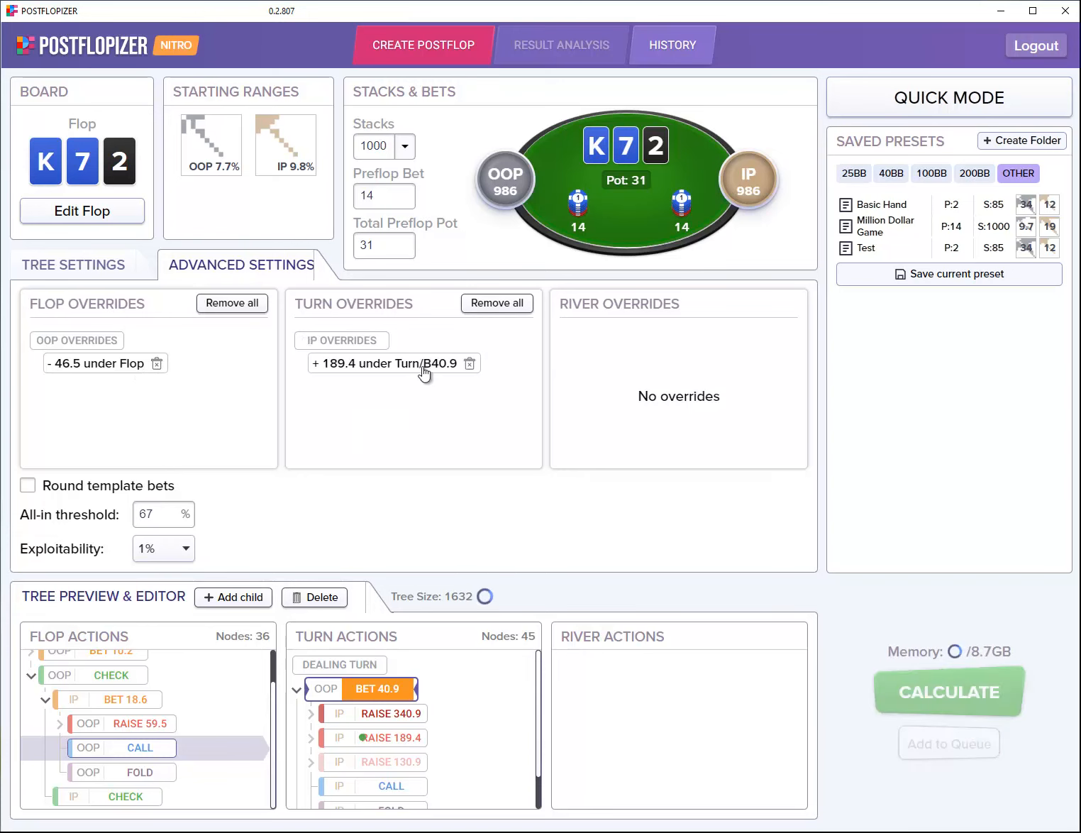
click(469, 364)
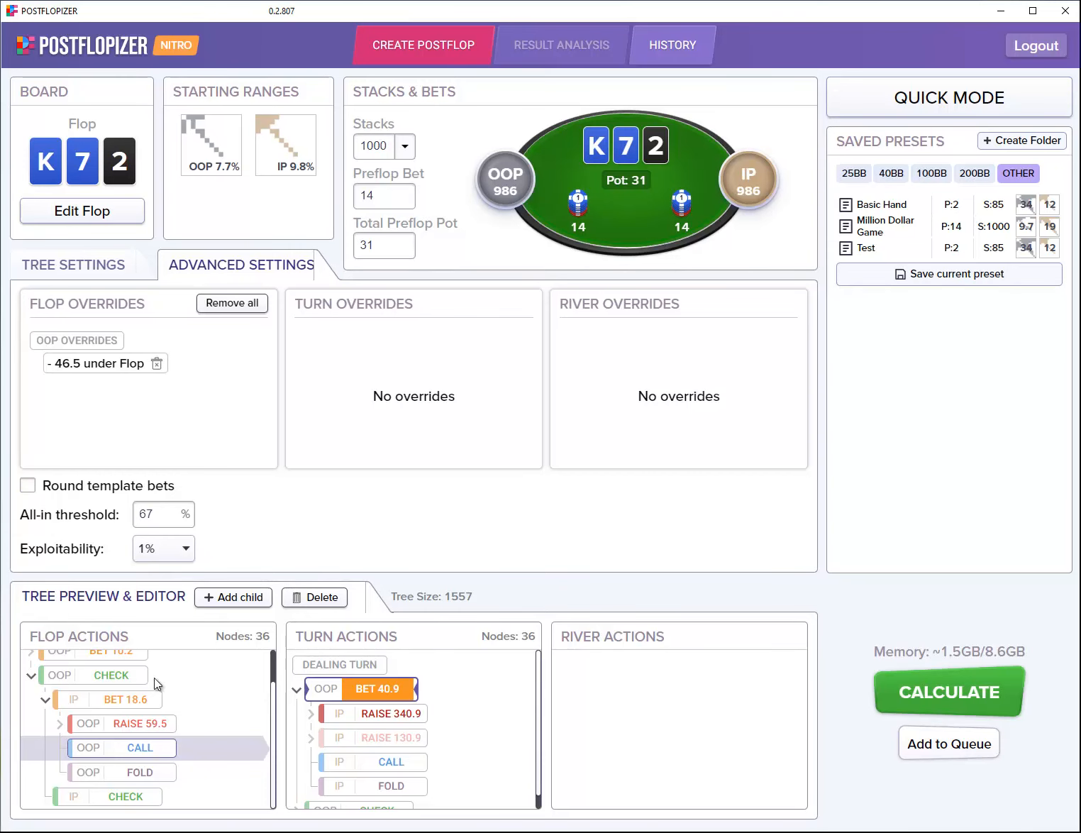
click(27, 485)
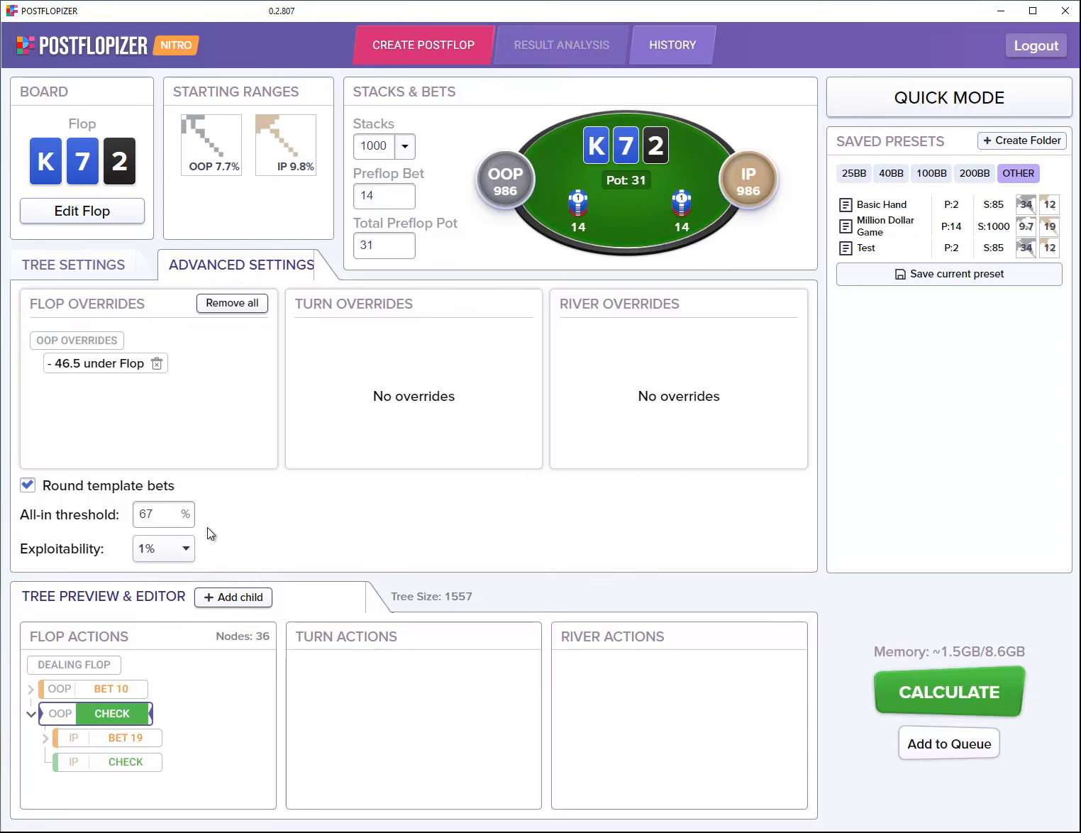
Step: Keep the exploitability target at 1% and return to the bet-size tree settings
click(170, 546)
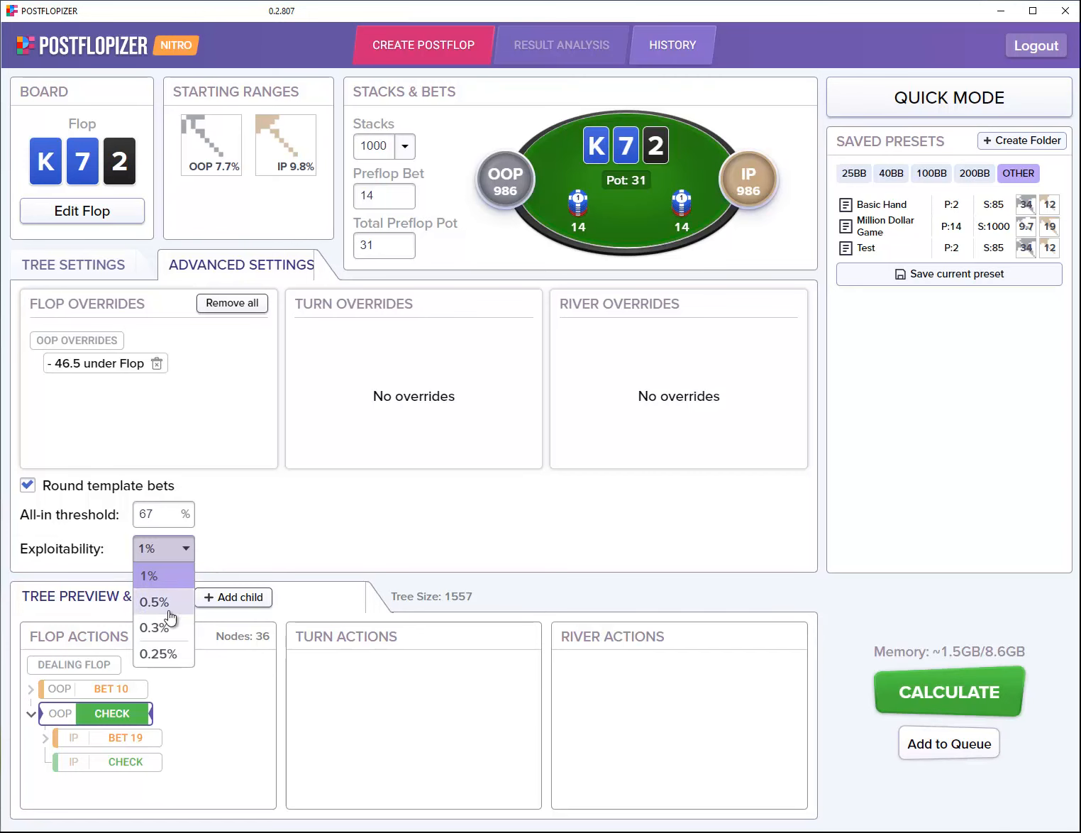
click(250, 540)
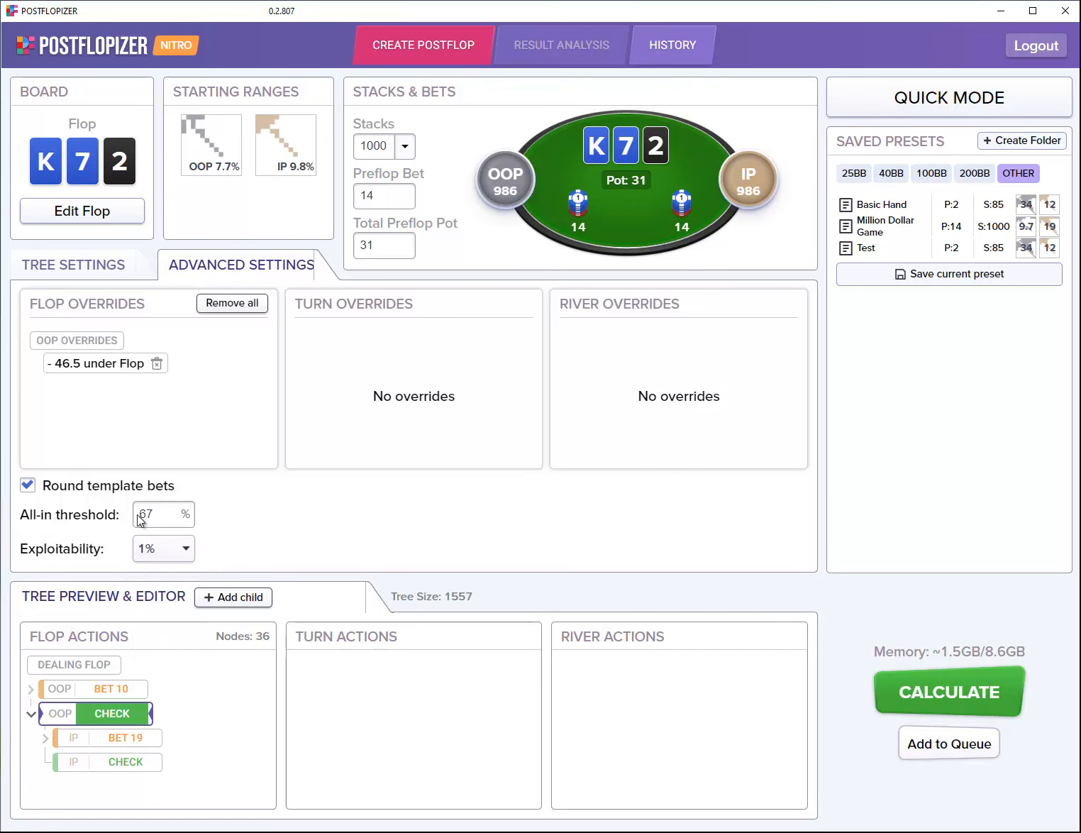
click(78, 264)
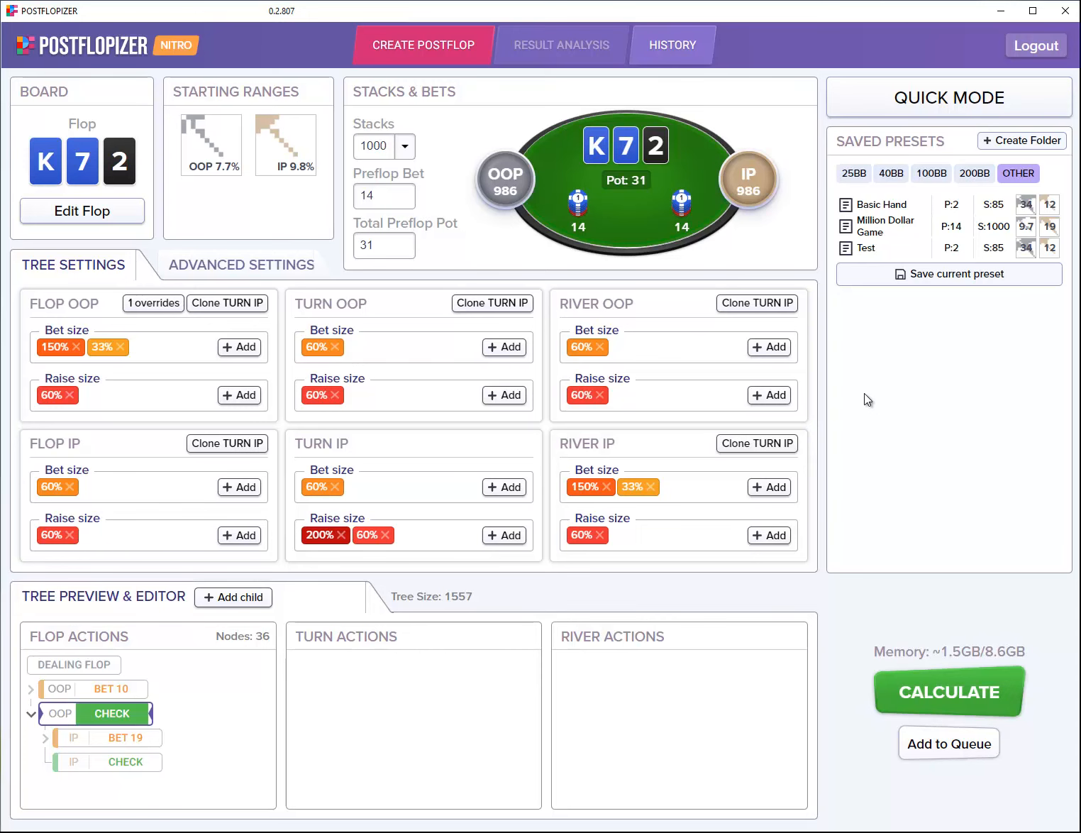
Step: Save the current setup as a new preset named S3
click(881, 279)
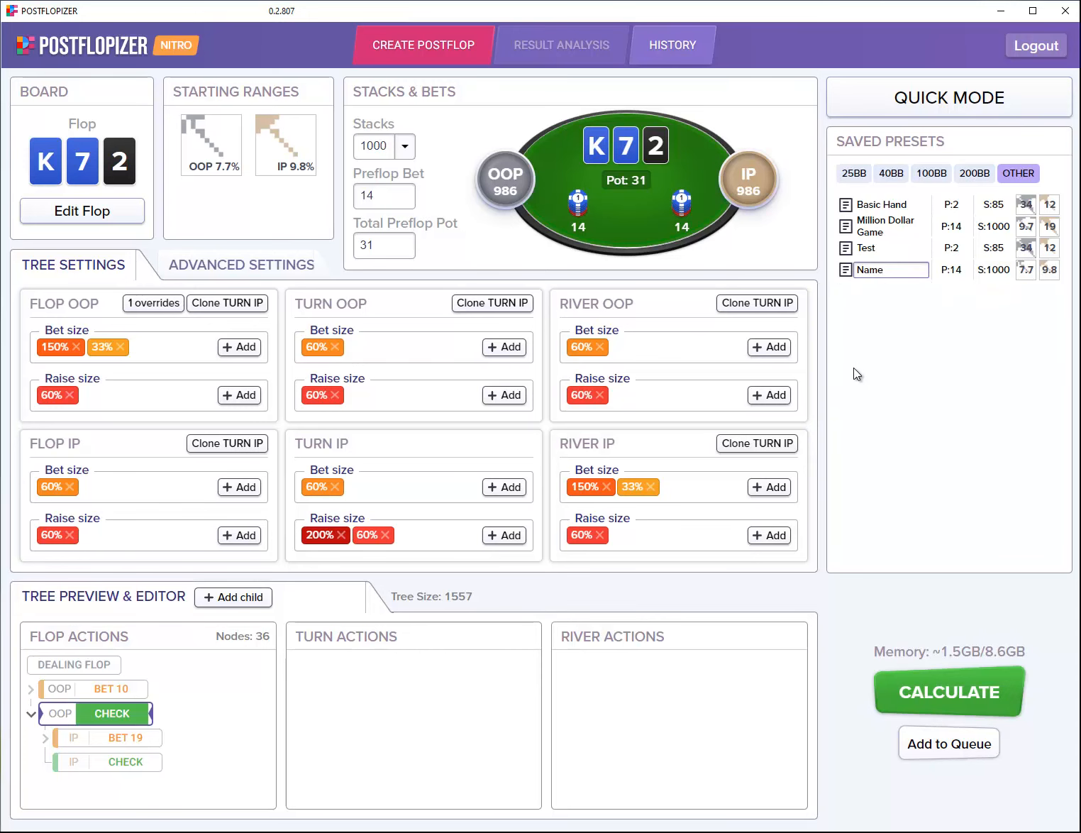
key(ctrl+a)
text(S3)
key(Return)
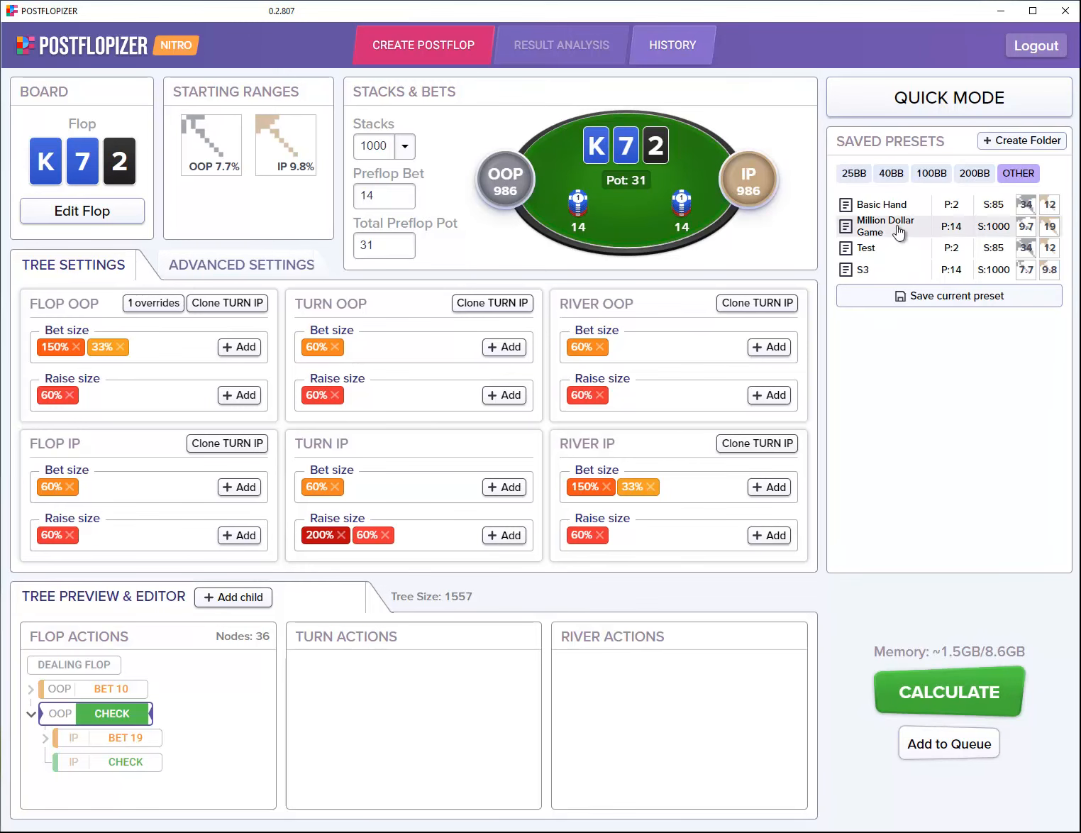
Step: Load the Basic Hand and S3 presets, then settle on the Million Dollar Game preset
click(895, 205)
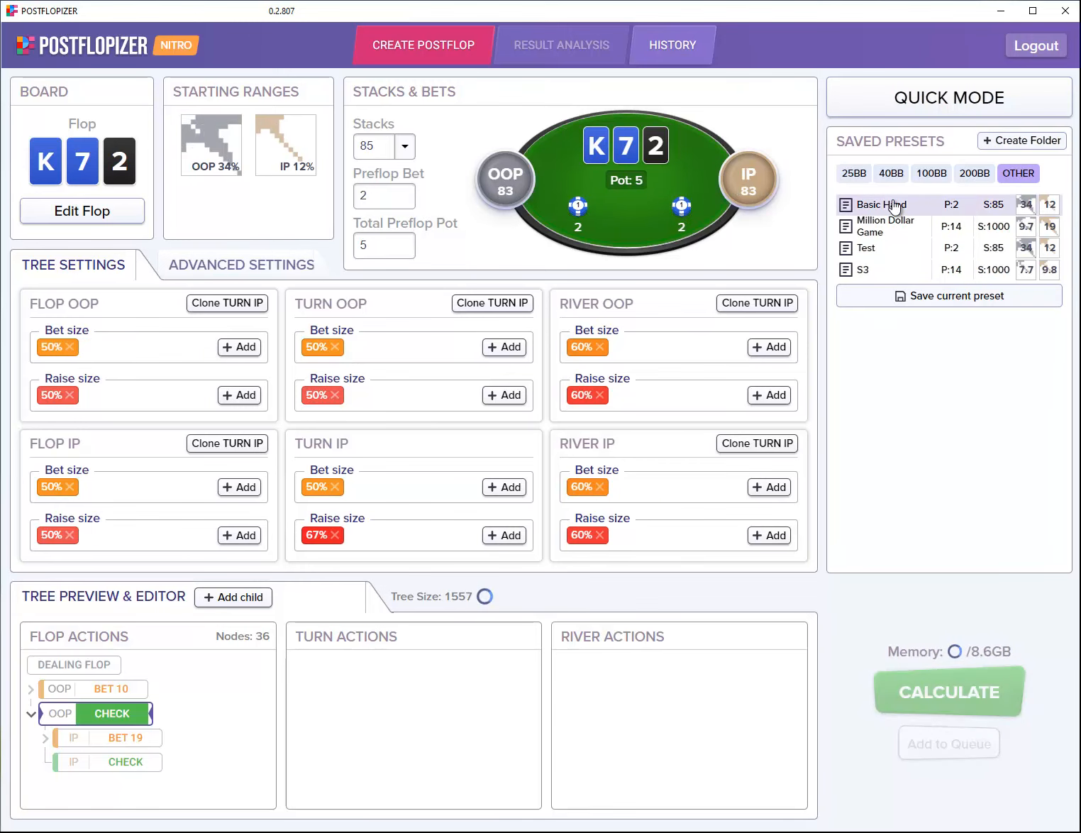
click(883, 269)
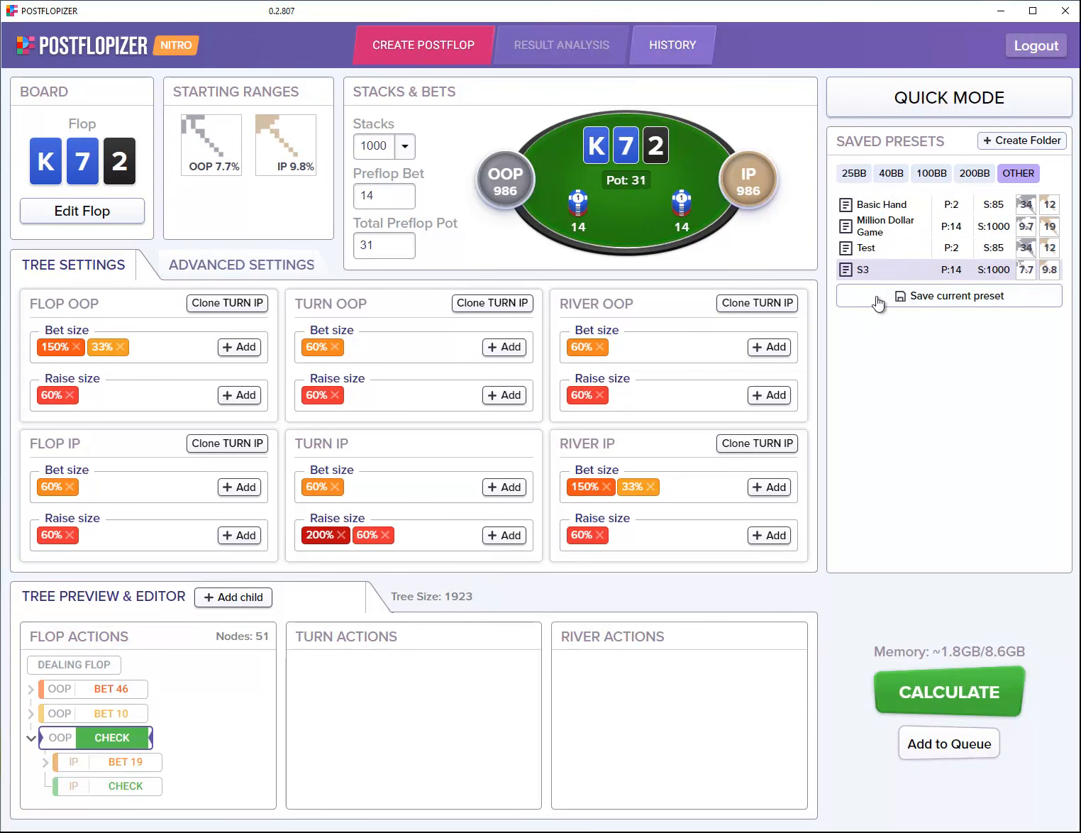
click(892, 234)
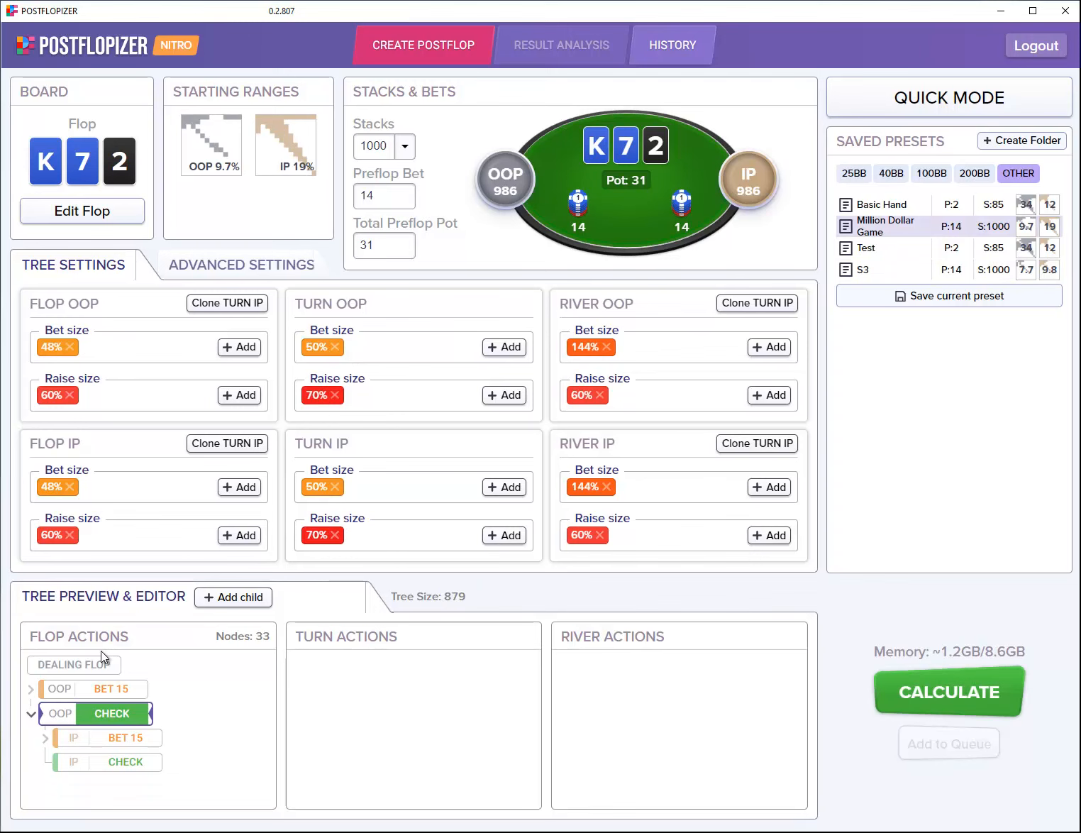
Step: Follow flop OOP BET 15 and IP's call to the responses versus turn OOP BET 30
click(119, 692)
click(120, 740)
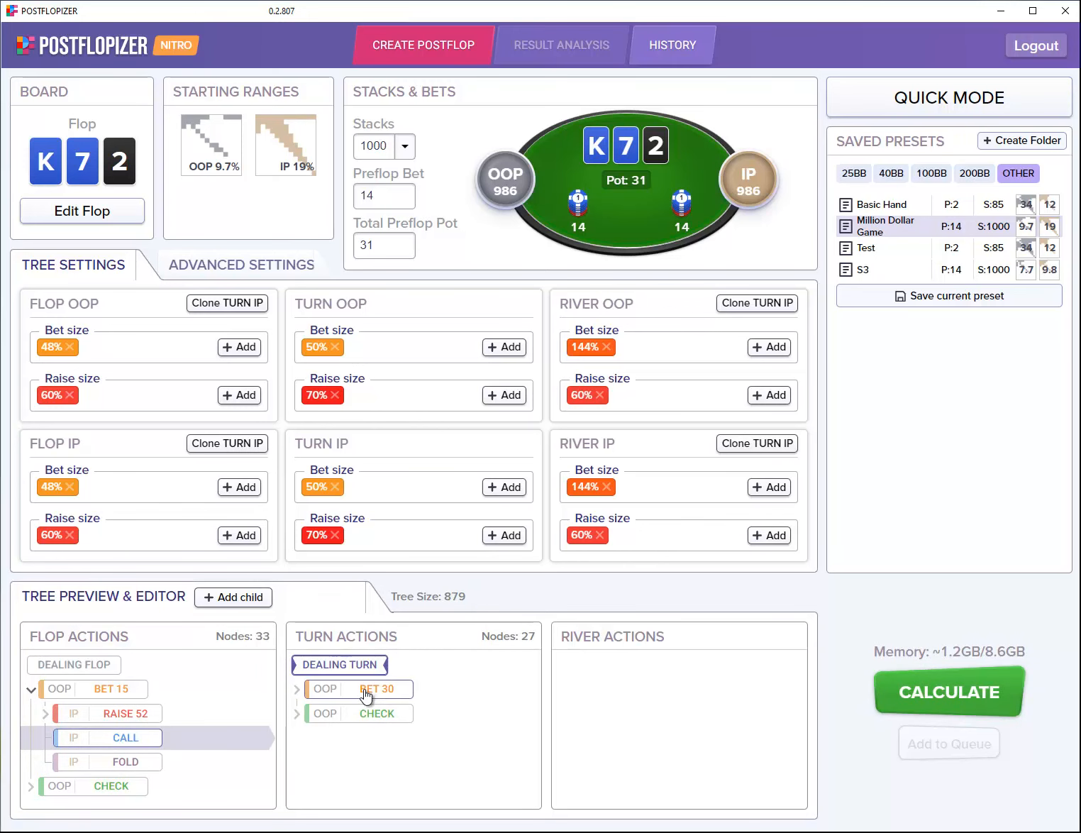
click(371, 689)
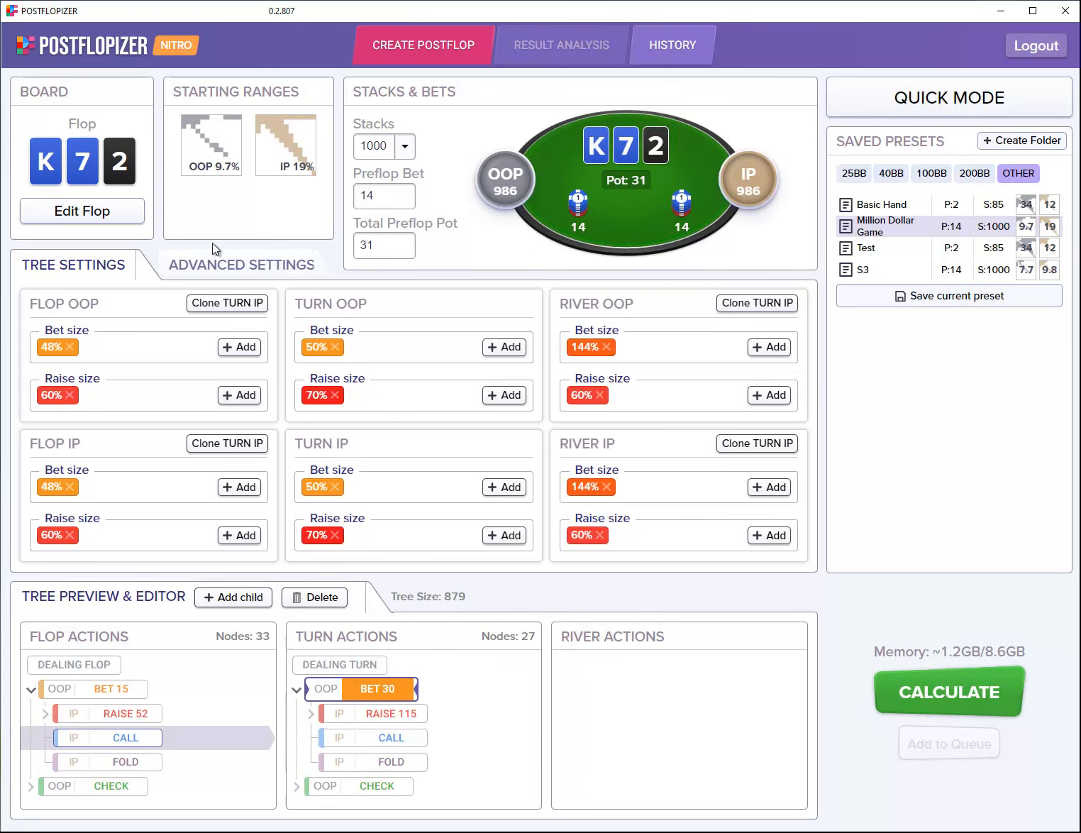
click(211, 167)
Step: Widen the OOP range to 27% and save it as D4, then reload and apply the 9.7% range
drag(108, 652, 197, 651)
drag(68, 651, 107, 652)
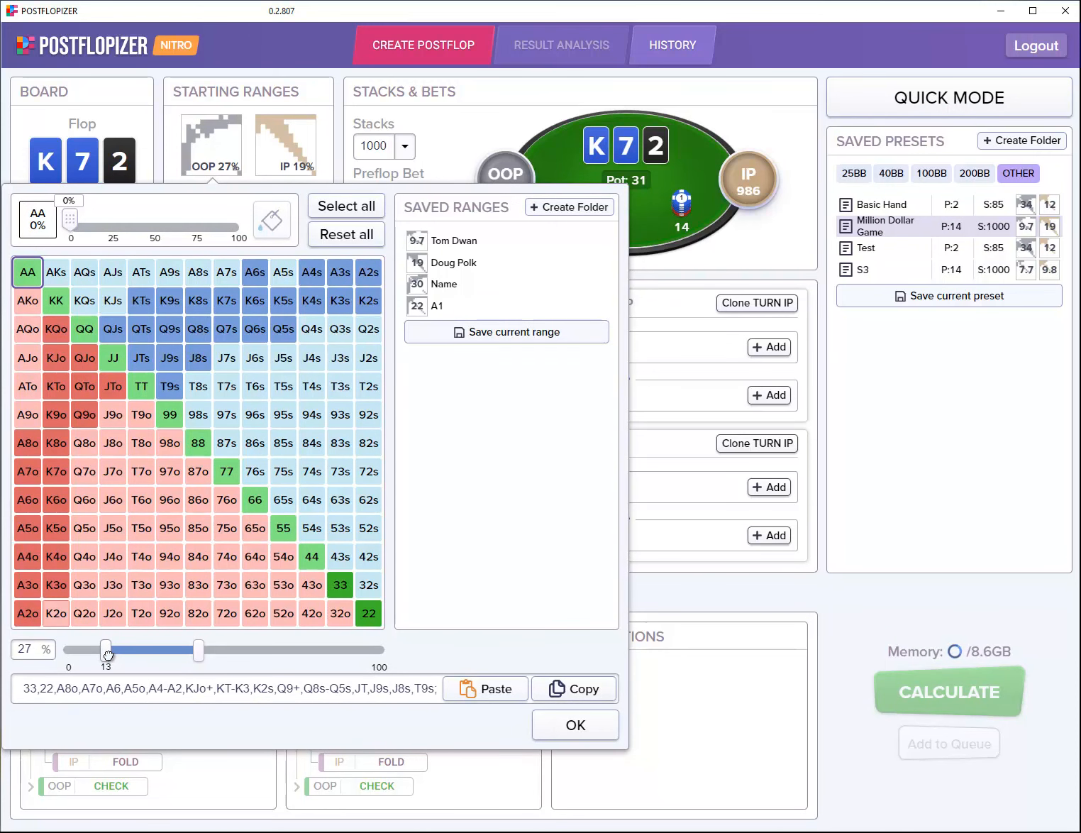
click(544, 331)
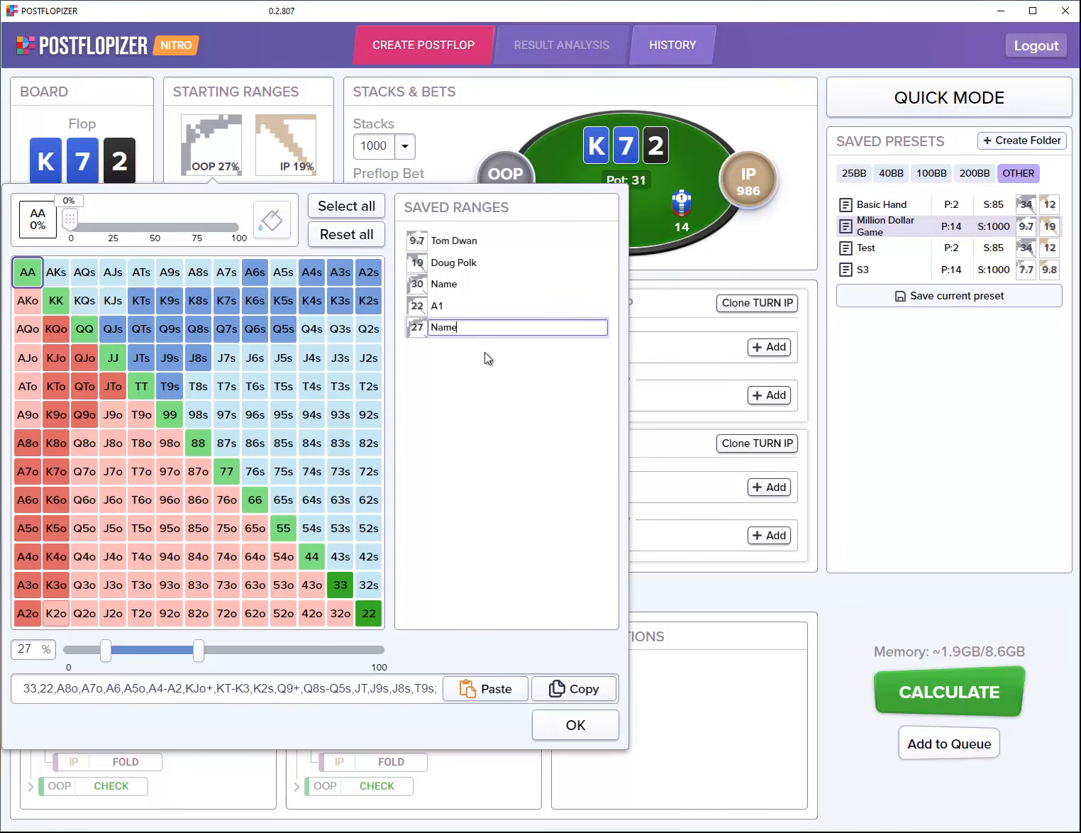
key(ctrl+a)
text(D4)
key(Return)
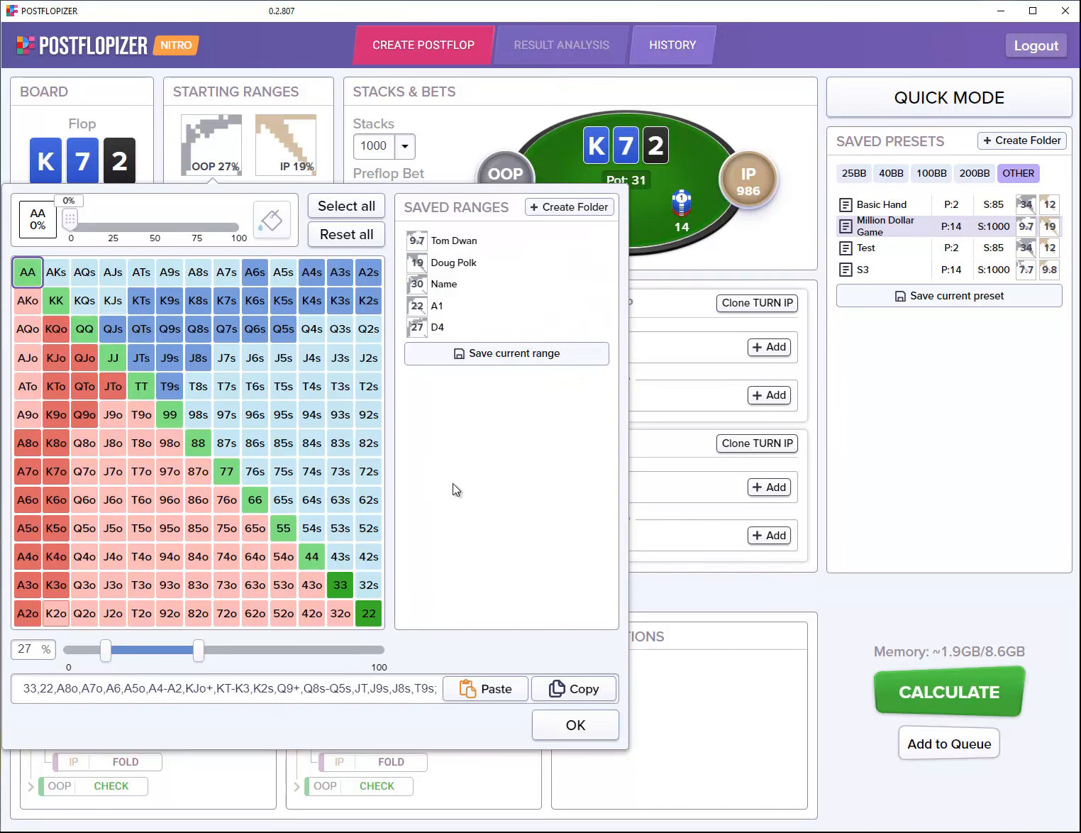
click(438, 241)
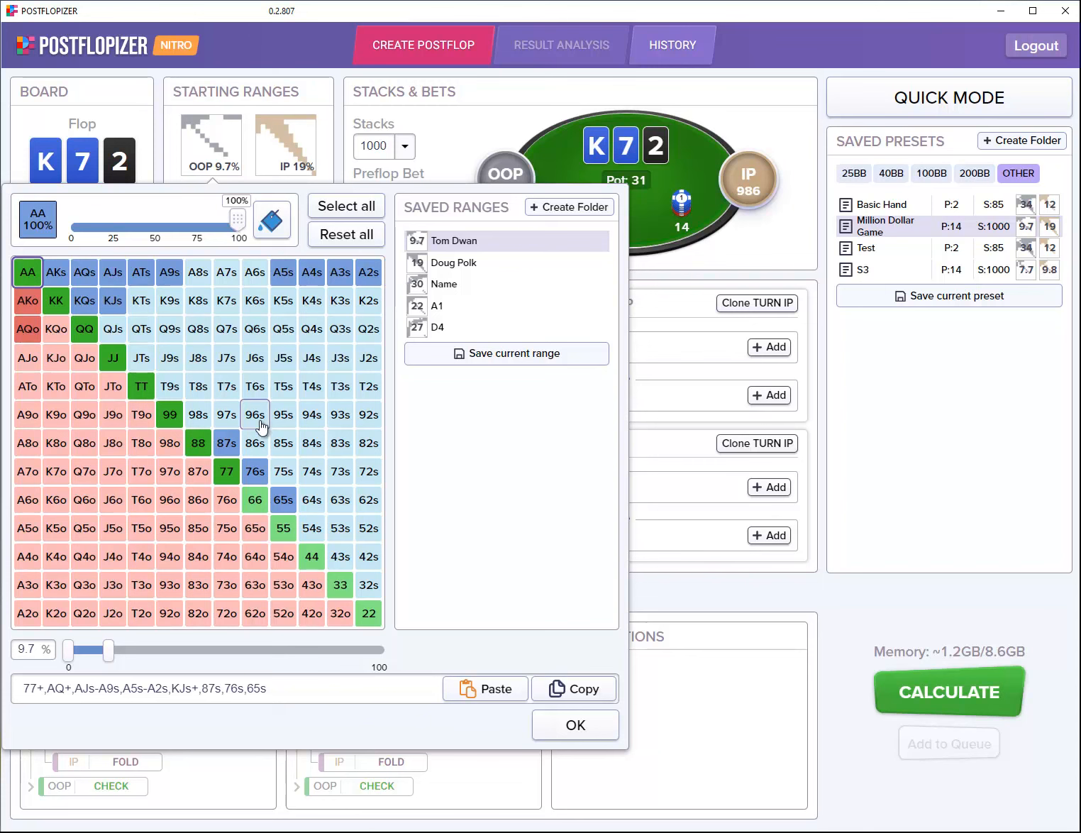
click(571, 725)
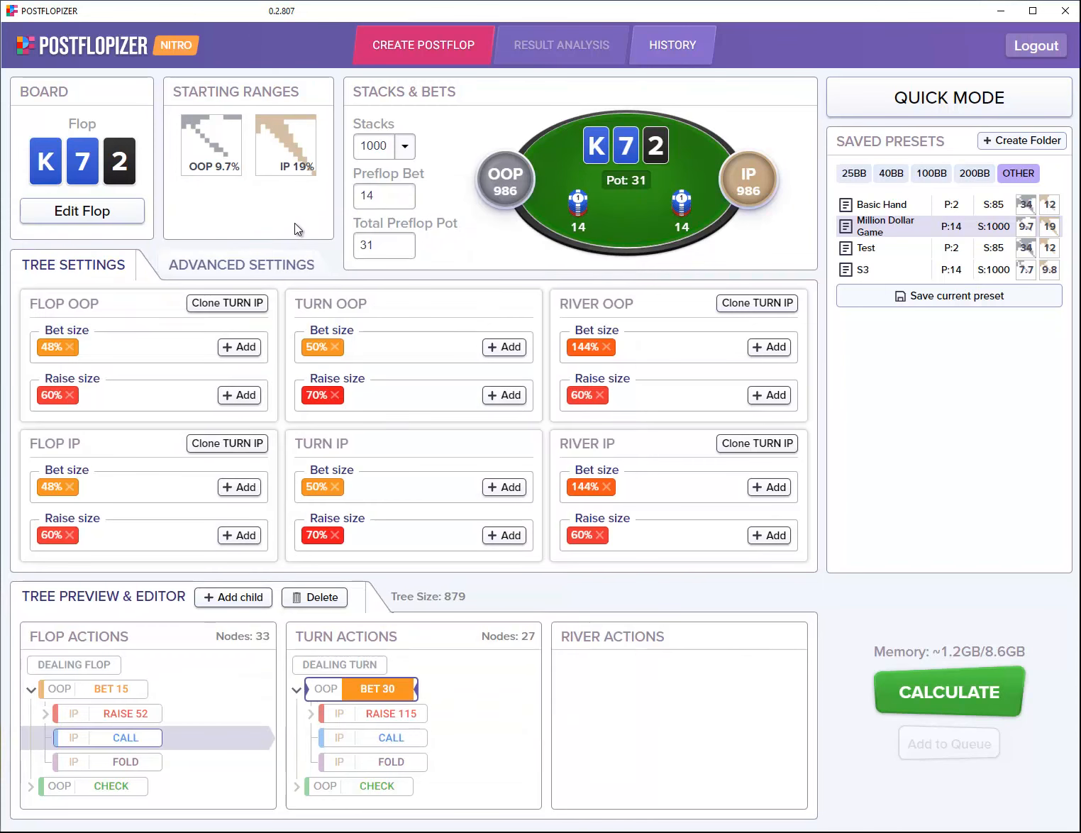
Step: In the IP range editor, delete the D4, A1 and Name saved ranges, then remove AJs
click(296, 164)
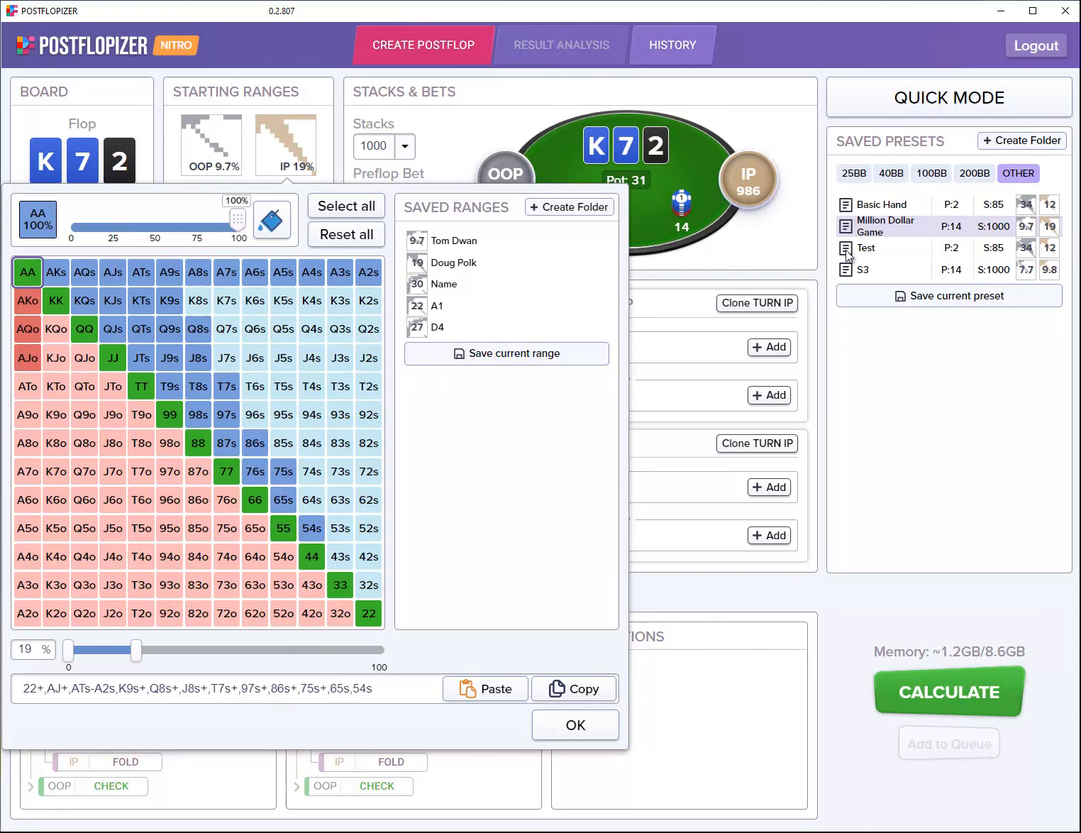
right_click(441, 329)
click(458, 369)
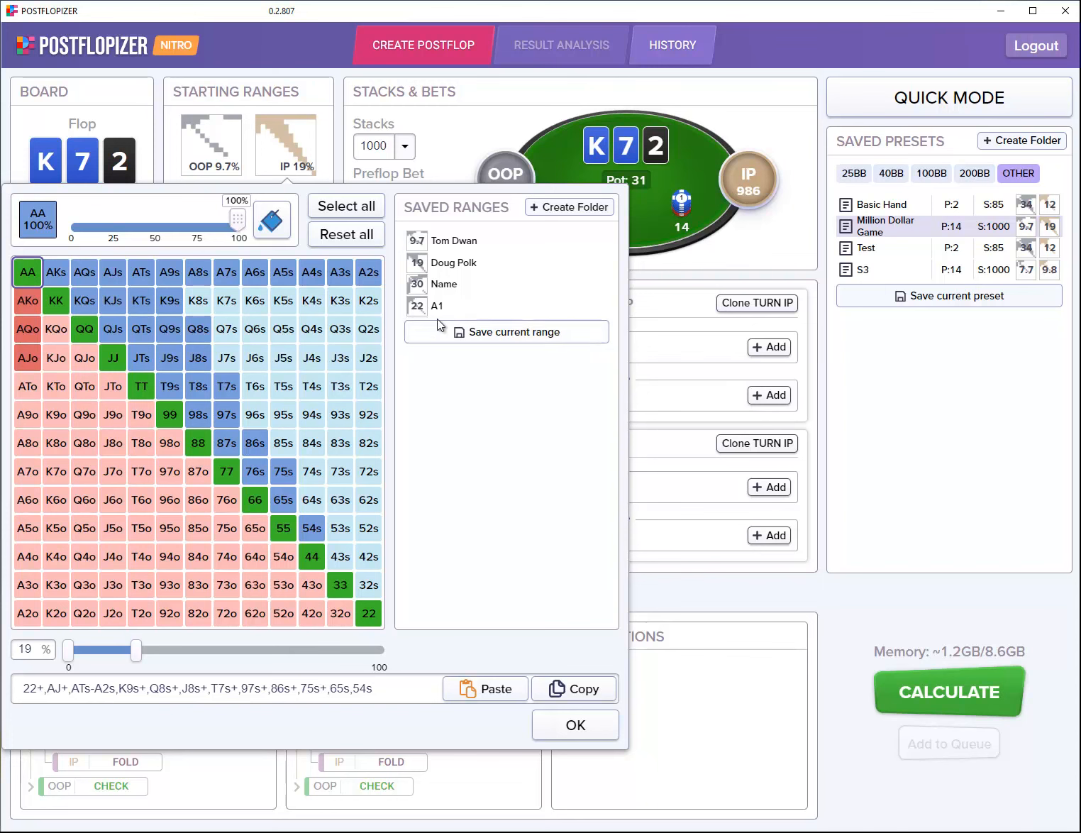
right_click(434, 315)
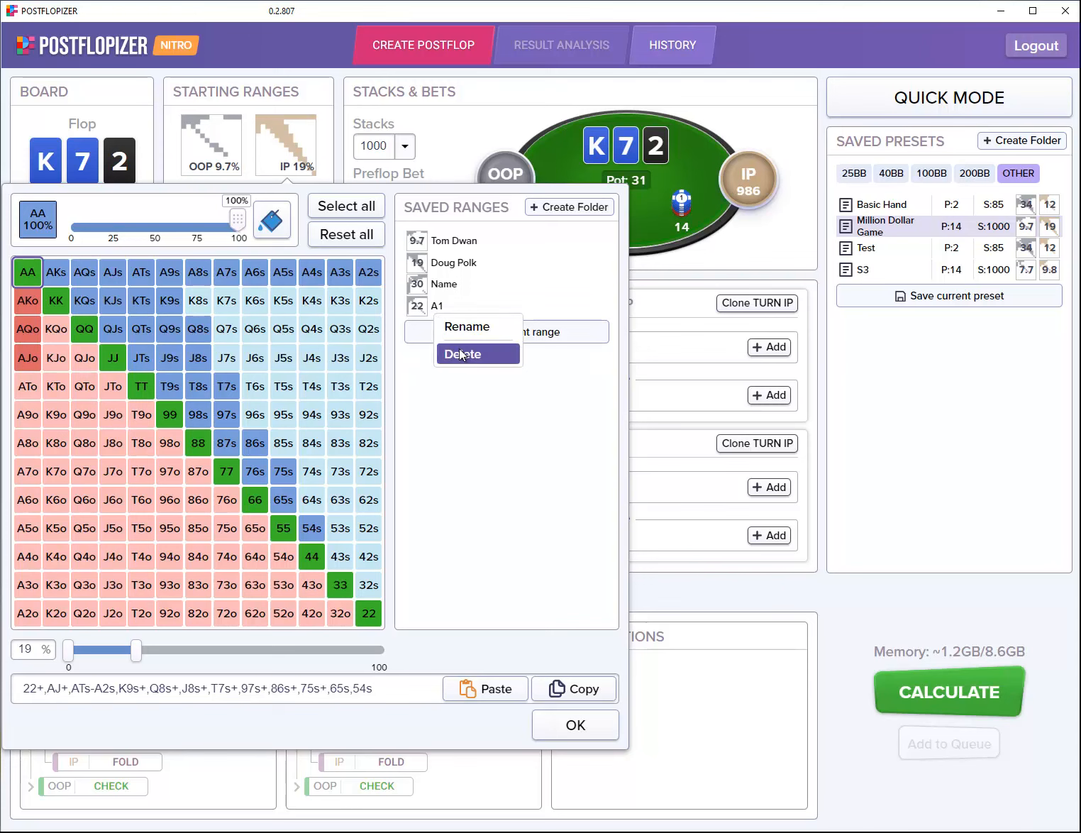
click(457, 352)
right_click(437, 291)
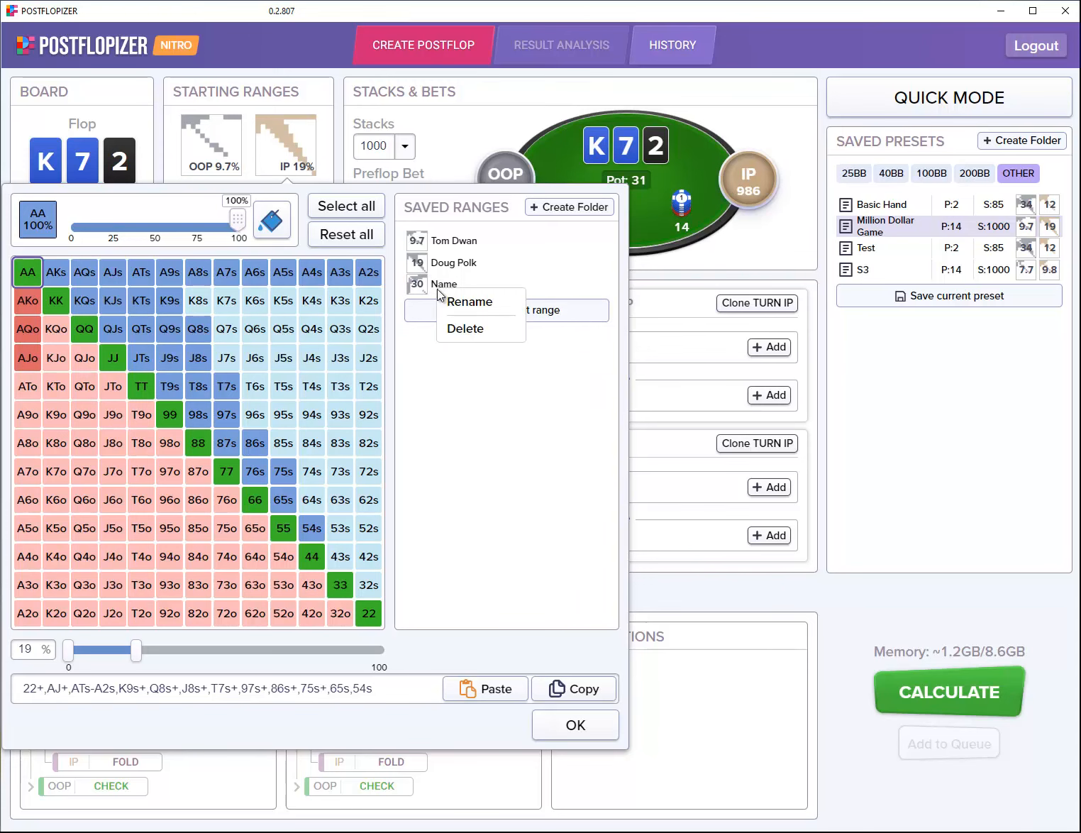
click(458, 328)
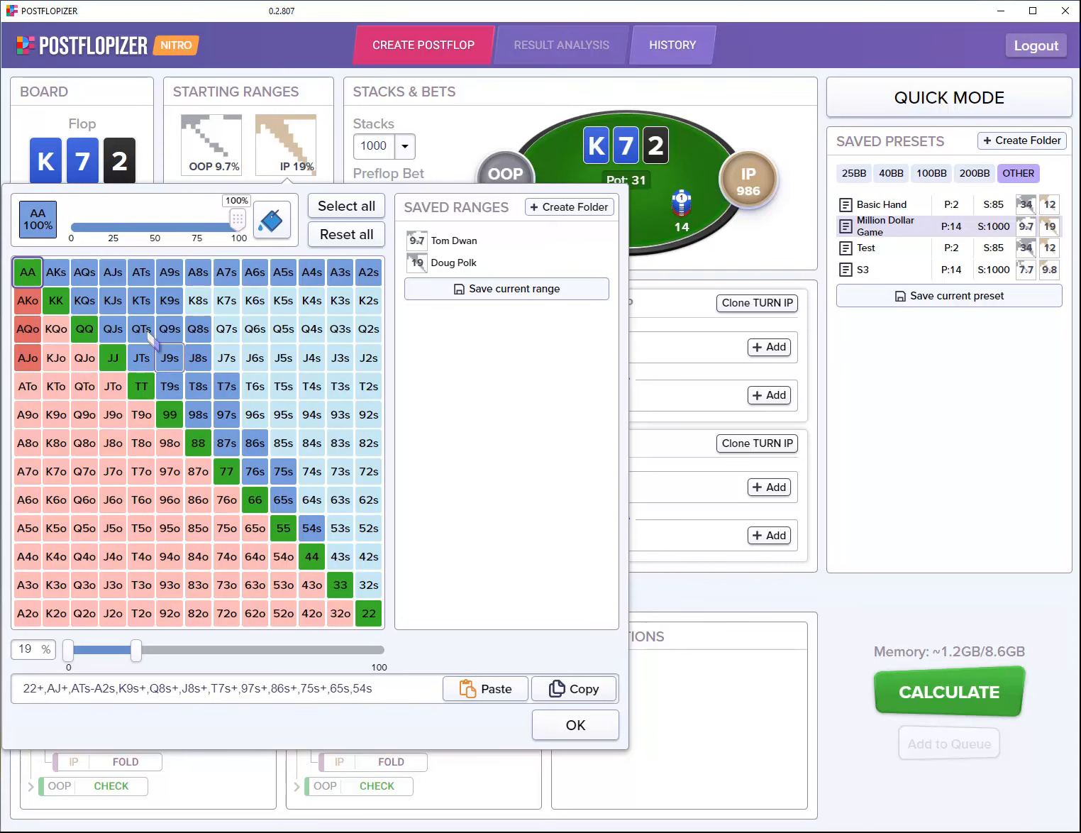
click(114, 275)
Step: Restore AJs and set the paint bucket to 50% frequency
click(115, 275)
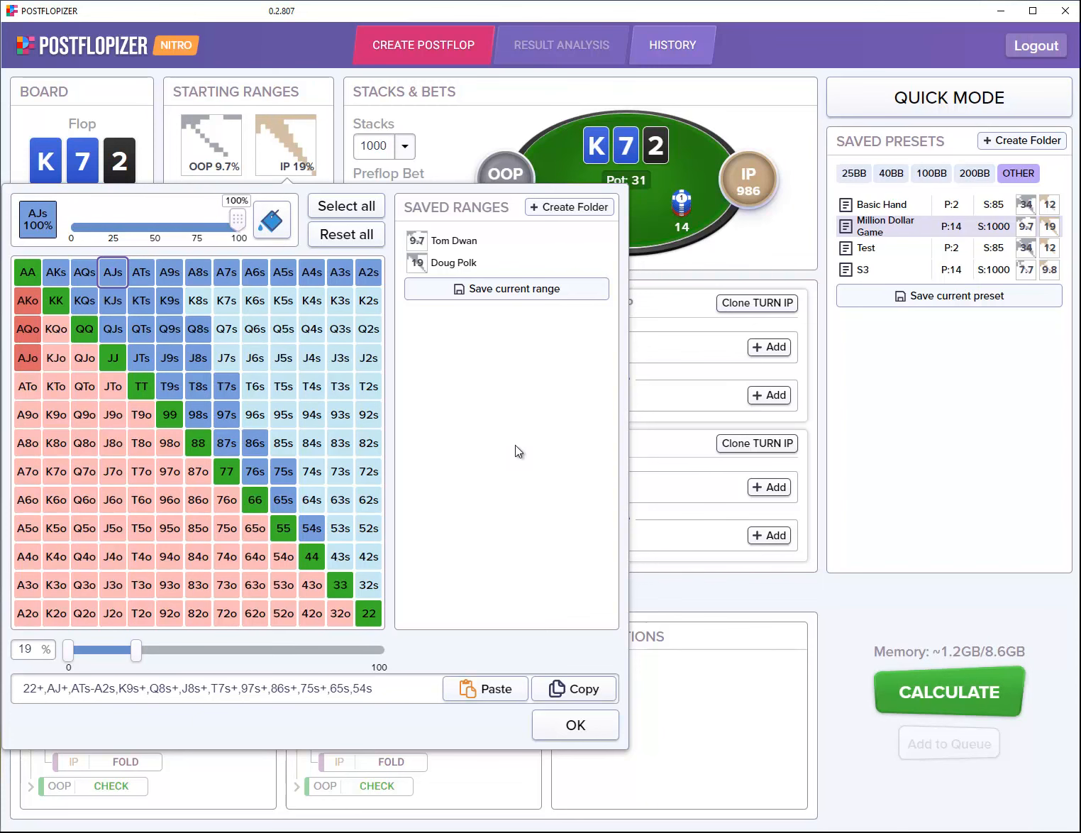
click(274, 225)
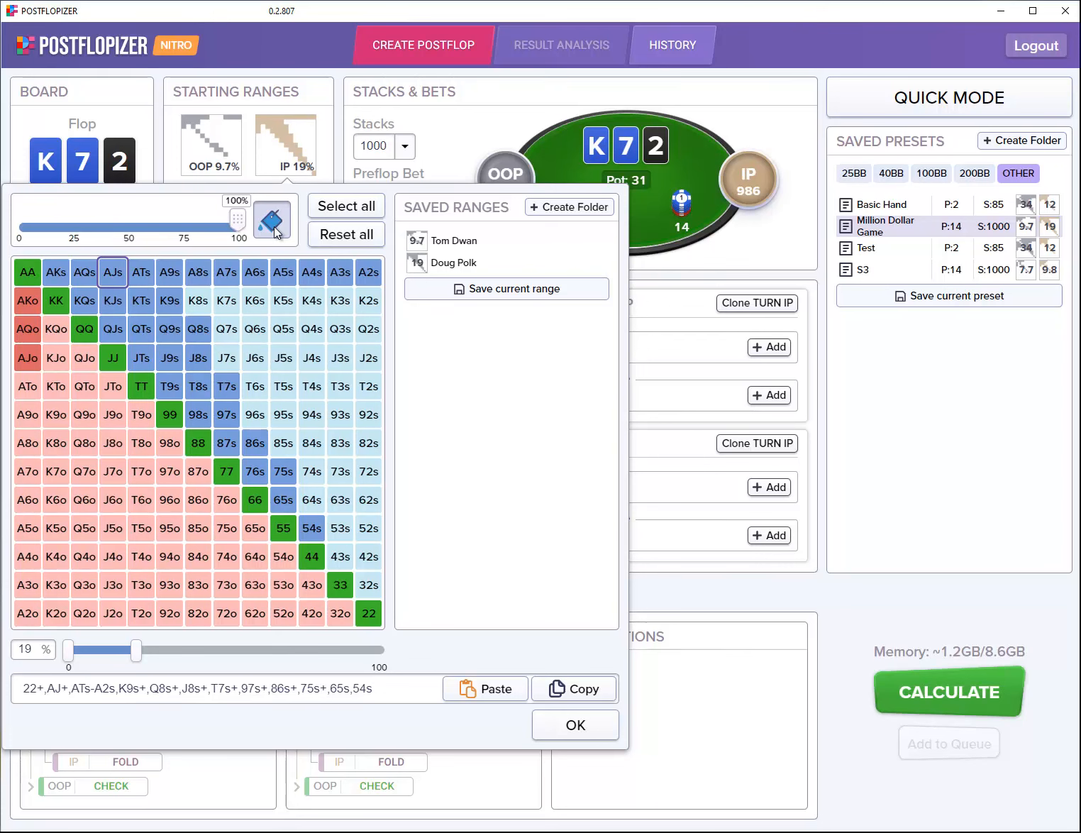
drag(235, 219, 127, 228)
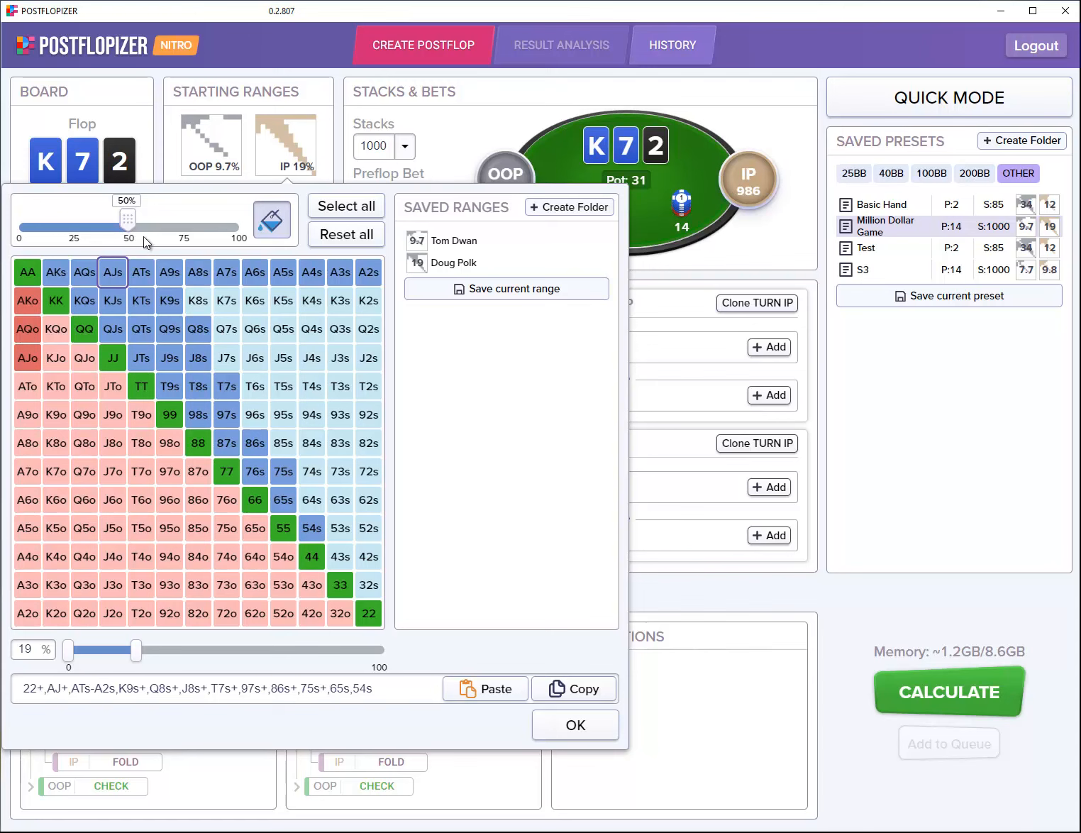
Step: Paint AKo, AKs, A2s–A5s, 76s, 87s, KJs and KTs at 50% frequency
click(29, 306)
click(57, 275)
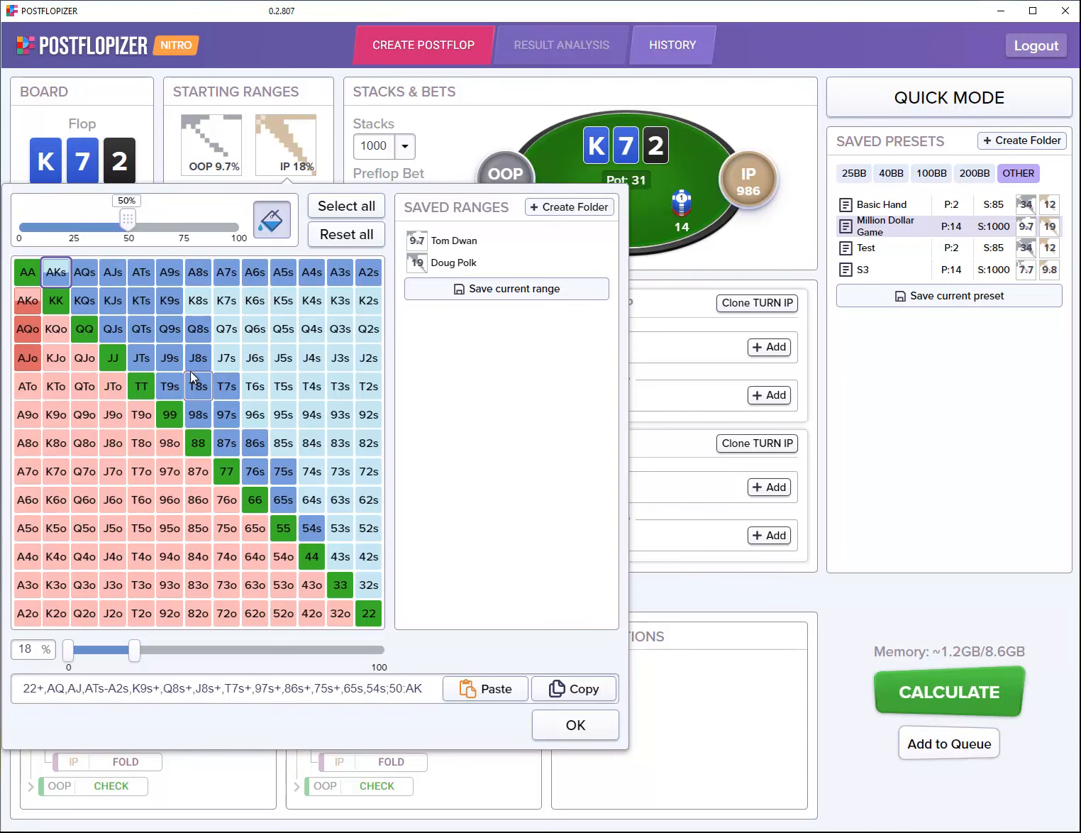
click(341, 275)
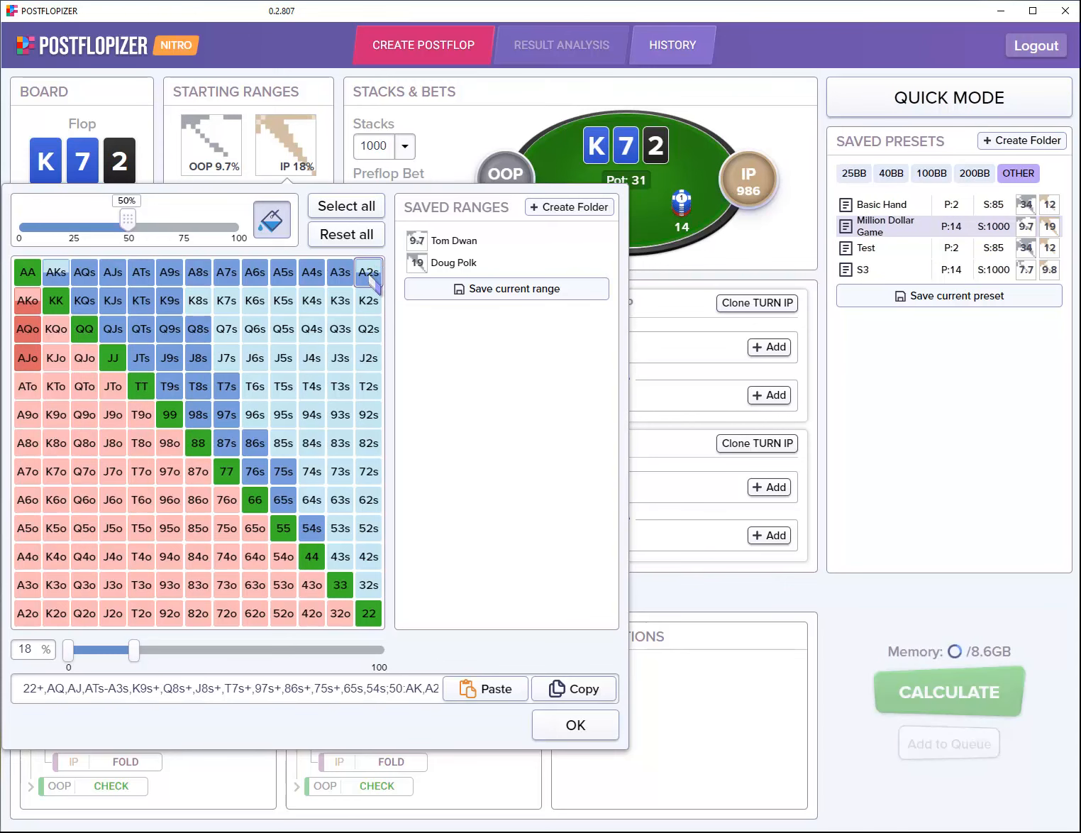
click(312, 277)
click(284, 279)
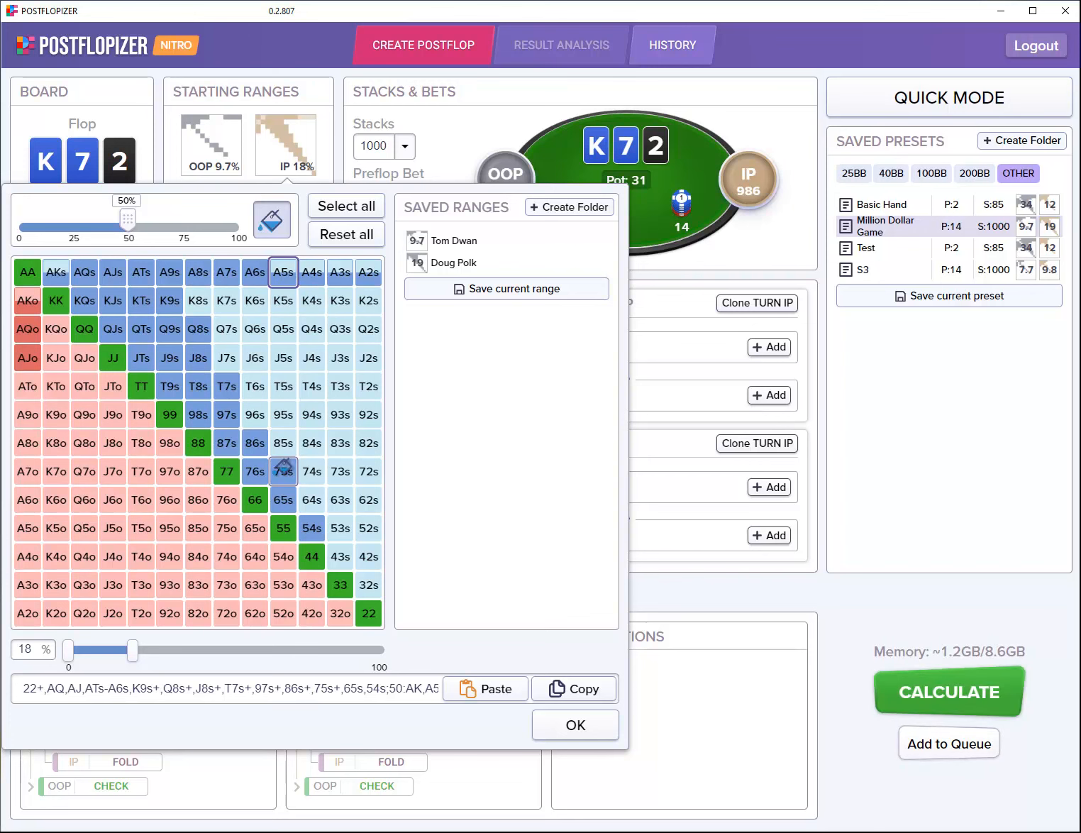
click(255, 471)
click(227, 443)
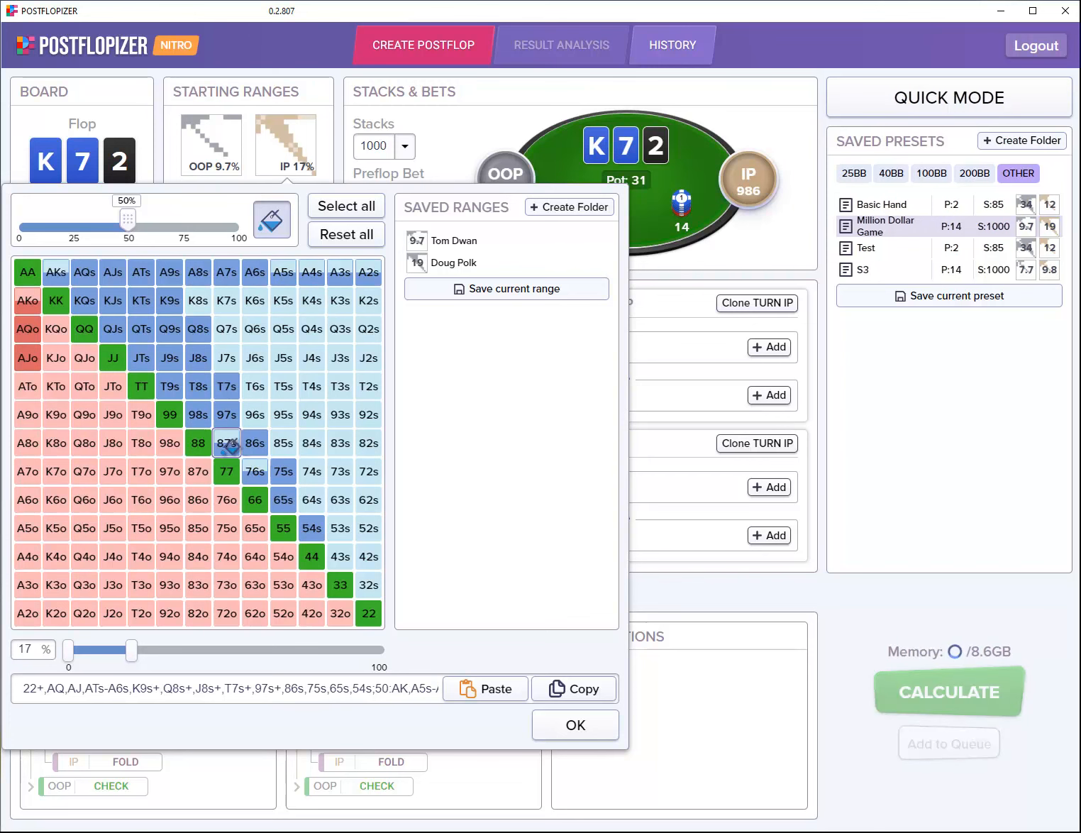
click(114, 300)
click(139, 306)
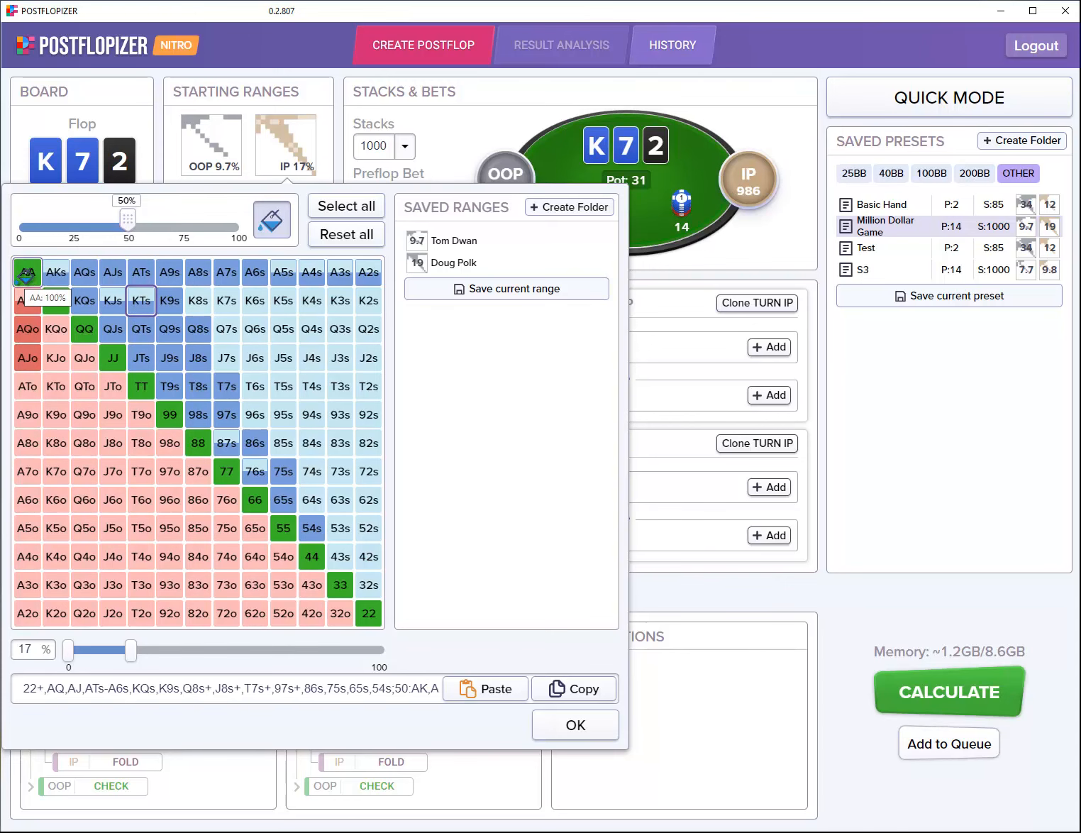
Step: Set AA to 20% frequency in the IP range and apply the edited 17% range
click(26, 277)
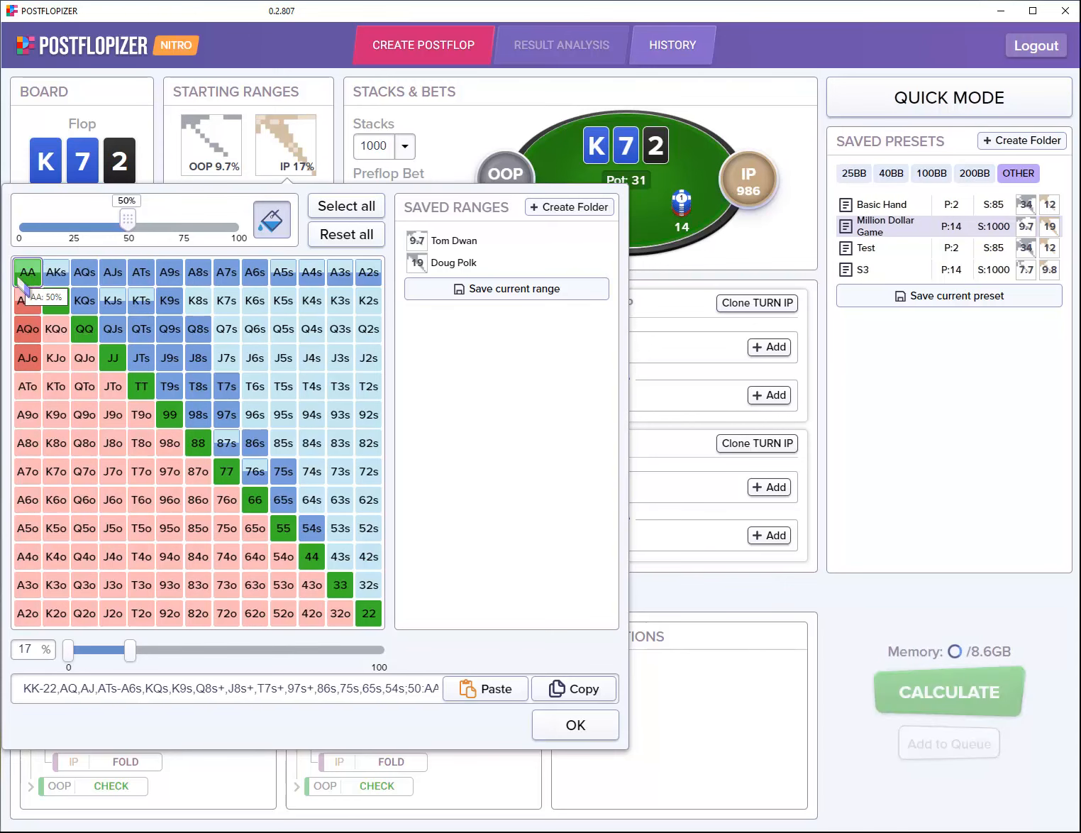
click(273, 217)
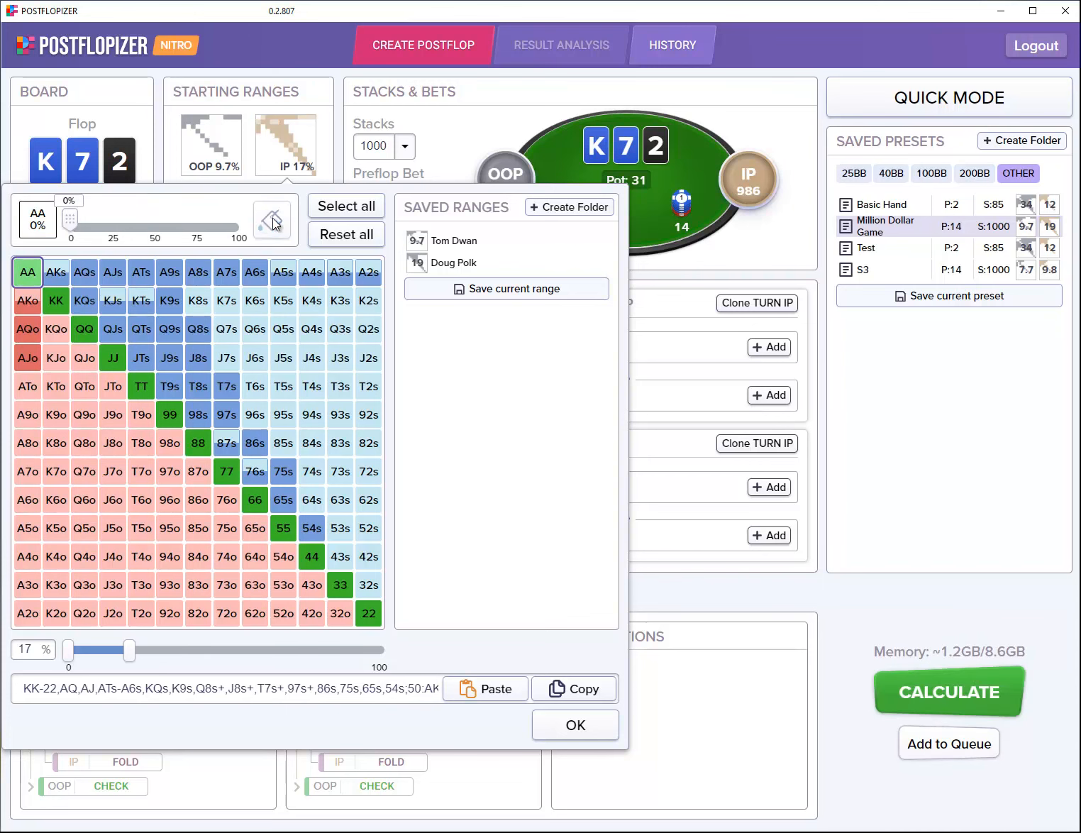
click(28, 274)
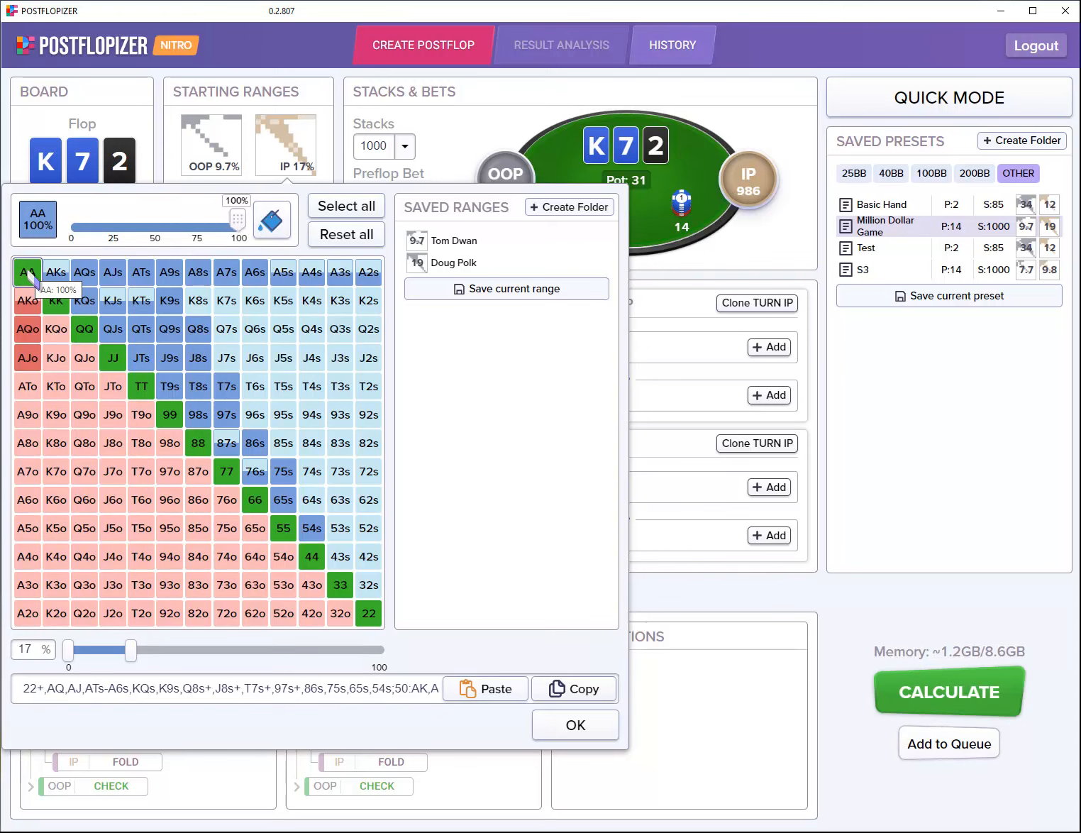
scroll(31, 278, down, 4)
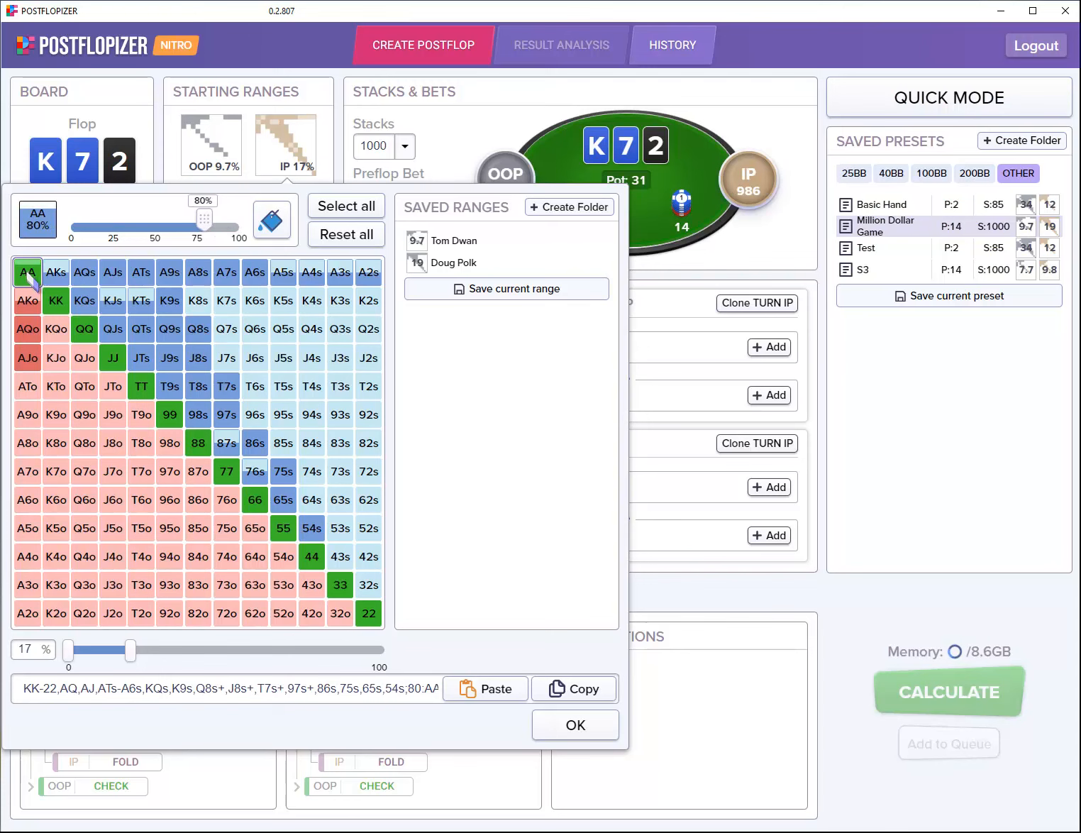
scroll(31, 278, down, 2)
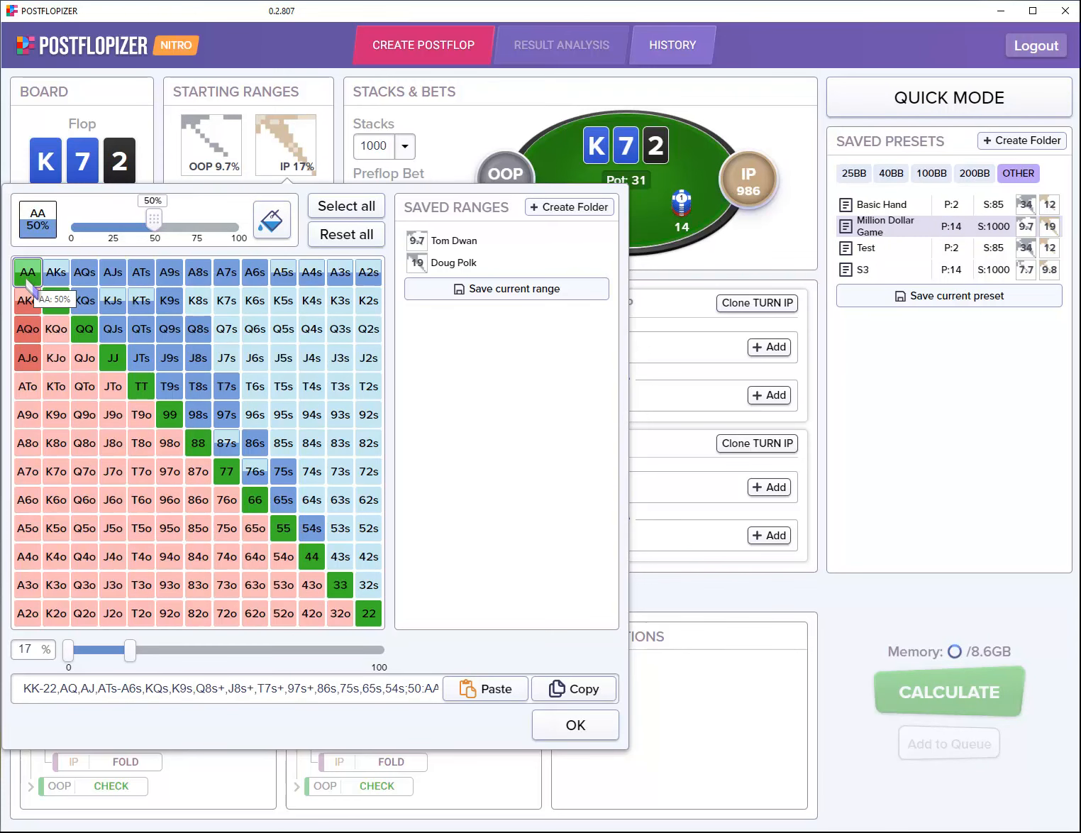
scroll(31, 284, down, 1)
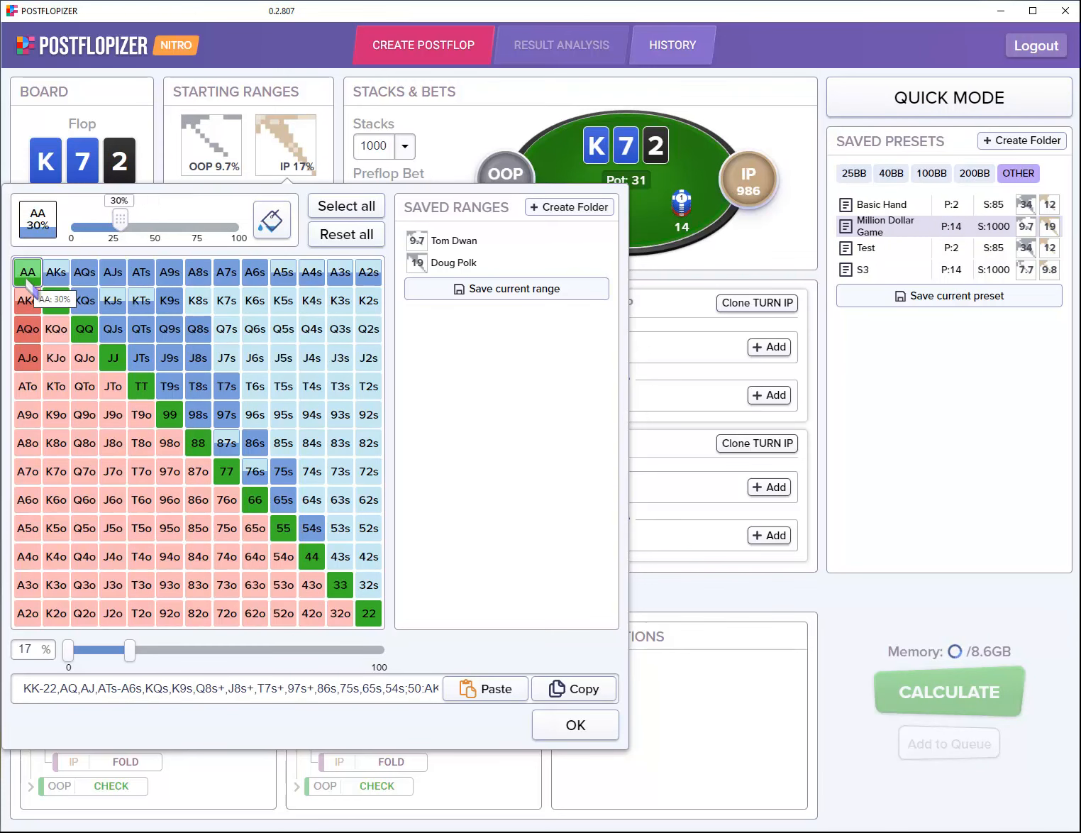
scroll(31, 284, down, 1)
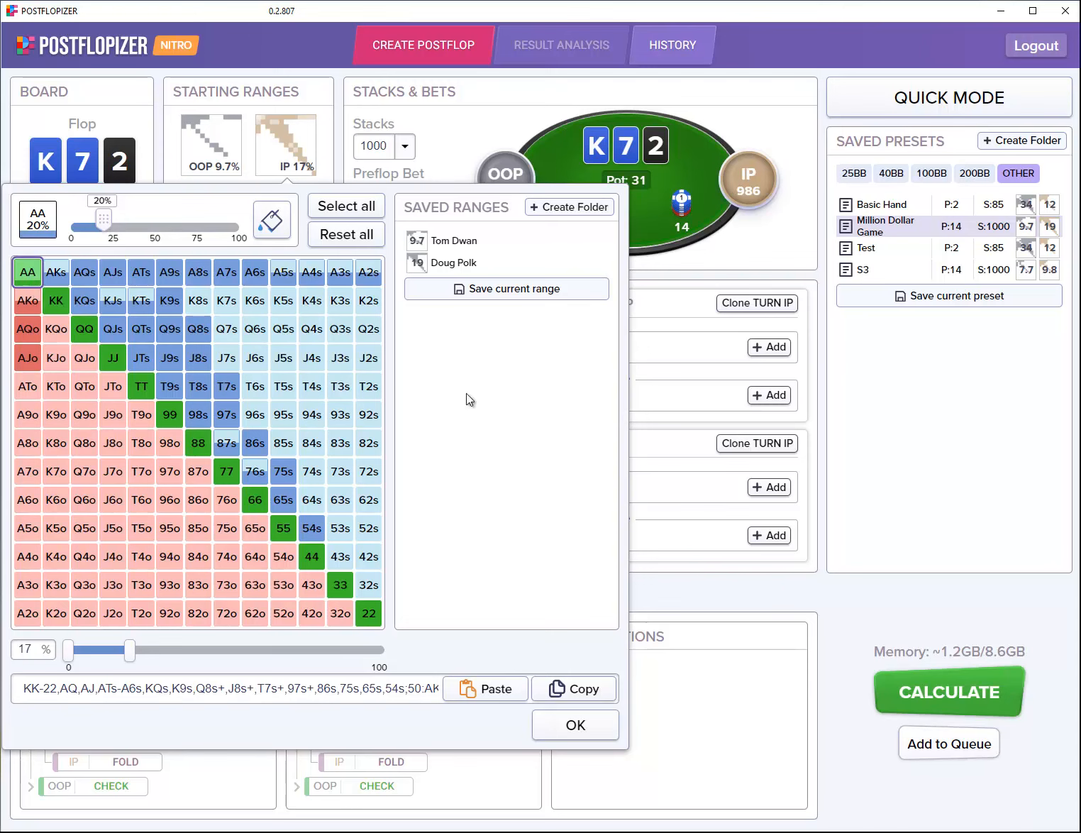
click(577, 729)
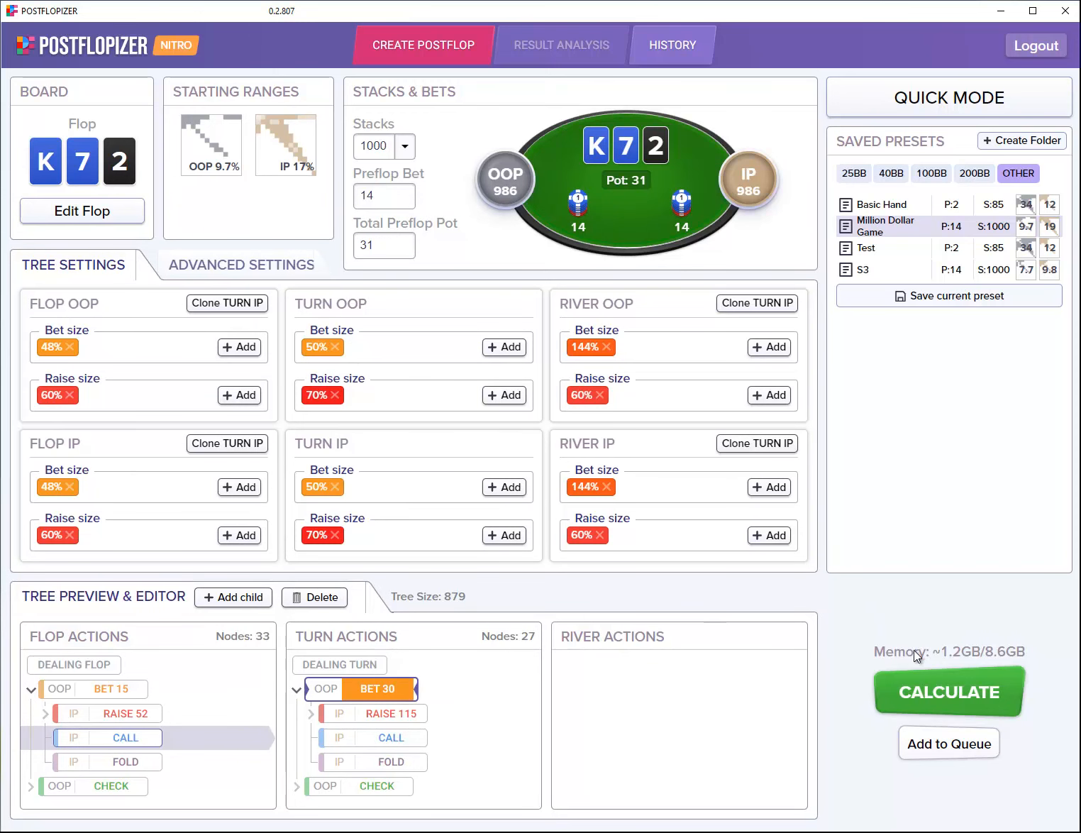
Step: Solve the K72 spot until results show OOP betting 15 at 74.2% and checking 25.8%
click(950, 693)
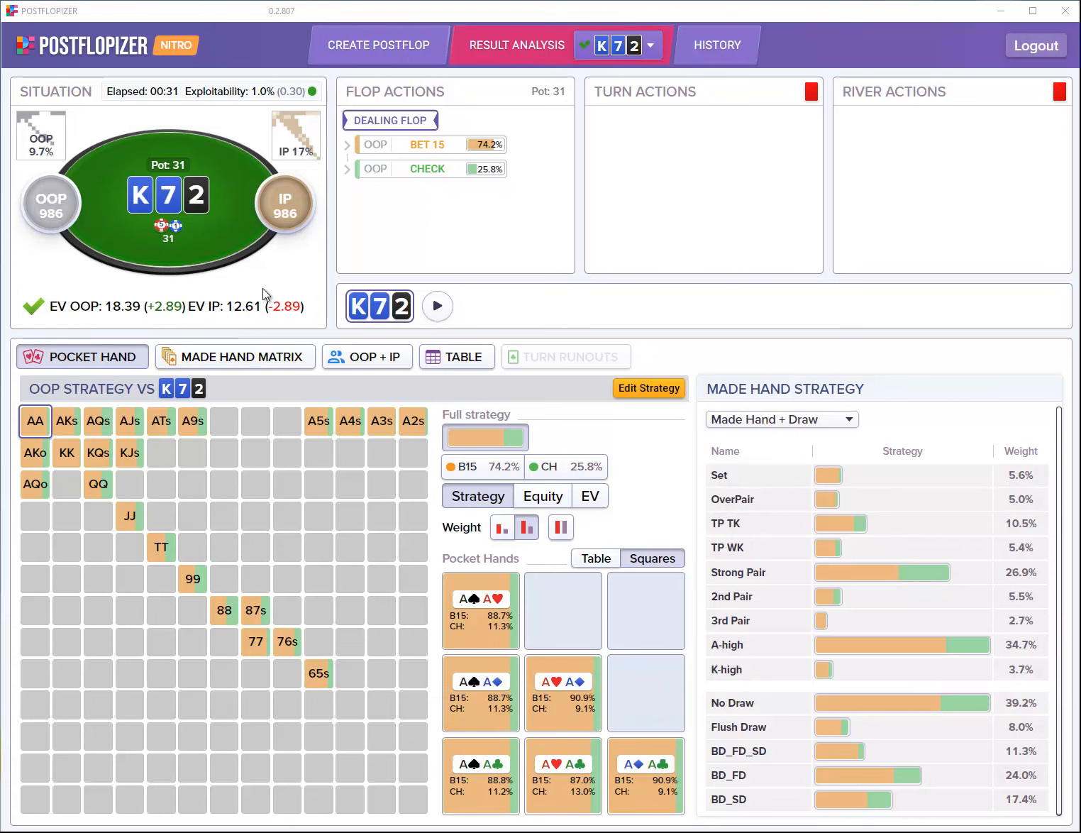
Step: Lock every OOP flop hand to the CH pure strategy (100% check) in the strategy editor
click(651, 390)
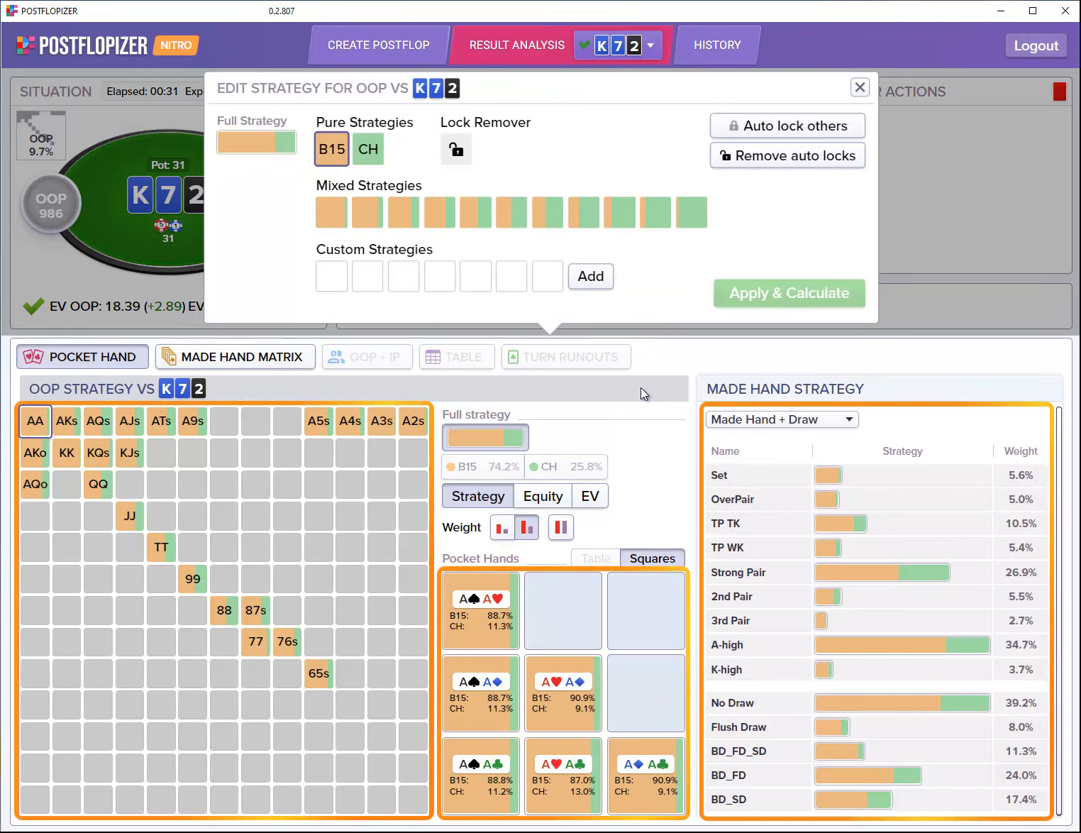
click(859, 87)
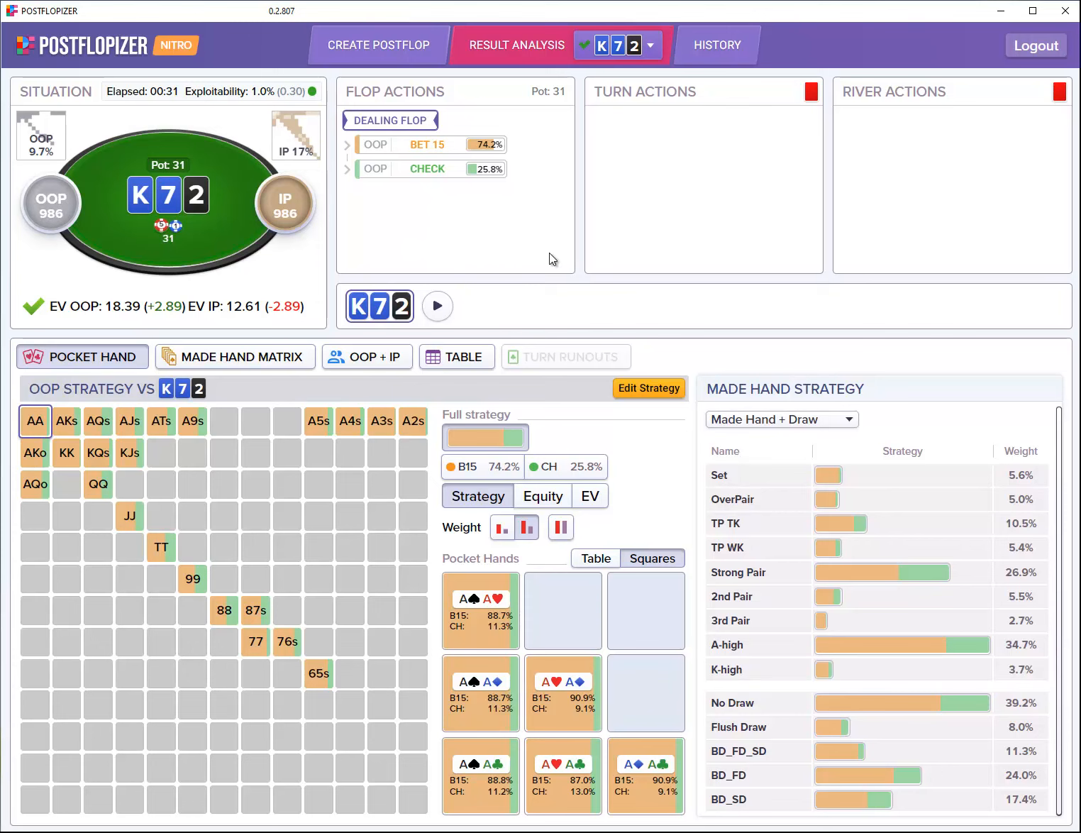
click(647, 387)
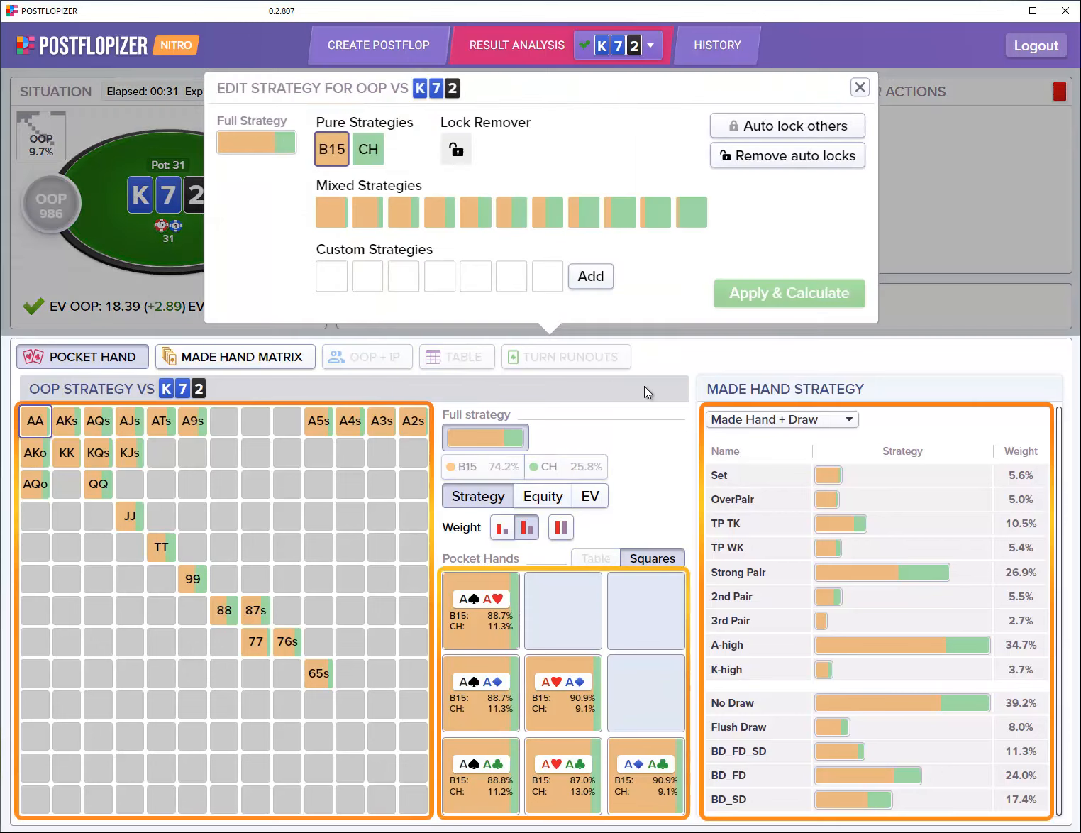
click(378, 159)
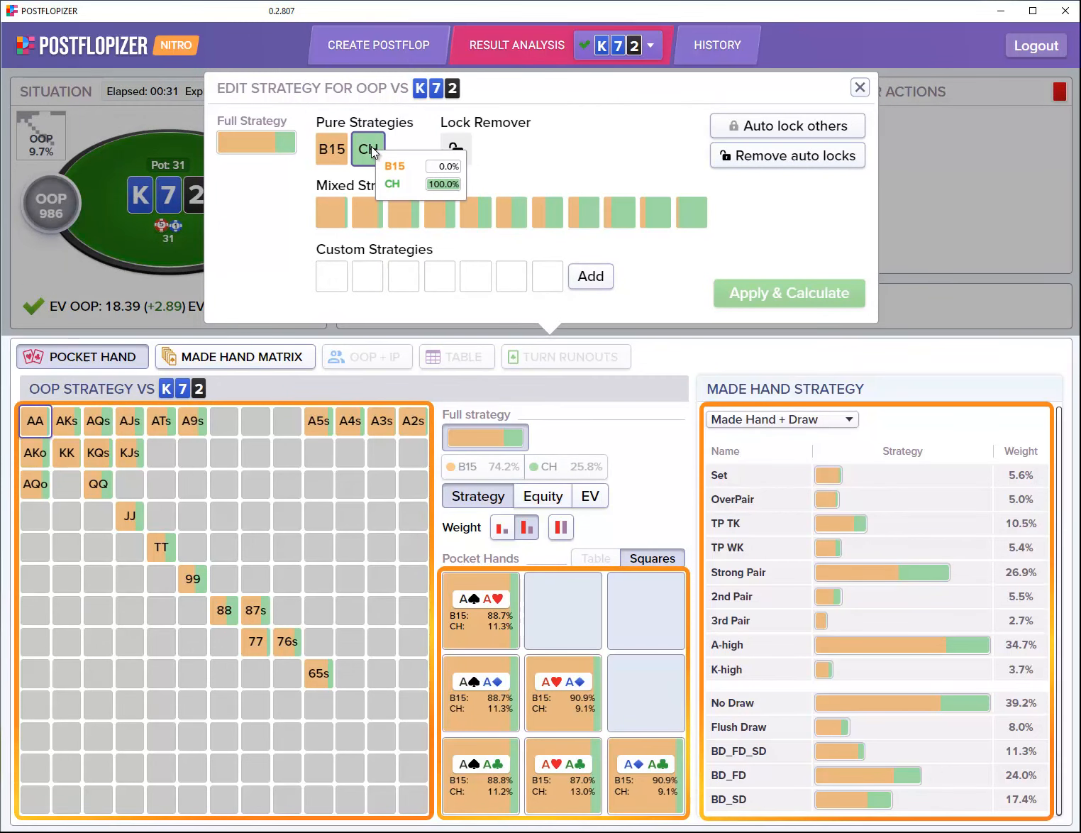
mouse_move(46, 423)
mouse_down()
mouse_move(423, 427)
mouse_move(120, 449)
mouse_move(109, 475)
mouse_move(114, 535)
mouse_move(154, 531)
mouse_move(259, 633)
mouse_move(338, 674)
mouse_up()
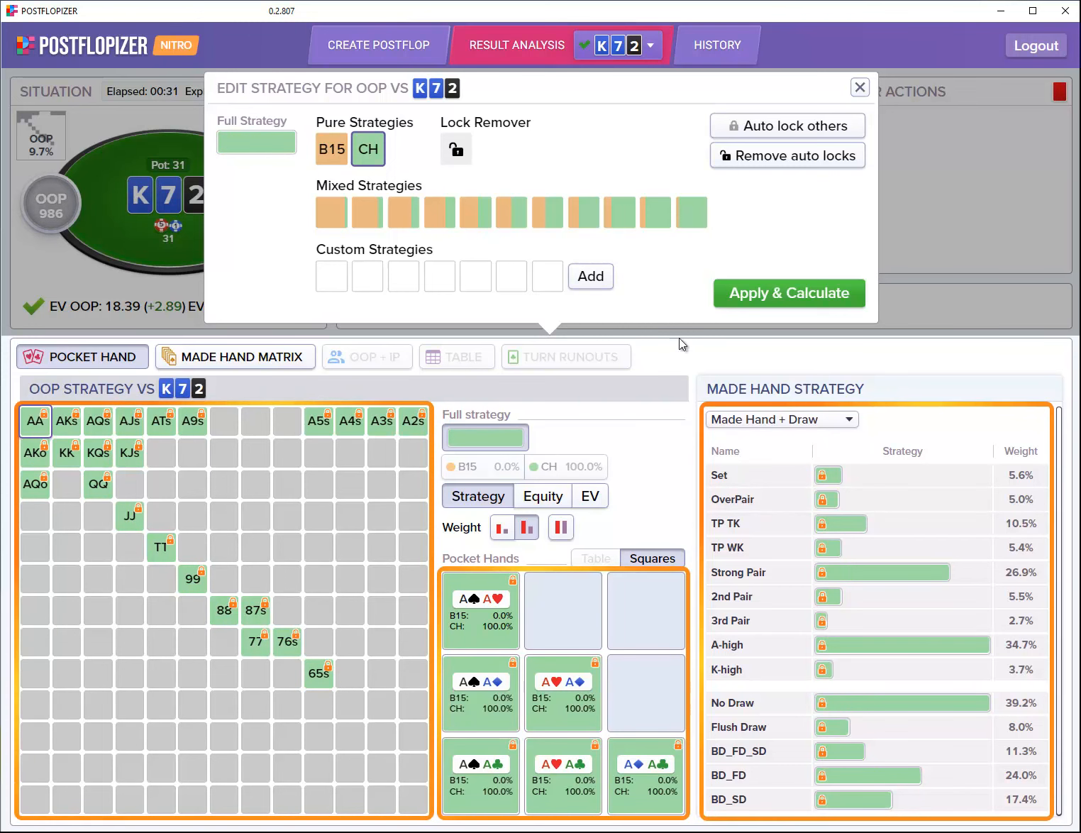
Step: Solve with the check lock, then unlock and re-solve to restore BET 15 at 74.2%
click(801, 288)
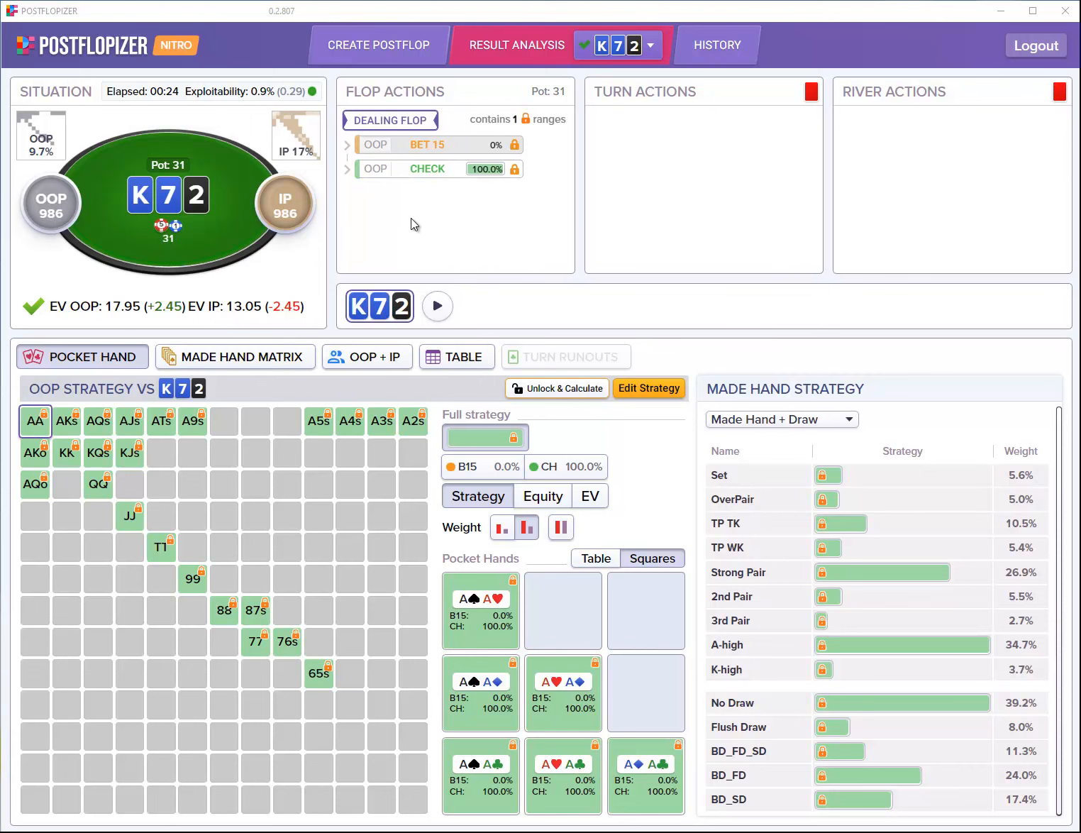
click(582, 390)
click(591, 453)
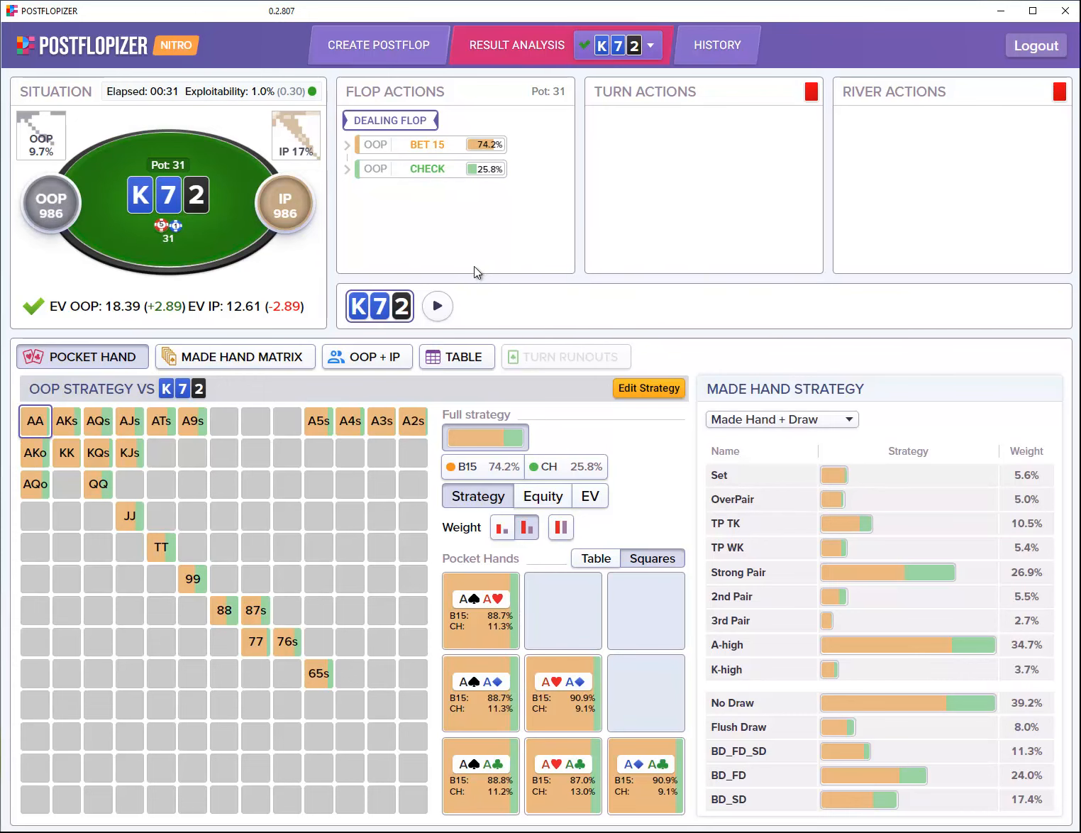
Step: Show IP's response to flop BET 15 (raise 52 11.4%, call 47.2%, fold 41.5%) and break out AQo
click(431, 169)
click(428, 145)
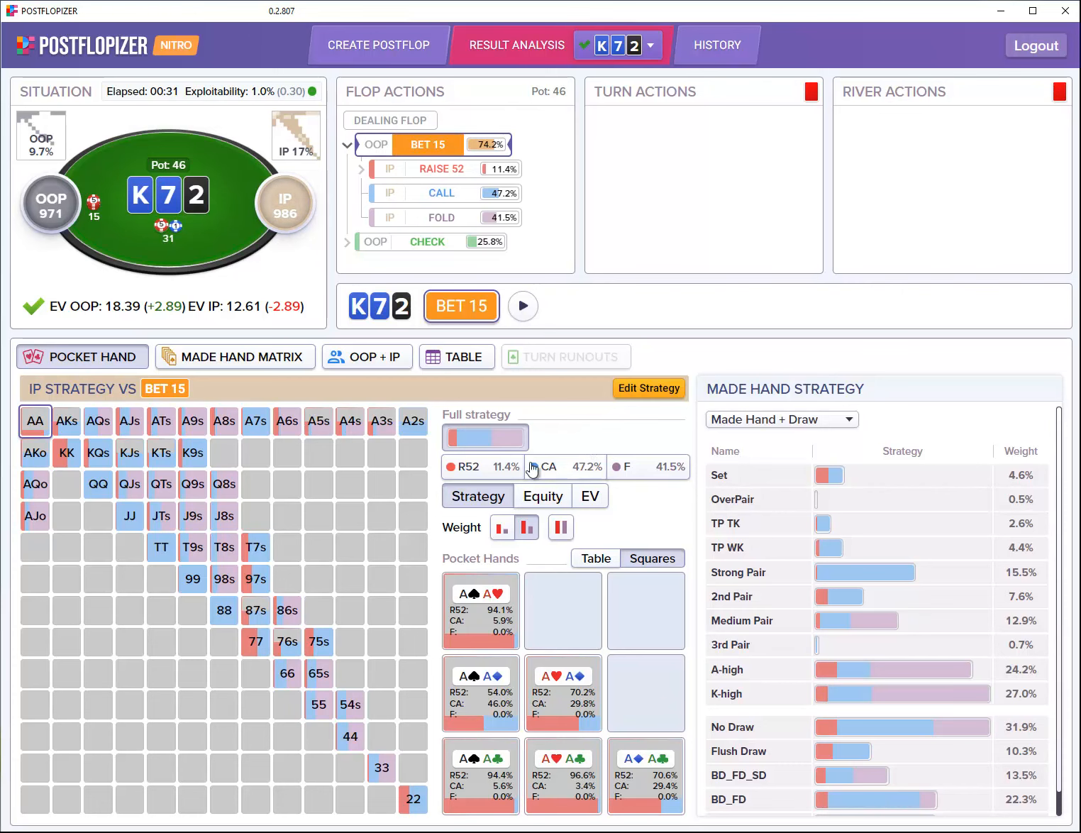
mouse_move(512, 477)
mouse_move(642, 479)
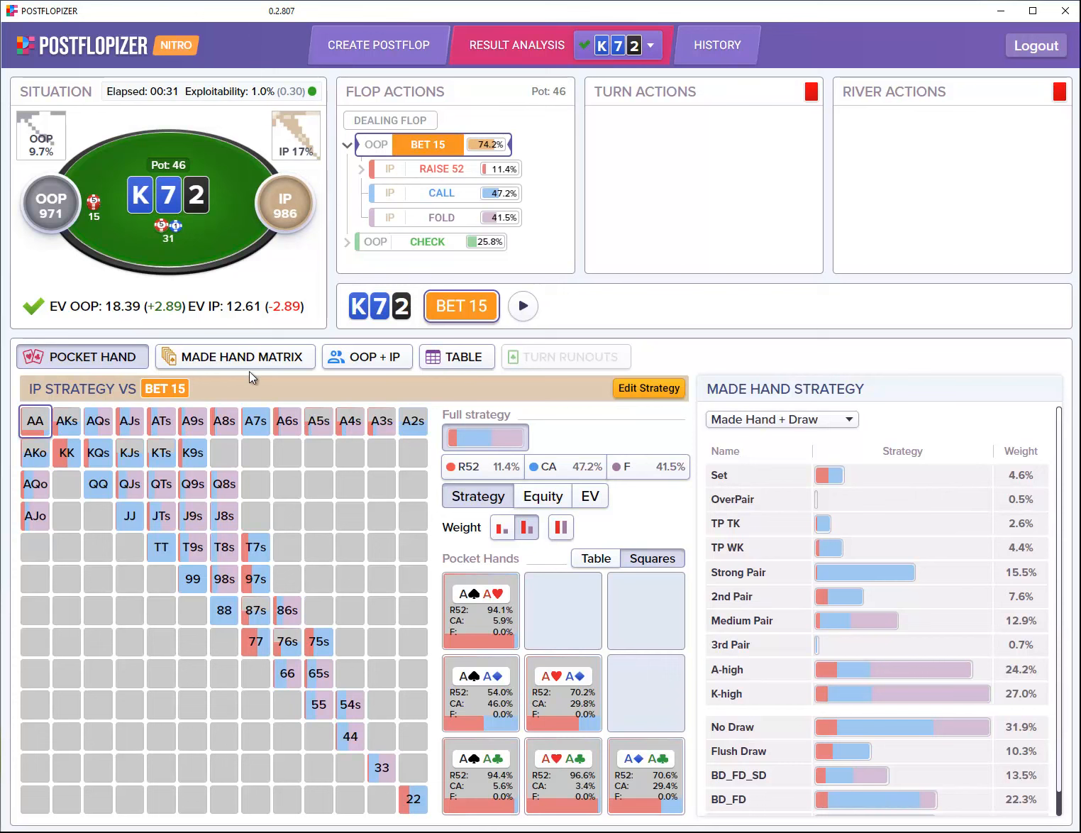
click(30, 486)
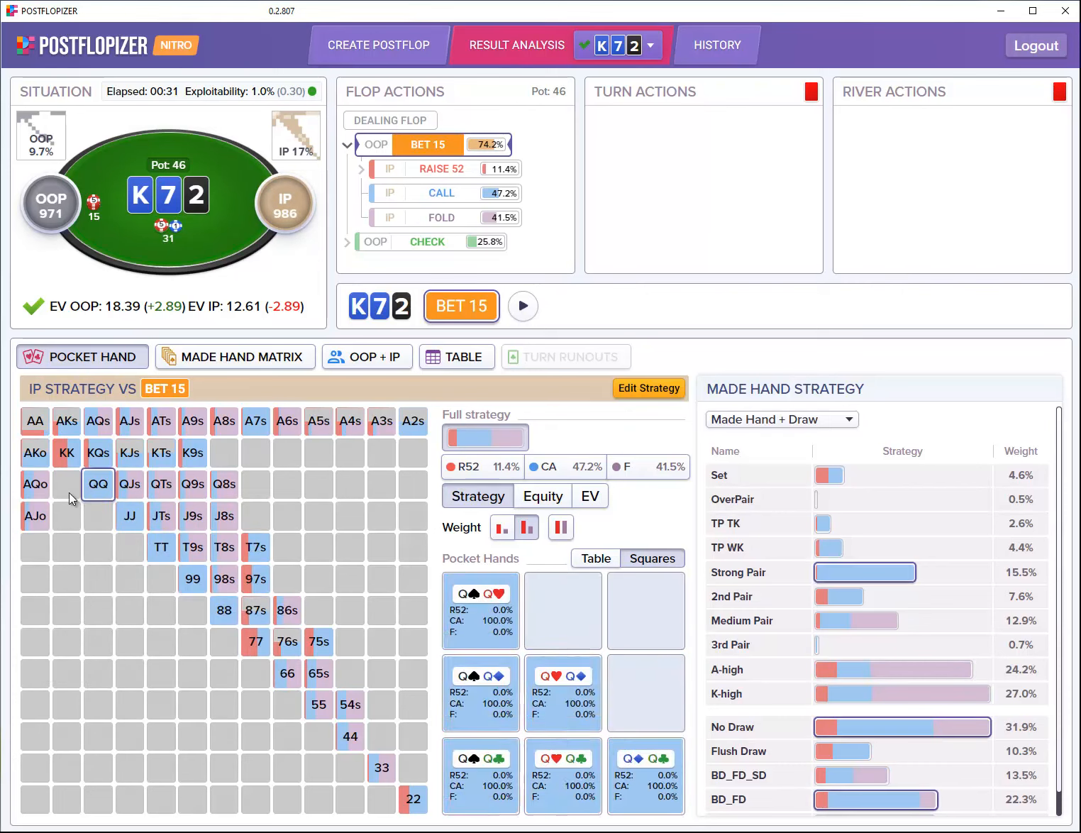
mouse_move(34, 498)
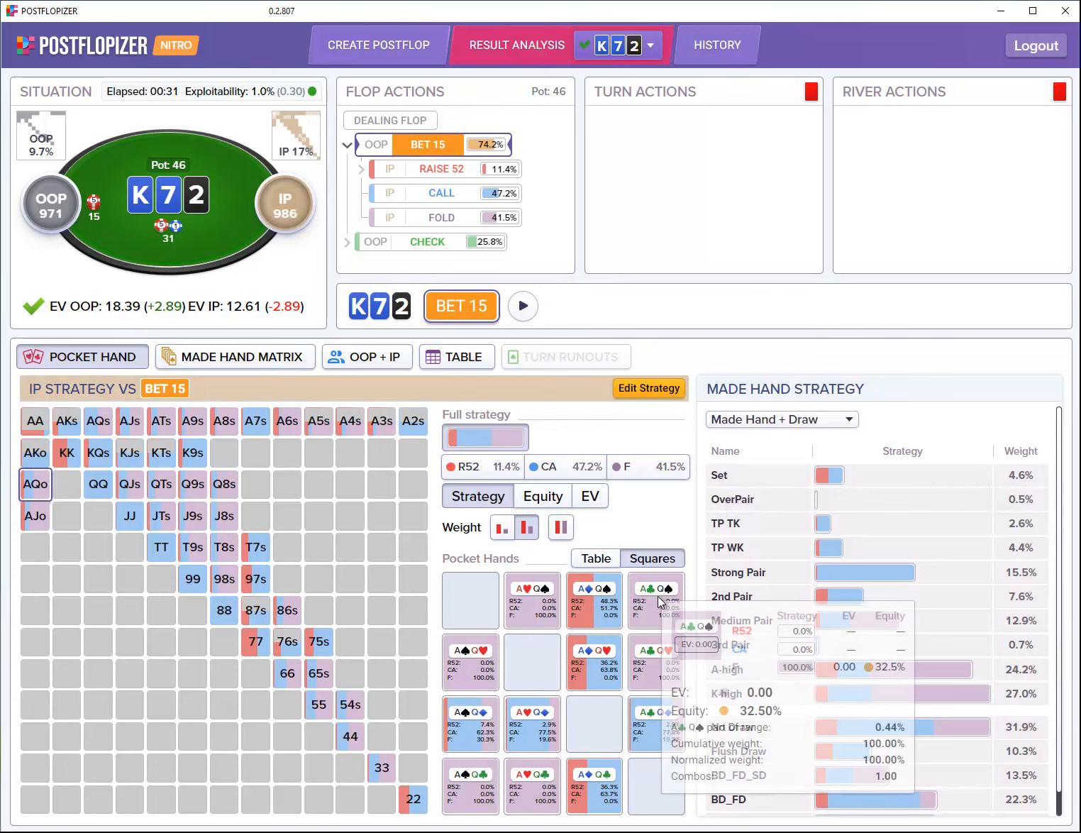
Step: Lay out IP's pocket-hand combos as squares and colour the matrix by equity against BET 15
click(595, 558)
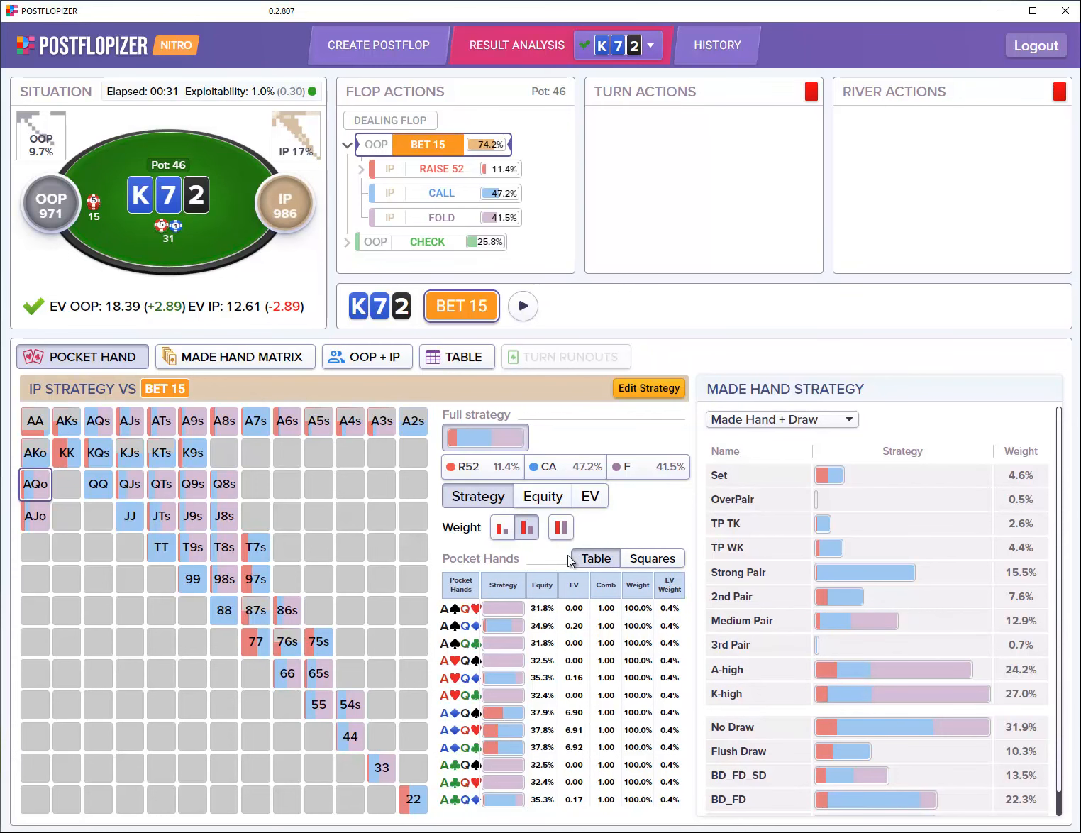
mouse_move(508, 625)
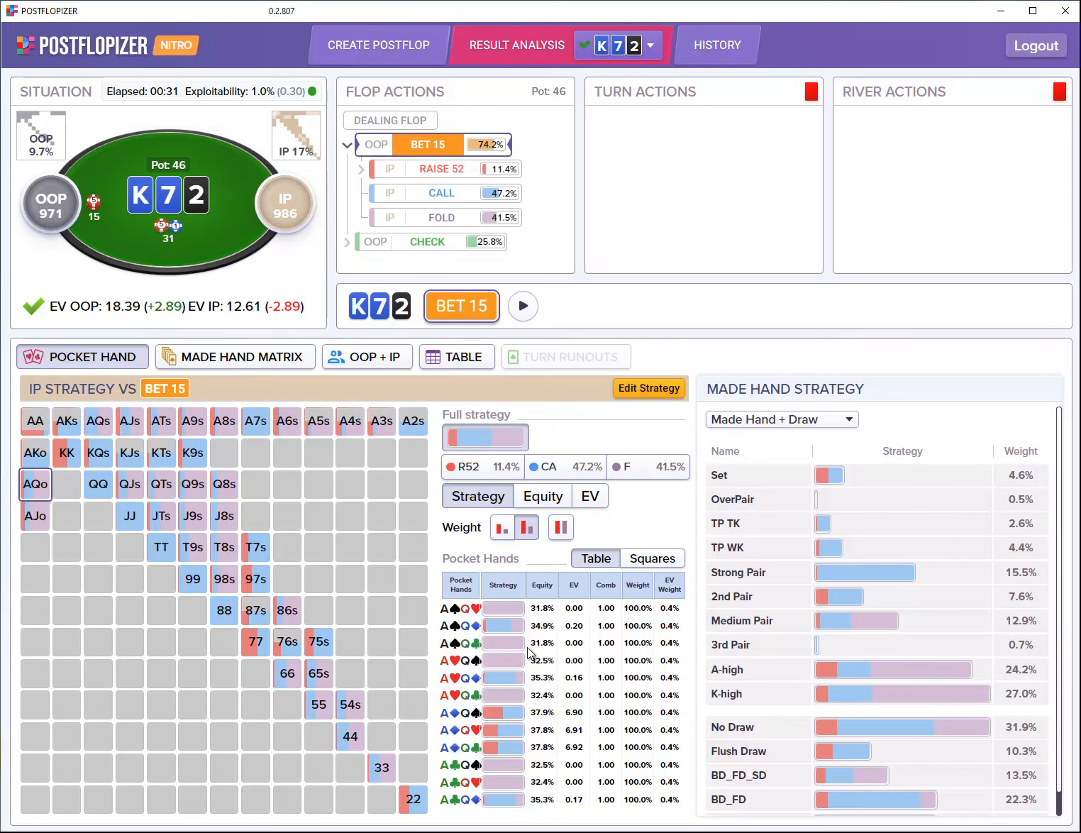
click(663, 560)
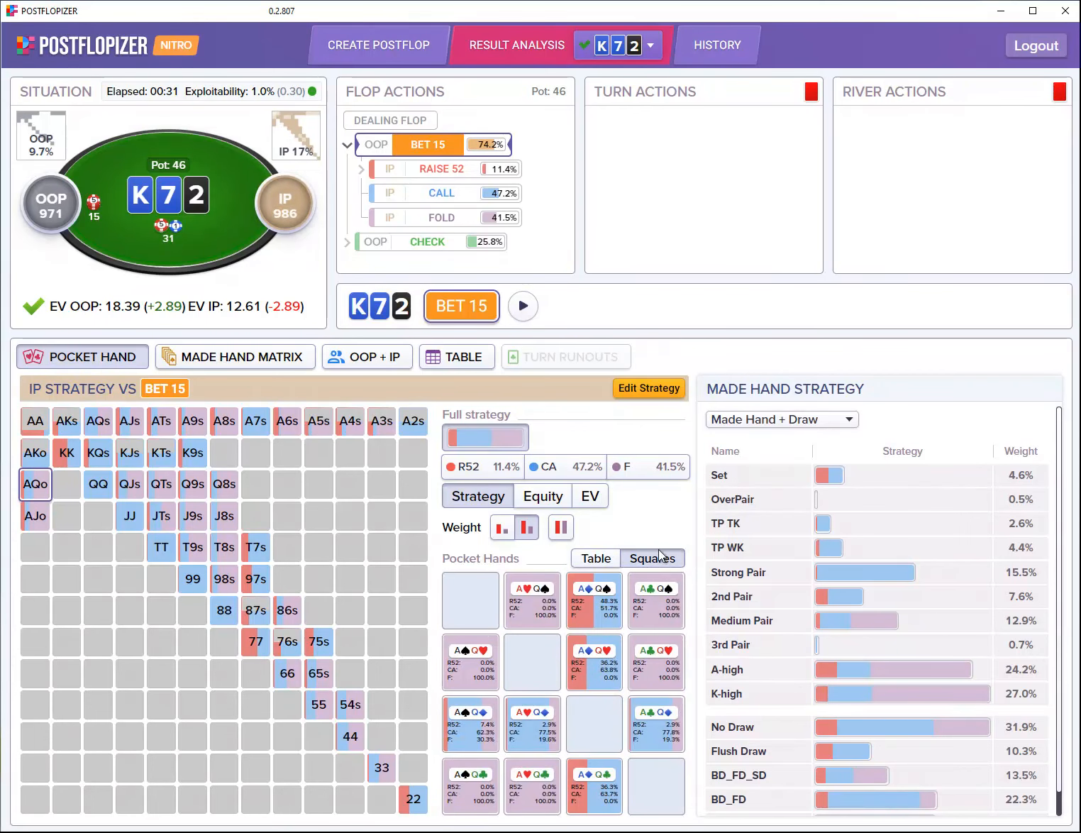
click(555, 498)
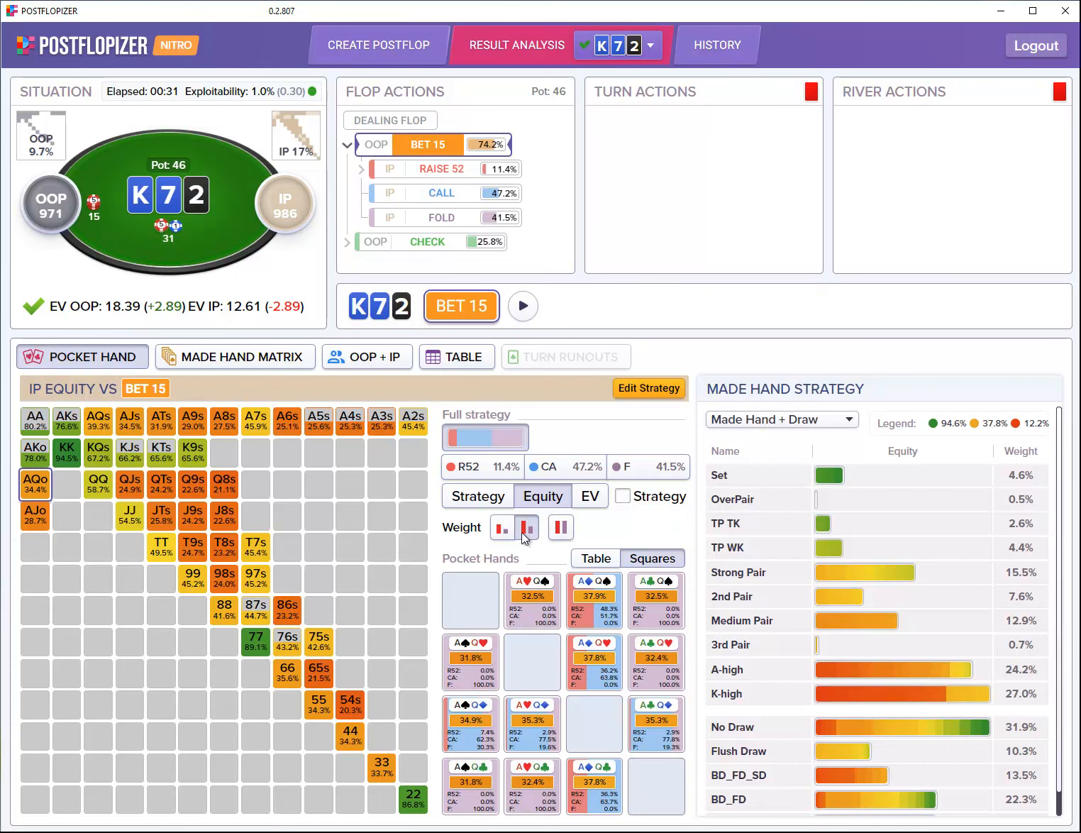
click(98, 484)
click(593, 500)
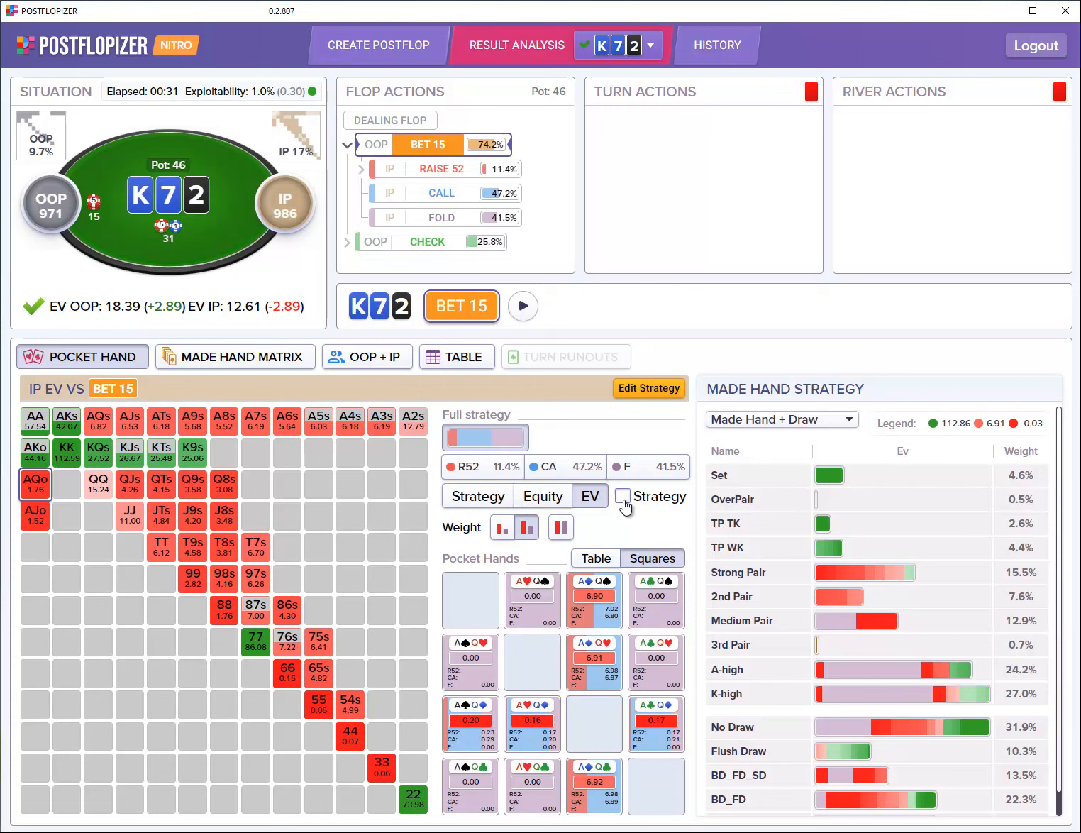
click(486, 497)
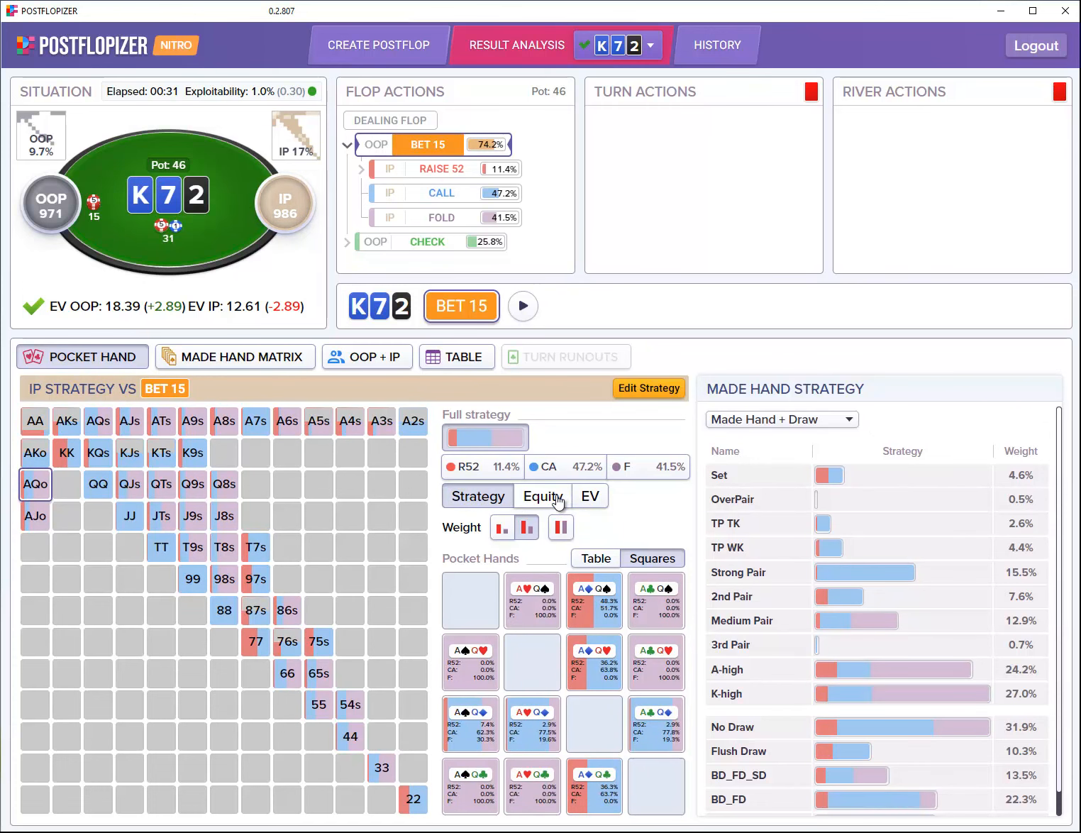
click(559, 500)
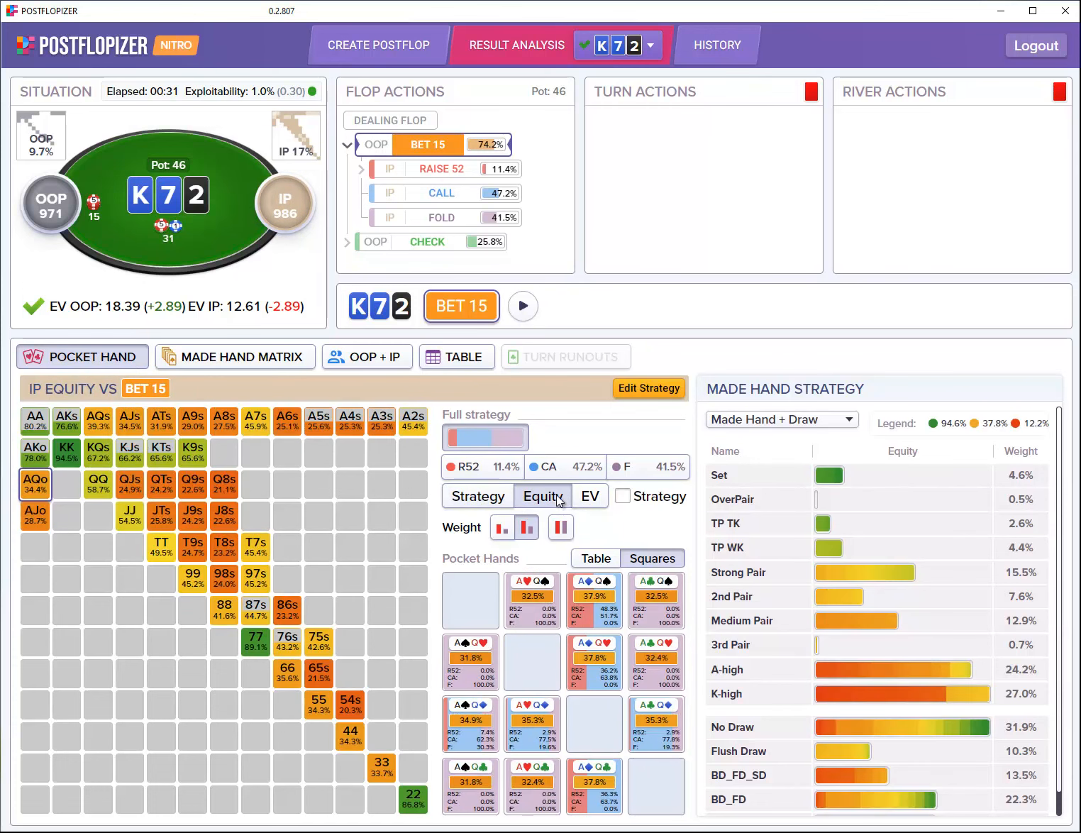
Step: Filter IP's range by call, raise 52 and fold, then restore the full strategy mix
click(623, 497)
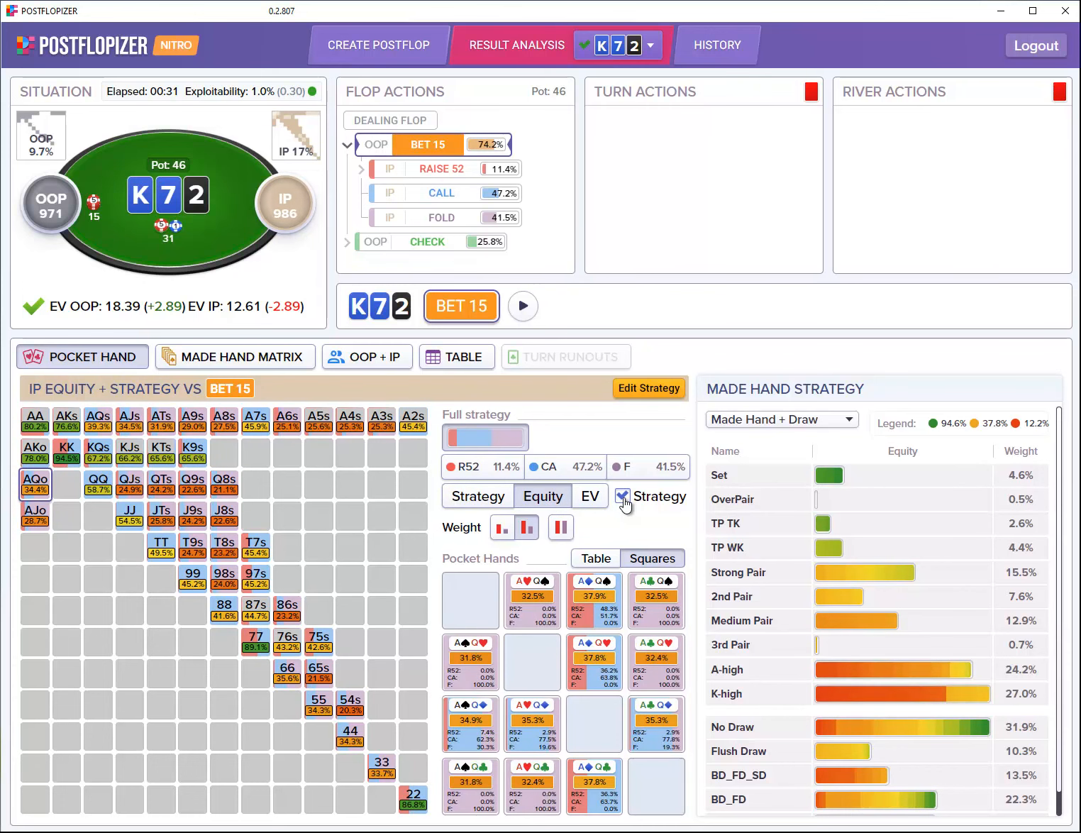
click(505, 502)
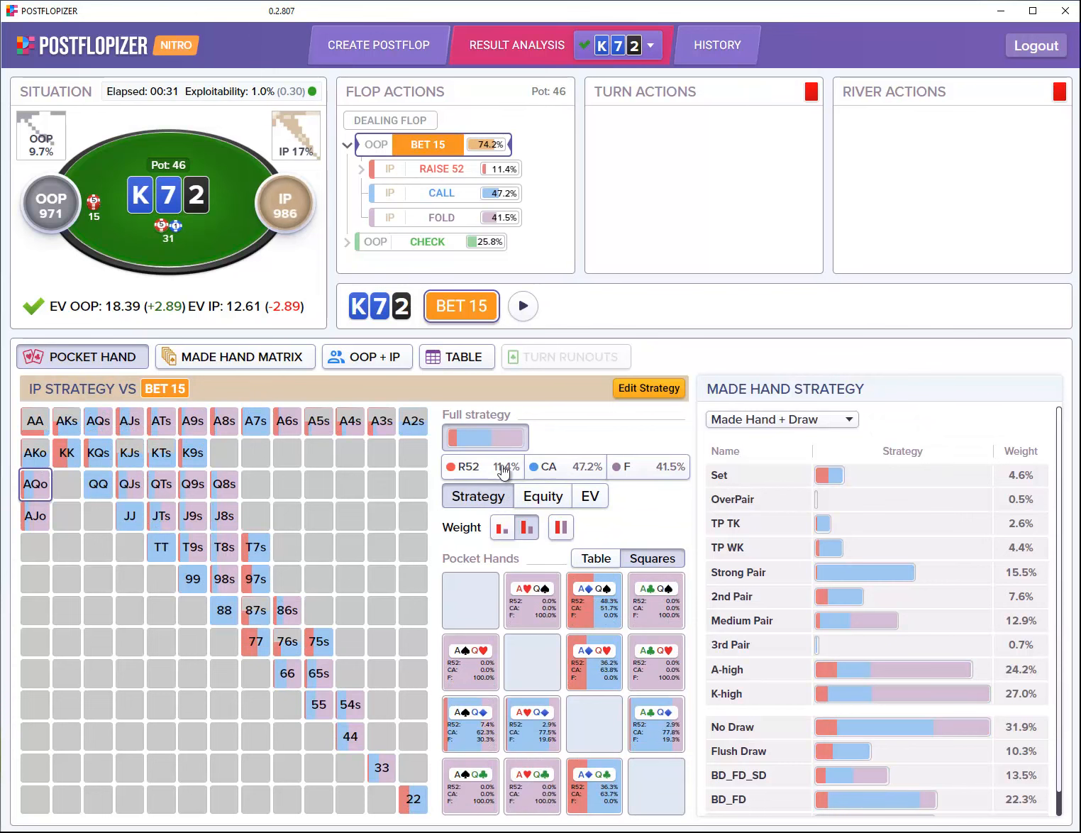
click(572, 474)
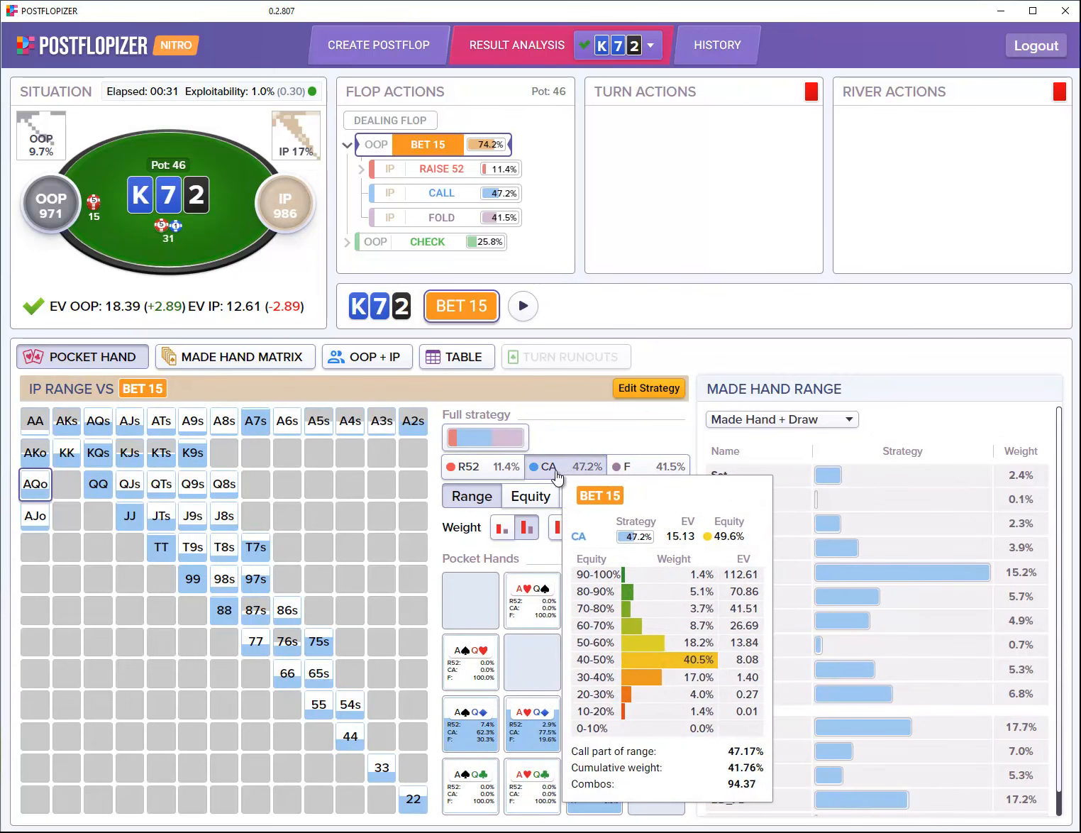
mouse_move(503, 474)
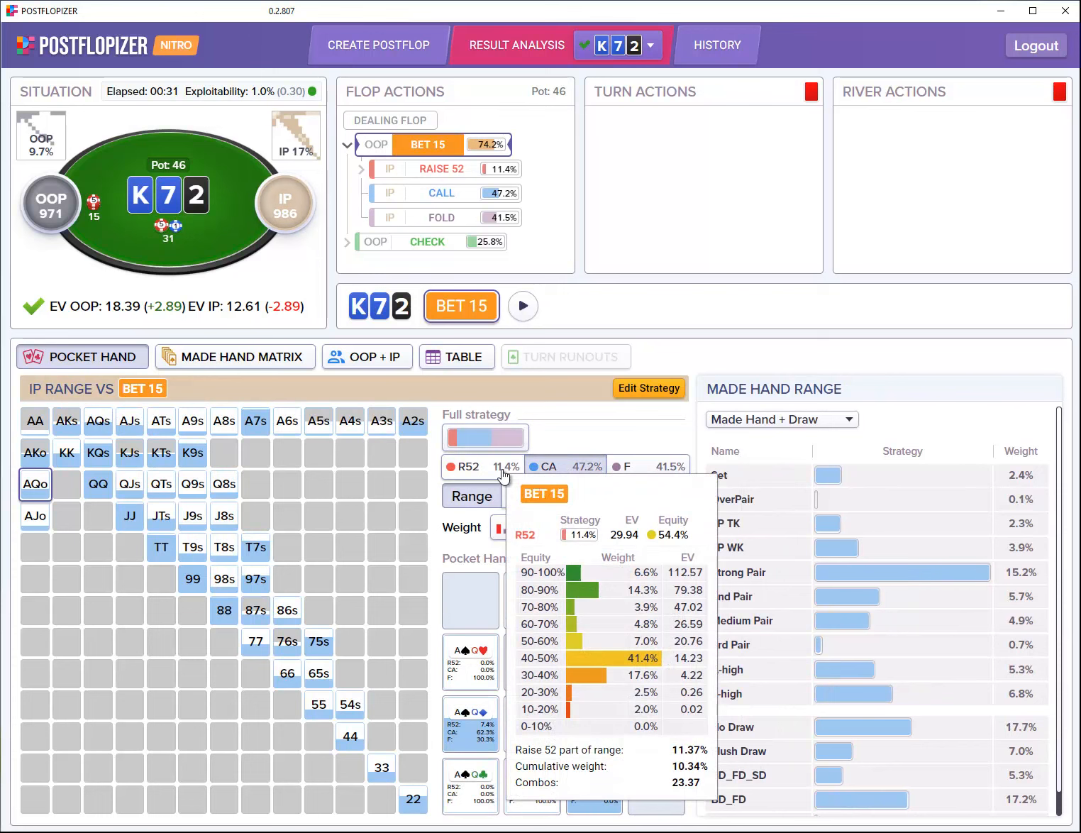
click(503, 474)
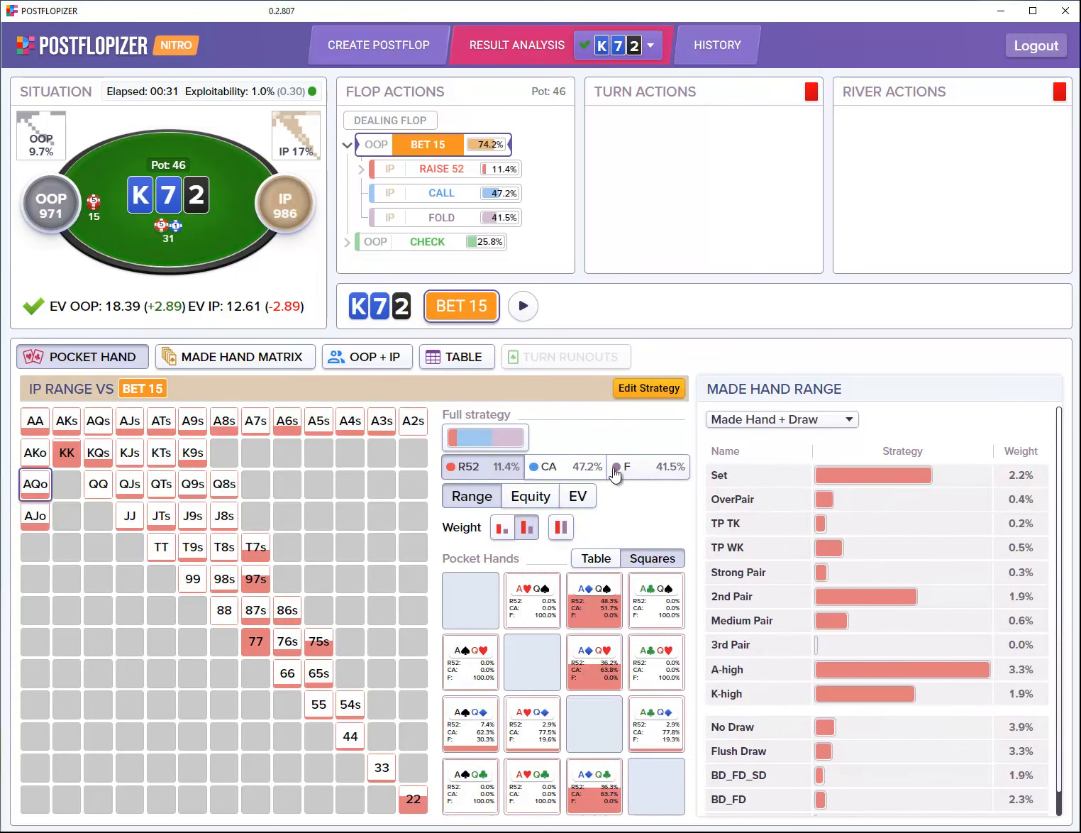
click(638, 472)
click(502, 474)
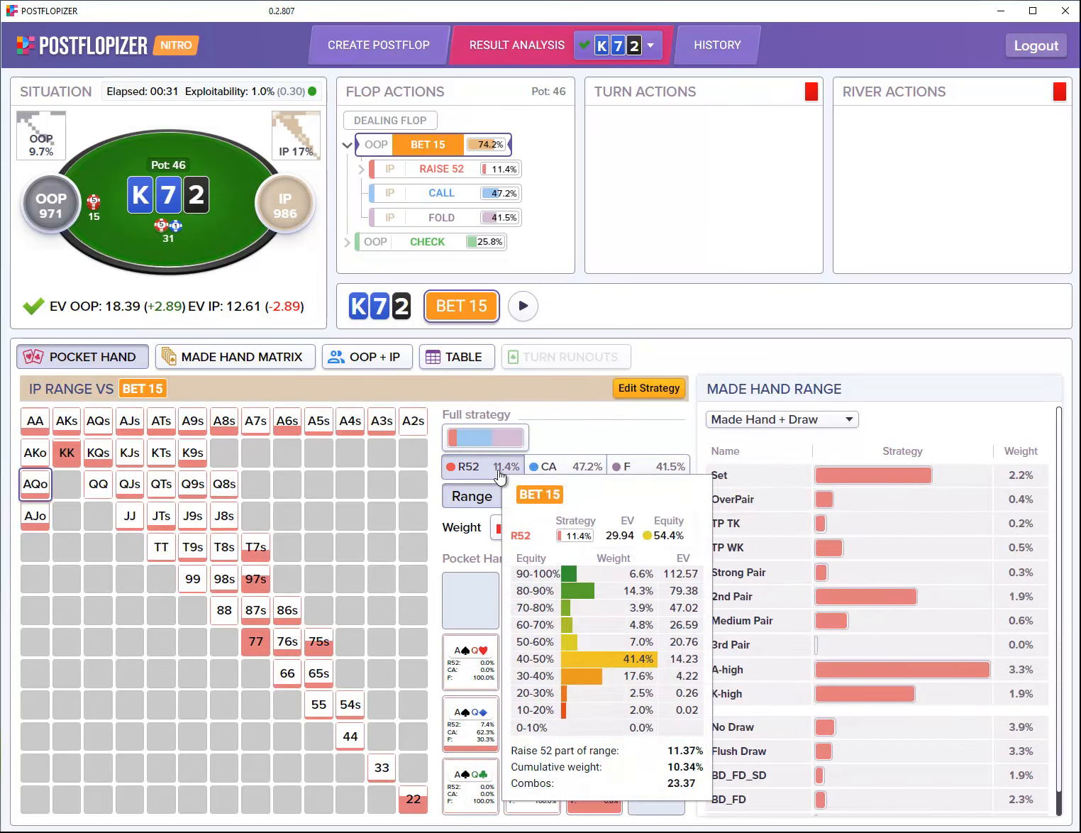
click(508, 474)
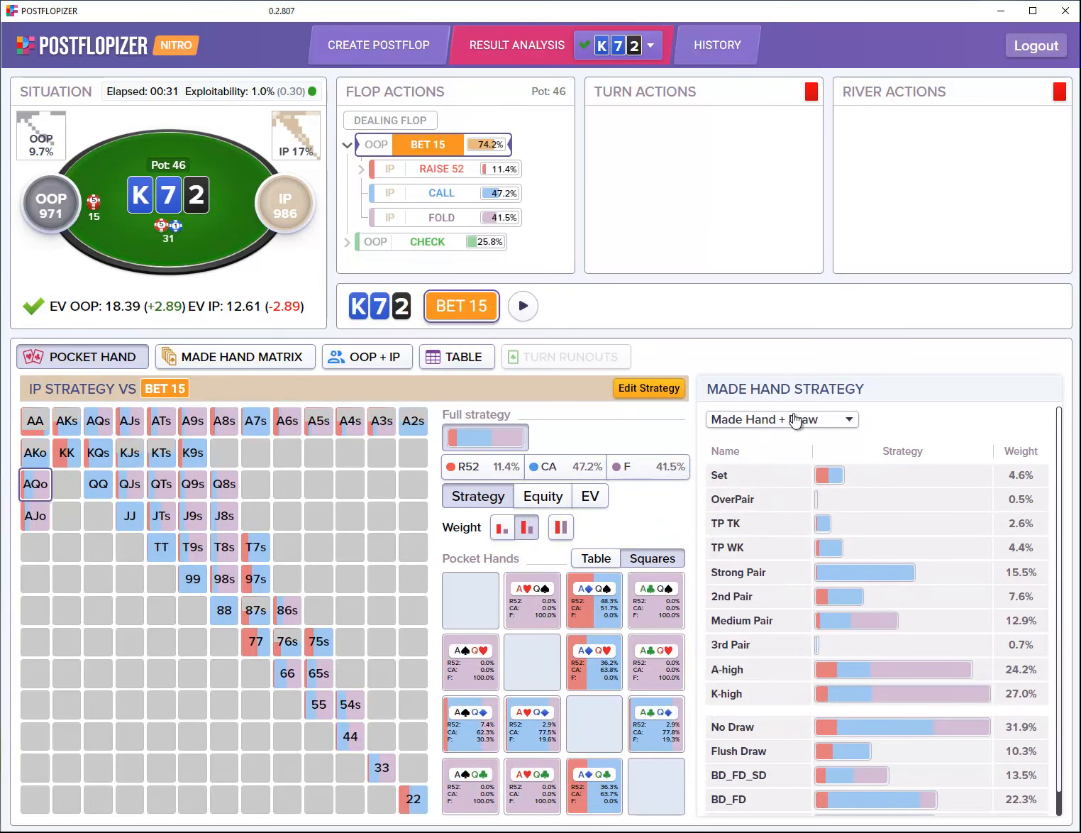
Step: Group the made-hand table by Made Hand, then Draw, then Made Hand + Draw; inspect the 54s combos
click(796, 424)
click(786, 445)
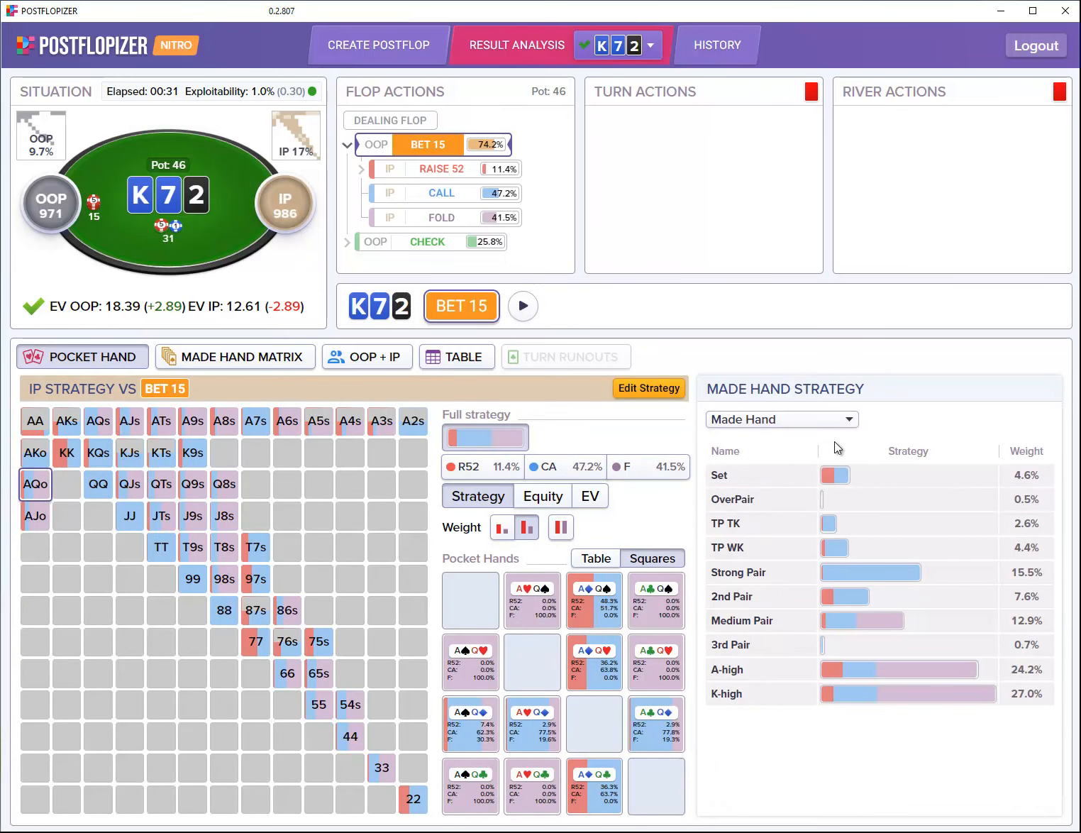
click(811, 423)
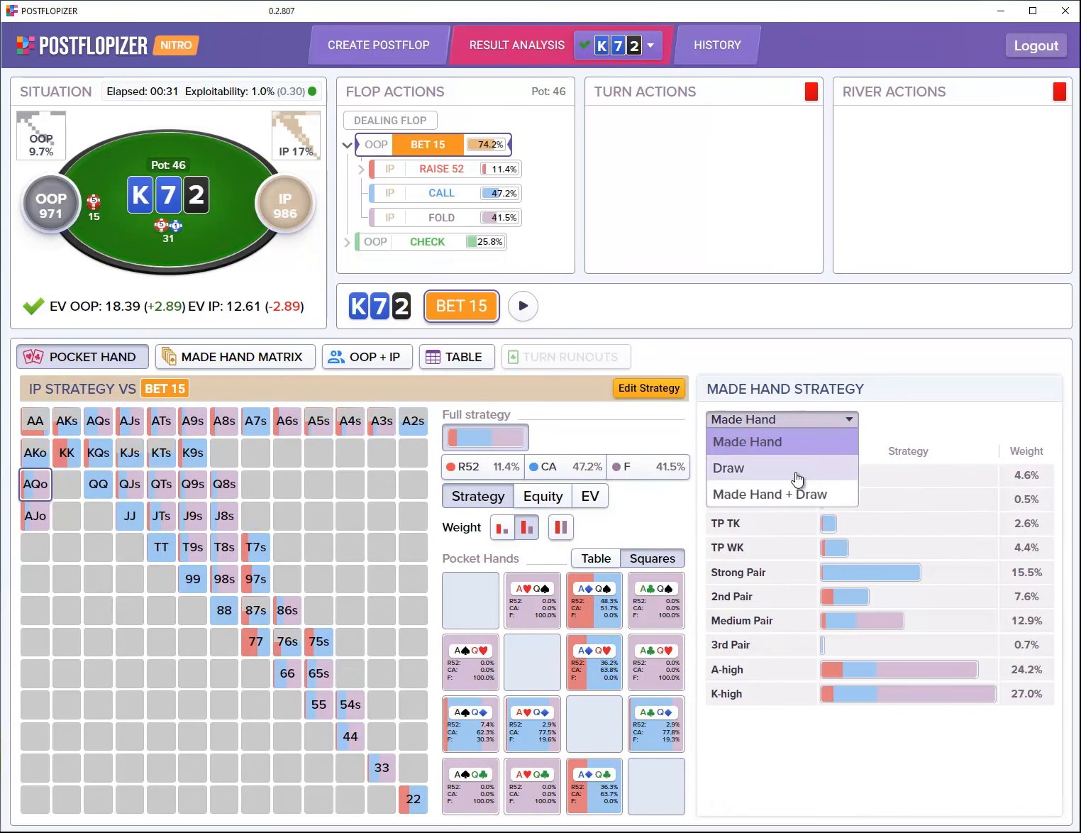
click(796, 468)
click(811, 422)
click(796, 492)
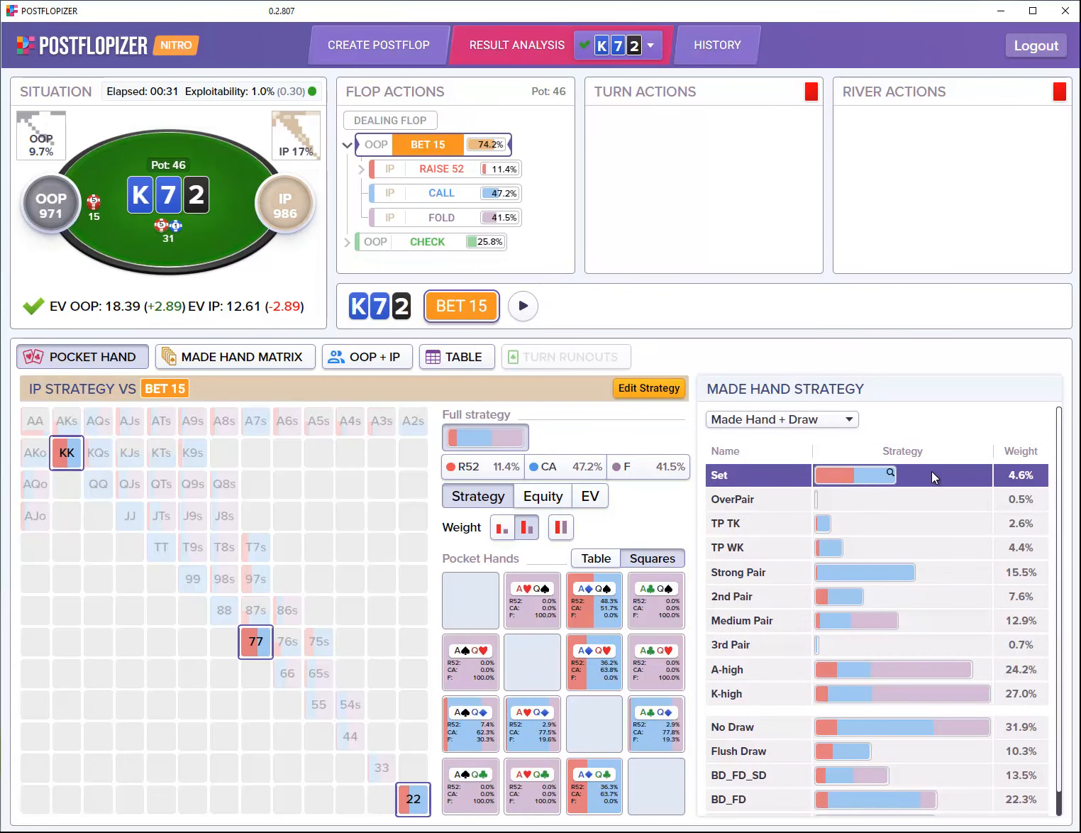
mouse_move(931, 473)
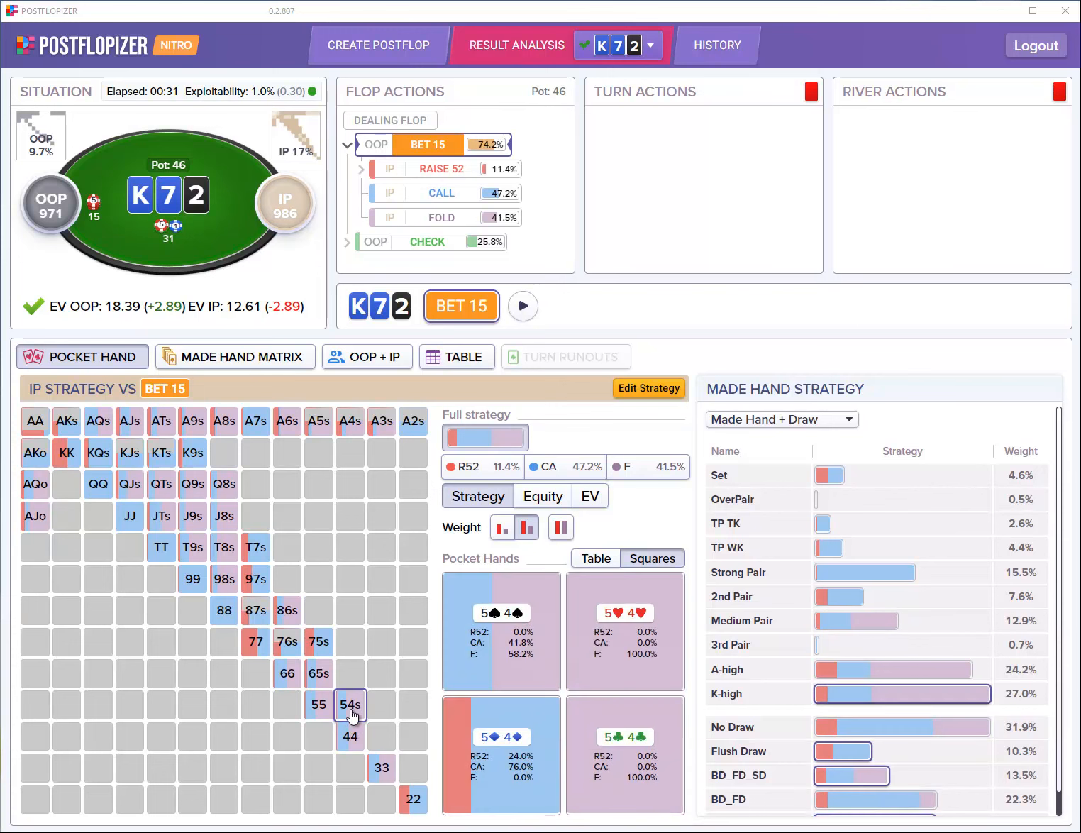
mouse_move(352, 713)
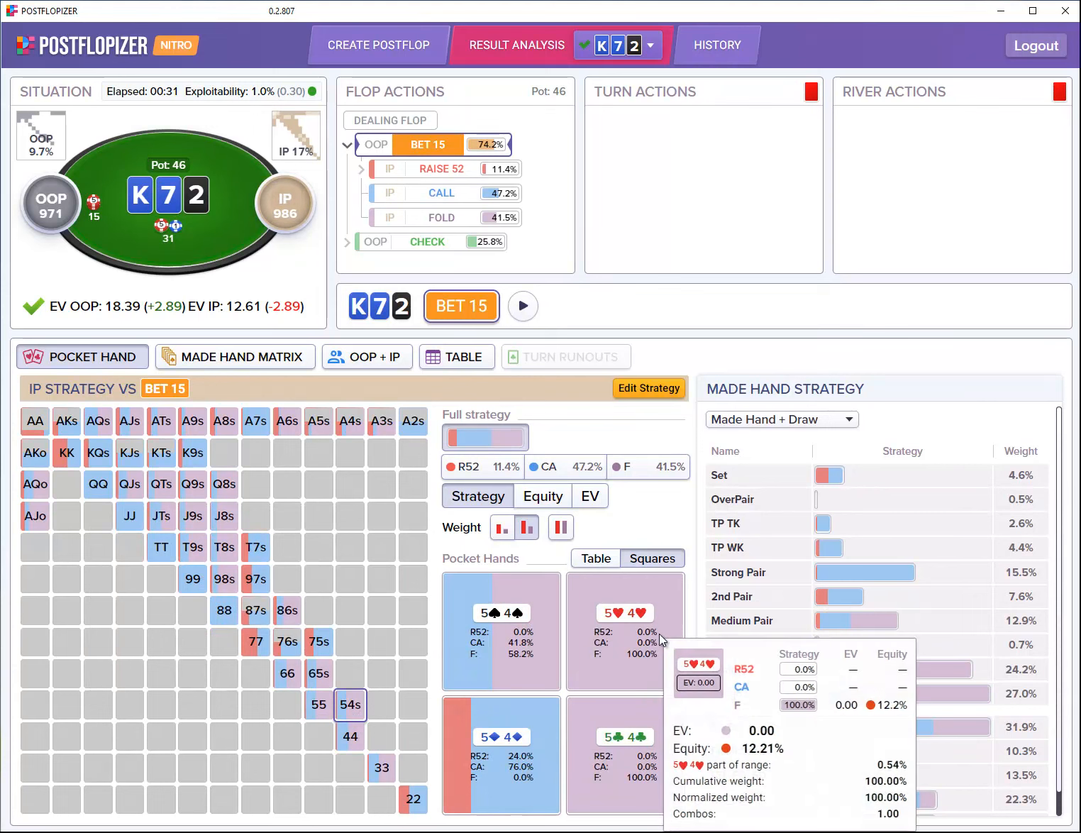
mouse_move(647, 692)
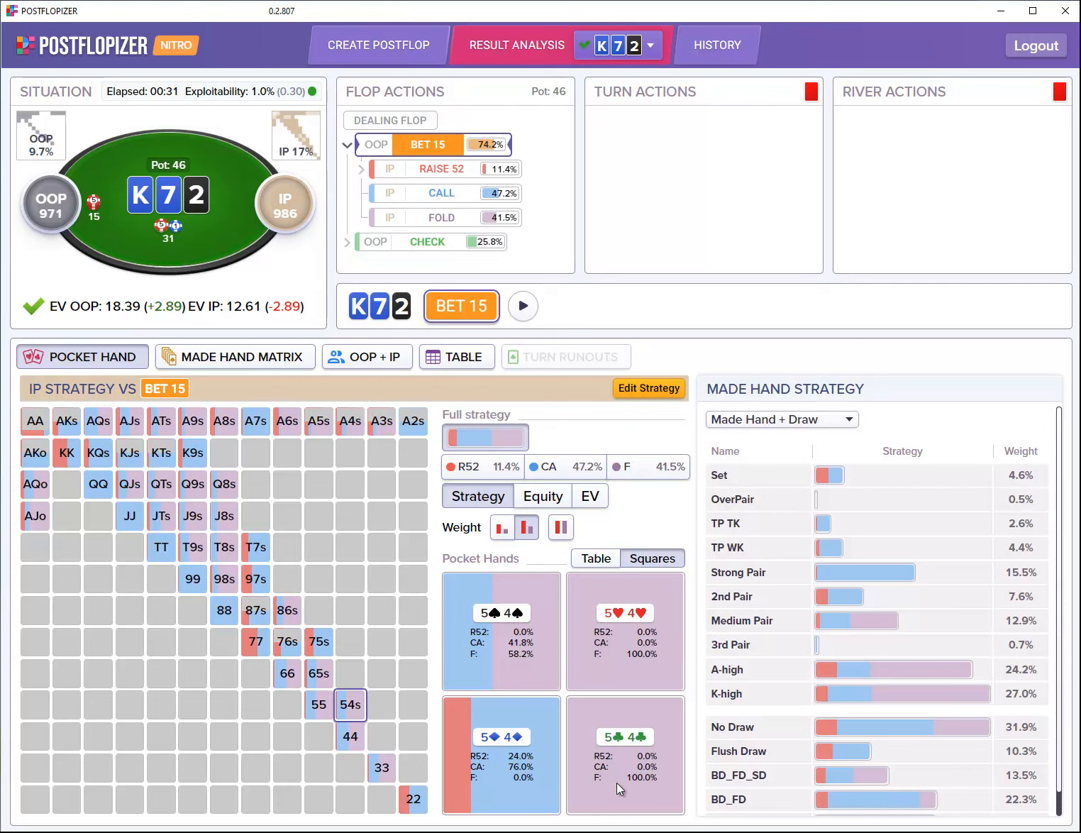
Step: Compare OOP's BET 15 range with IP's preflop range side by side using Range+Range
mouse_move(517, 784)
mouse_move(548, 665)
click(387, 360)
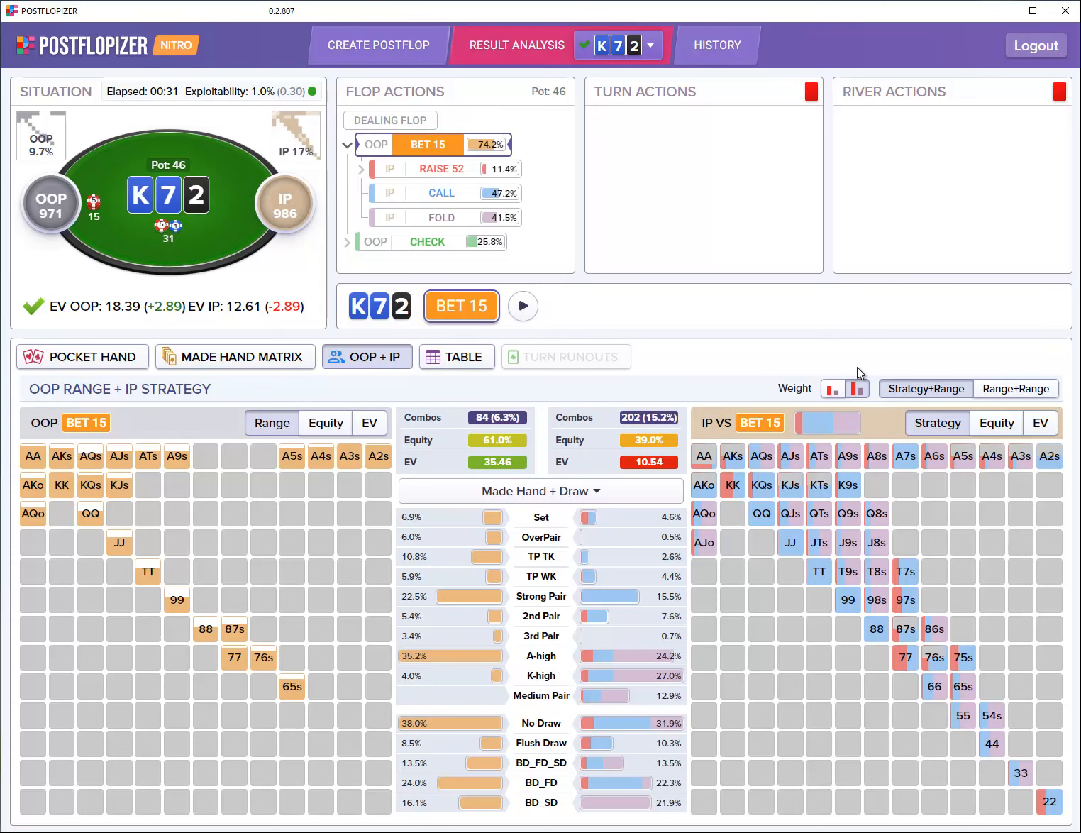
click(981, 392)
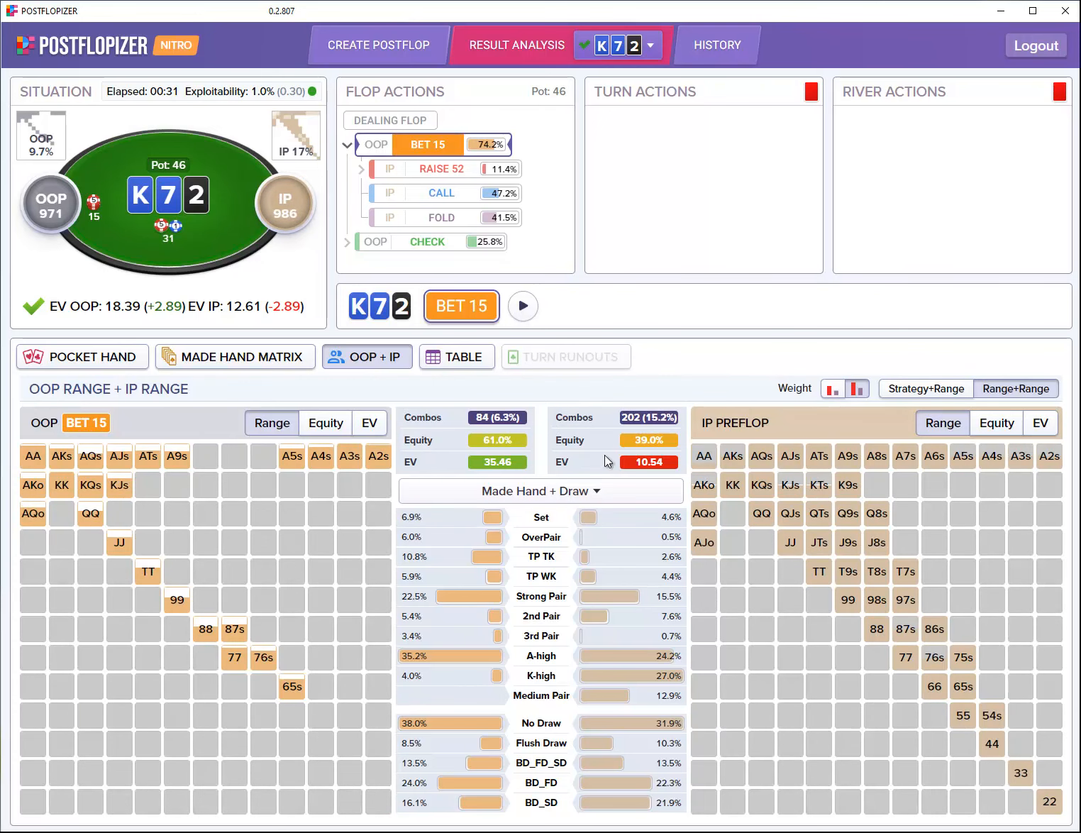
mouse_move(611, 518)
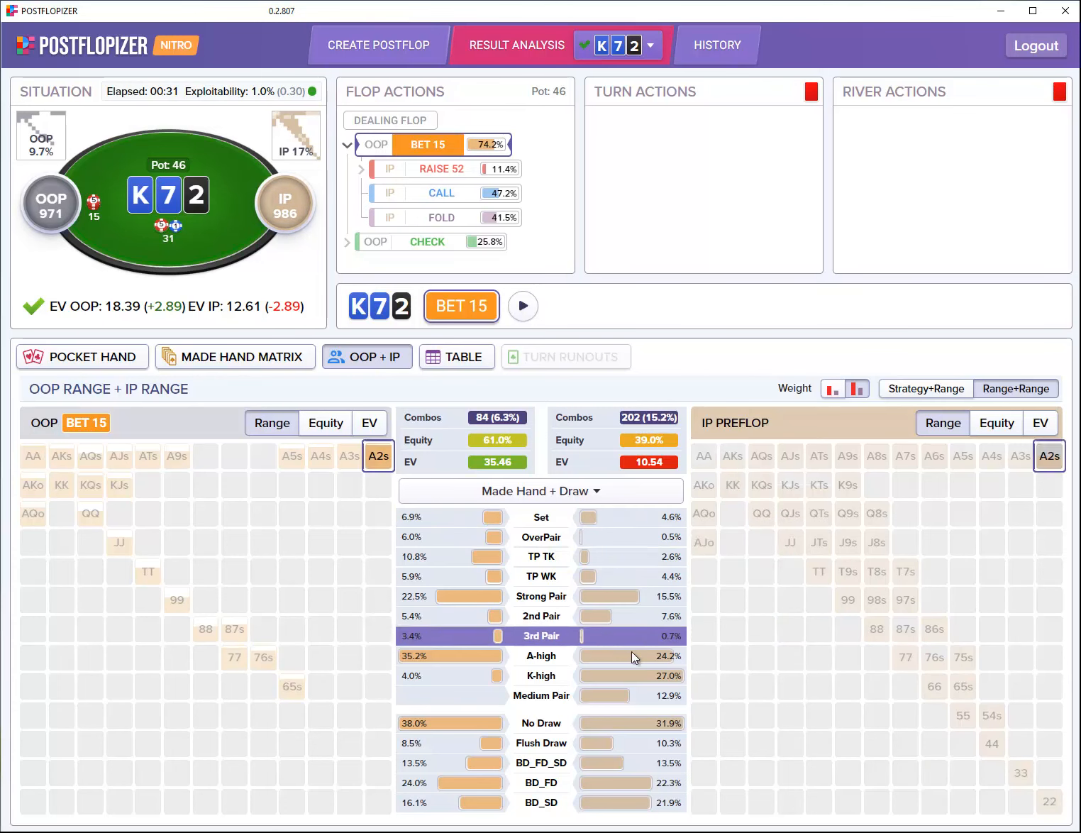
mouse_move(633, 675)
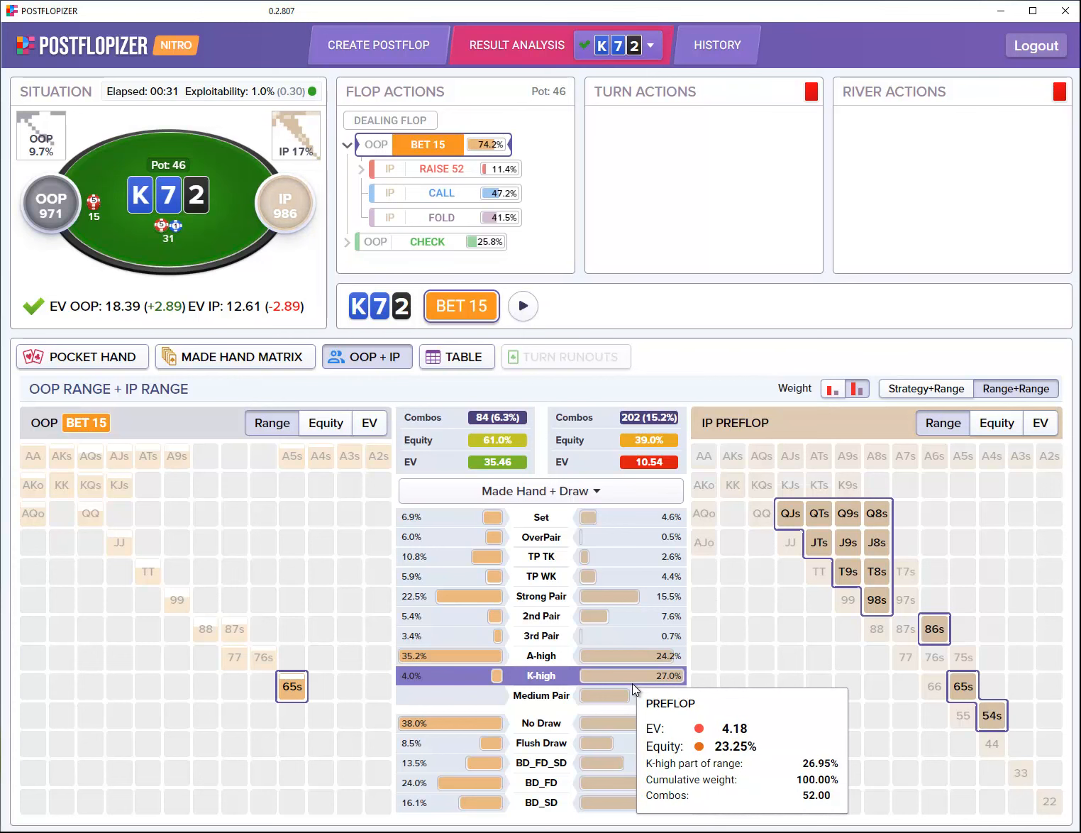
Step: Return to the flop BET 15 spot and show IP's strategy beside OOP's range
click(946, 391)
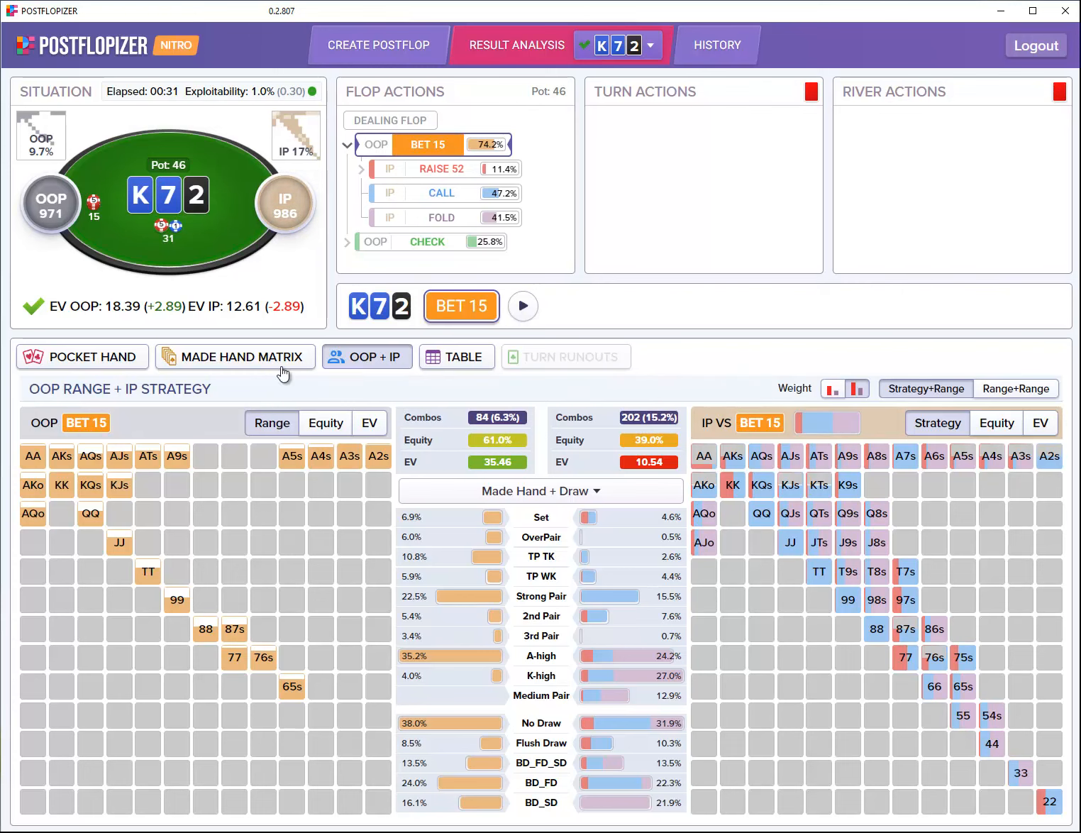
click(392, 124)
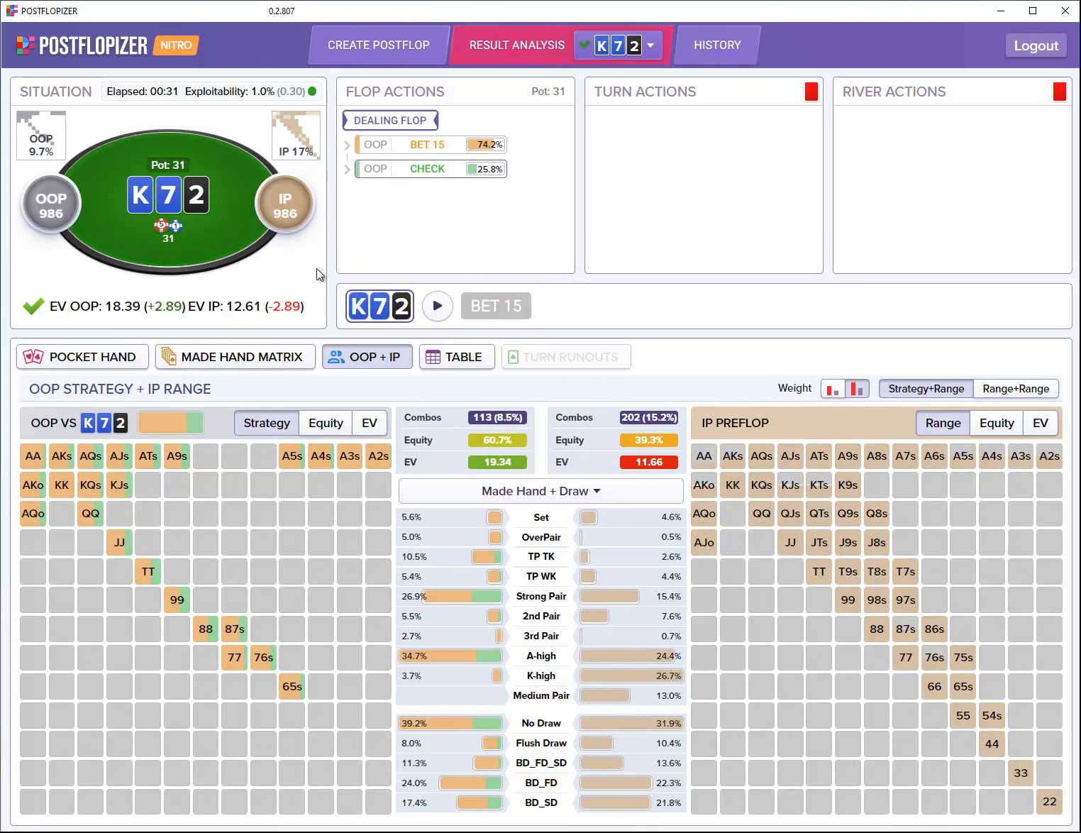
click(447, 149)
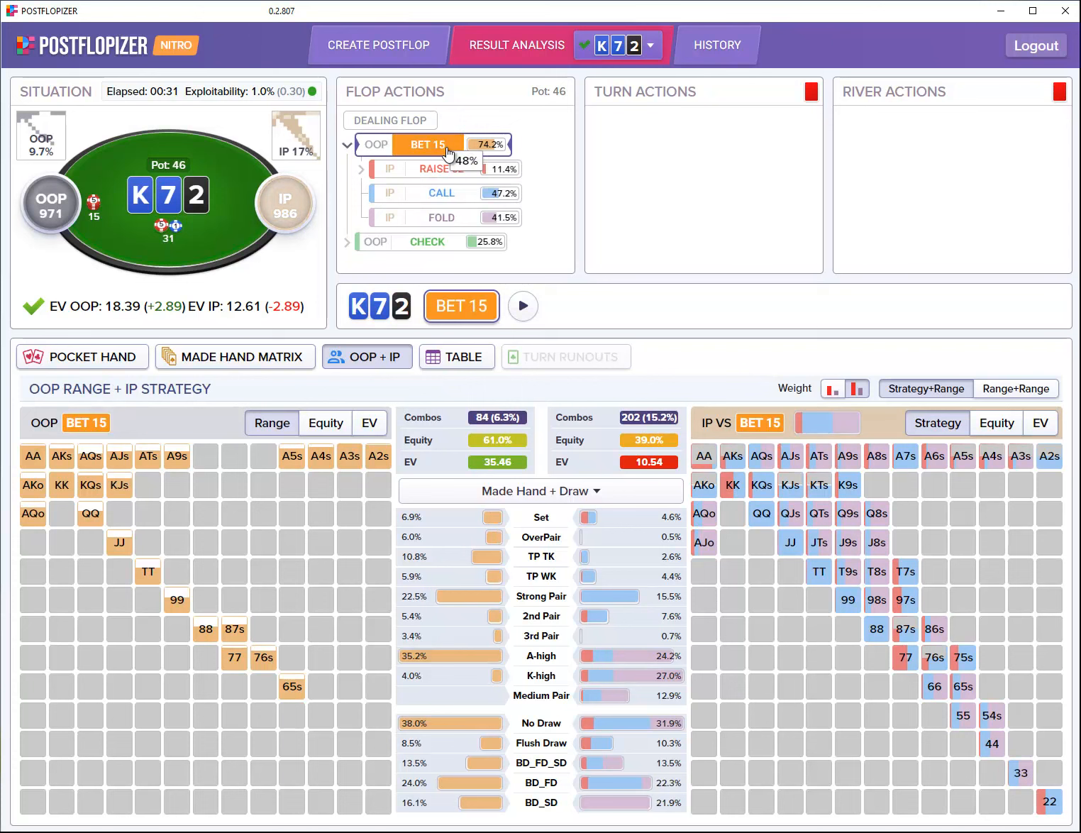
click(1011, 394)
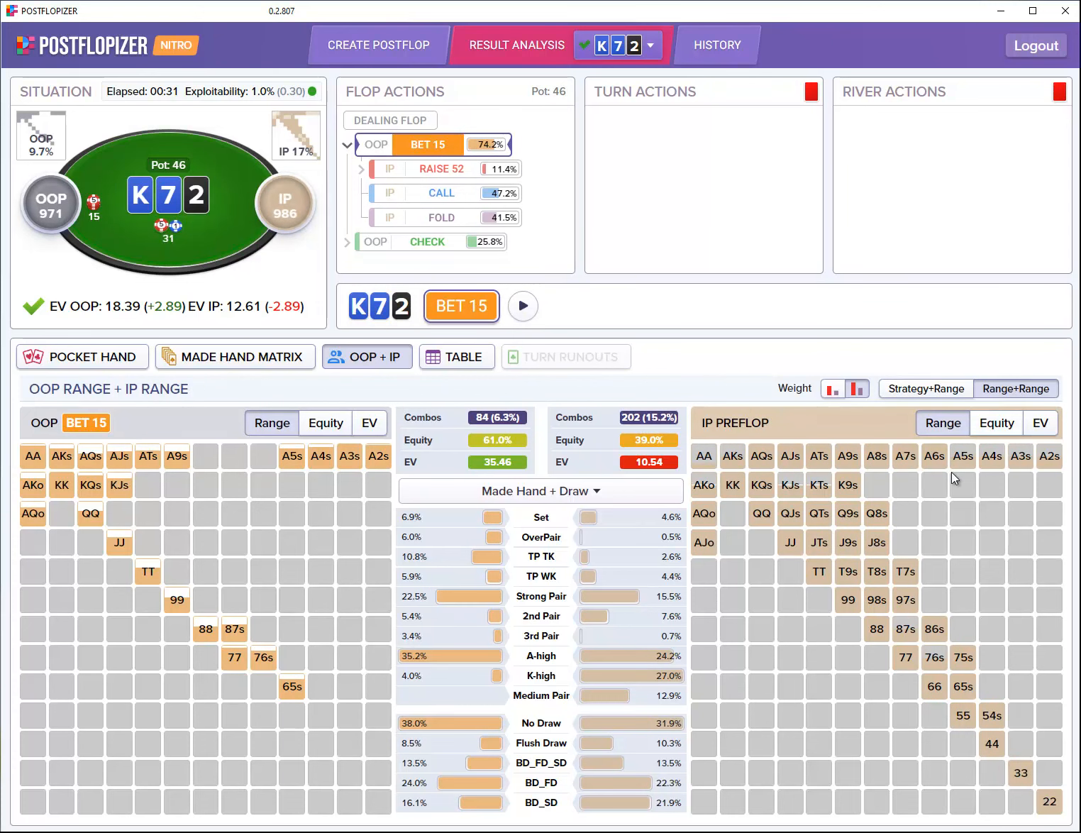
click(932, 391)
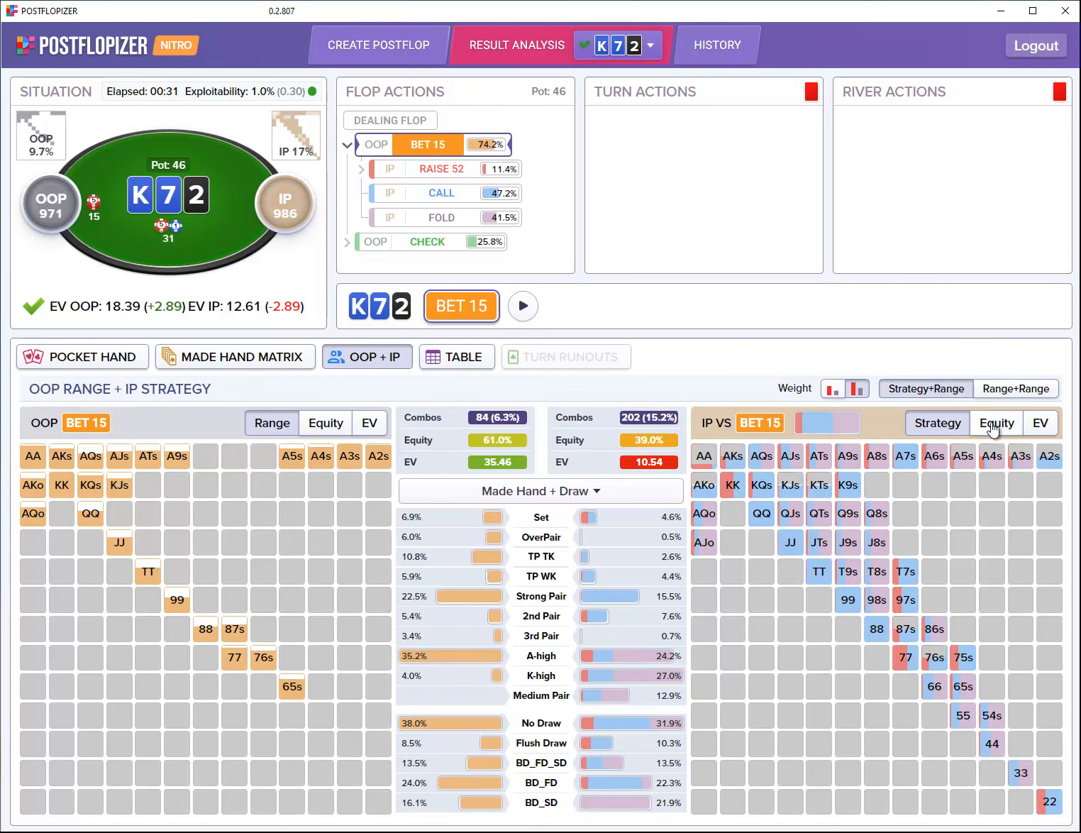
Step: Cycle both panels through equity, EV and range, then follow IP's flop raise to 52
click(325, 426)
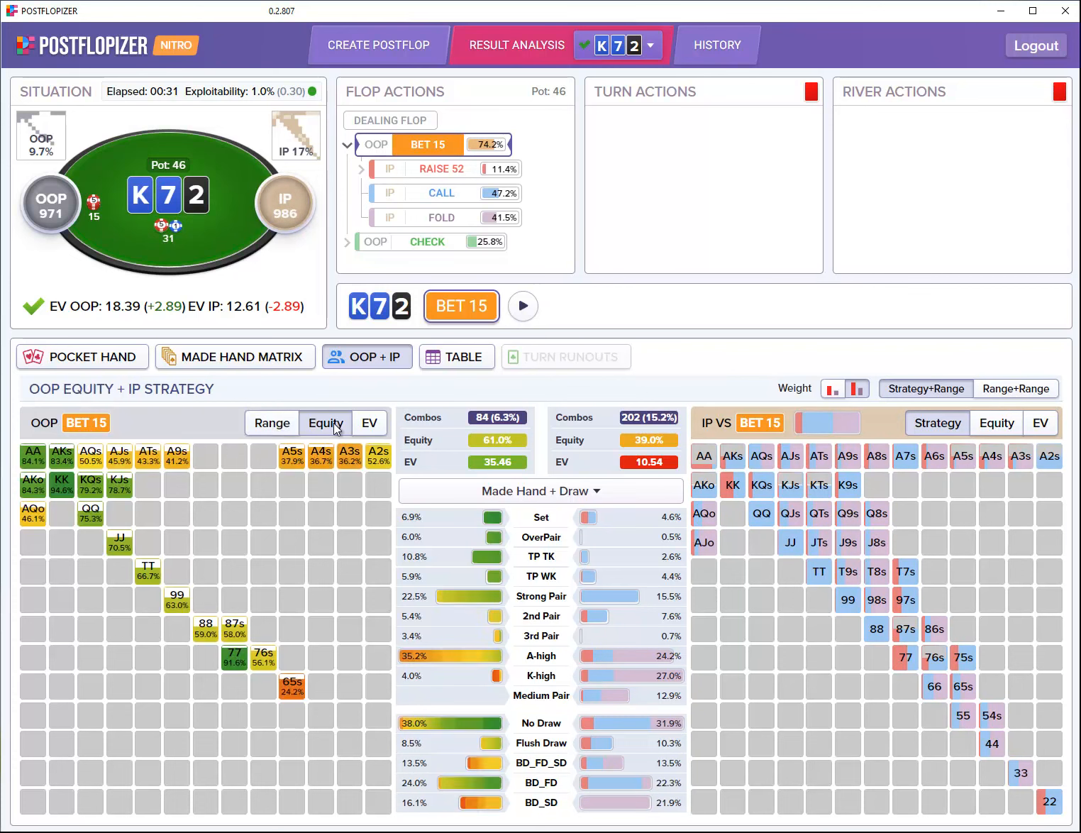
click(1013, 434)
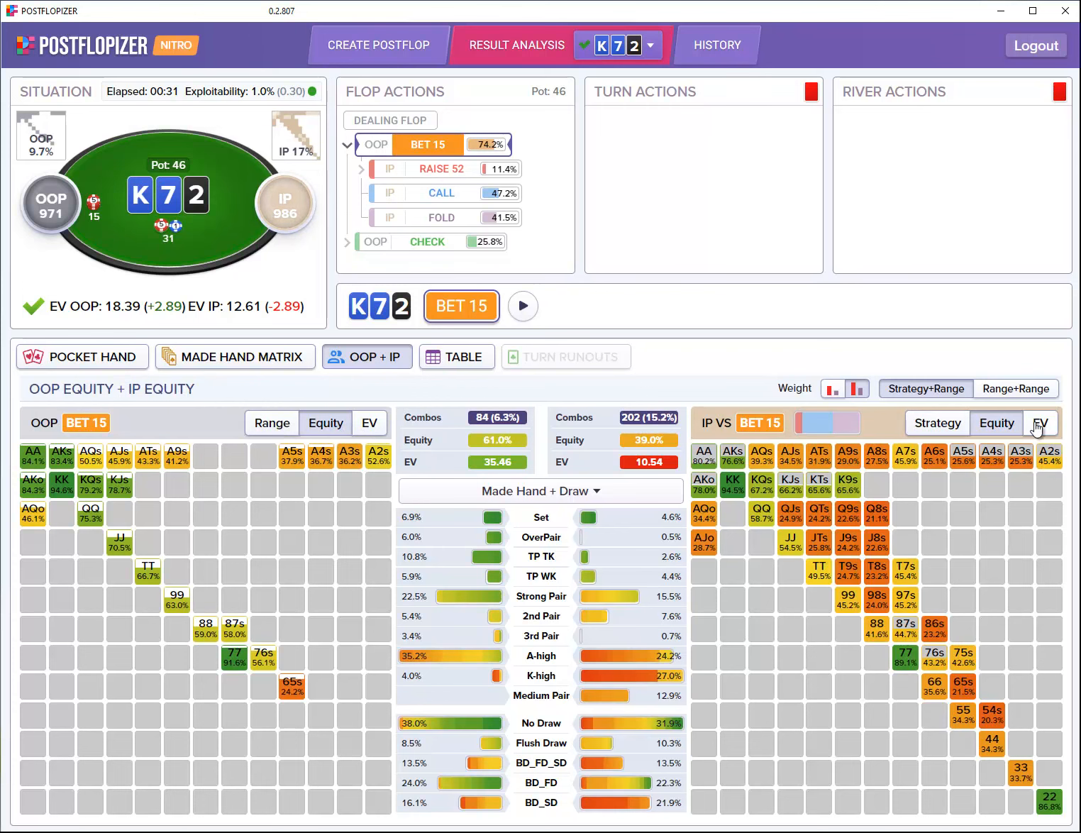
click(1042, 424)
click(387, 428)
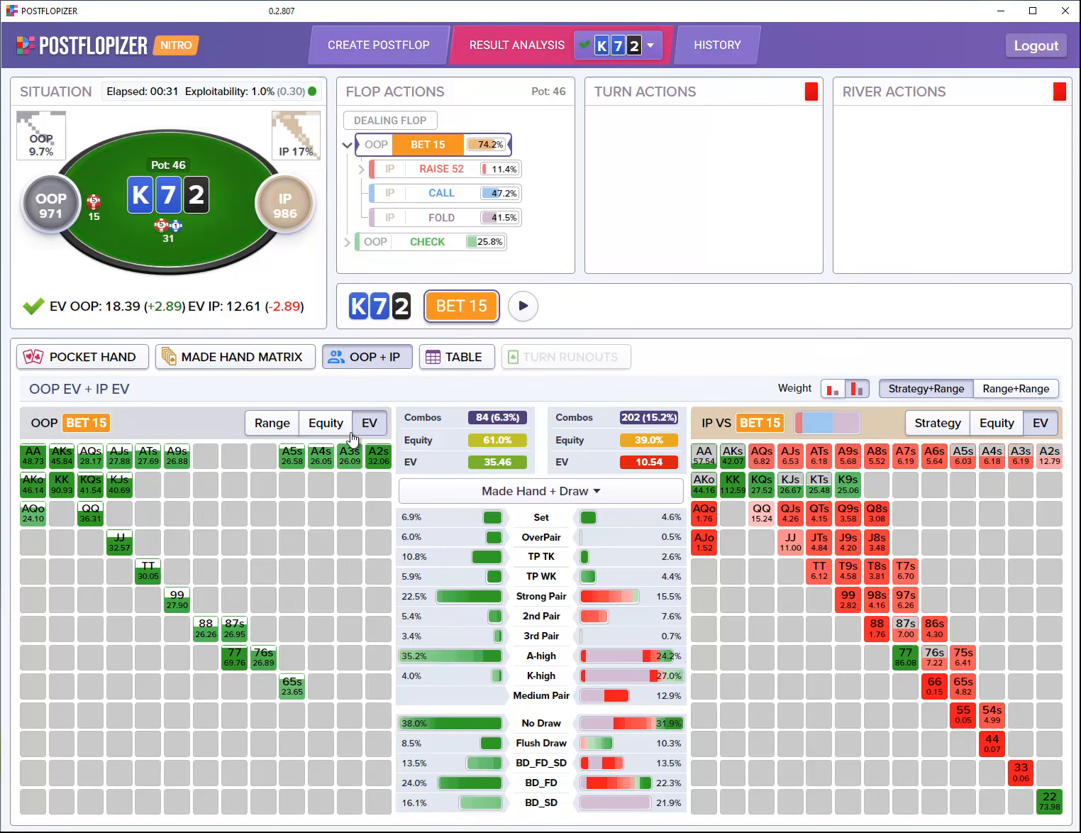
click(278, 427)
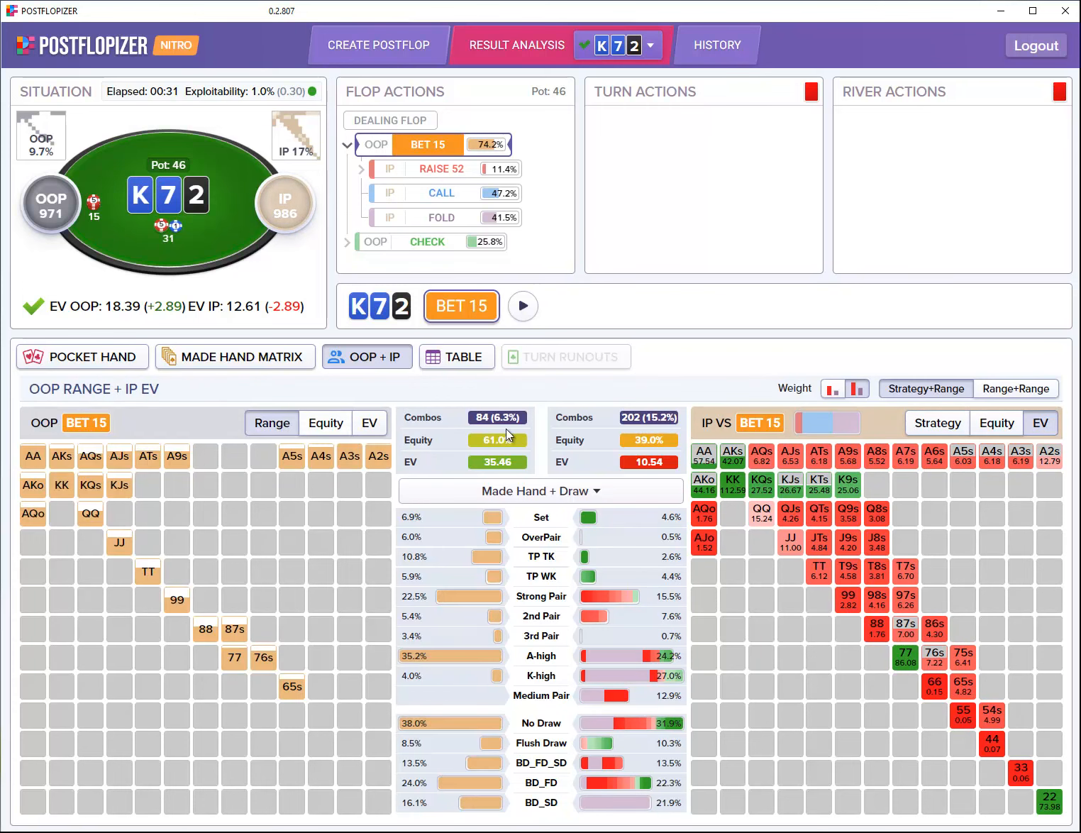
click(941, 425)
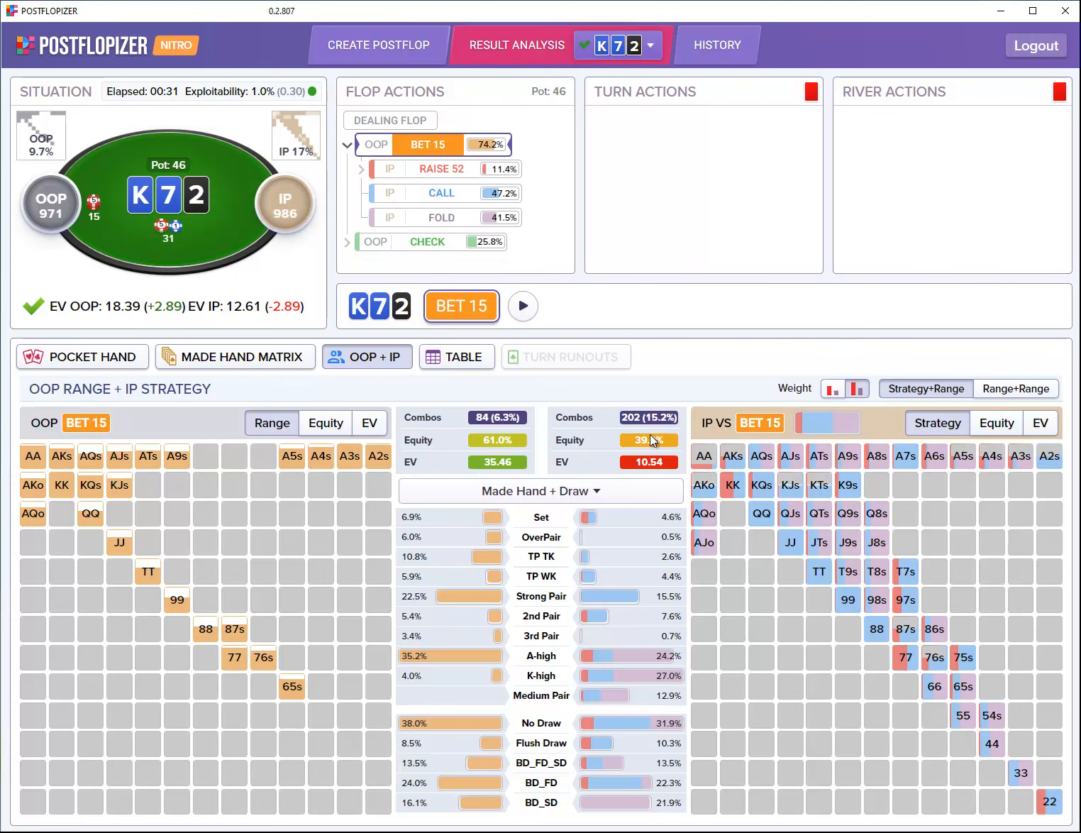
click(458, 174)
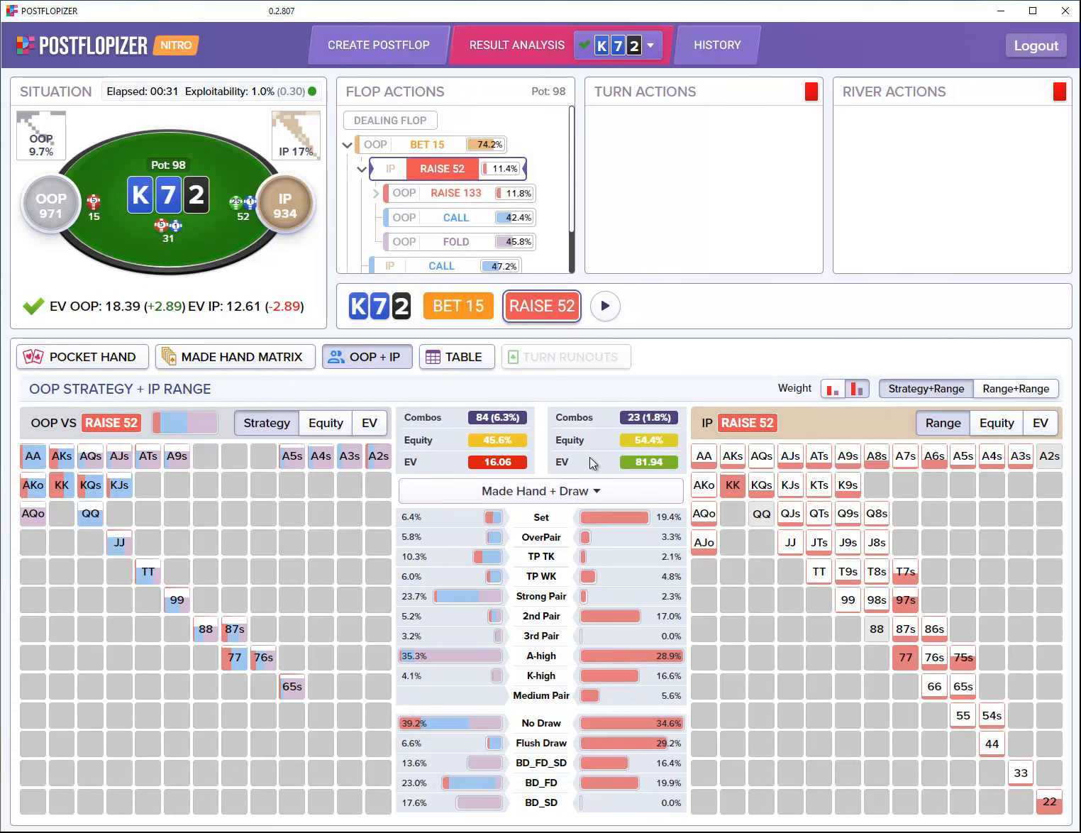
Step: List OOP's per-combo responses to the 52 raise in a table and scroll through the rows
click(464, 363)
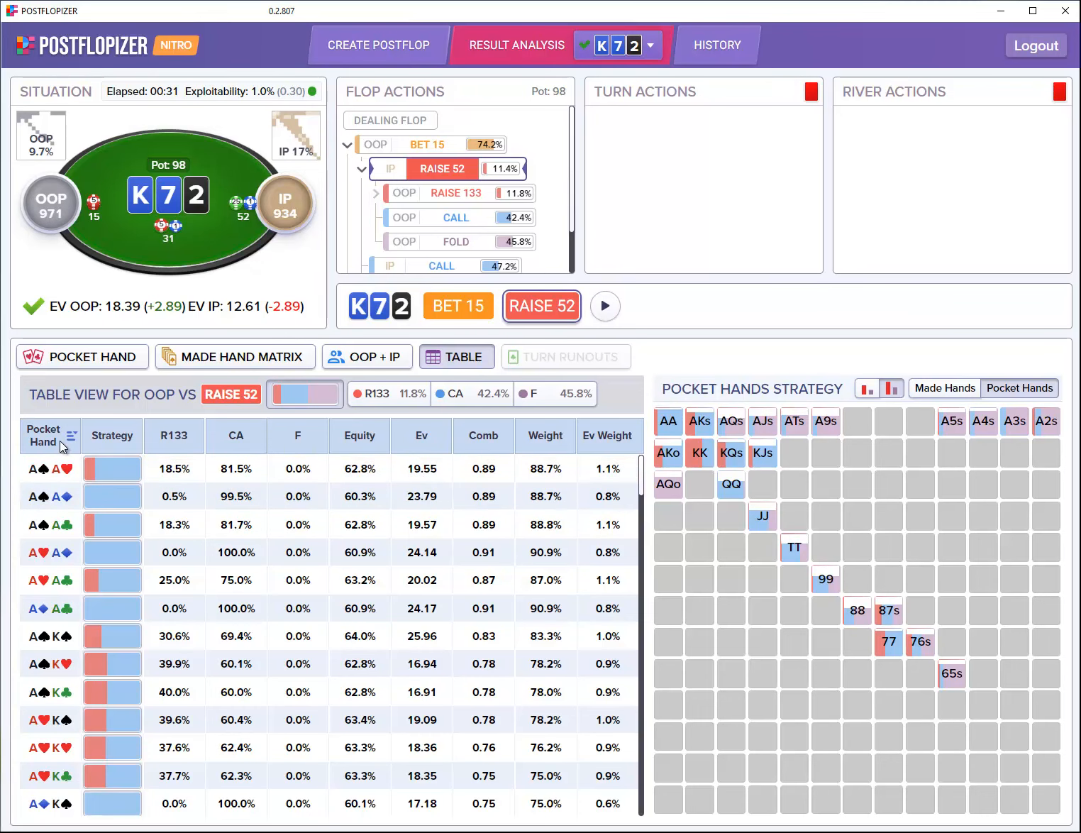
scroll(50, 553, down, 10)
scroll(49, 560, down, 15)
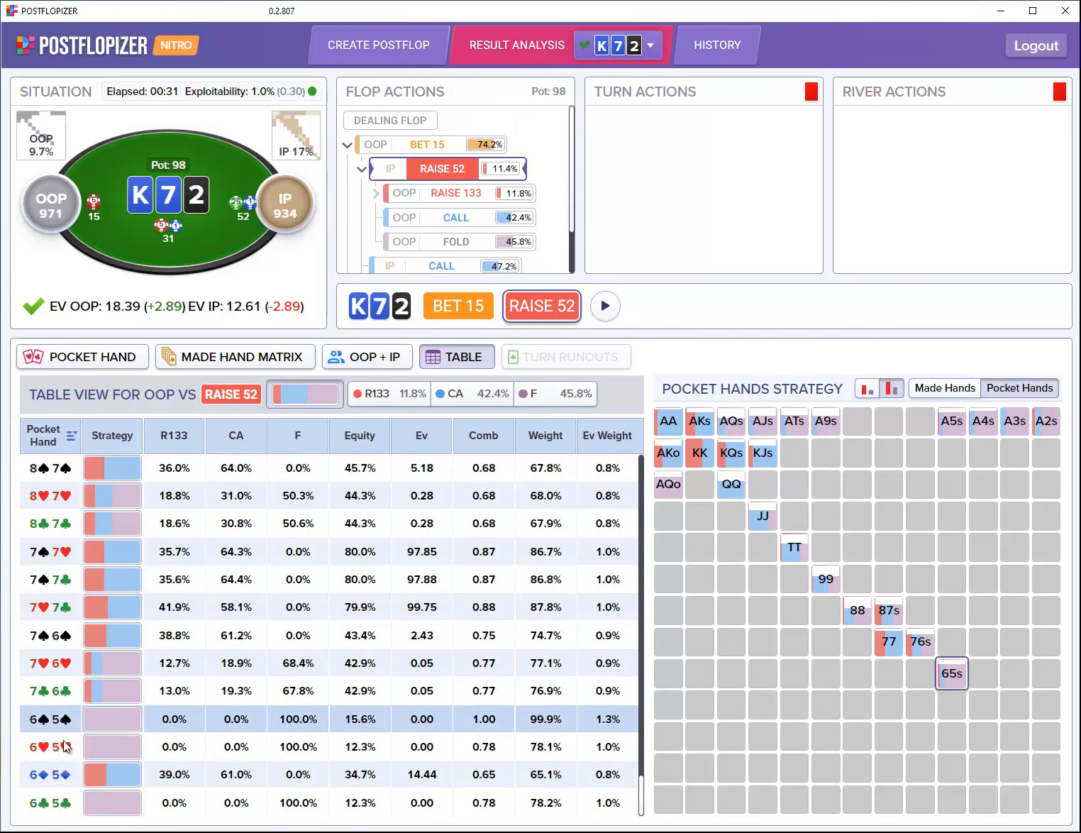
scroll(53, 798, up, 15)
scroll(51, 798, up, 15)
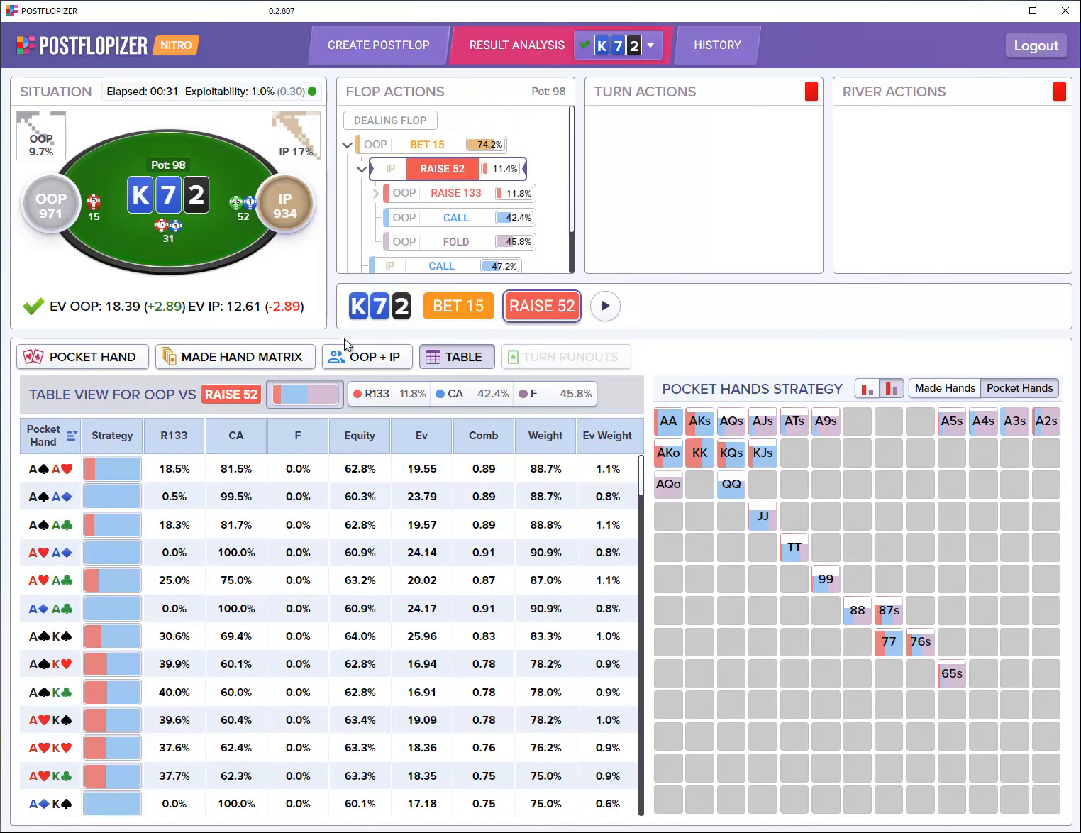
Step: Sort IP's per-combo table versus BET 15 by R52, Equity and EV, then view the made-hand matrix
click(445, 146)
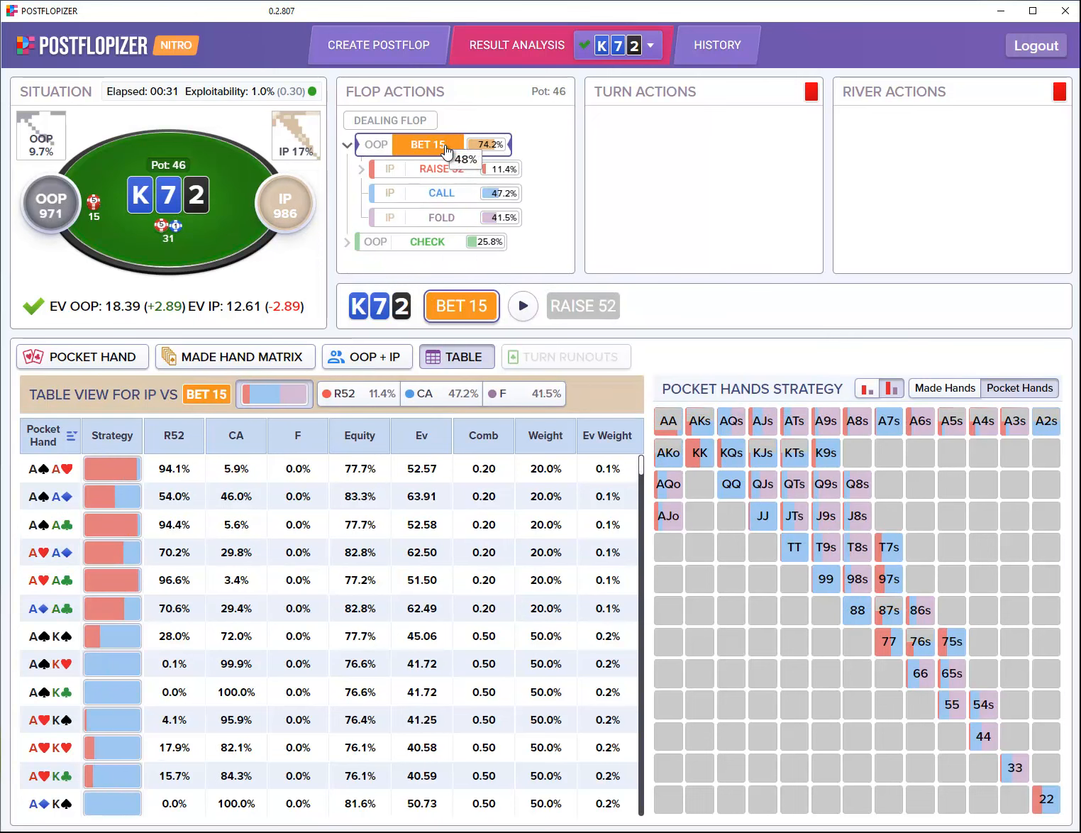
scroll(51, 574, down, 15)
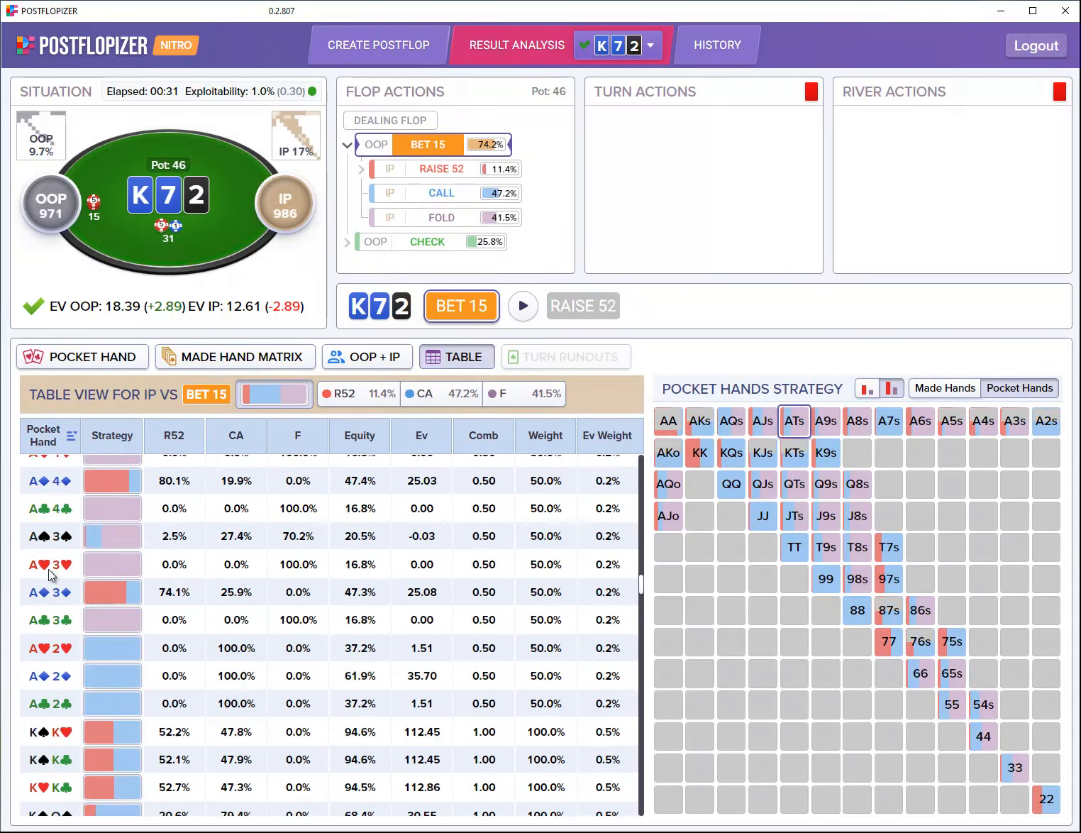
scroll(49, 574, down, 15)
scroll(58, 592, up, 20)
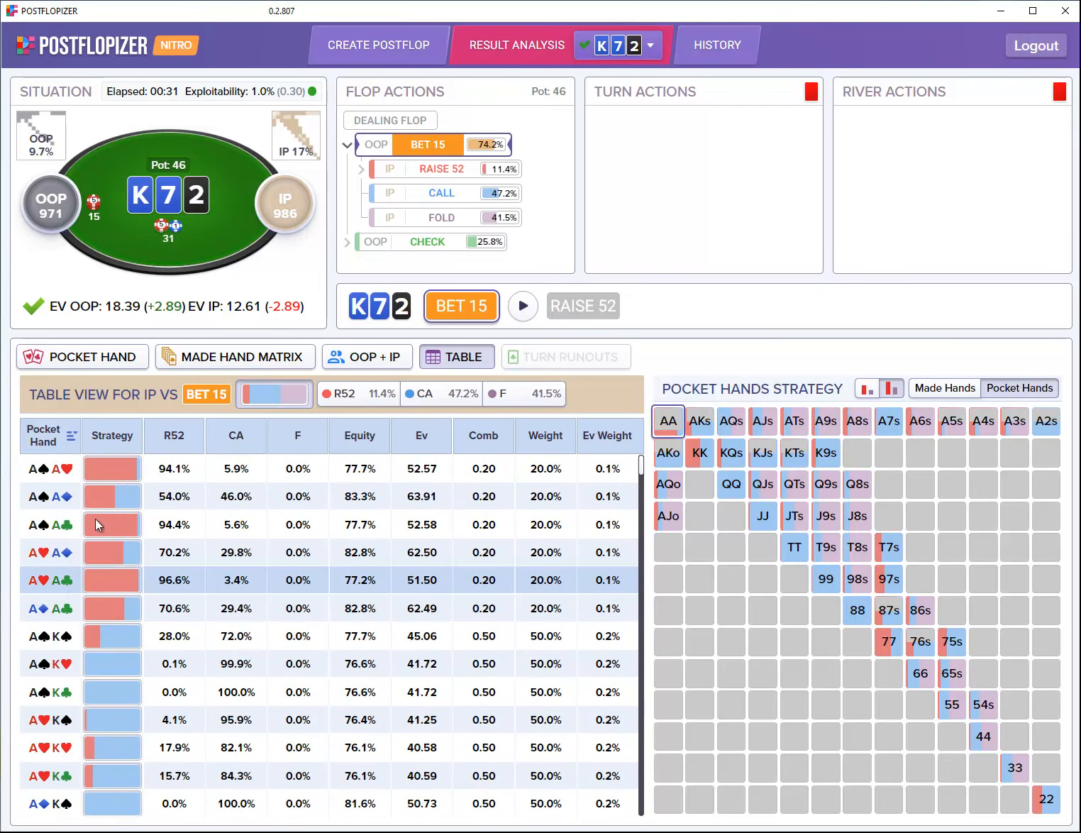
click(173, 435)
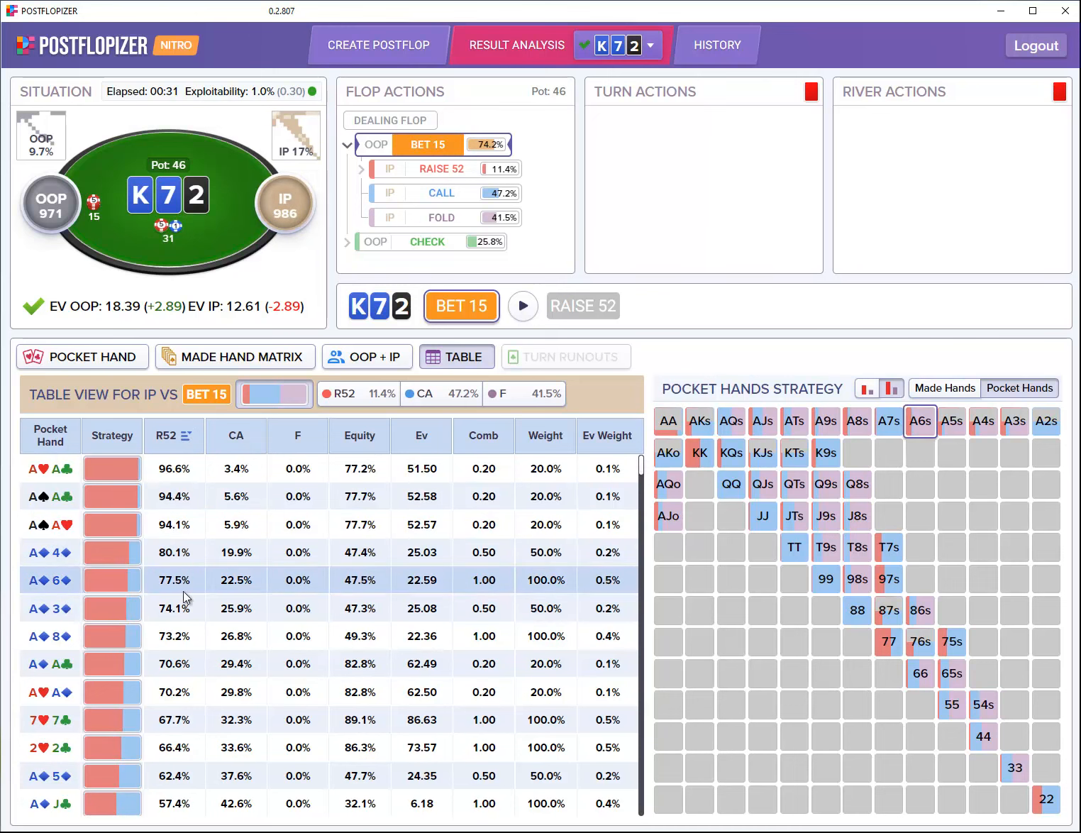
click(369, 440)
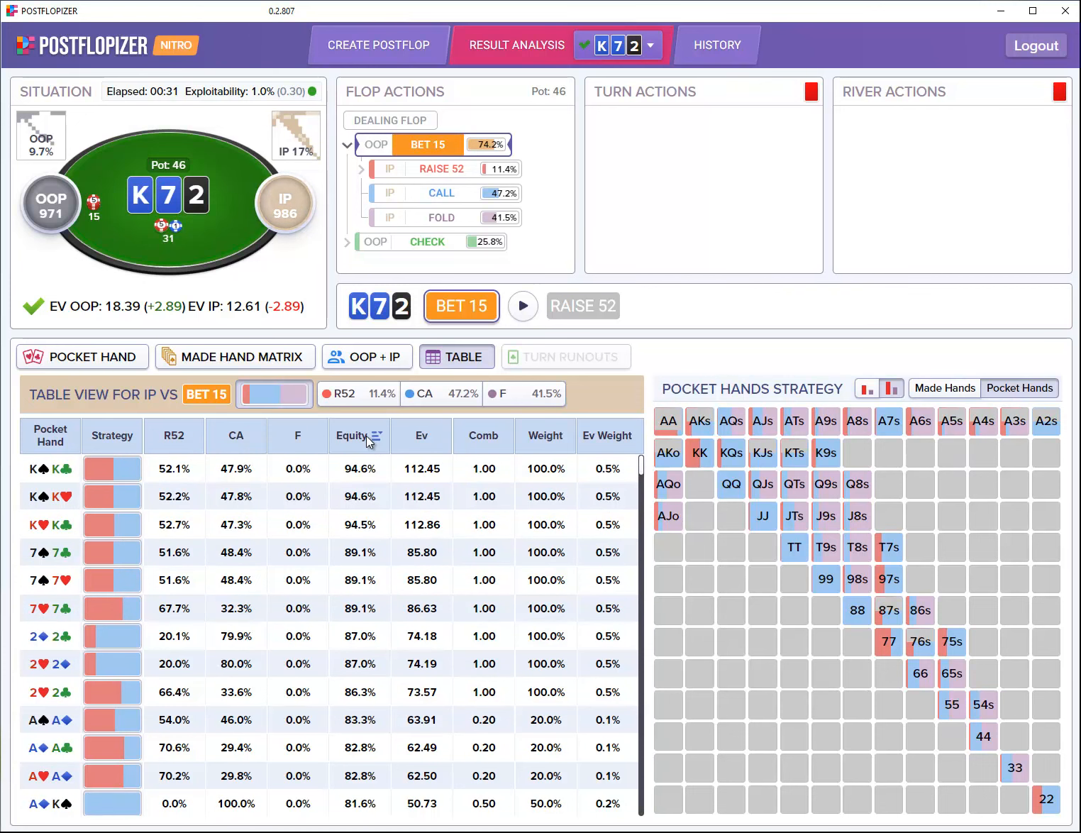
click(429, 444)
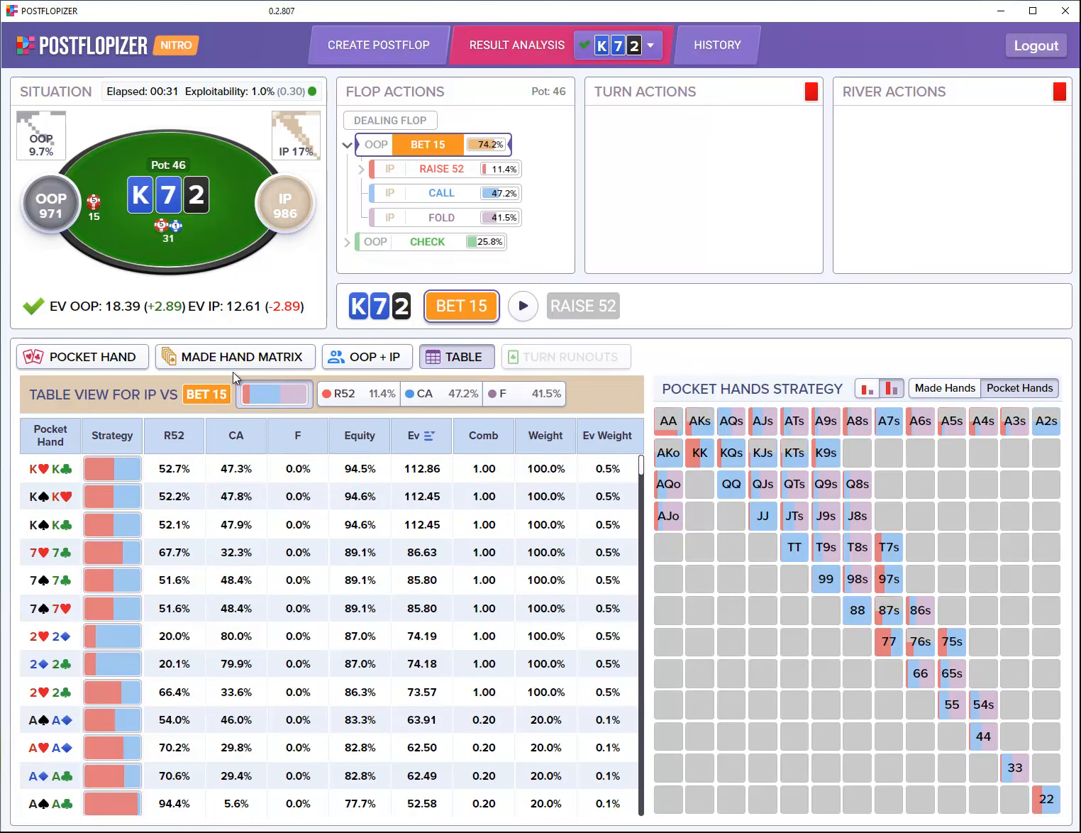
click(253, 359)
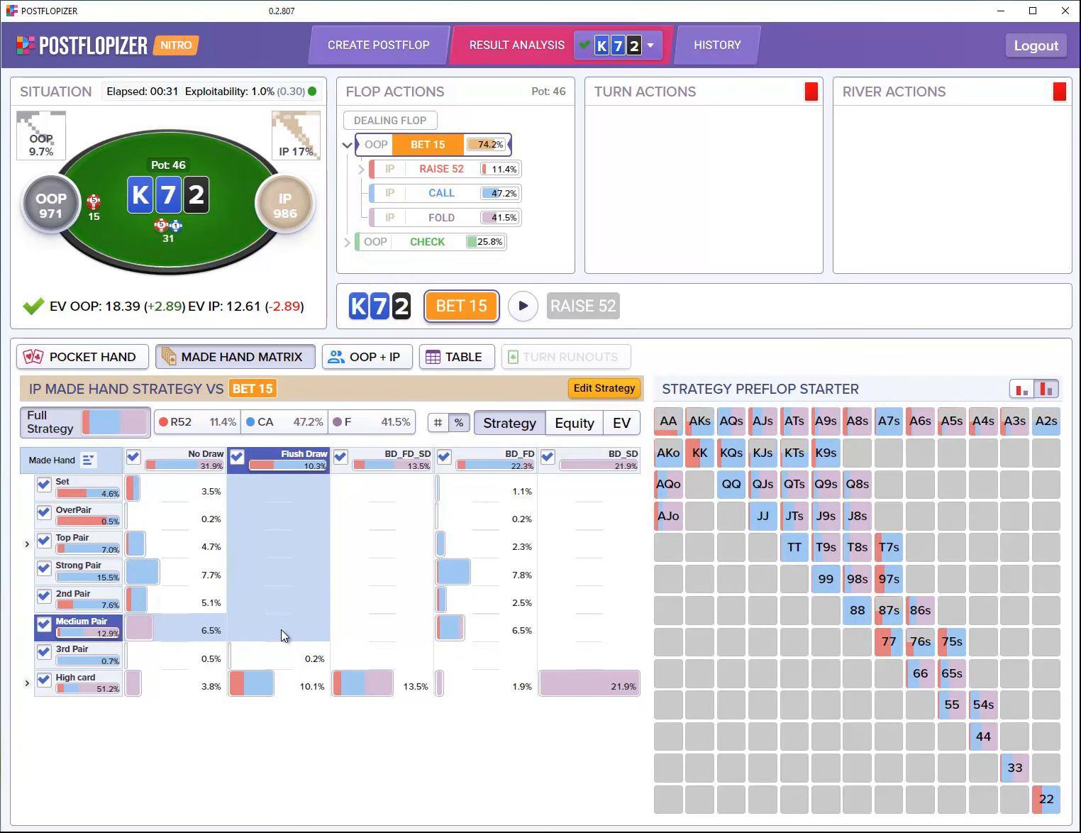
Step: Cycle the made-hand matrix through equity, EV and strategy, then show calling and folding combo counts
mouse_move(495, 630)
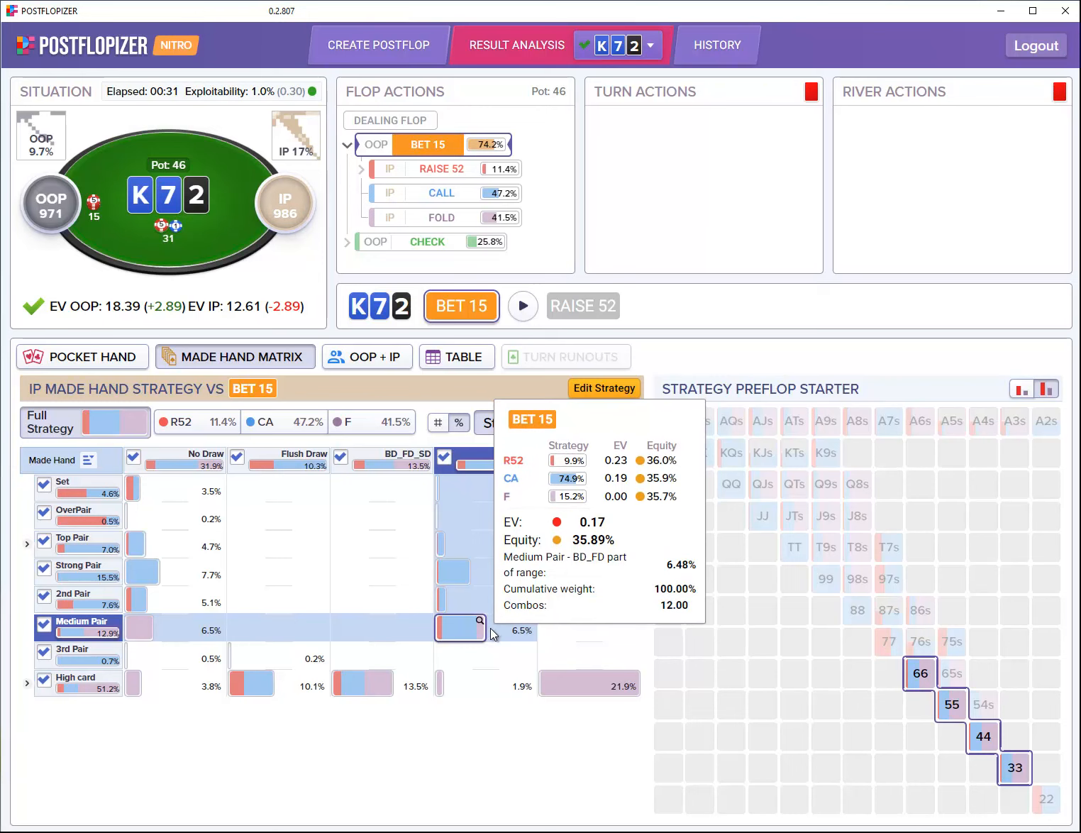
click(572, 426)
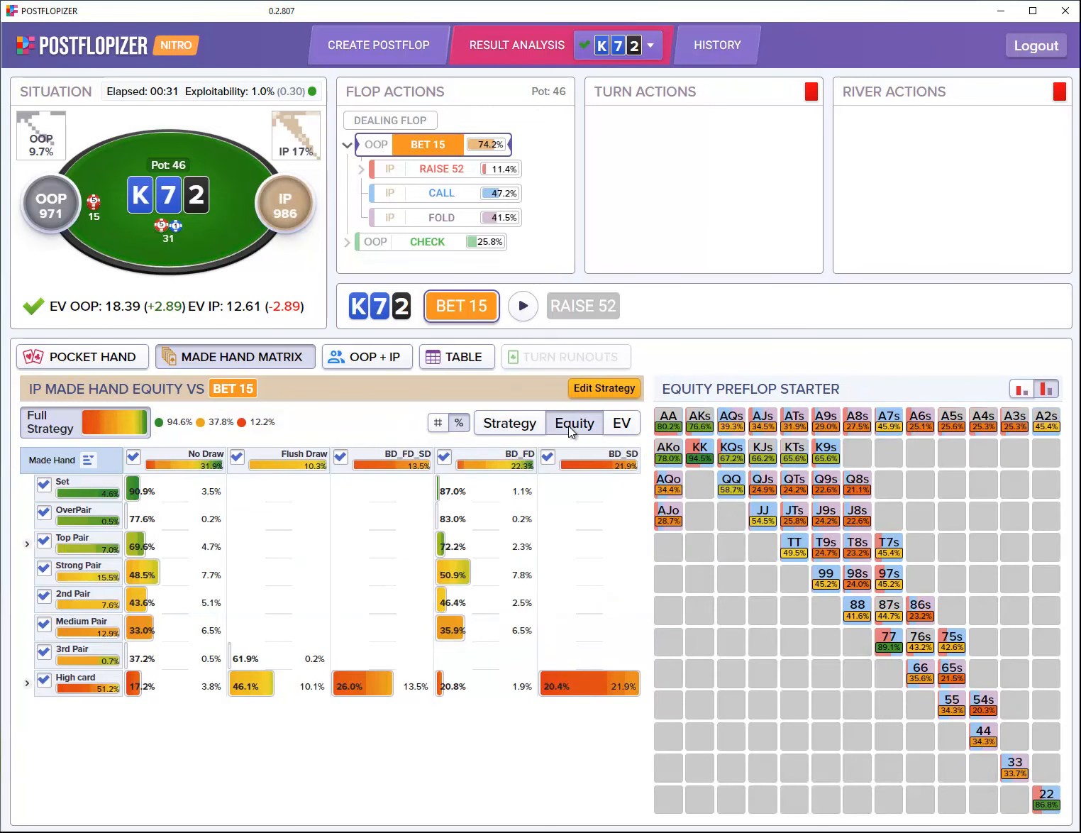
click(627, 426)
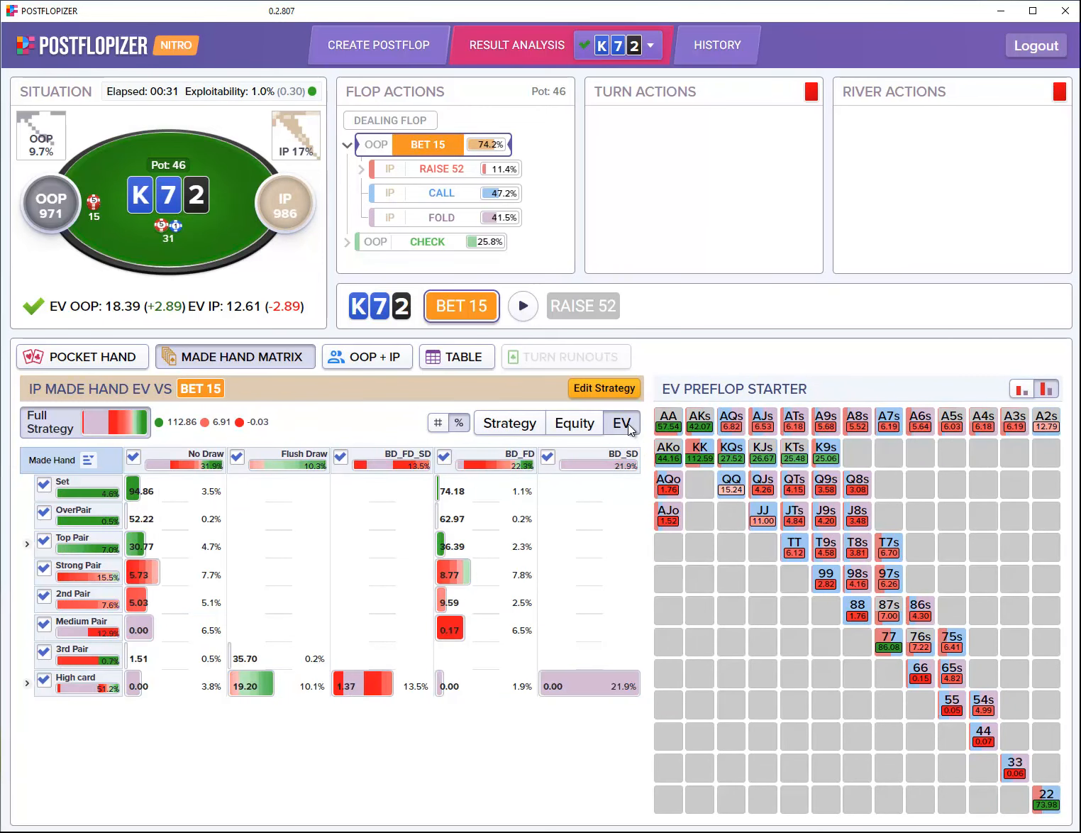
click(509, 426)
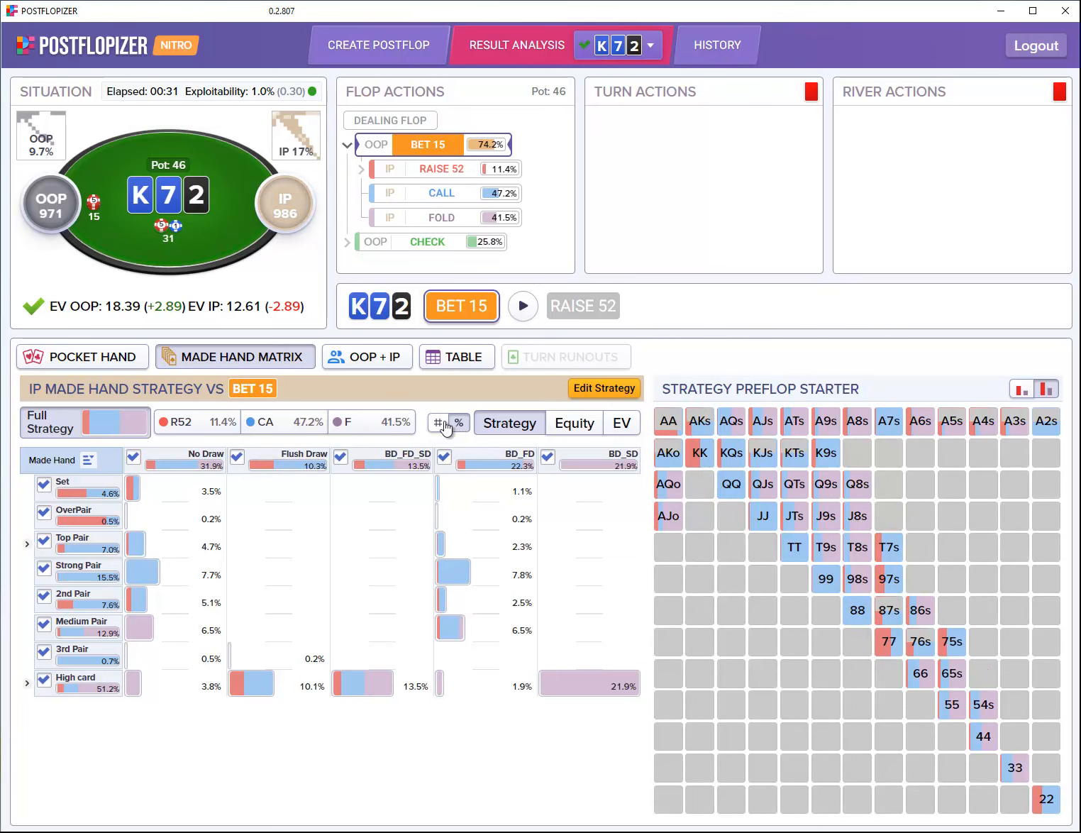
click(438, 423)
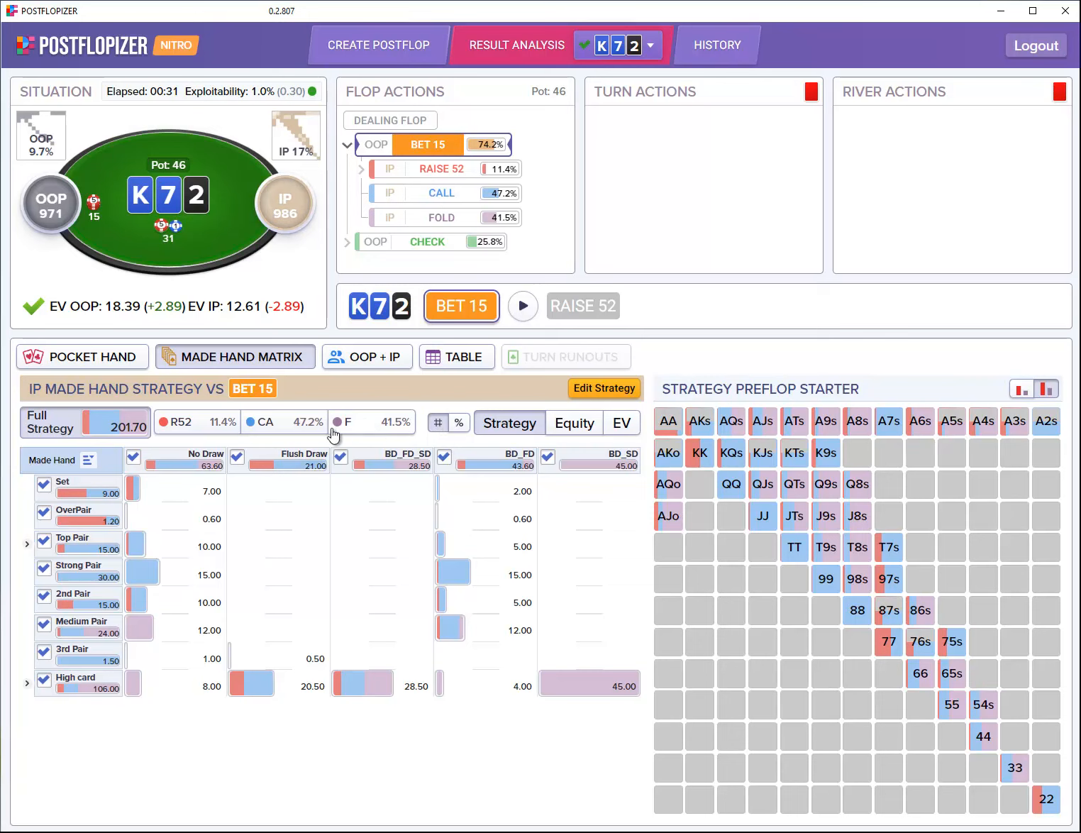
click(305, 425)
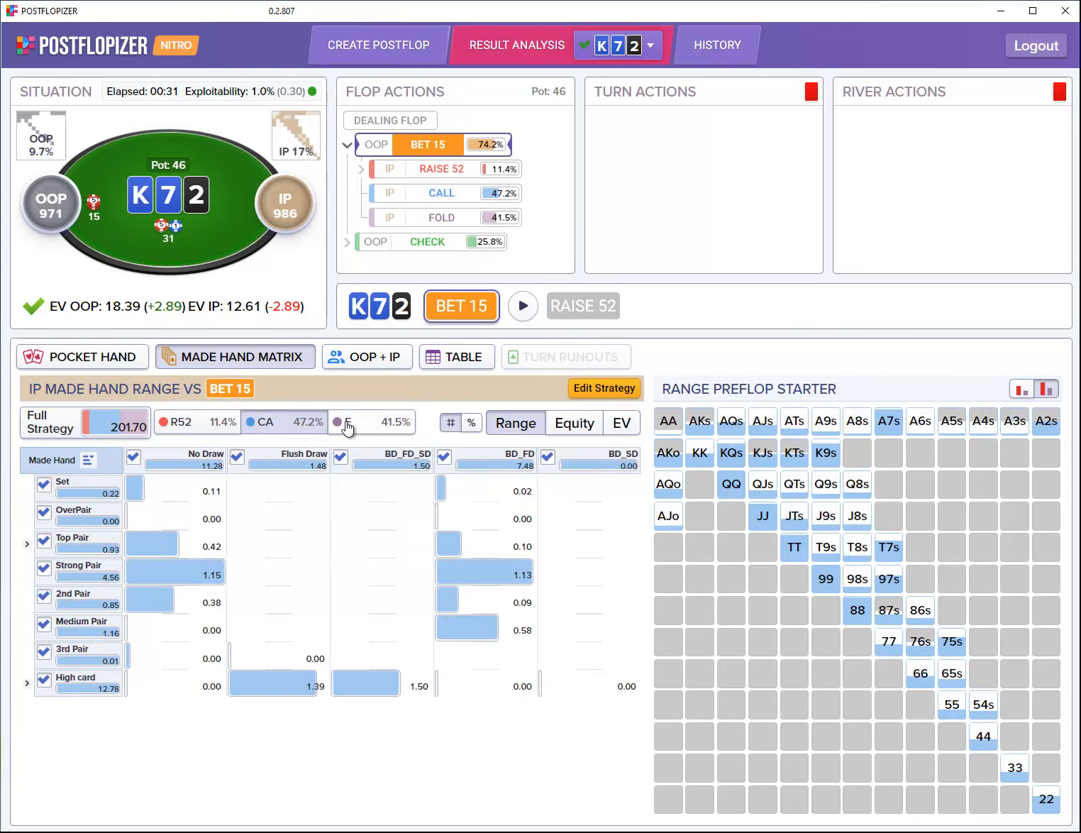
click(340, 422)
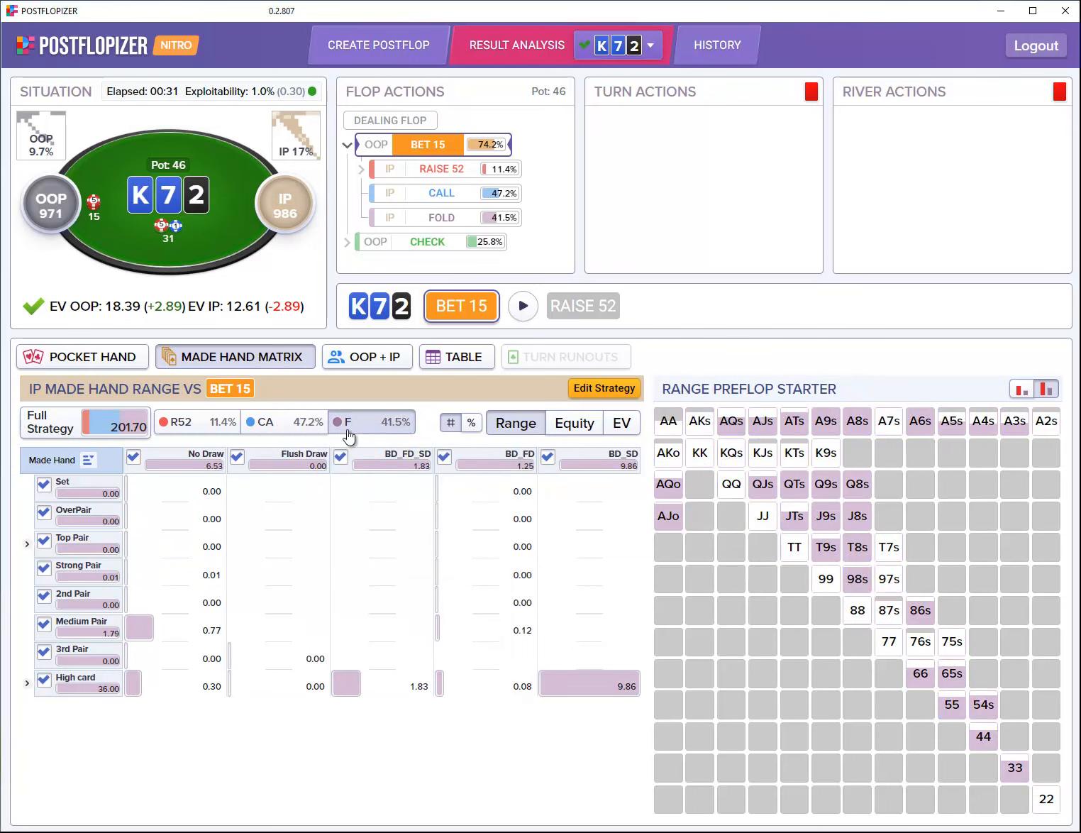
click(116, 359)
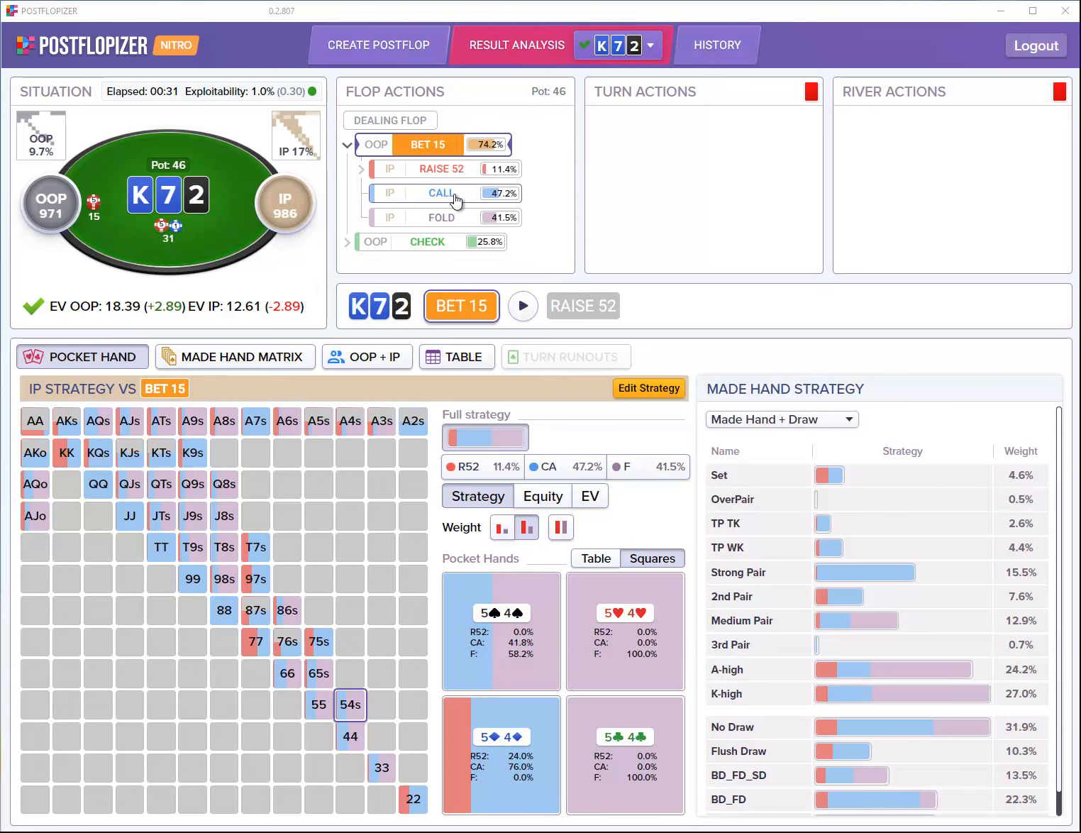
click(405, 122)
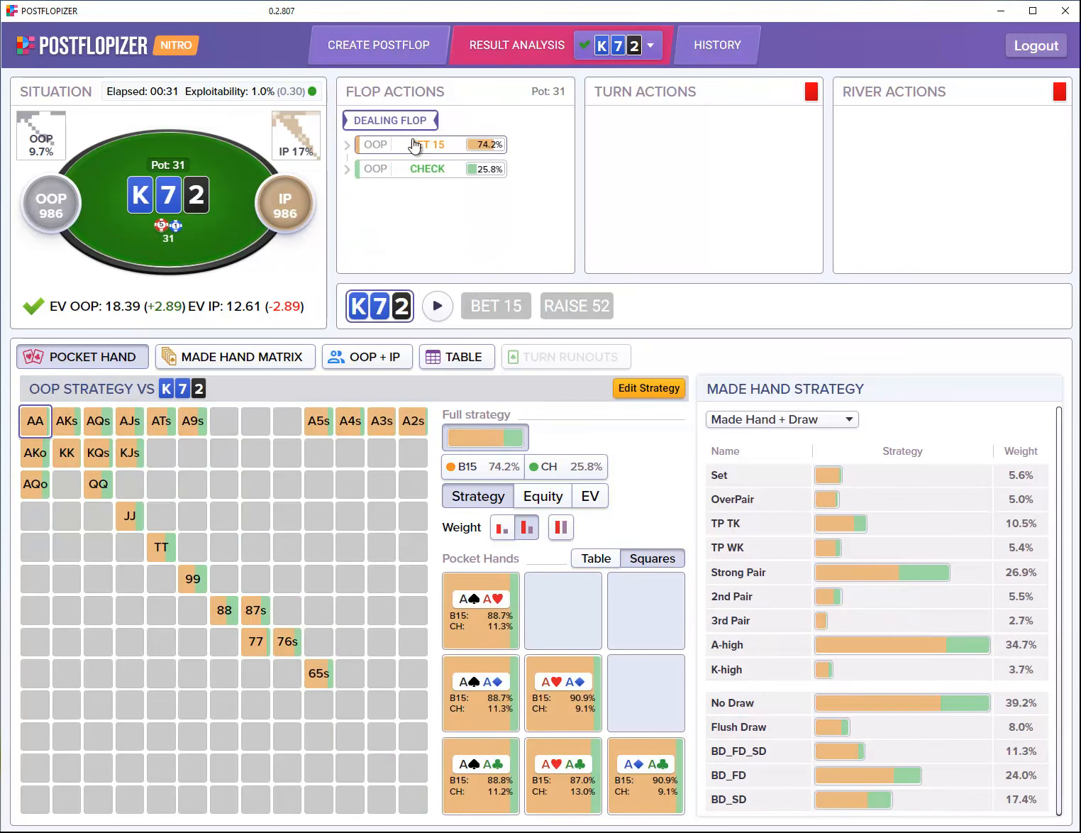
click(413, 145)
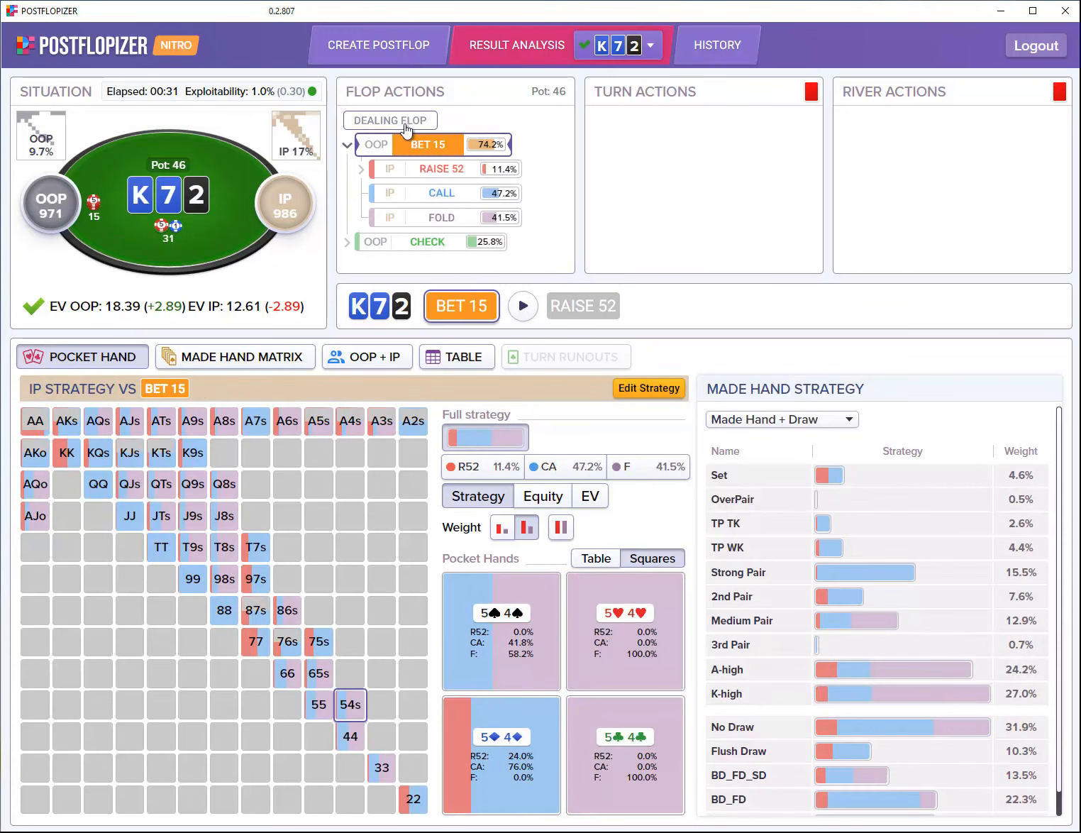
Step: Deal the 6♥ turn after OOP's flop BET 15 and IP's call (pot 61)
click(454, 194)
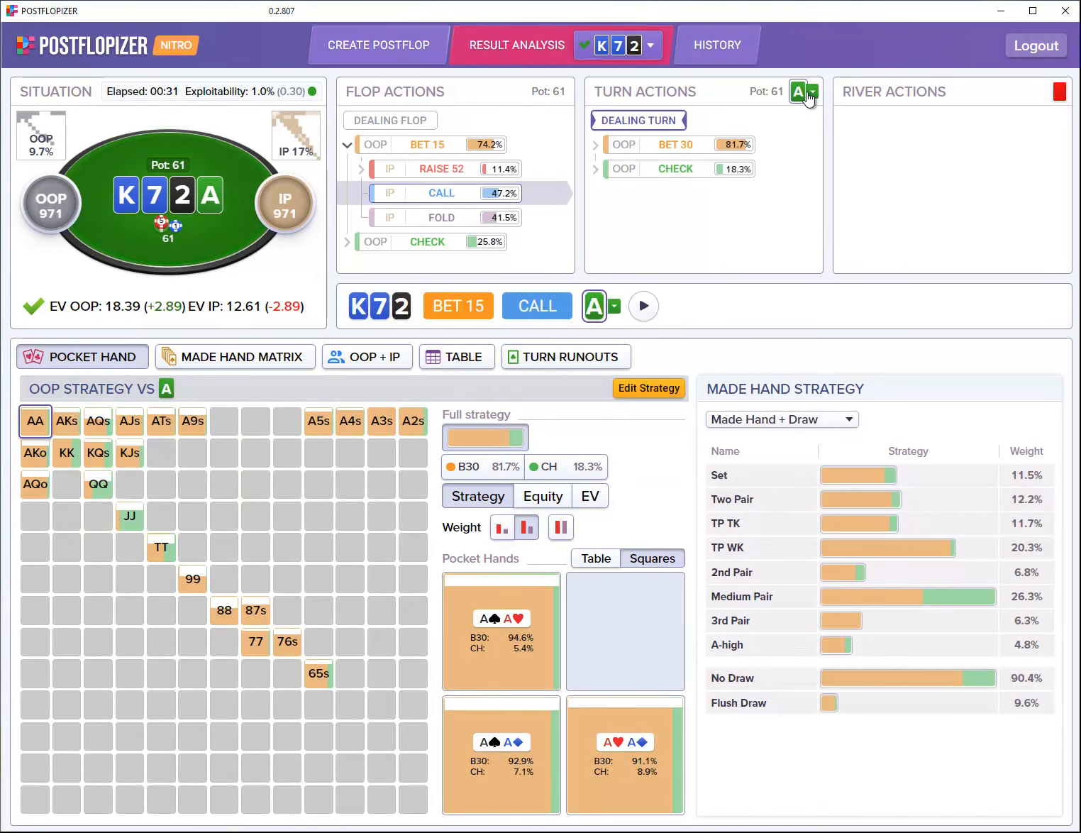
click(811, 96)
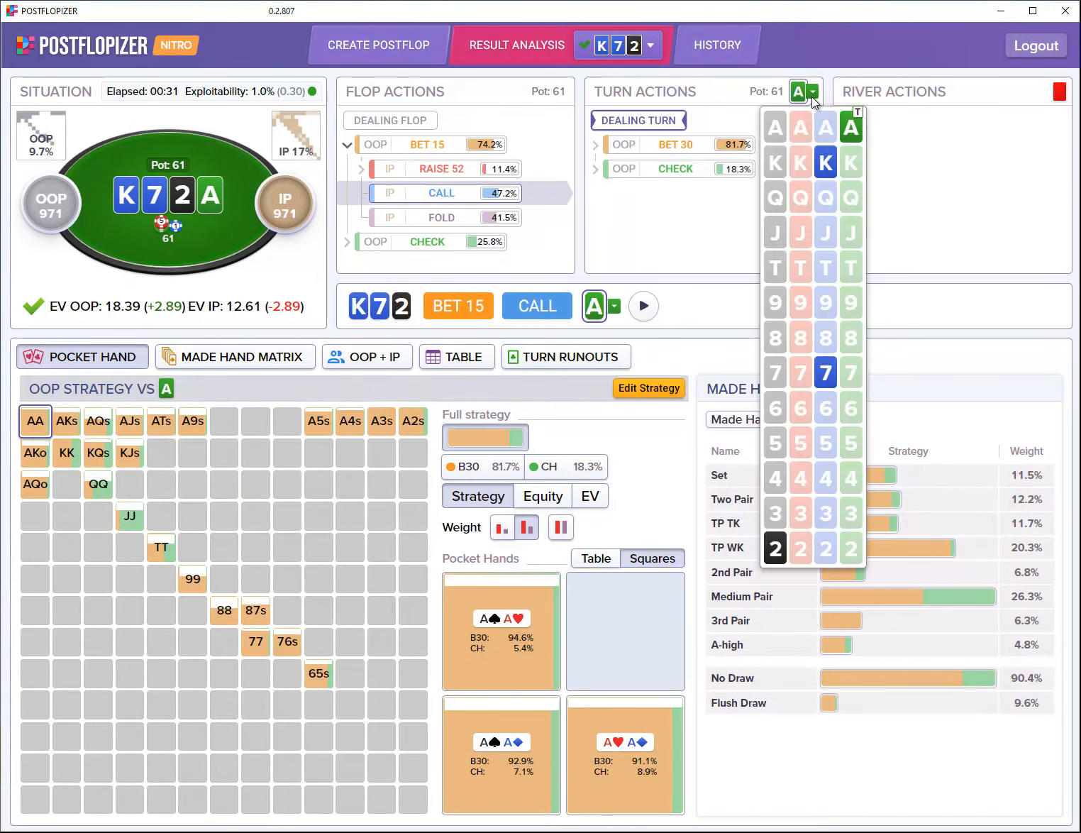
click(794, 410)
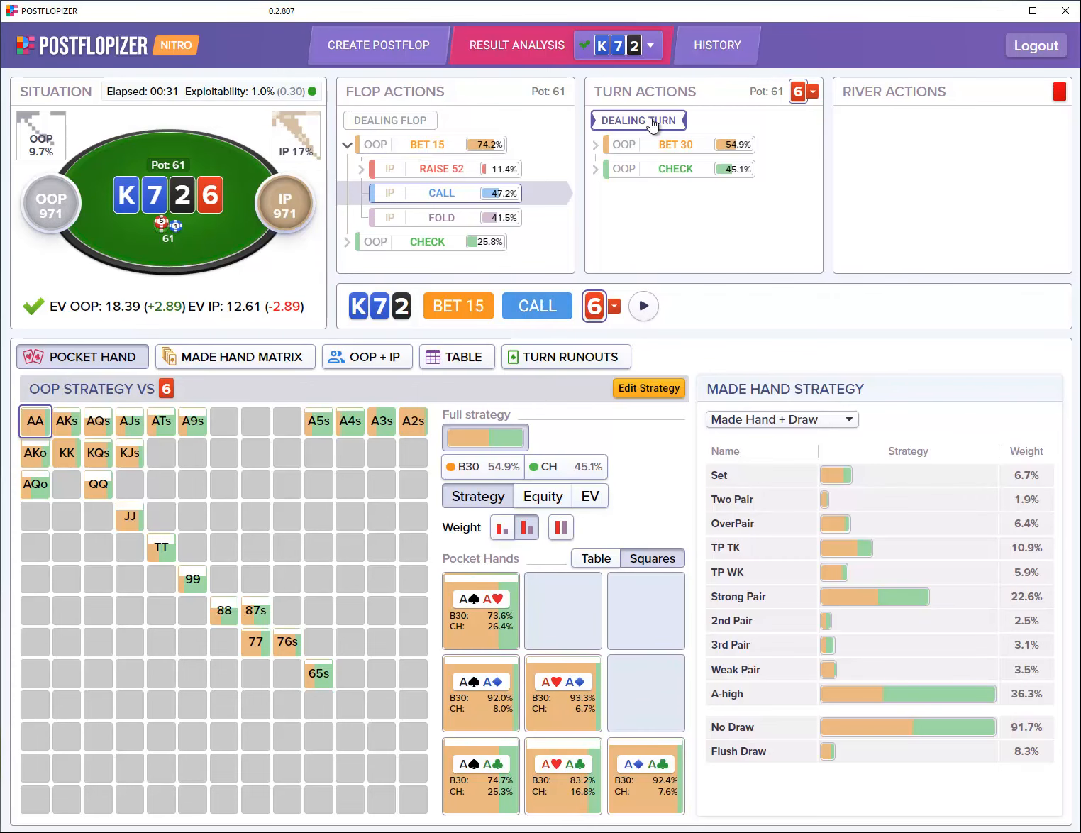
click(399, 125)
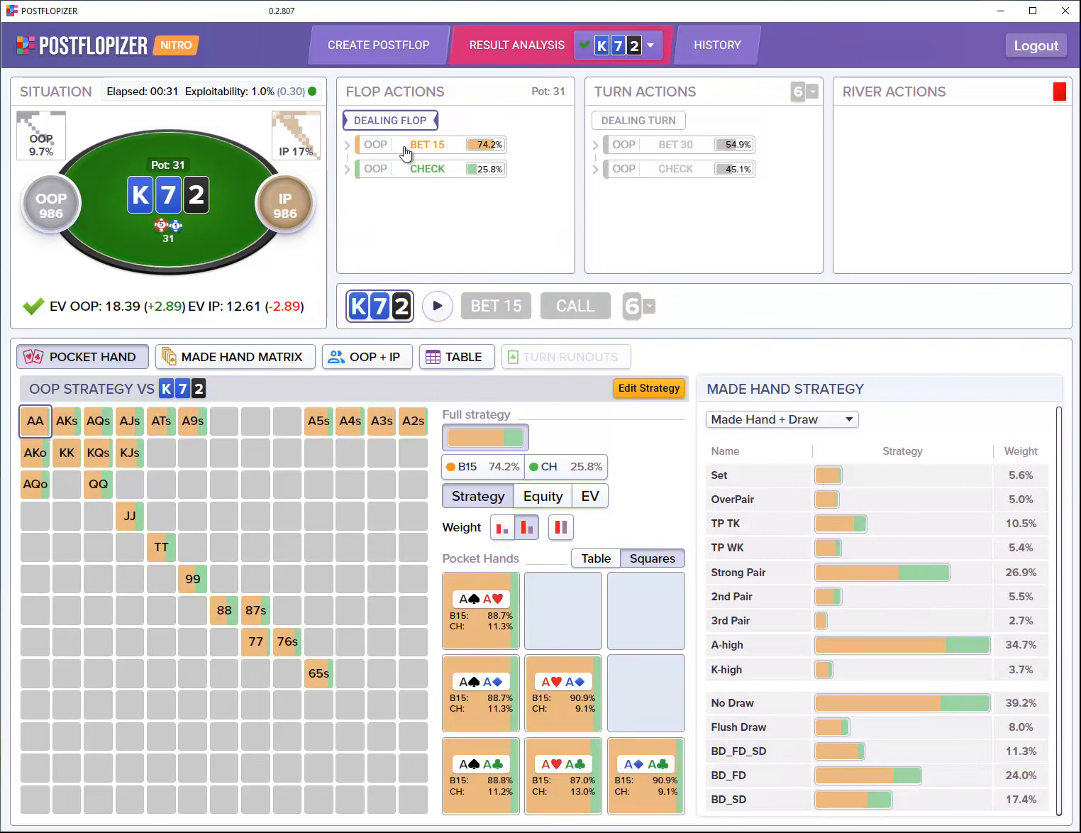
click(436, 308)
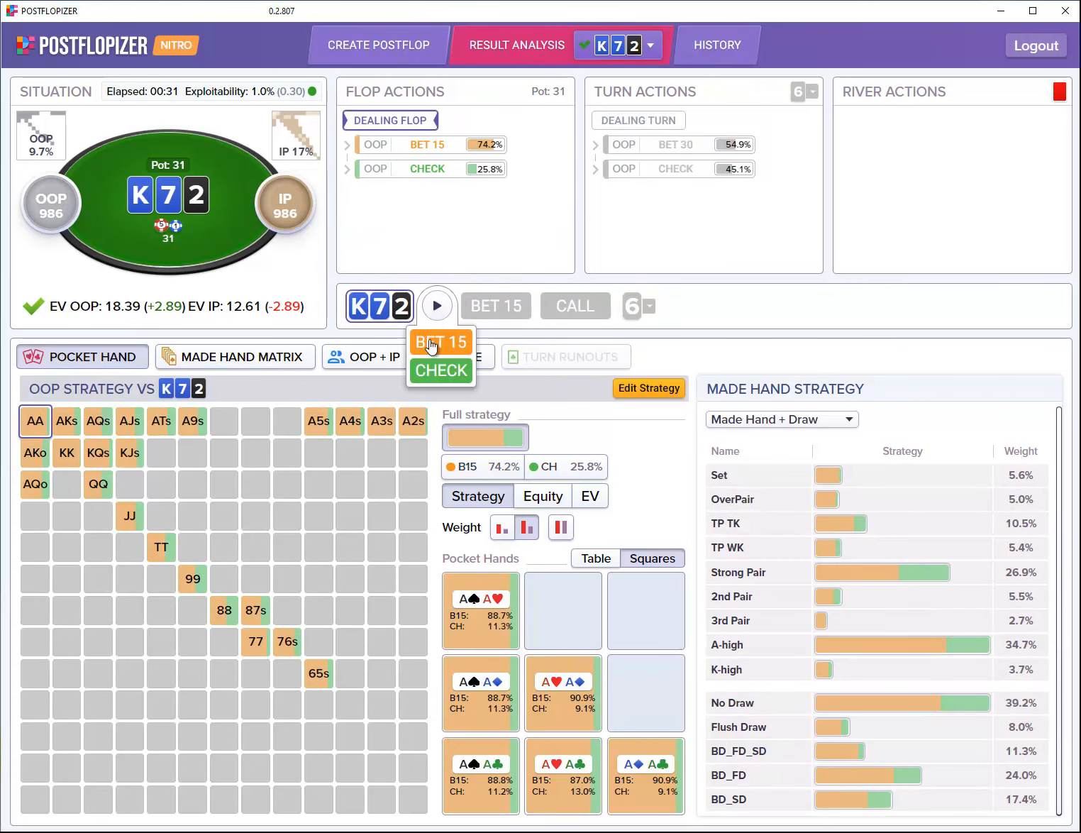
click(440, 342)
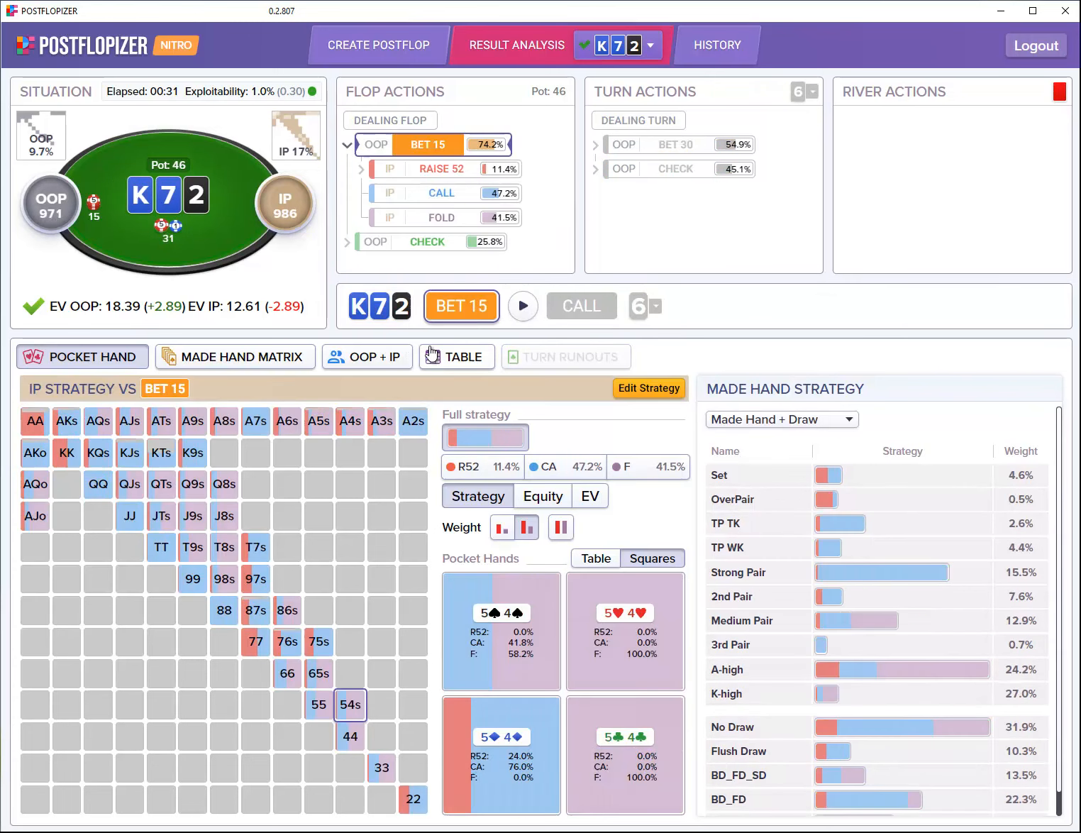
click(523, 309)
click(527, 370)
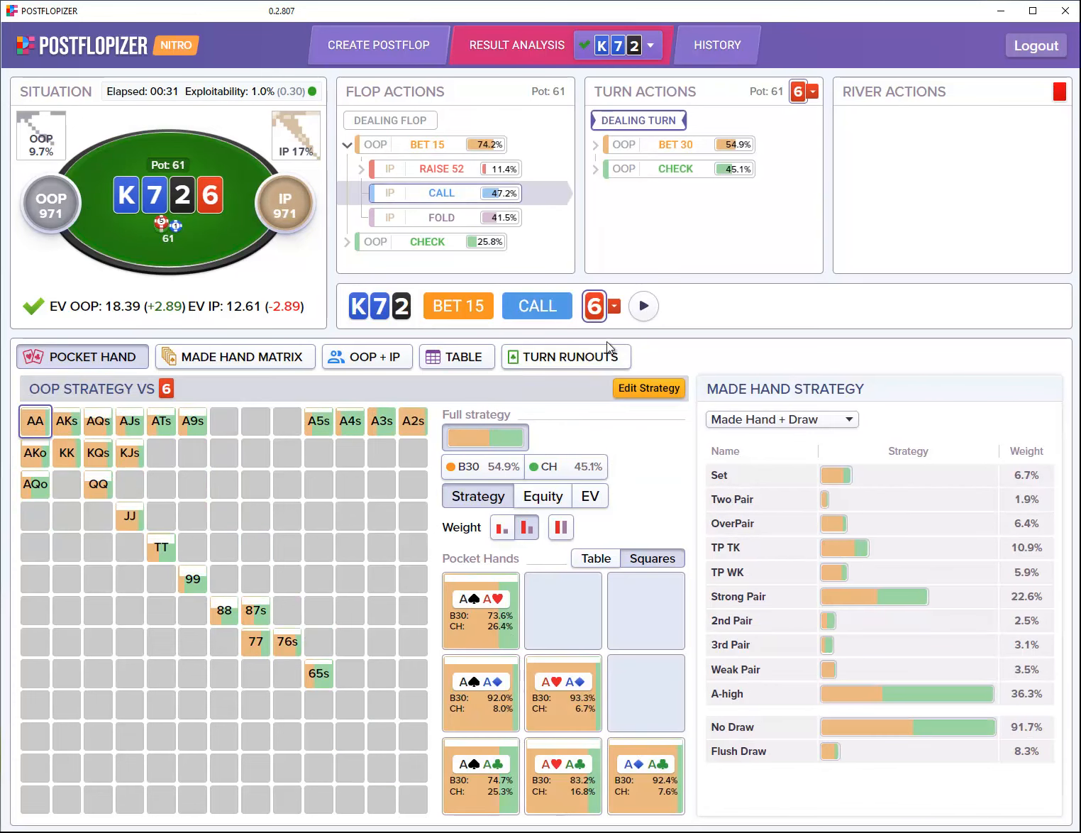
Step: Check the turn card picker, then open the turn runouts overview of OOP EV per card
click(643, 308)
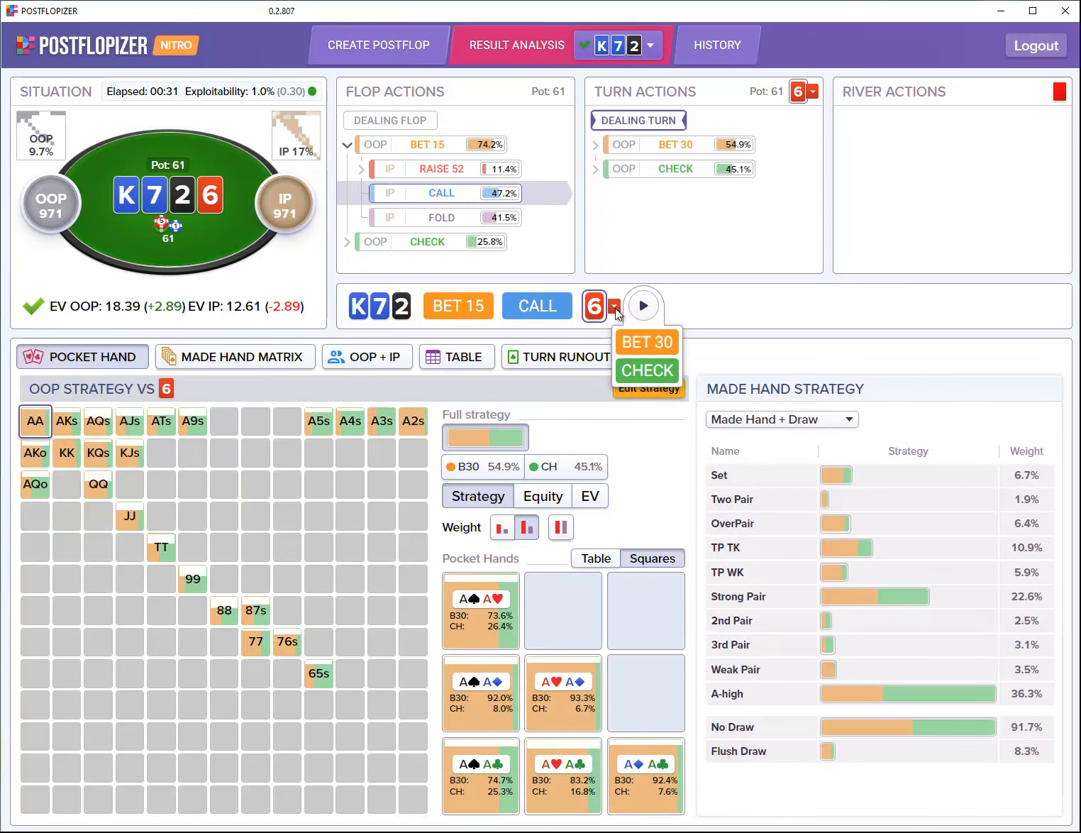
click(614, 306)
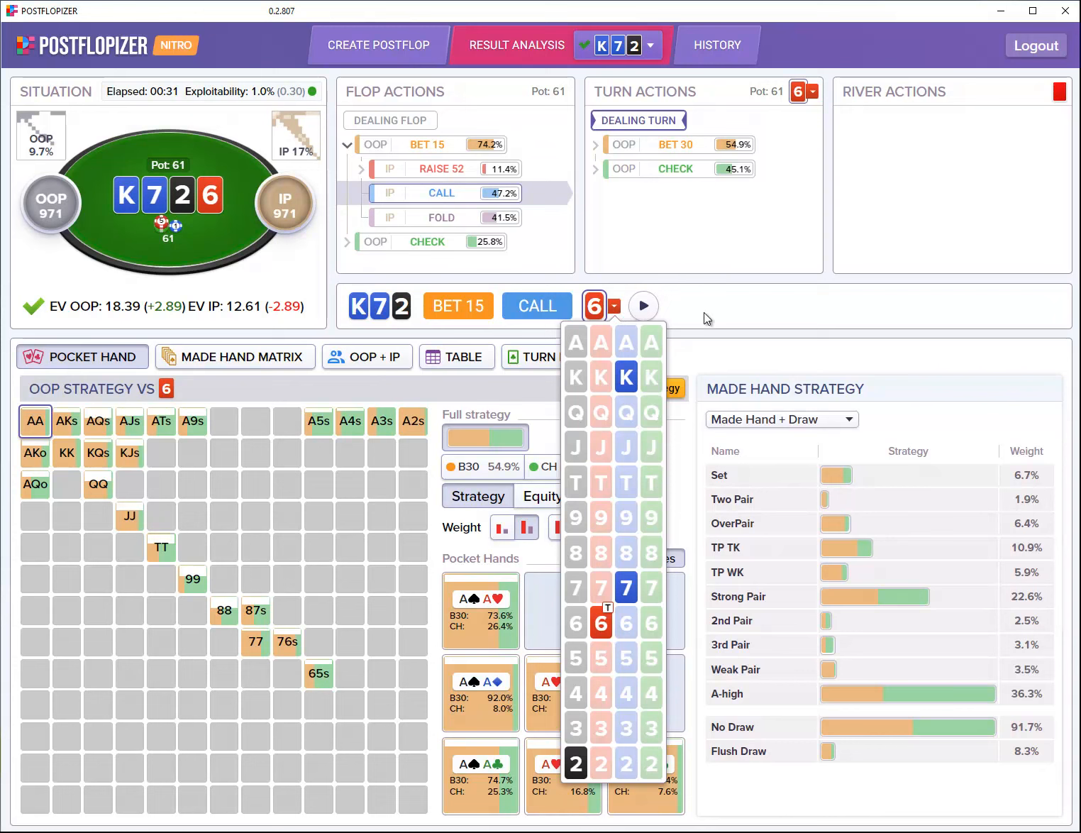
click(730, 311)
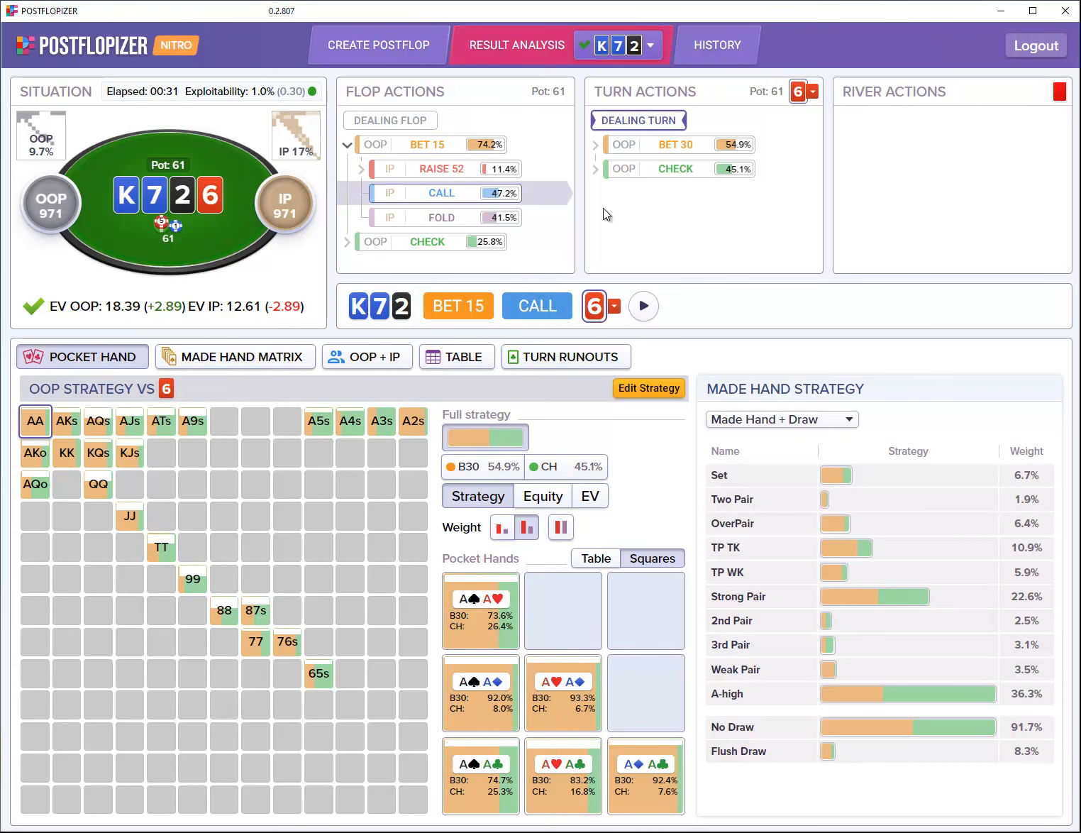
click(445, 147)
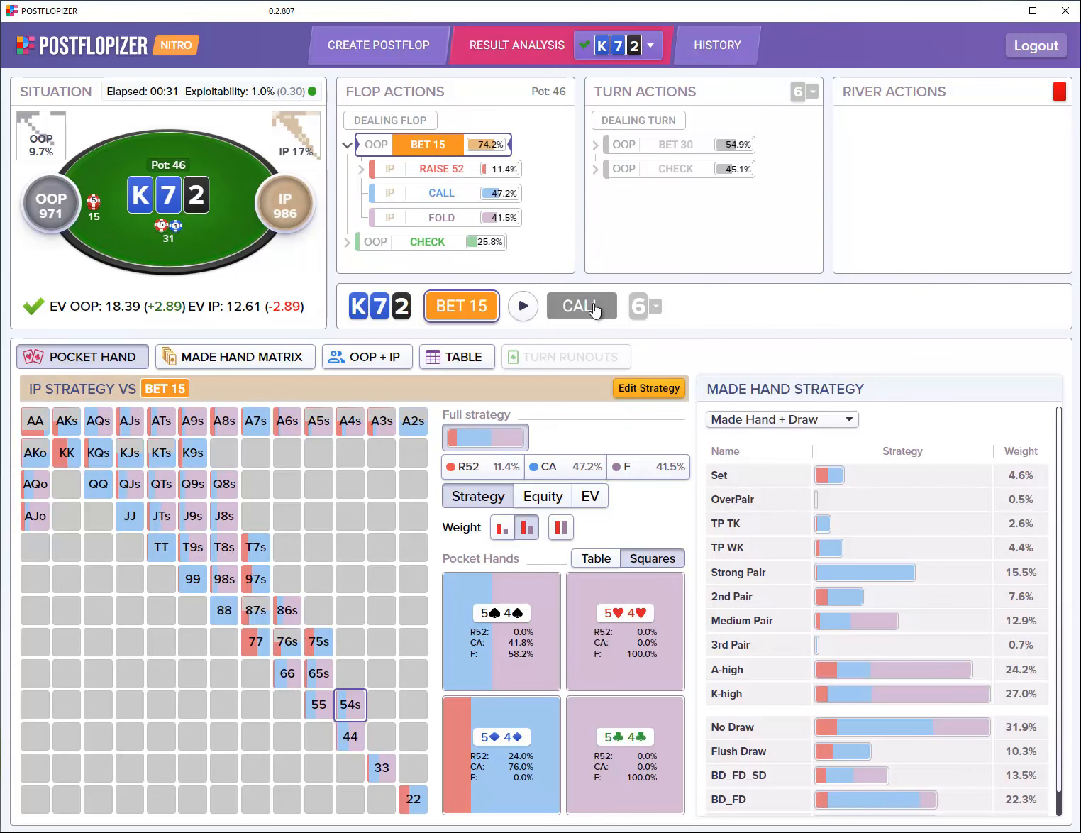
click(639, 309)
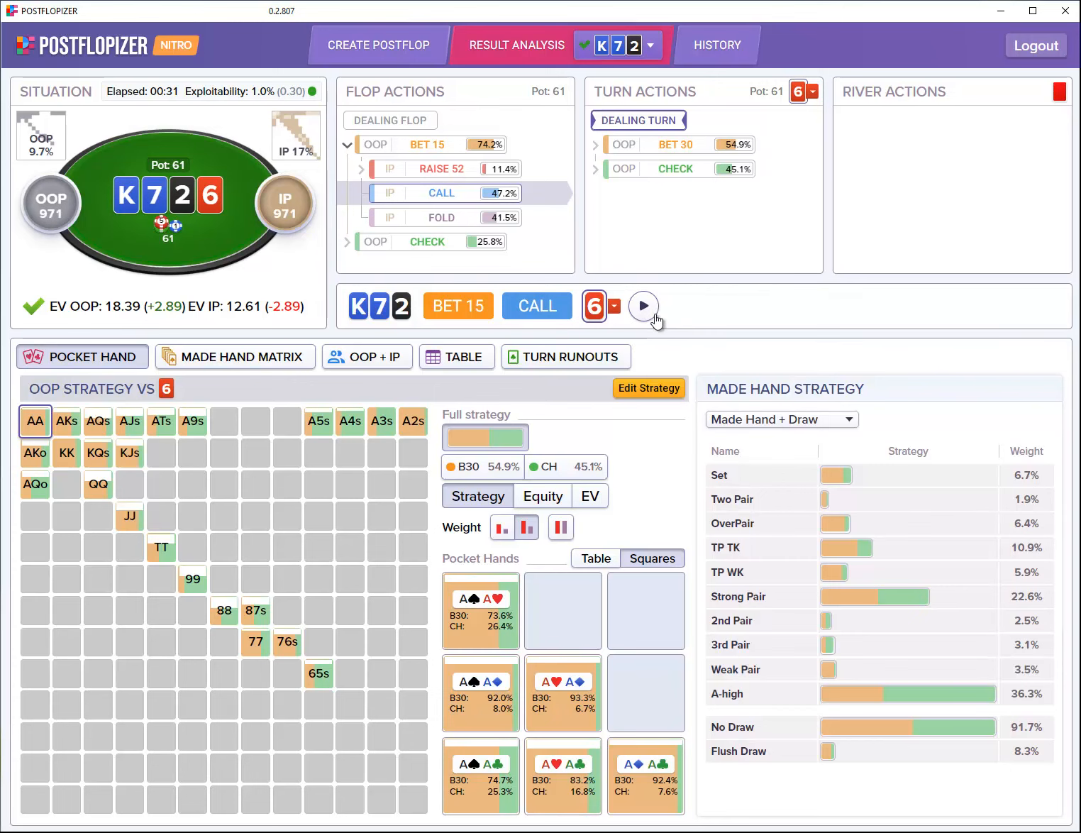
click(588, 365)
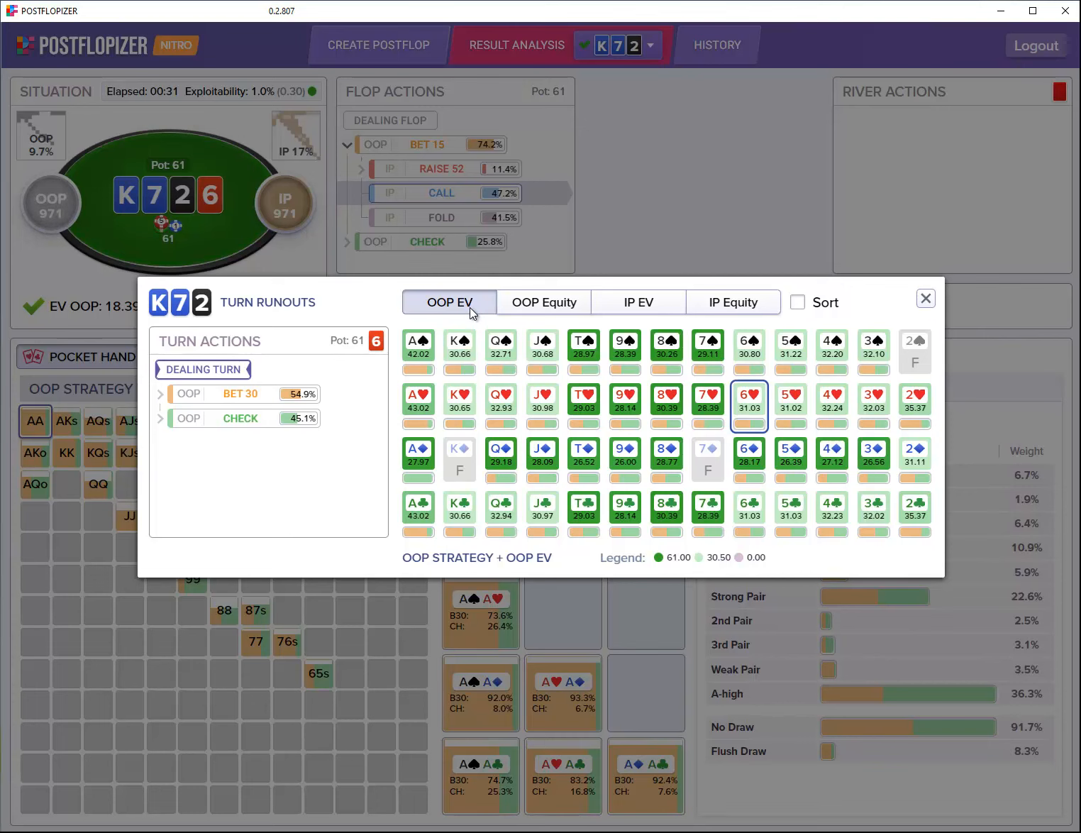
Step: Sort turn runouts highest first, compare IP EV, OOP equity and IP equity, then return to OOP EV
click(452, 335)
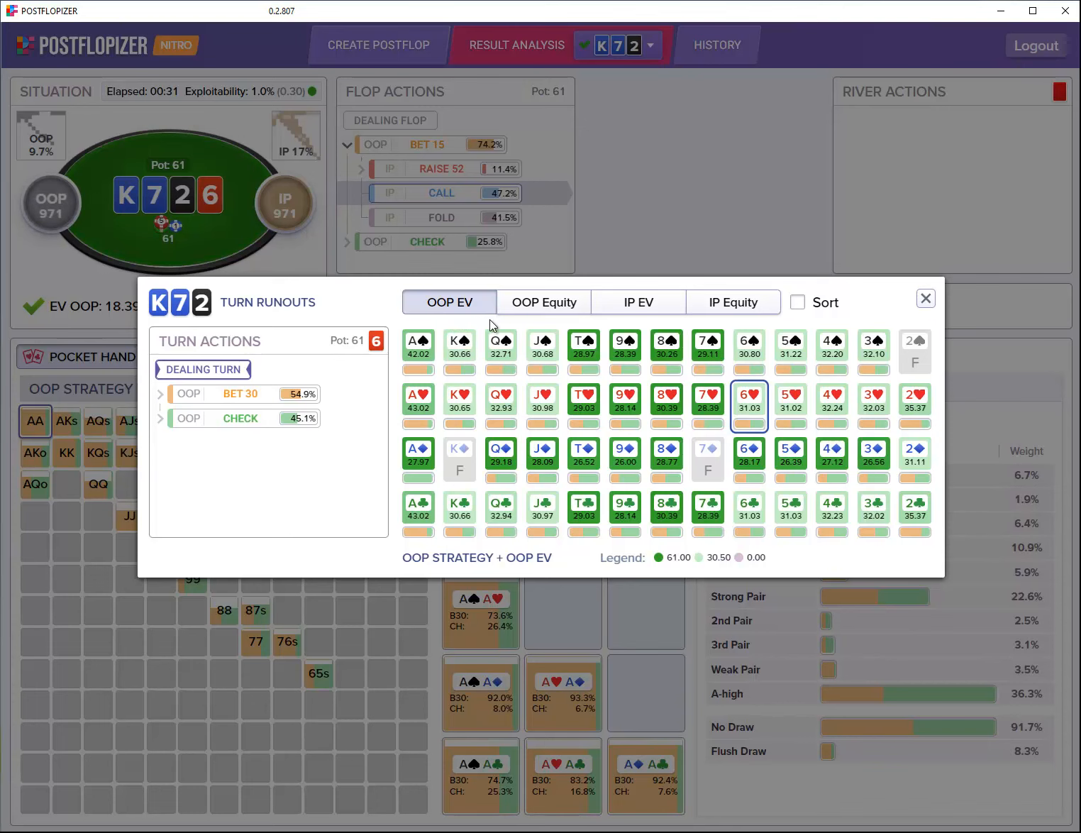
click(805, 306)
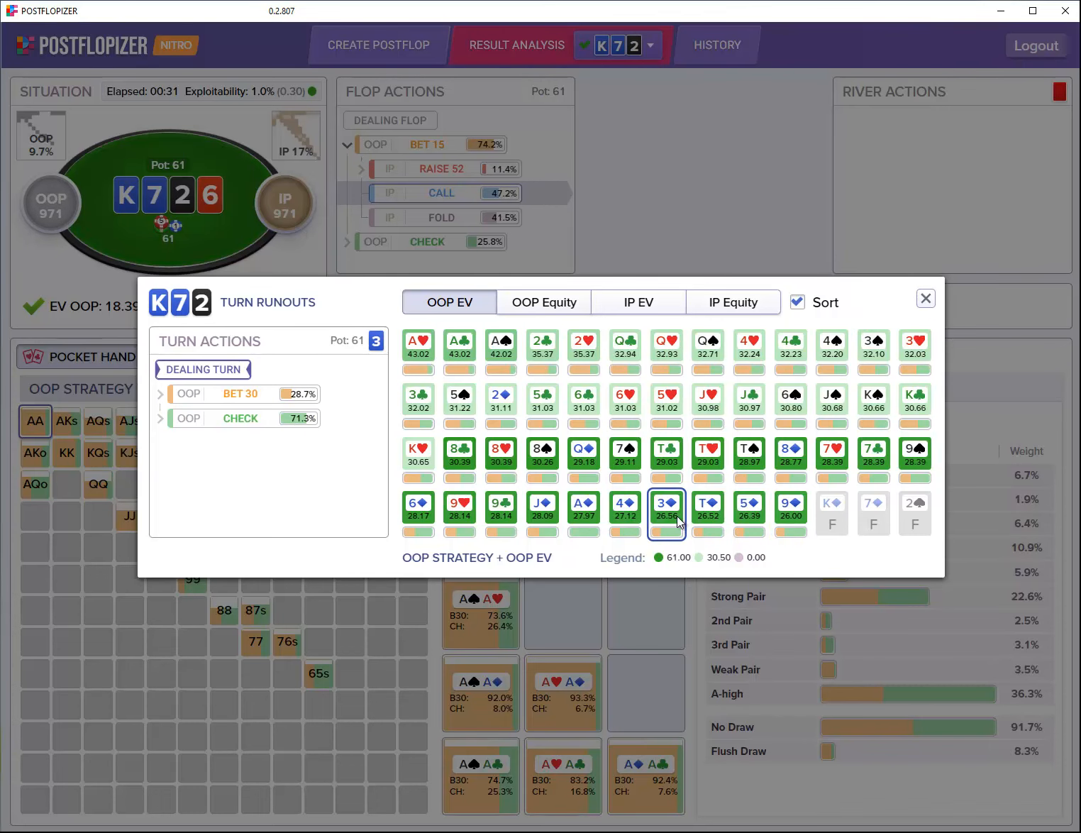
click(667, 311)
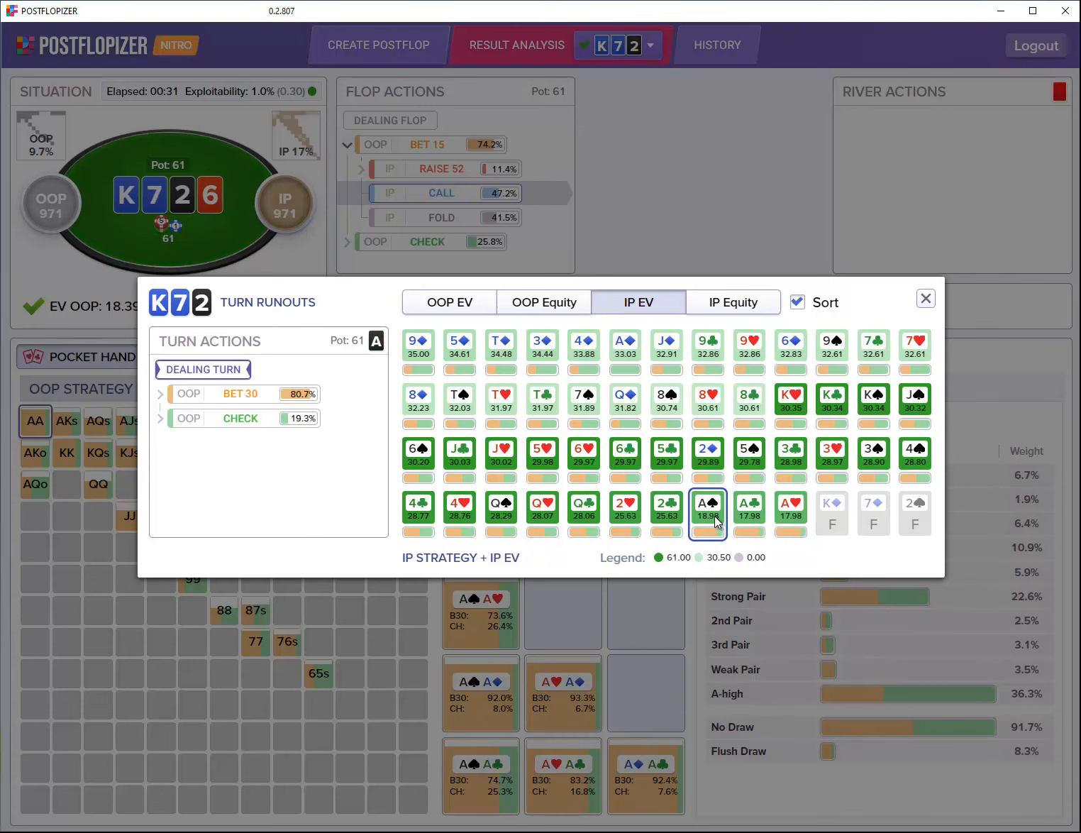
click(561, 302)
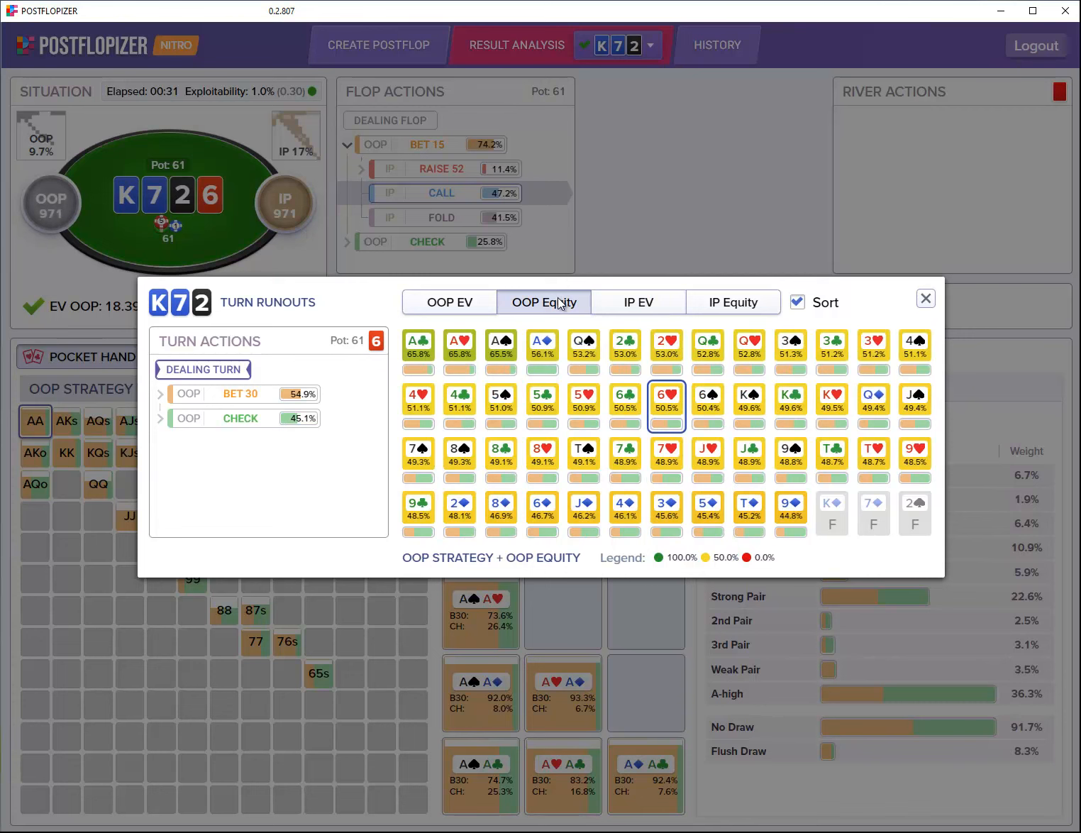
click(738, 310)
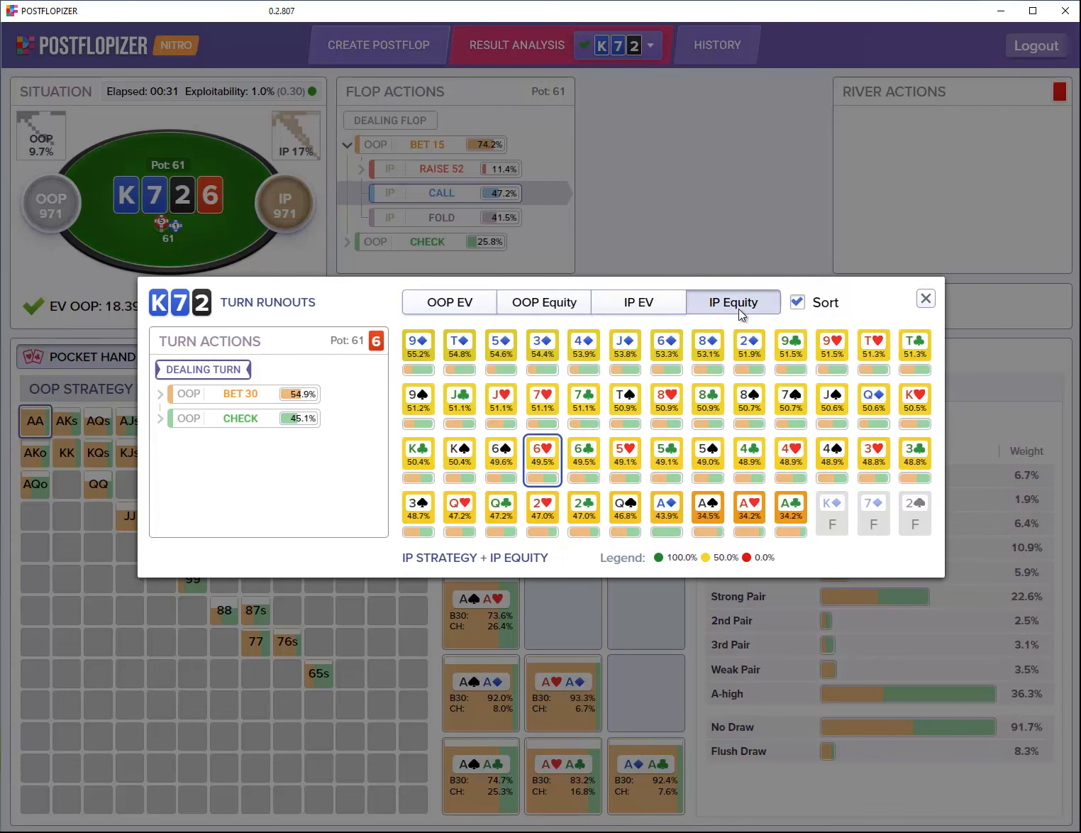
click(479, 306)
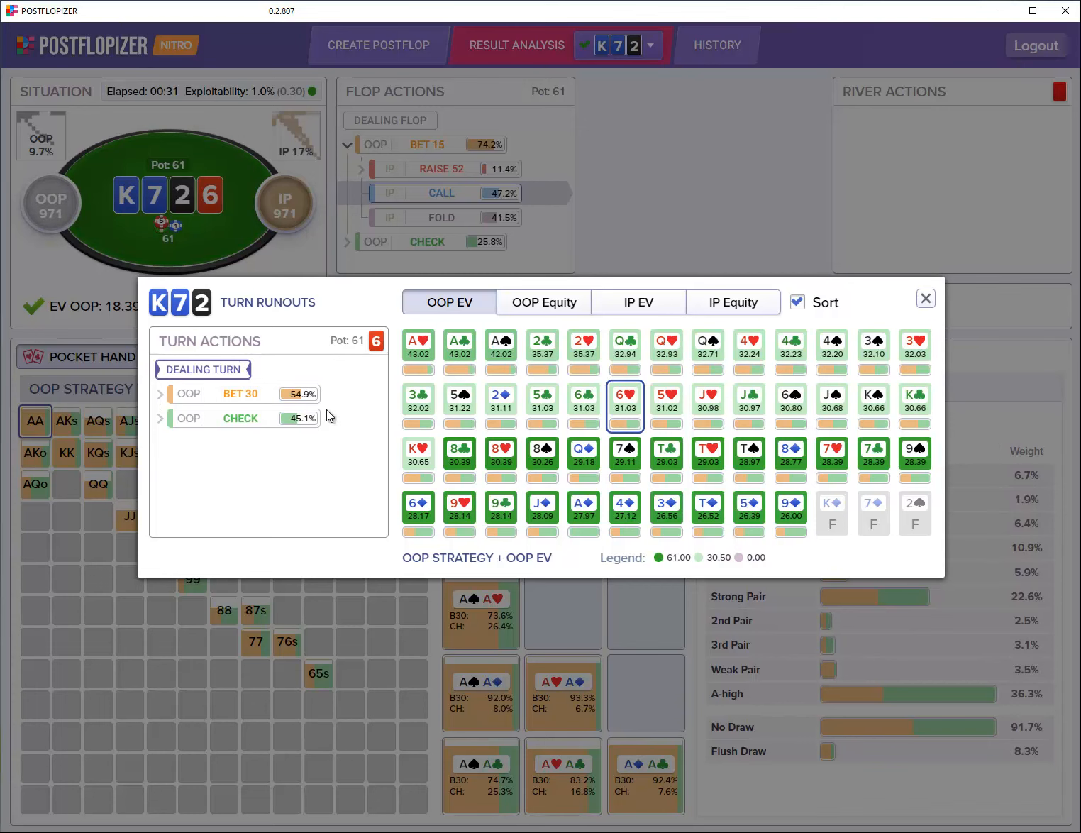
click(429, 371)
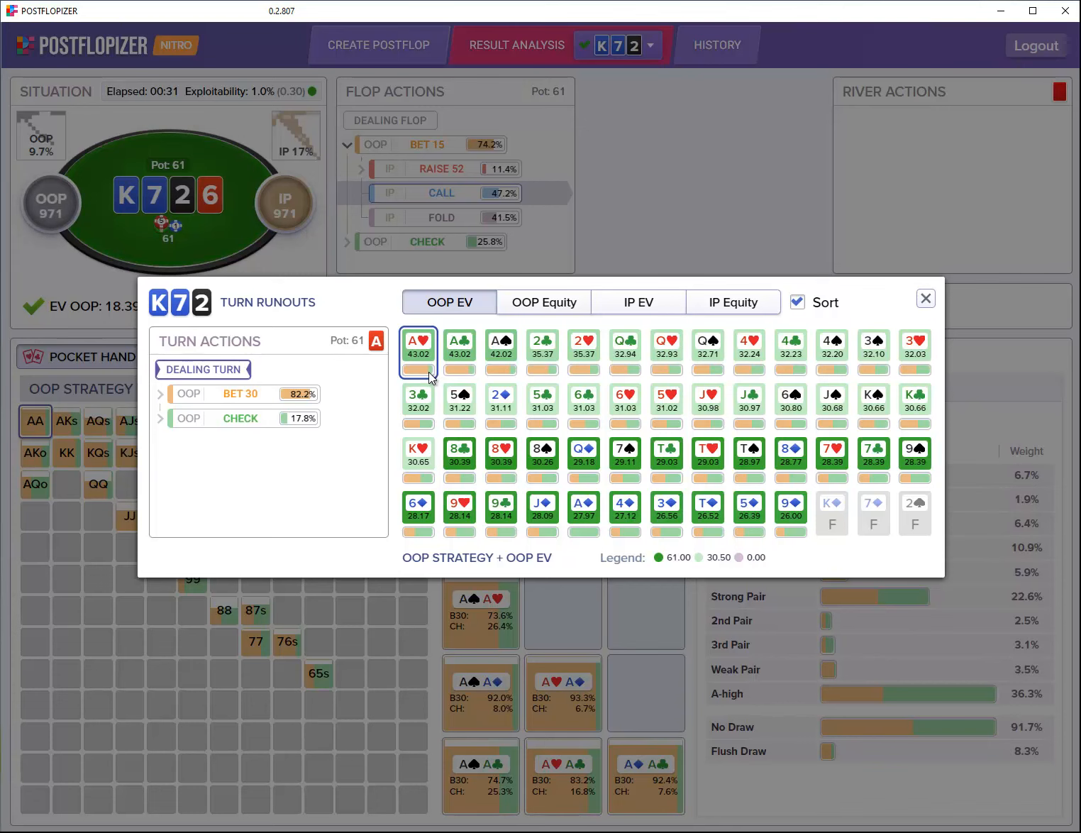
click(449, 370)
click(425, 370)
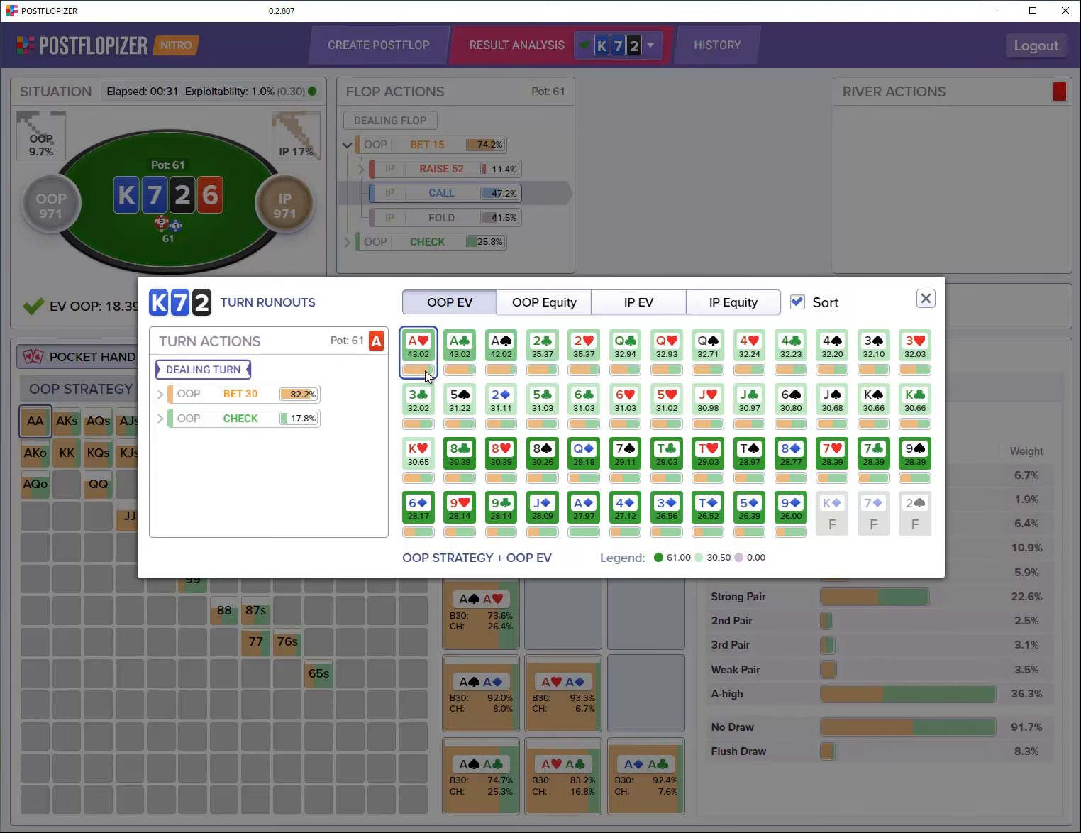
click(780, 531)
click(757, 528)
click(786, 529)
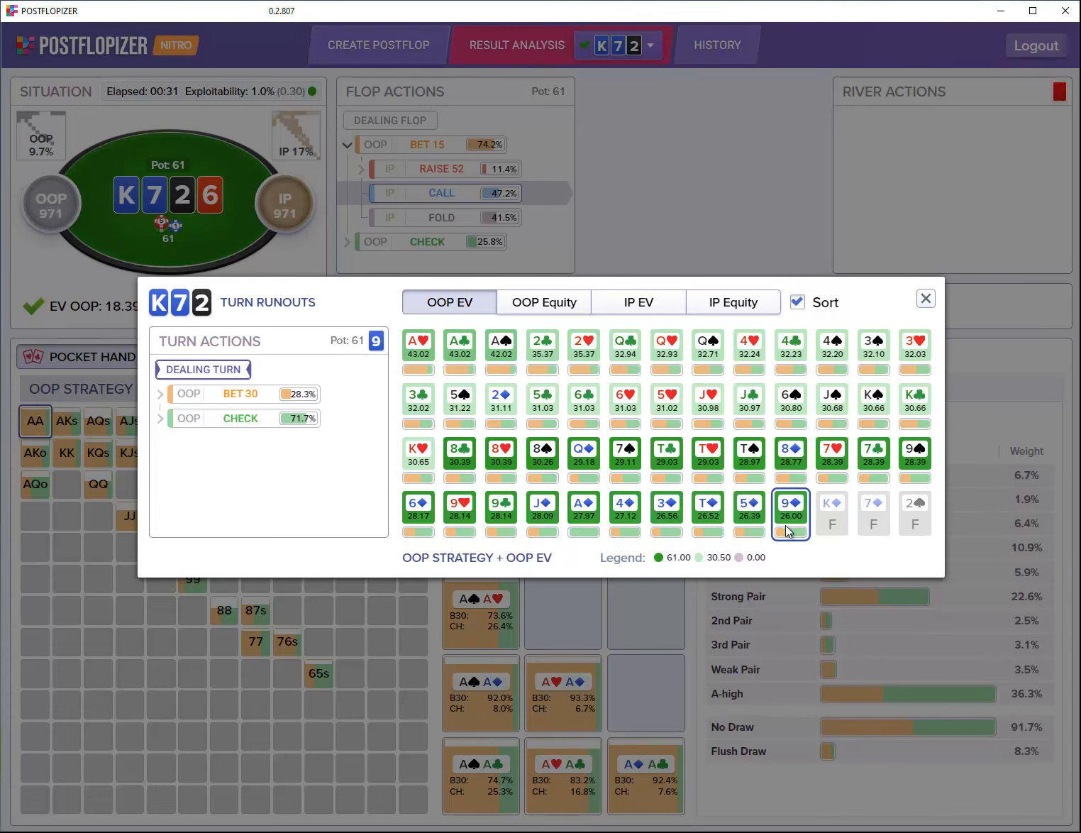
click(758, 529)
click(718, 529)
click(676, 529)
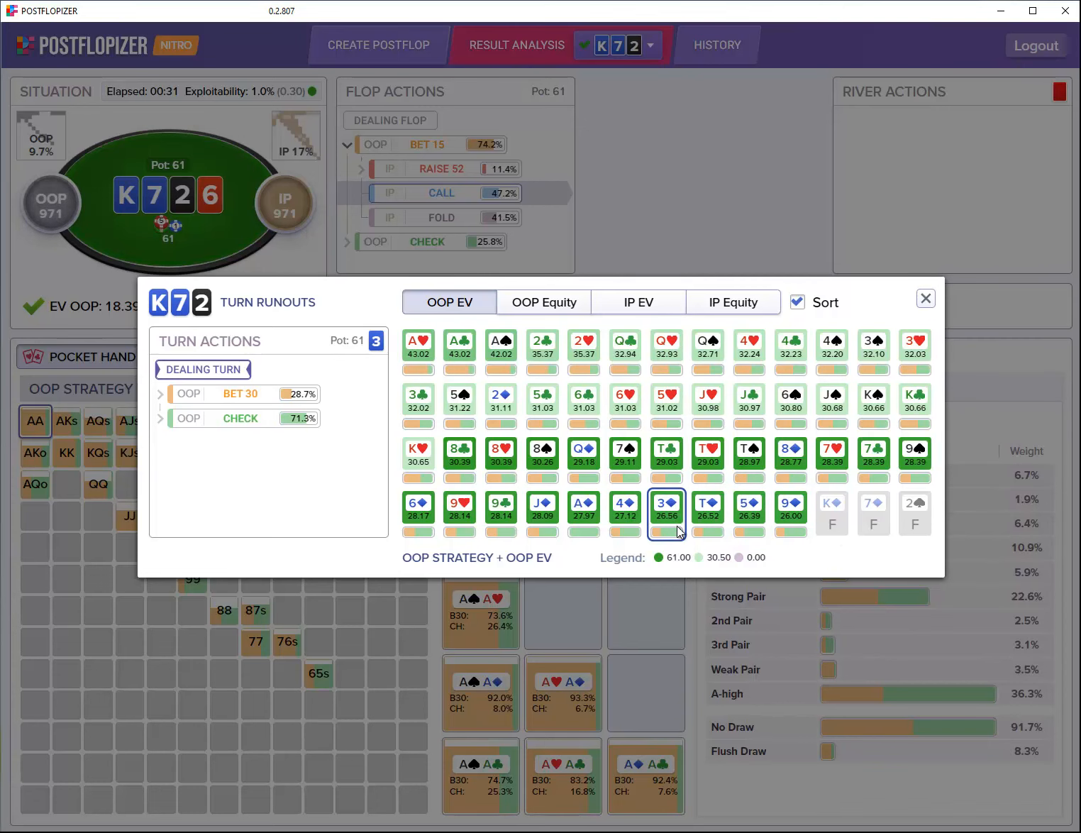
click(579, 518)
click(625, 403)
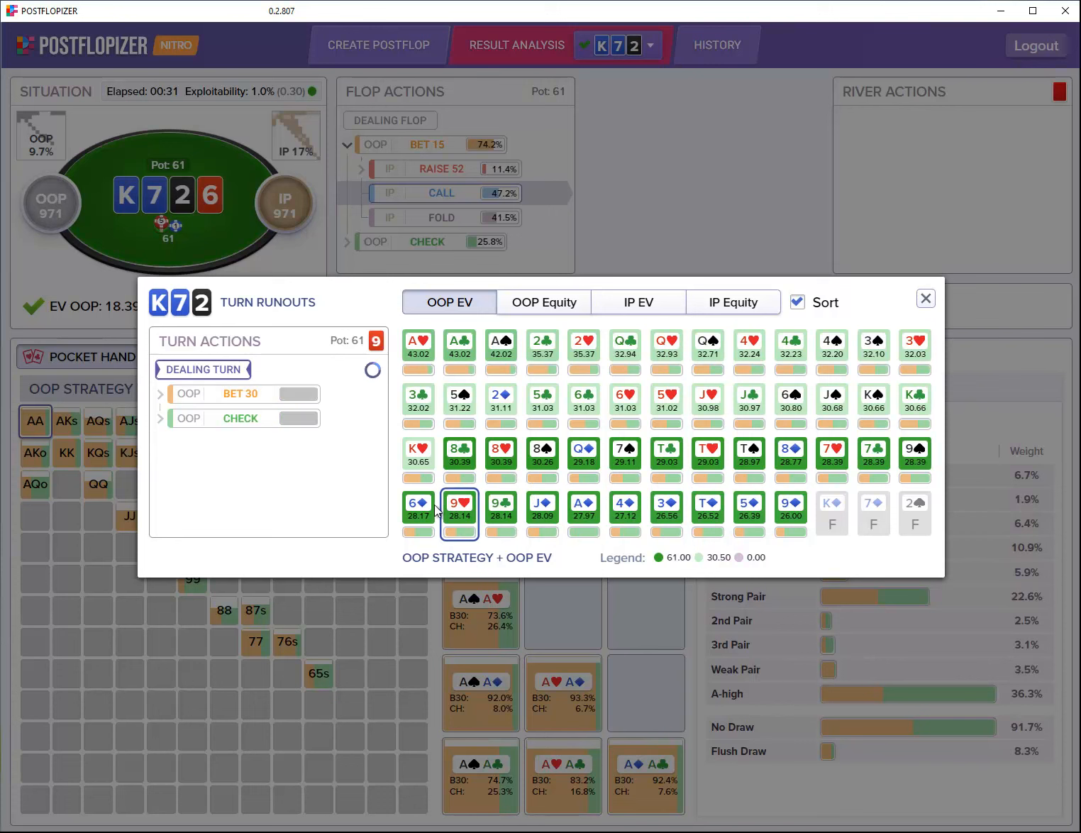
click(252, 398)
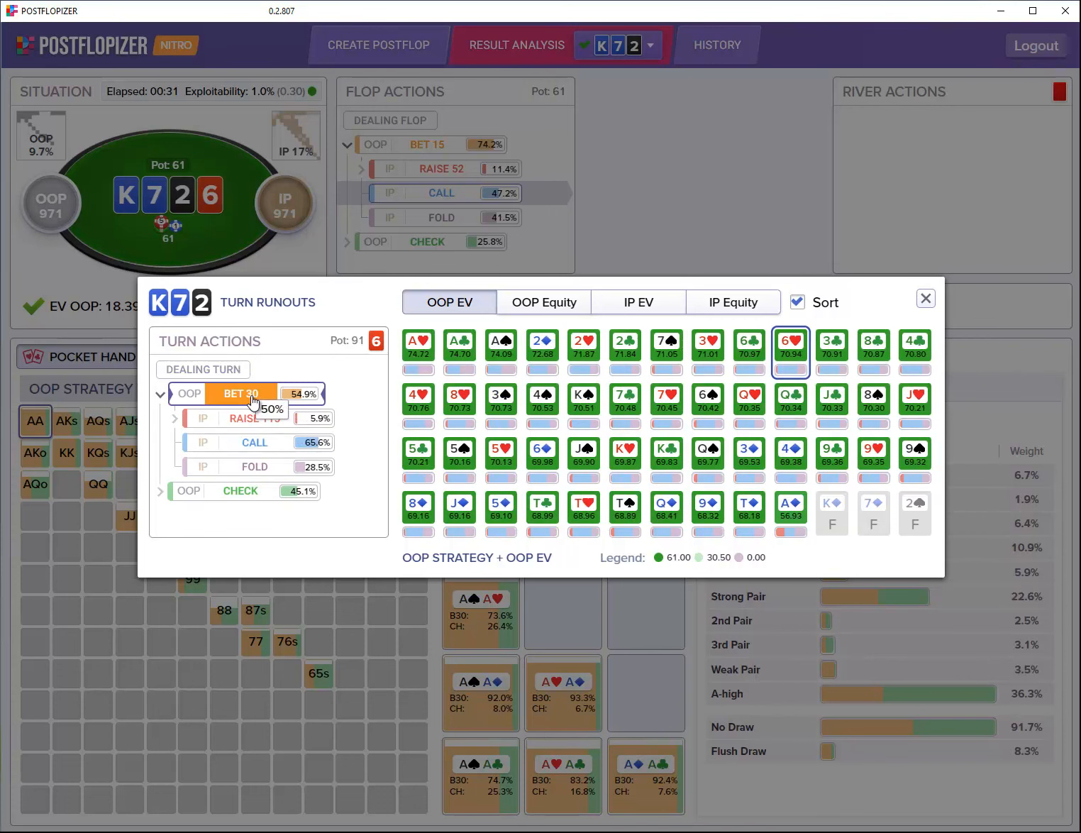
click(253, 419)
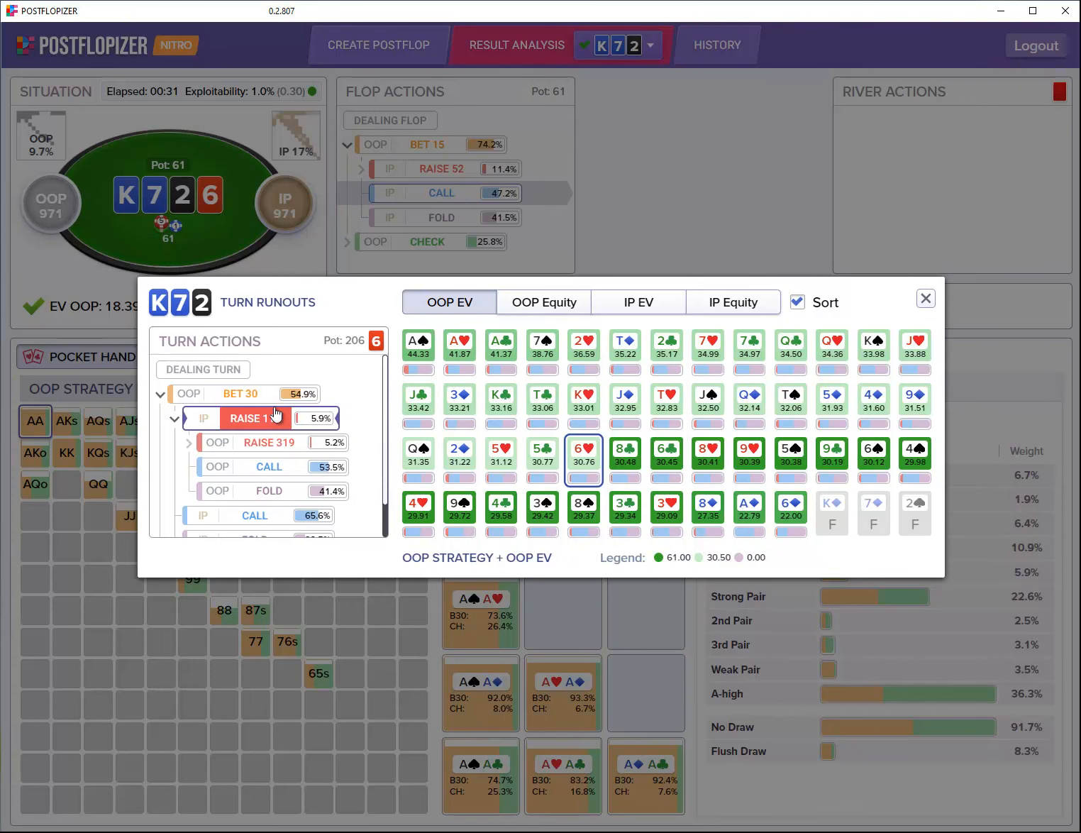
click(201, 371)
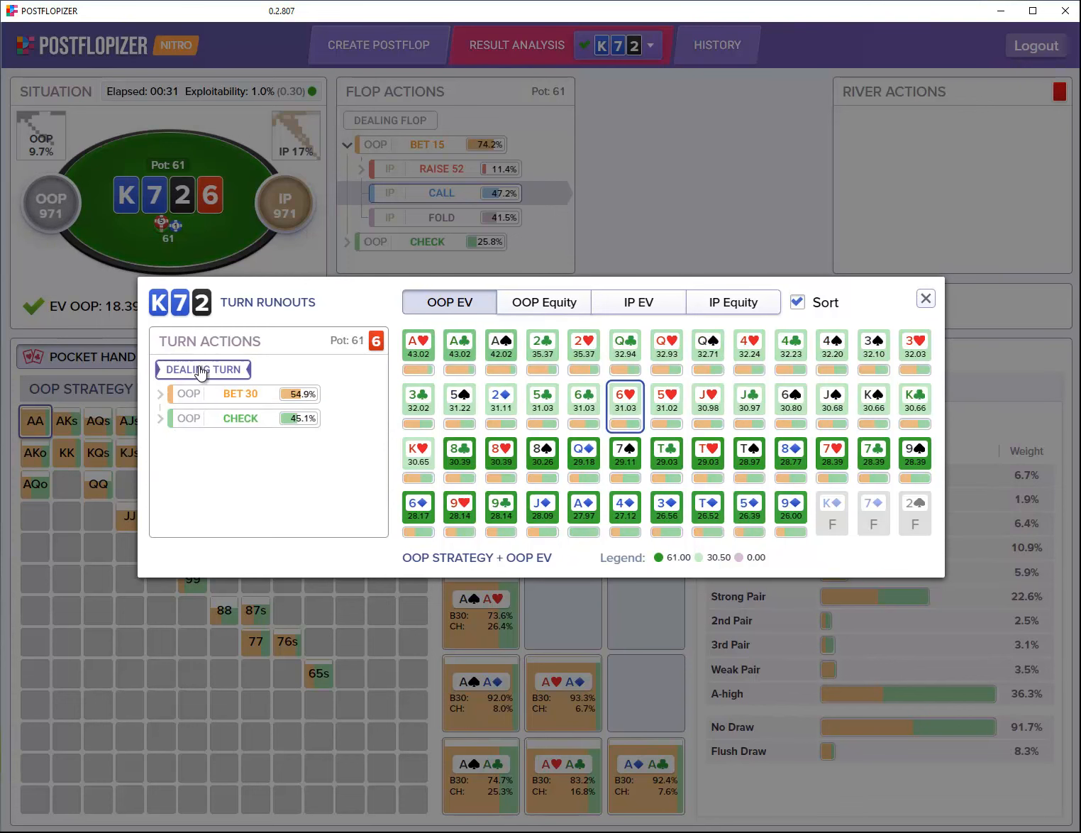
Step: Close Turn Runouts and view IP versus the 6♥ turn BET 30 (raise 5.9%, call 65.6%, fold 28.5%), checking 54s
click(926, 298)
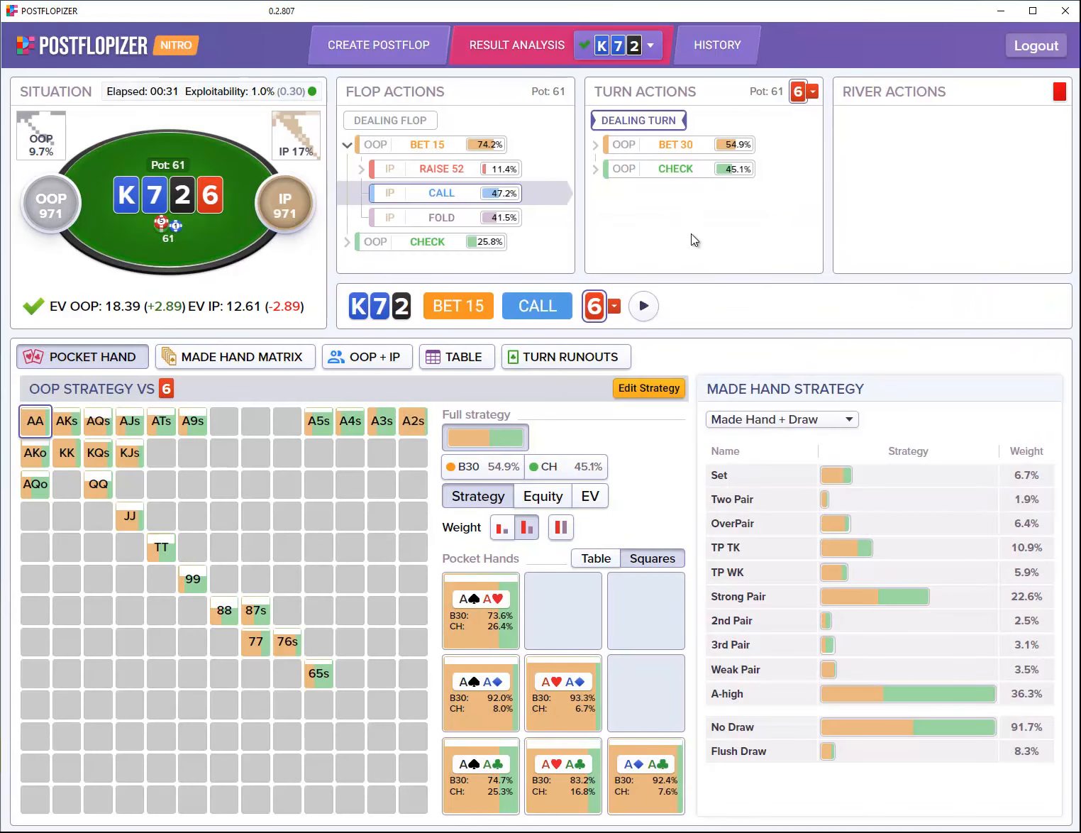
click(677, 147)
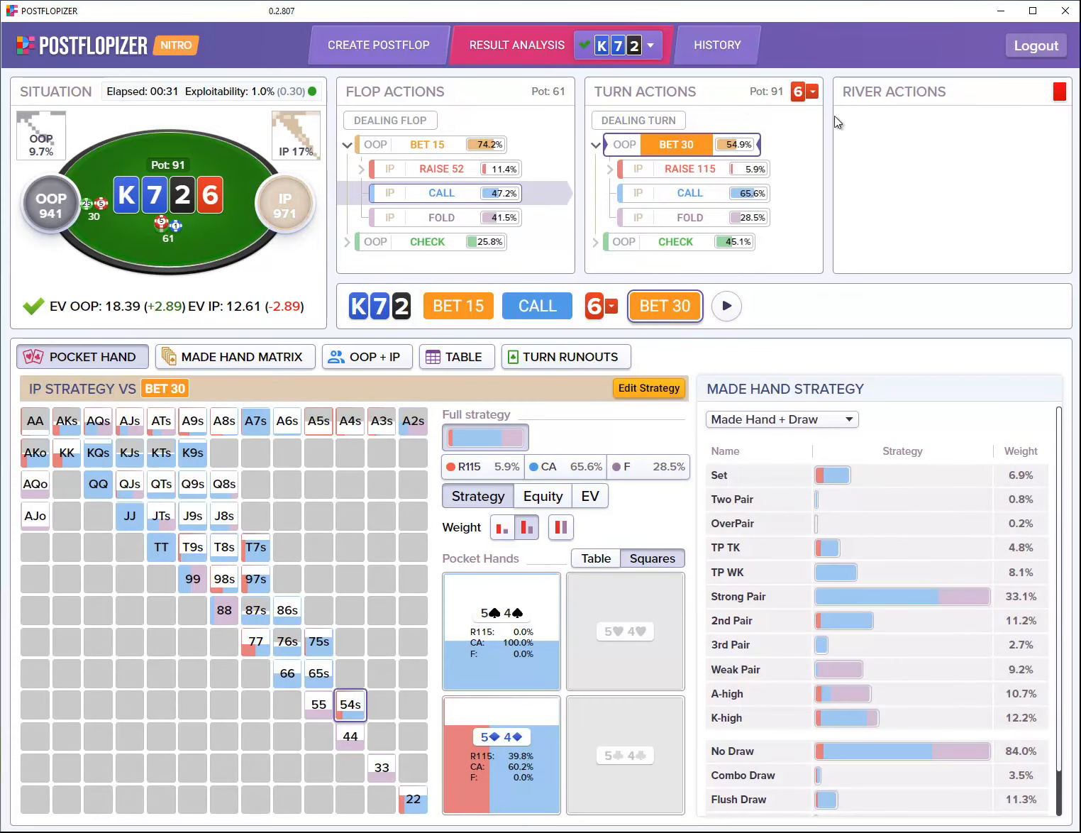
mouse_move(97, 434)
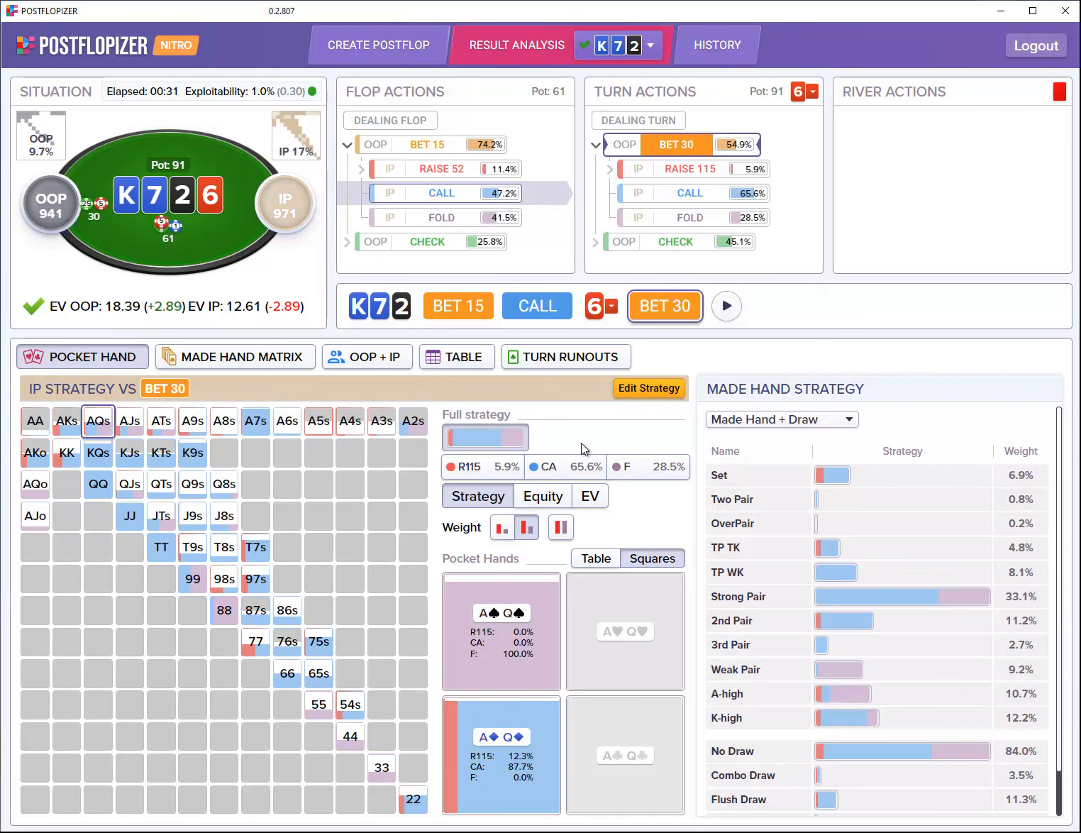
mouse_move(347, 712)
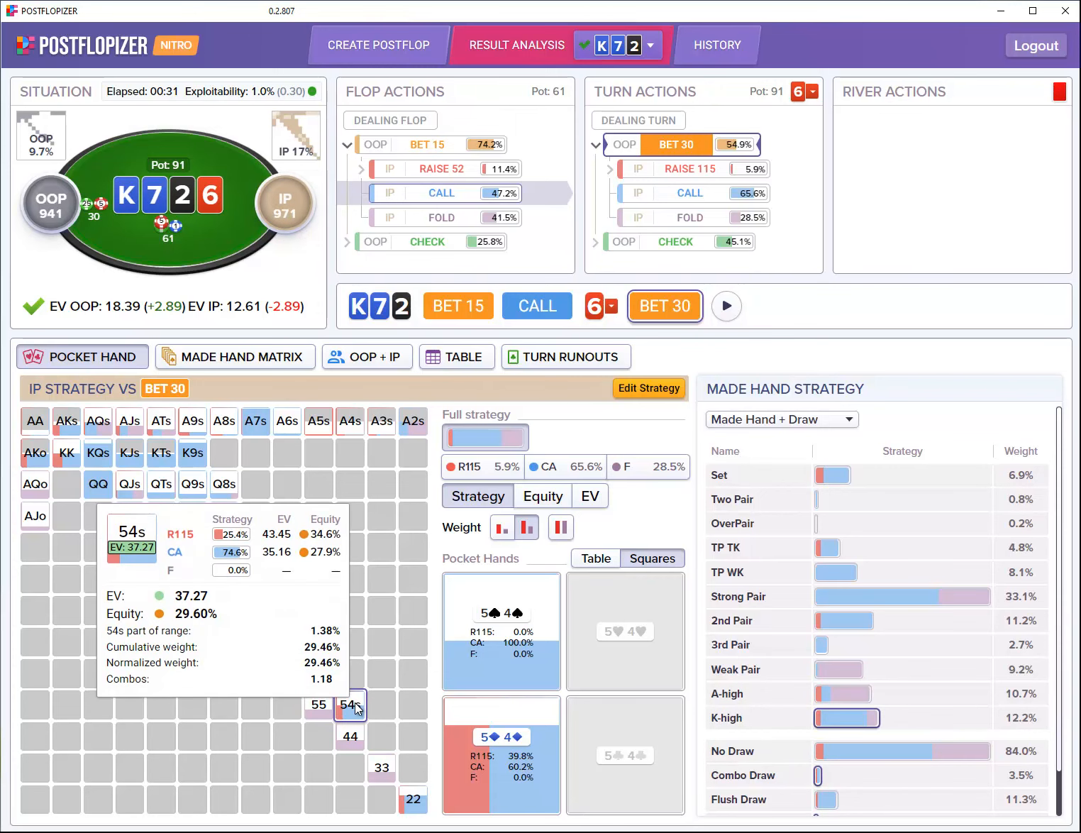
mouse_move(529, 770)
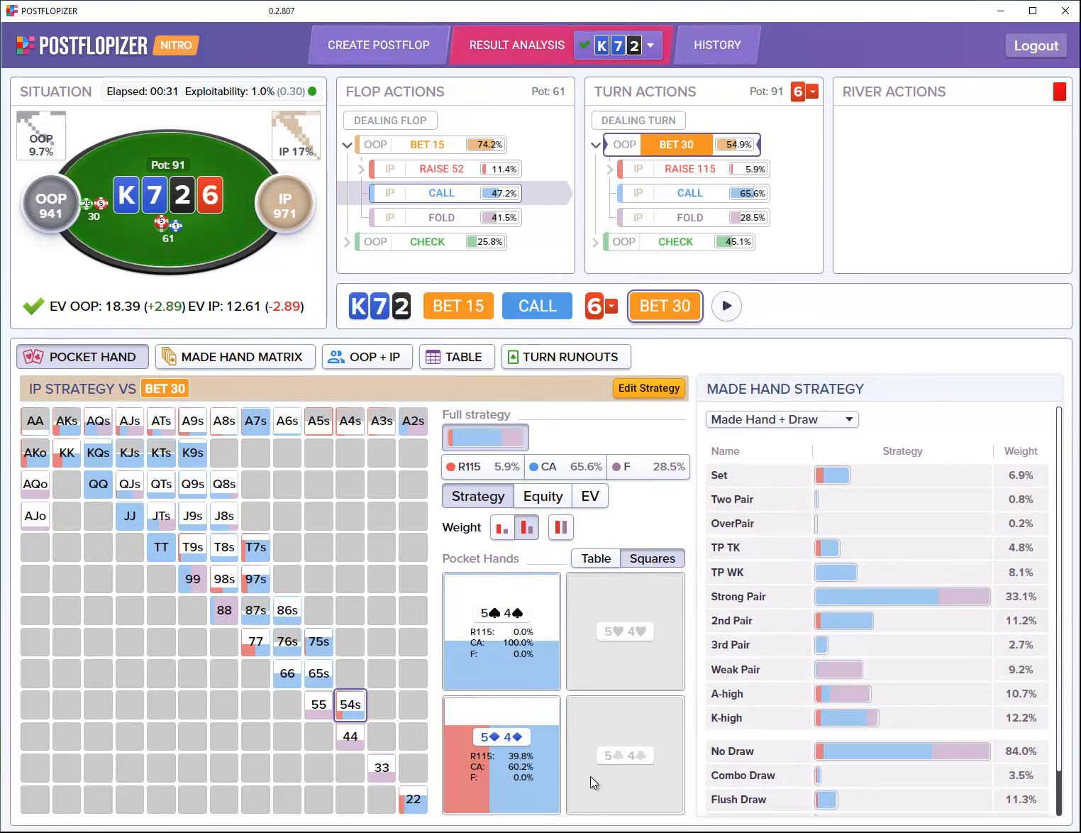
mouse_move(633, 768)
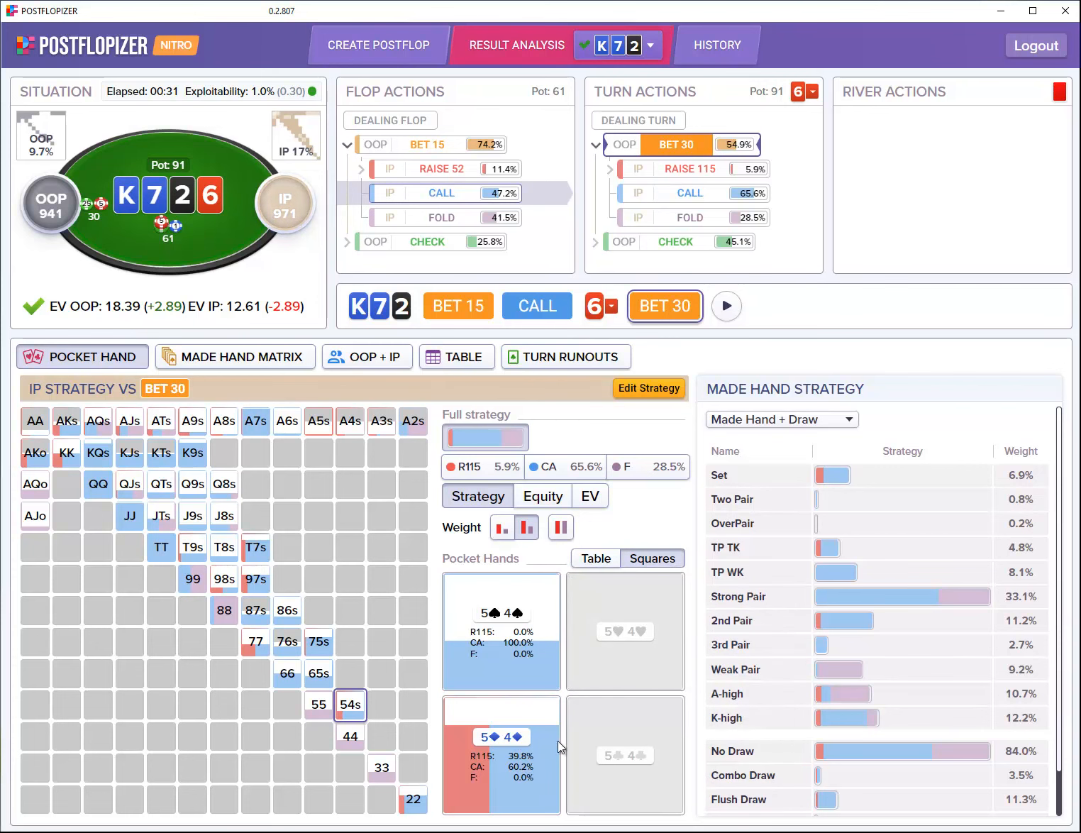
mouse_move(529, 656)
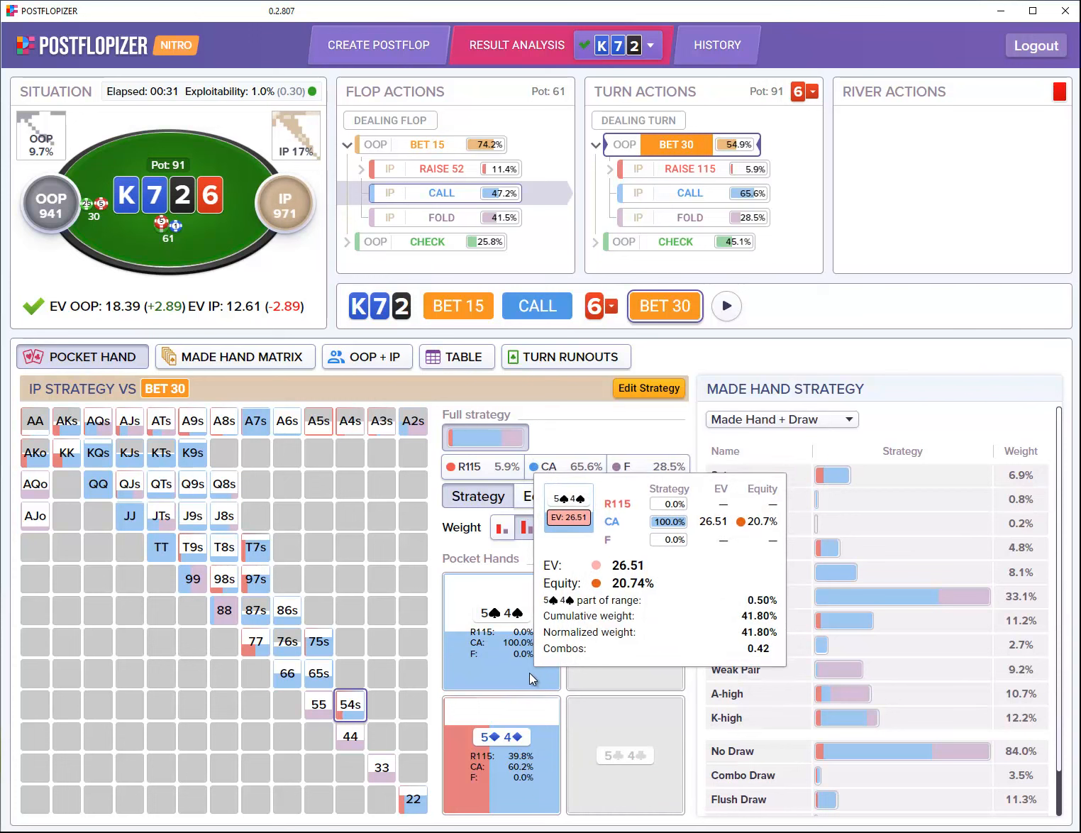
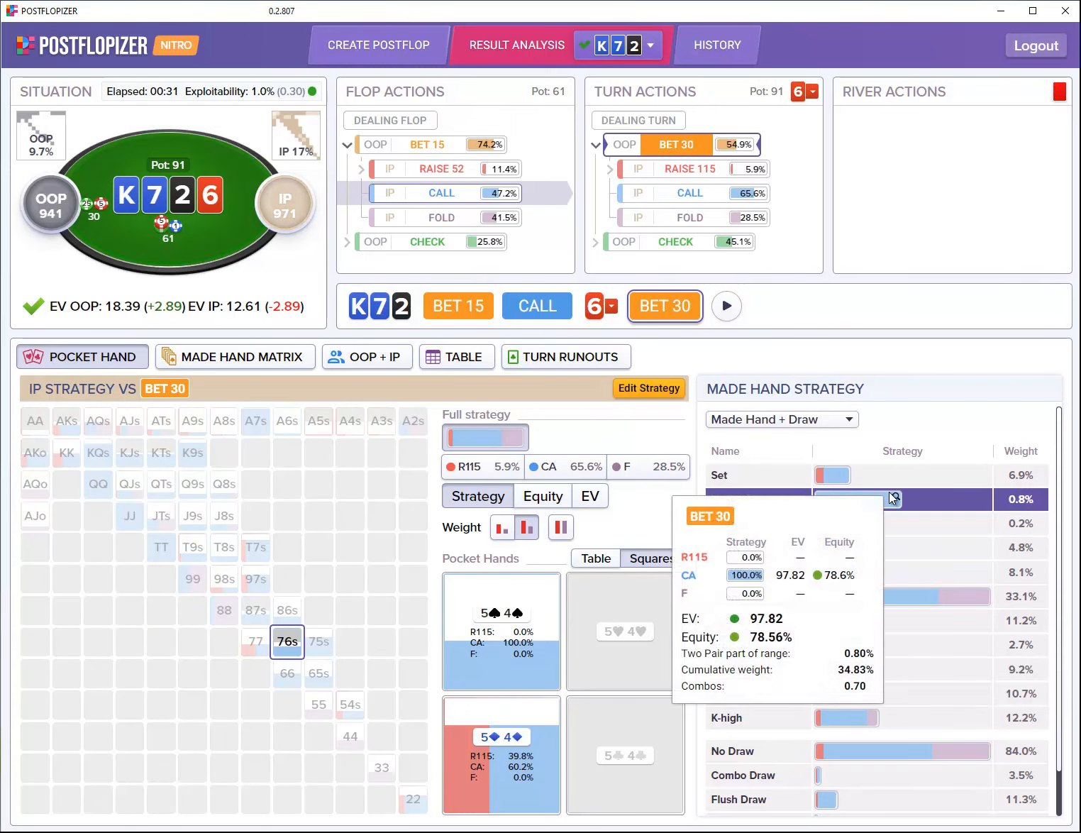
Step: Review IP's turn strategy in the OOP + IP, Table, Made Hand and Pocket Hand views, then follow IP's raise to 115
mouse_move(945, 576)
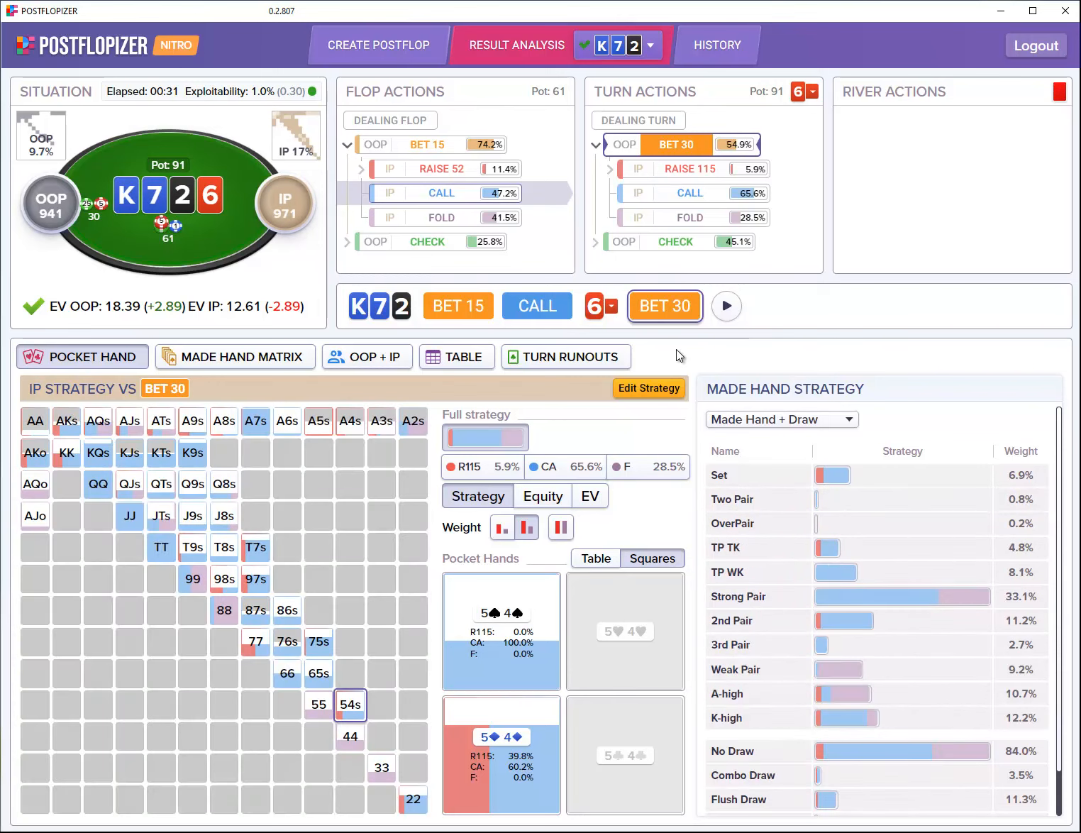
click(392, 362)
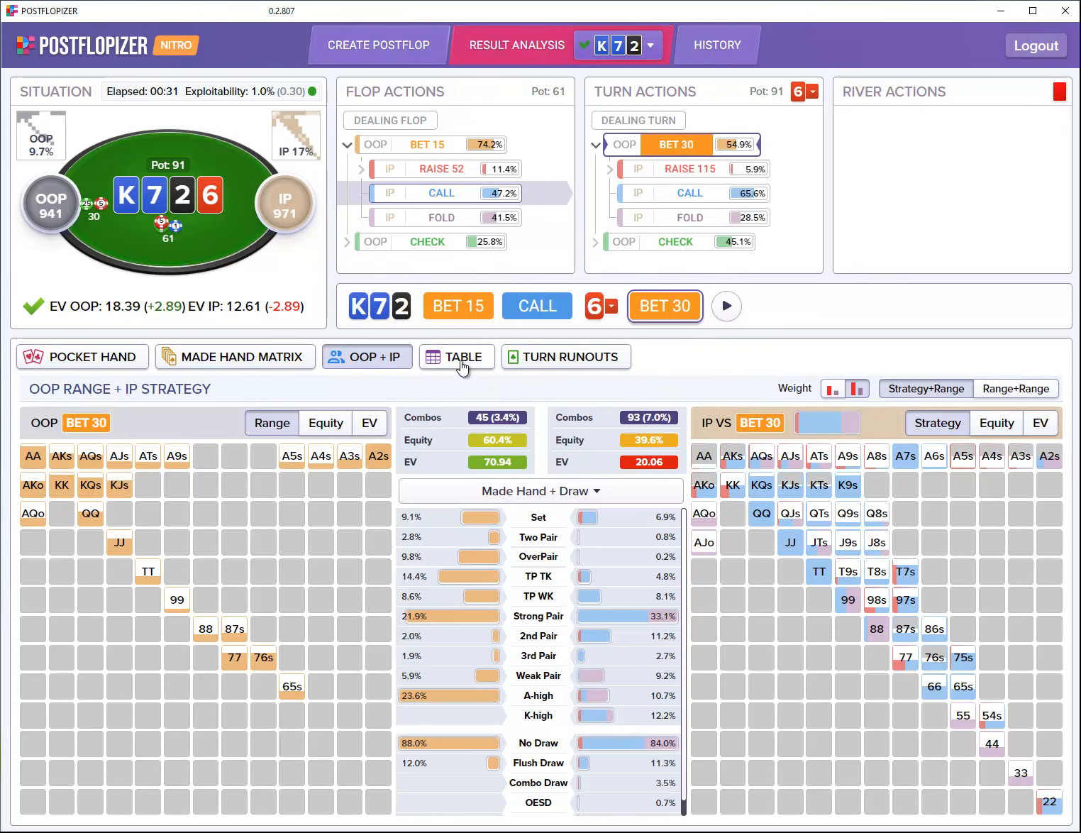
click(460, 358)
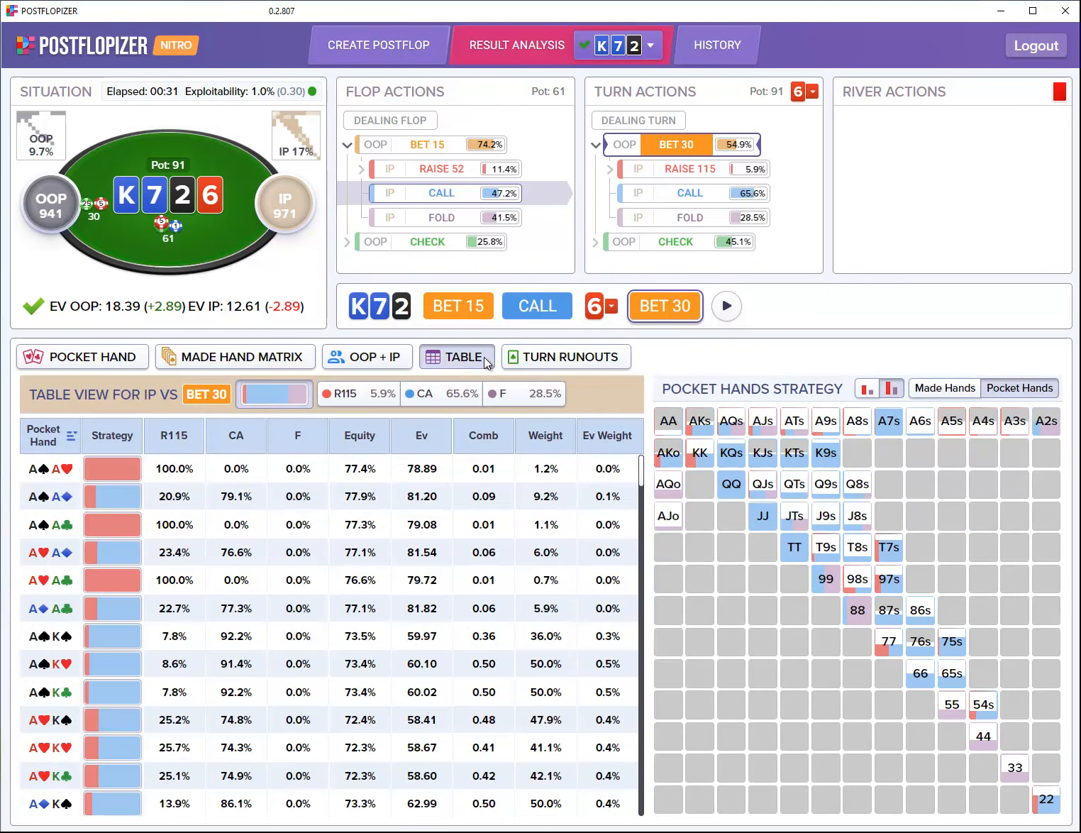
click(239, 358)
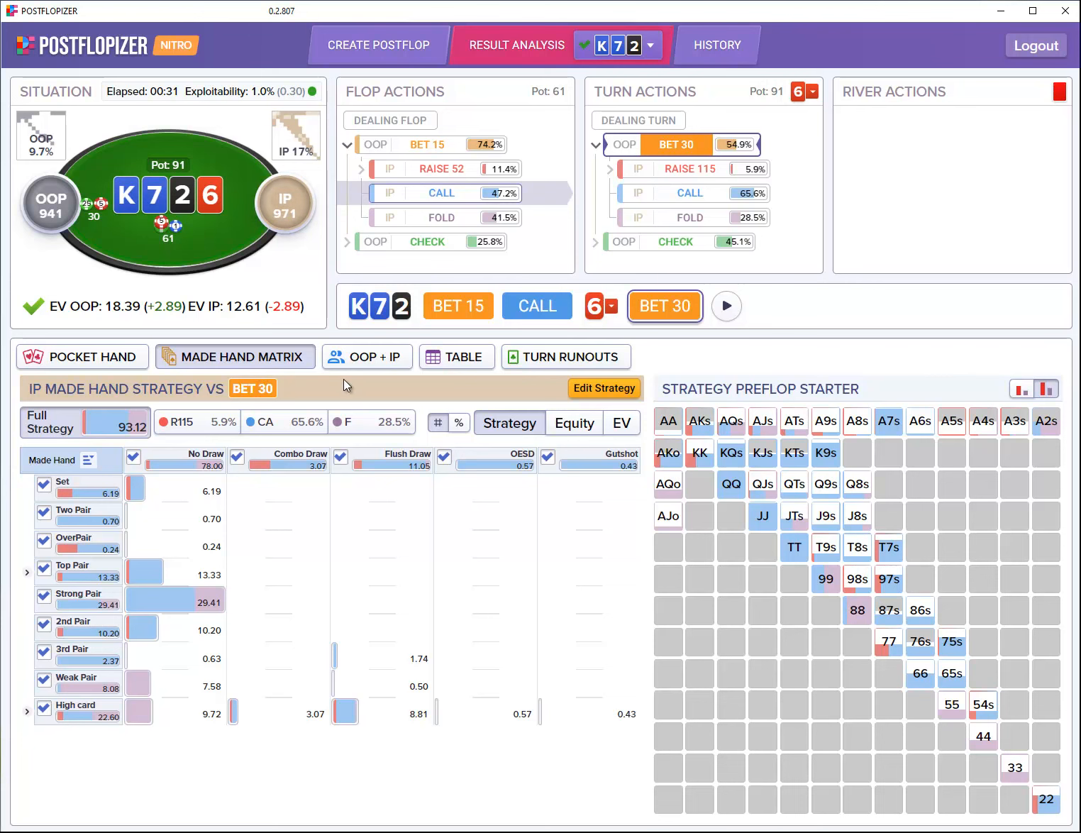
click(101, 360)
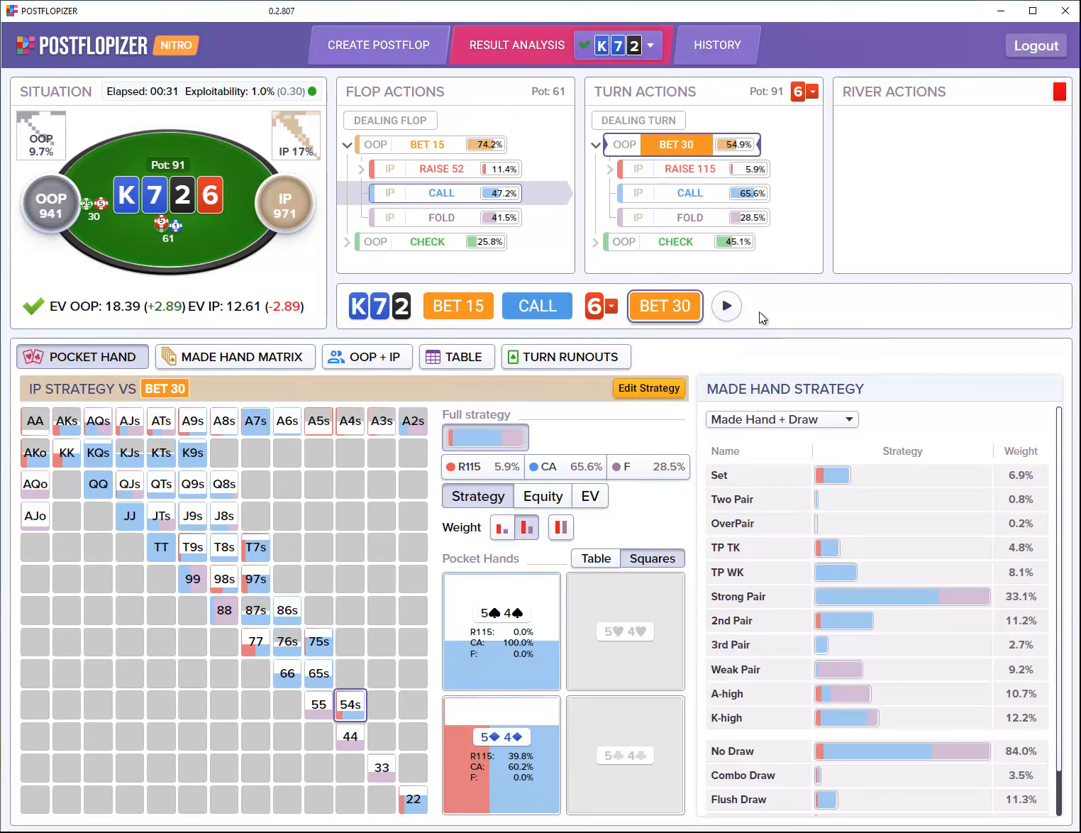
click(701, 176)
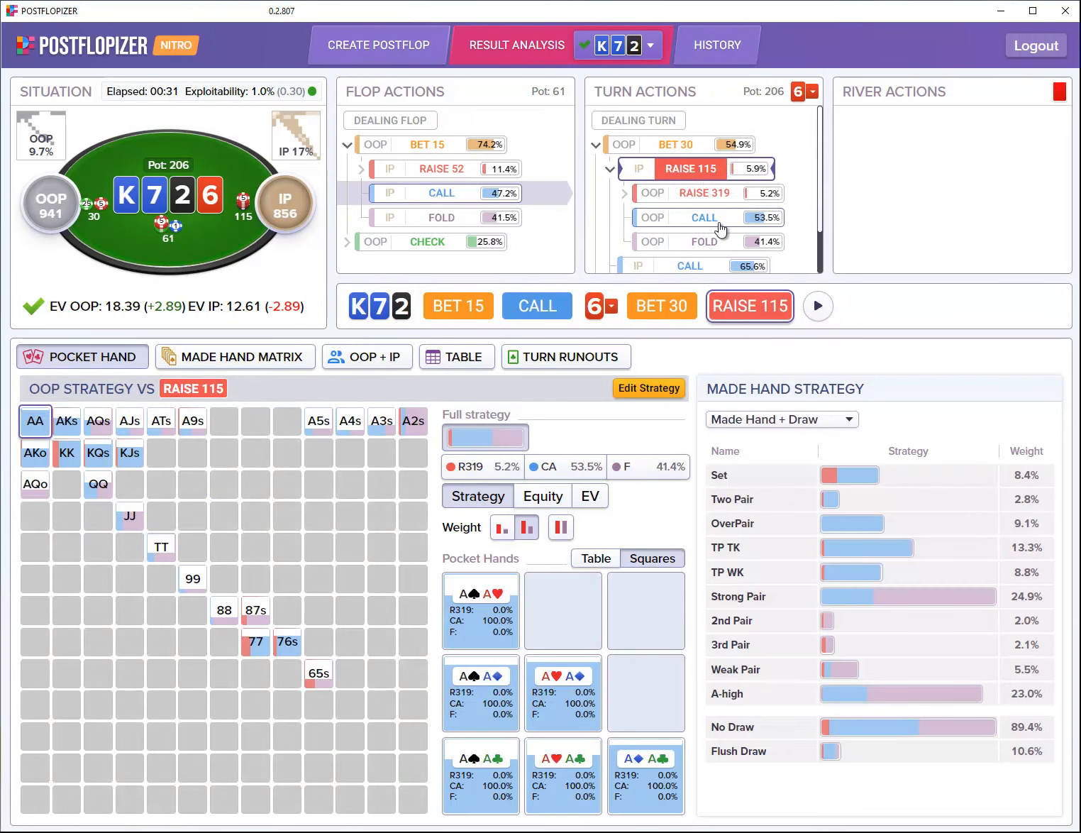
Step: Follow OOP calling the 115 raise, change the river card to the 6, and follow OOP's river check
click(719, 226)
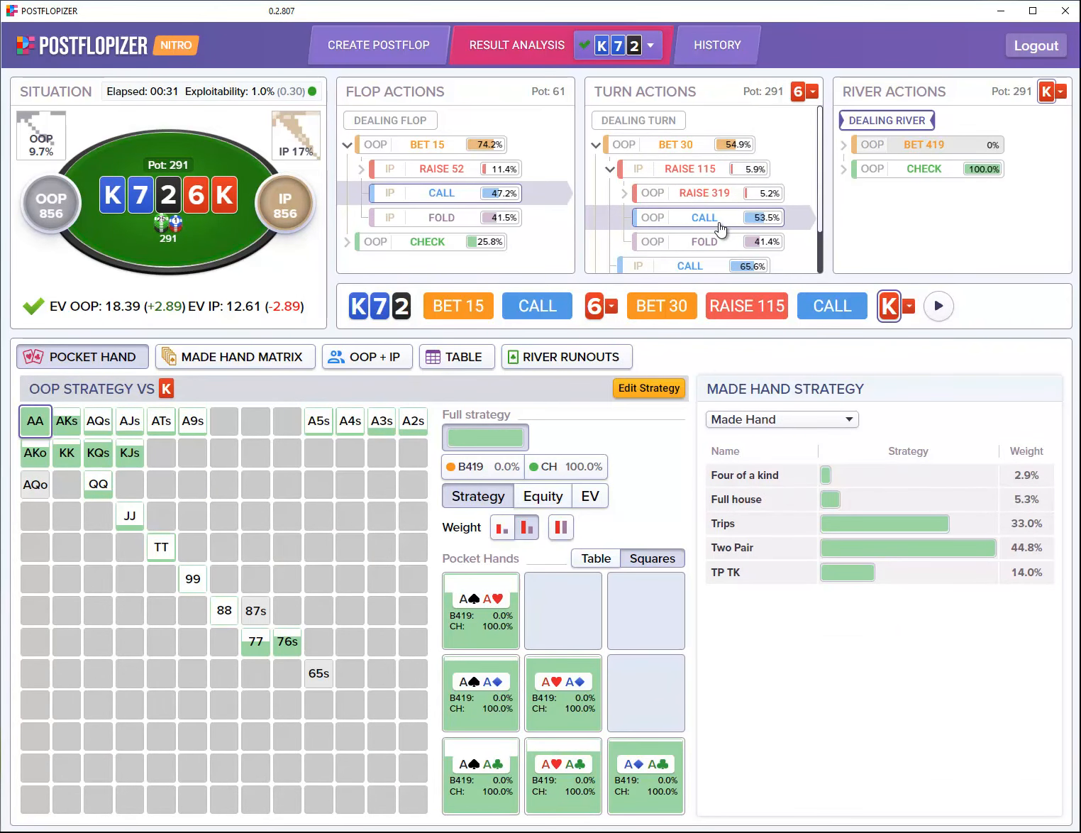
click(1062, 94)
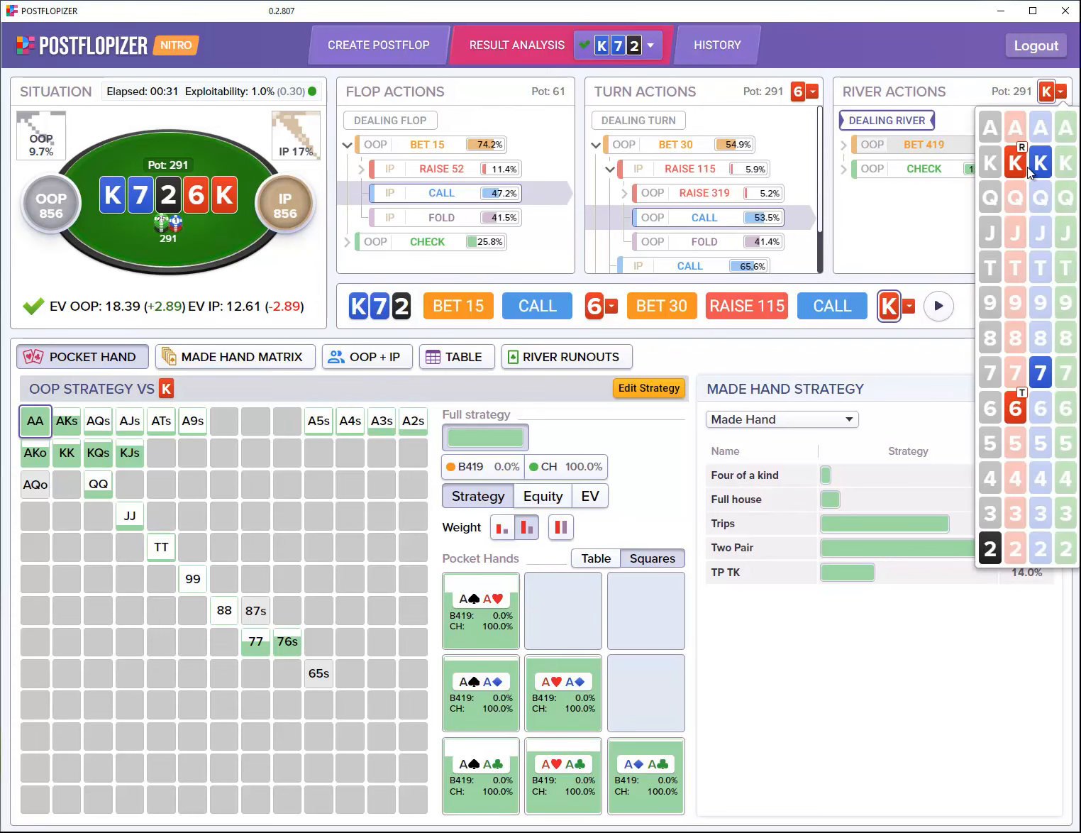
click(998, 418)
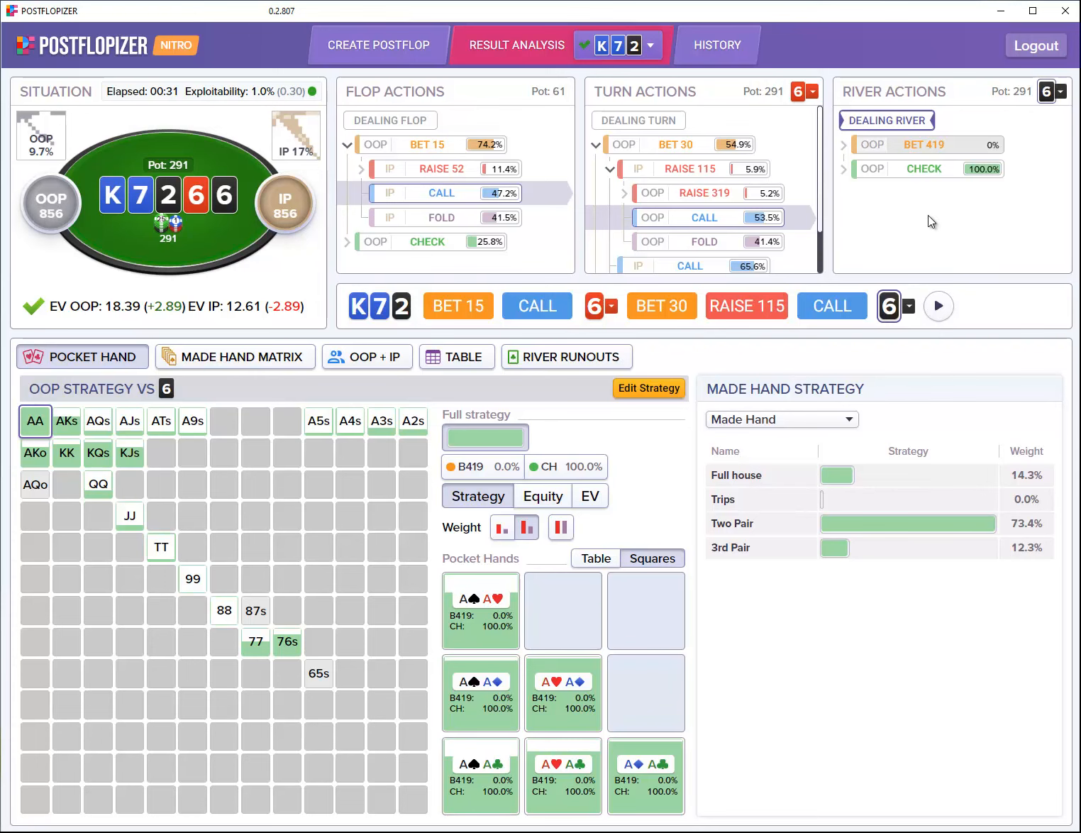
click(926, 177)
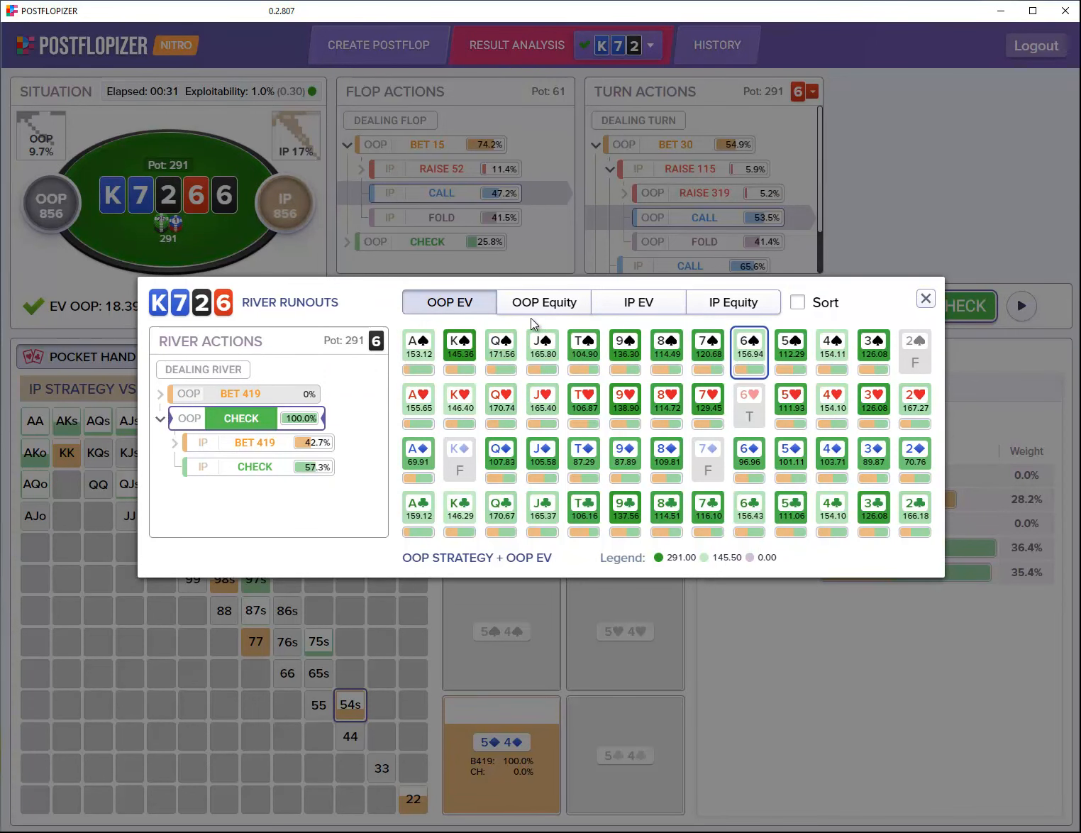
Step: Sort the river runouts by OOP EV, close the overview, and return to the river dealing node
click(799, 303)
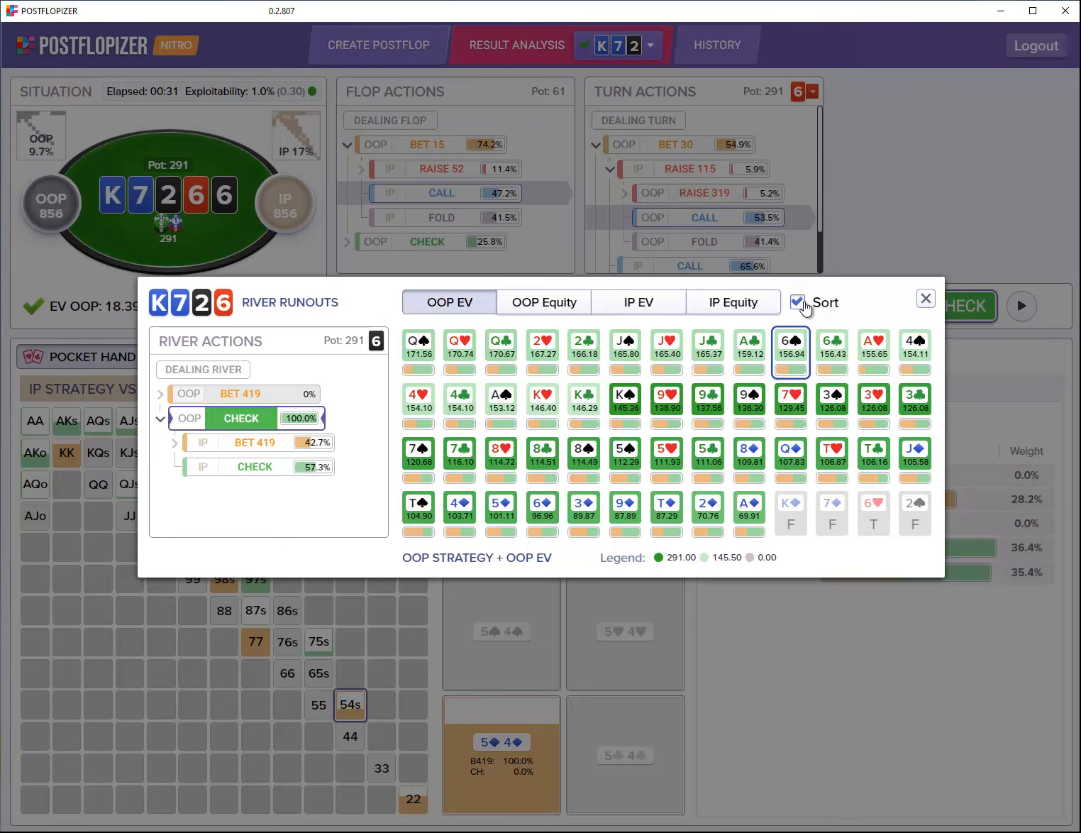
click(926, 299)
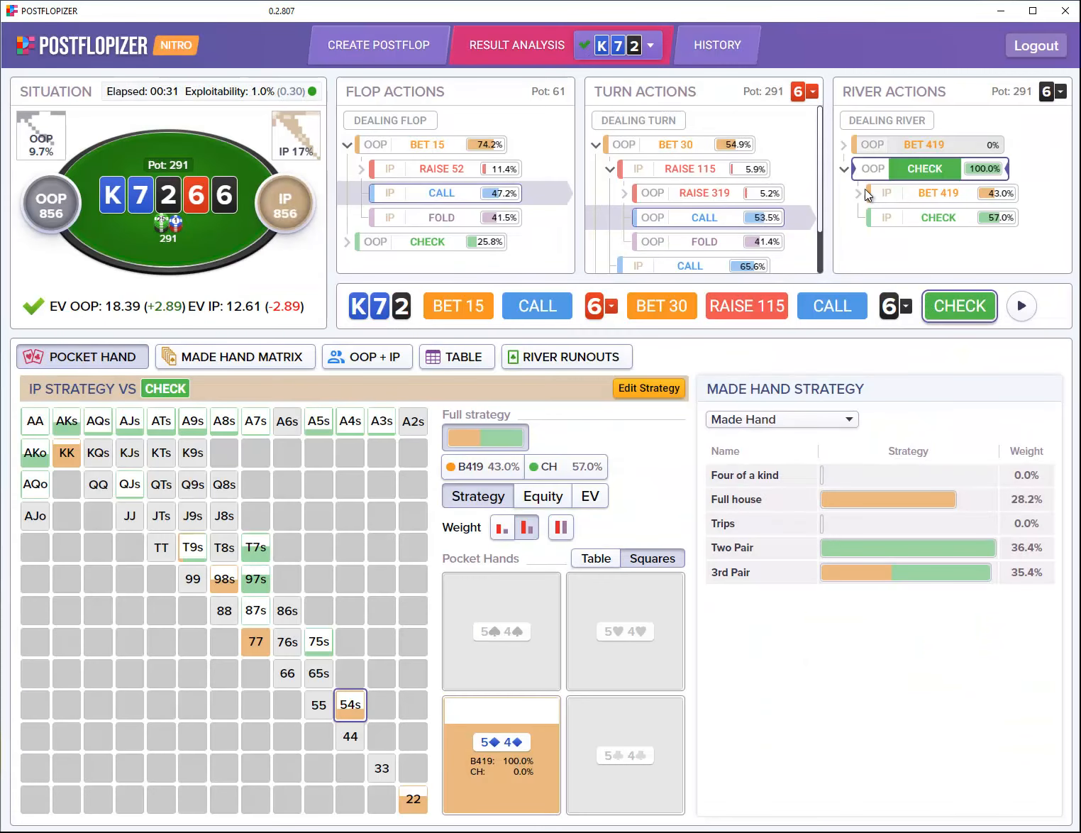
click(897, 122)
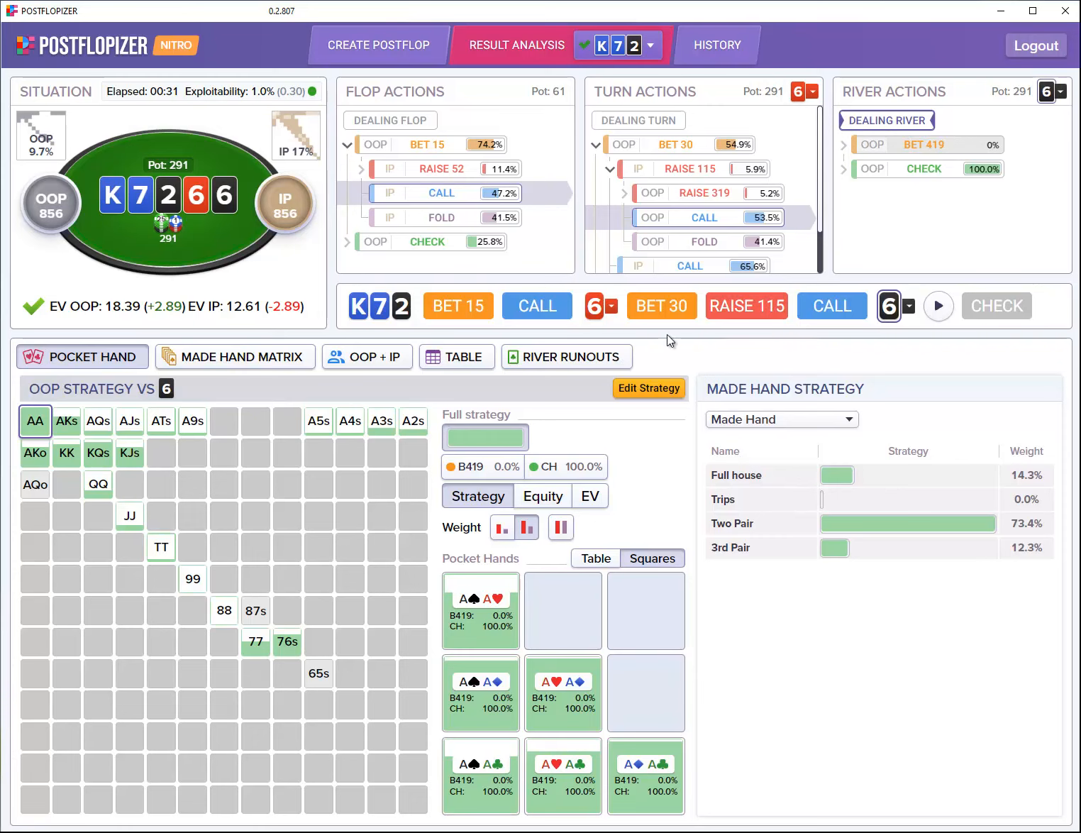
Step: Reopen River Runouts ranked by IP EV, with A♦ at 221.09 on top and 6♠ at 134.06
click(602, 360)
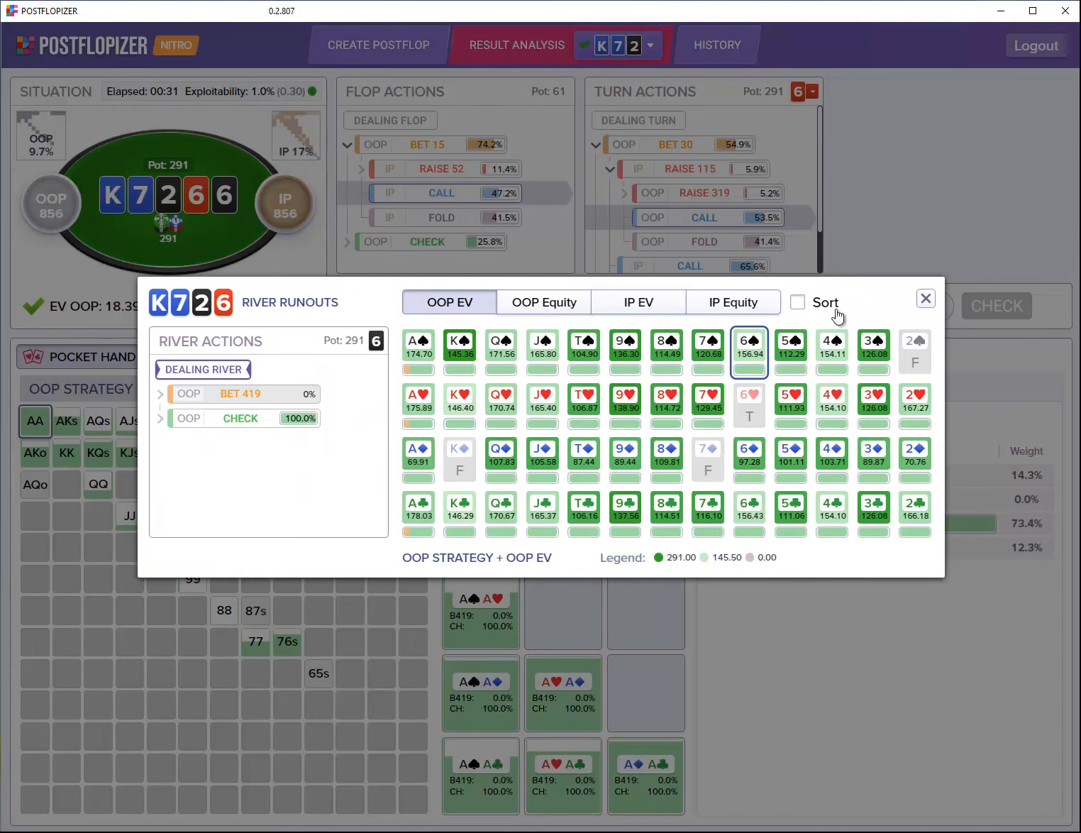
click(797, 303)
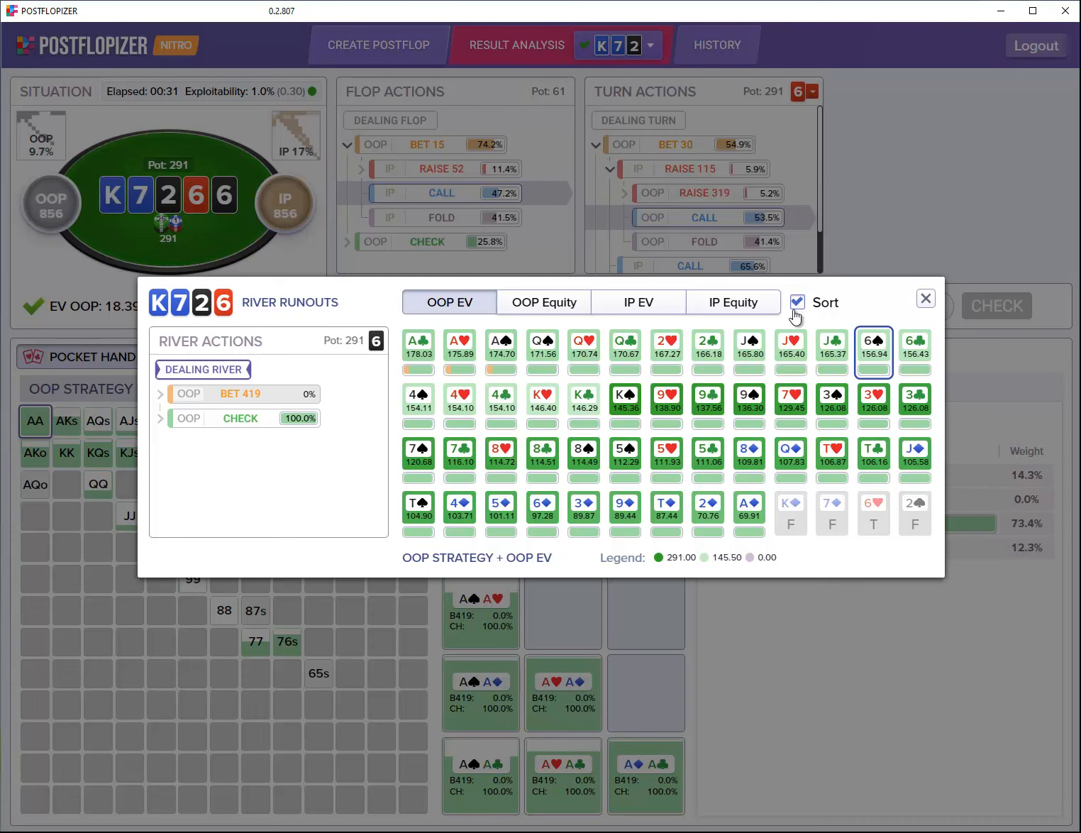
click(539, 349)
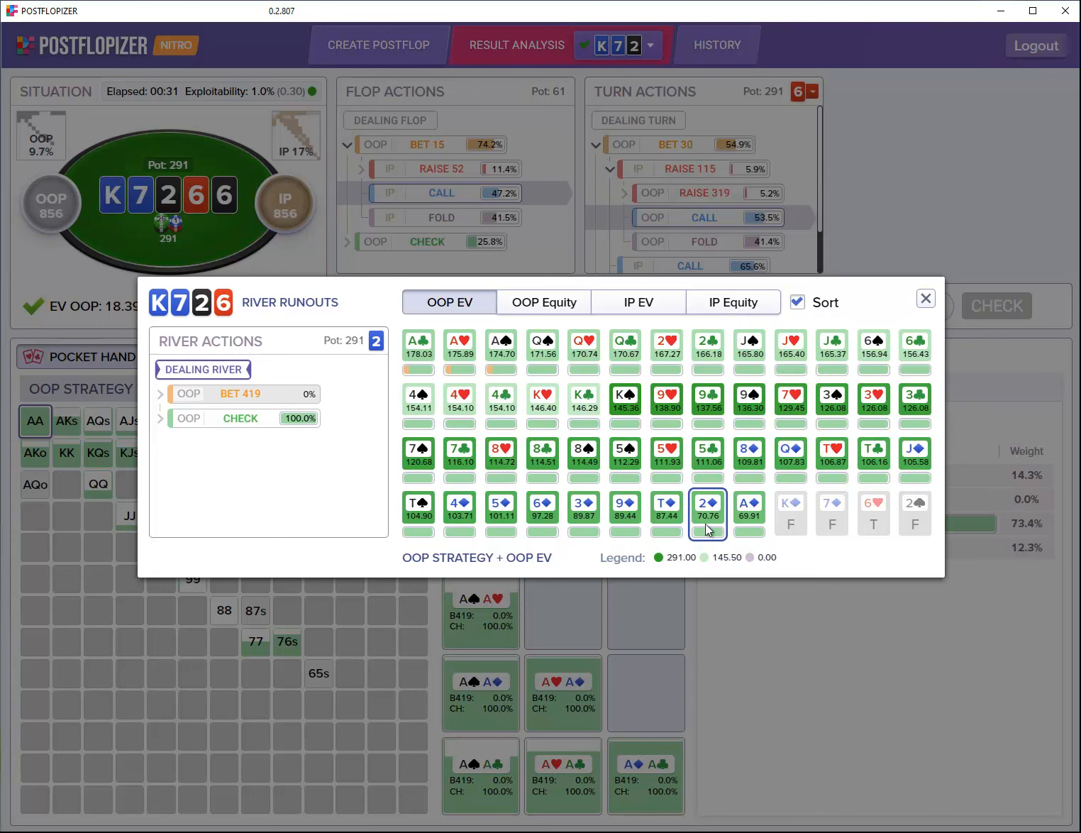
click(665, 304)
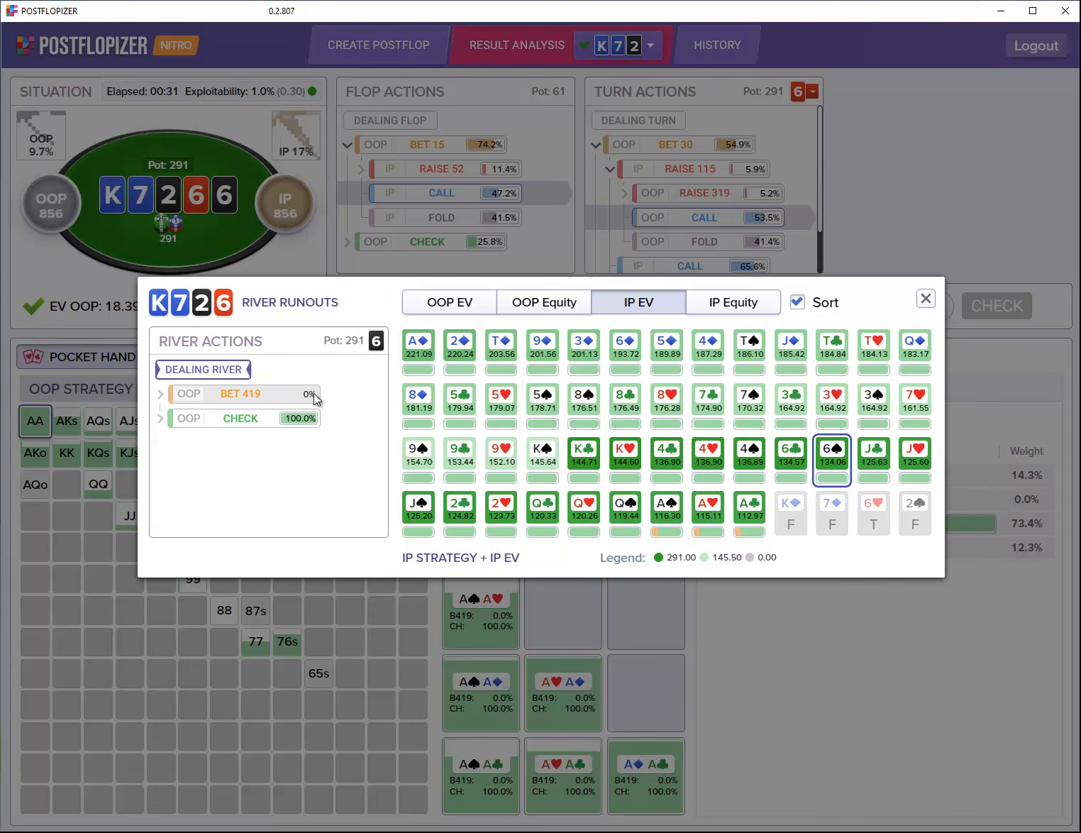
click(926, 299)
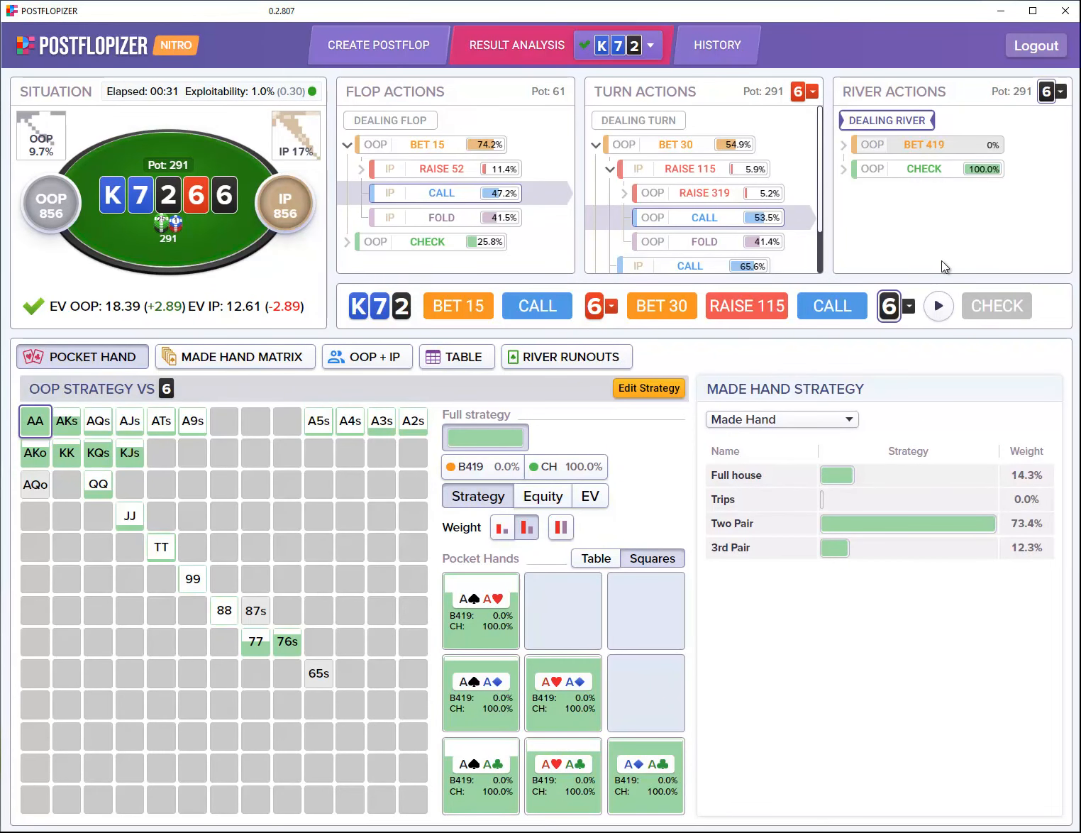
Step: Follow OOP's river check and inspect IP's AQs combos (bet 419 at 43%, check 57%)
click(935, 177)
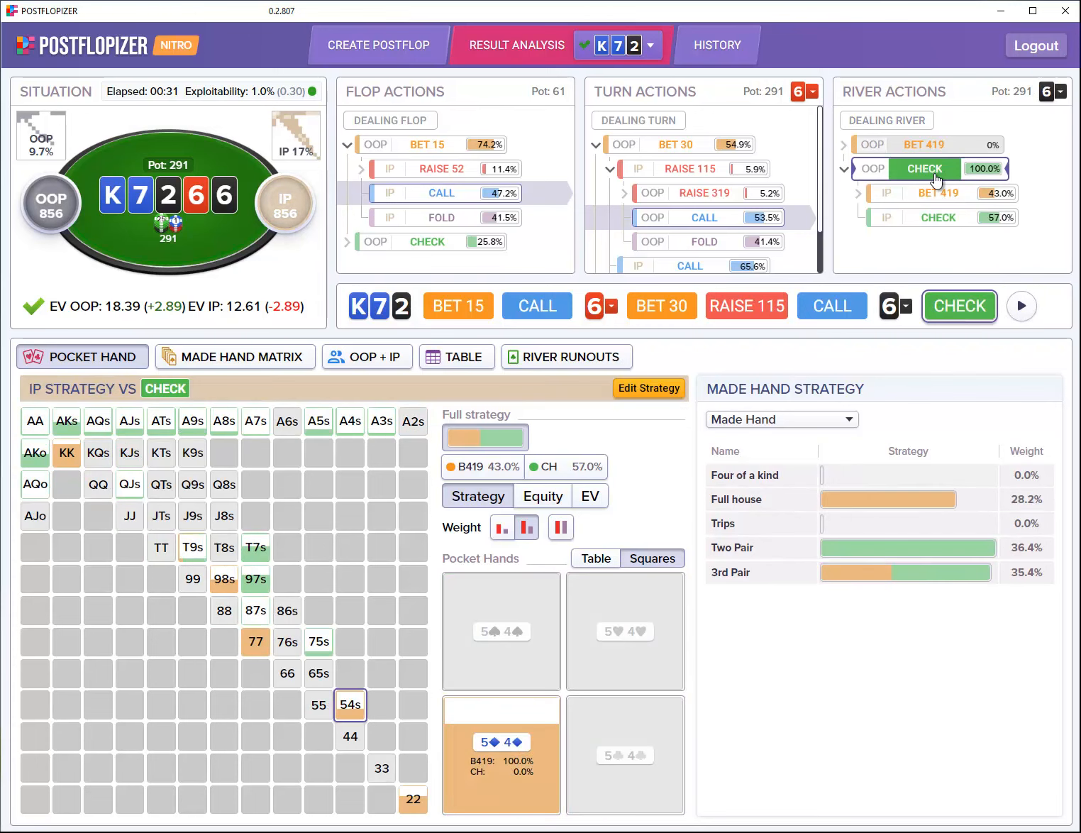
click(132, 420)
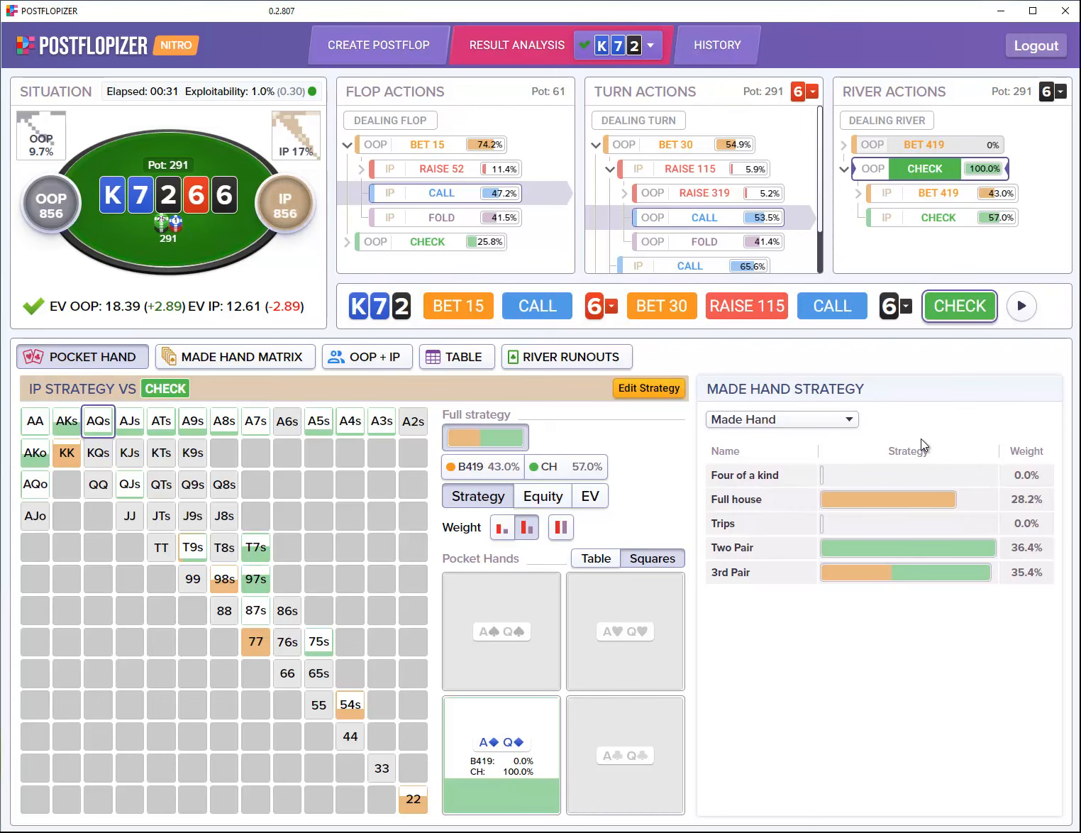
mouse_move(928, 500)
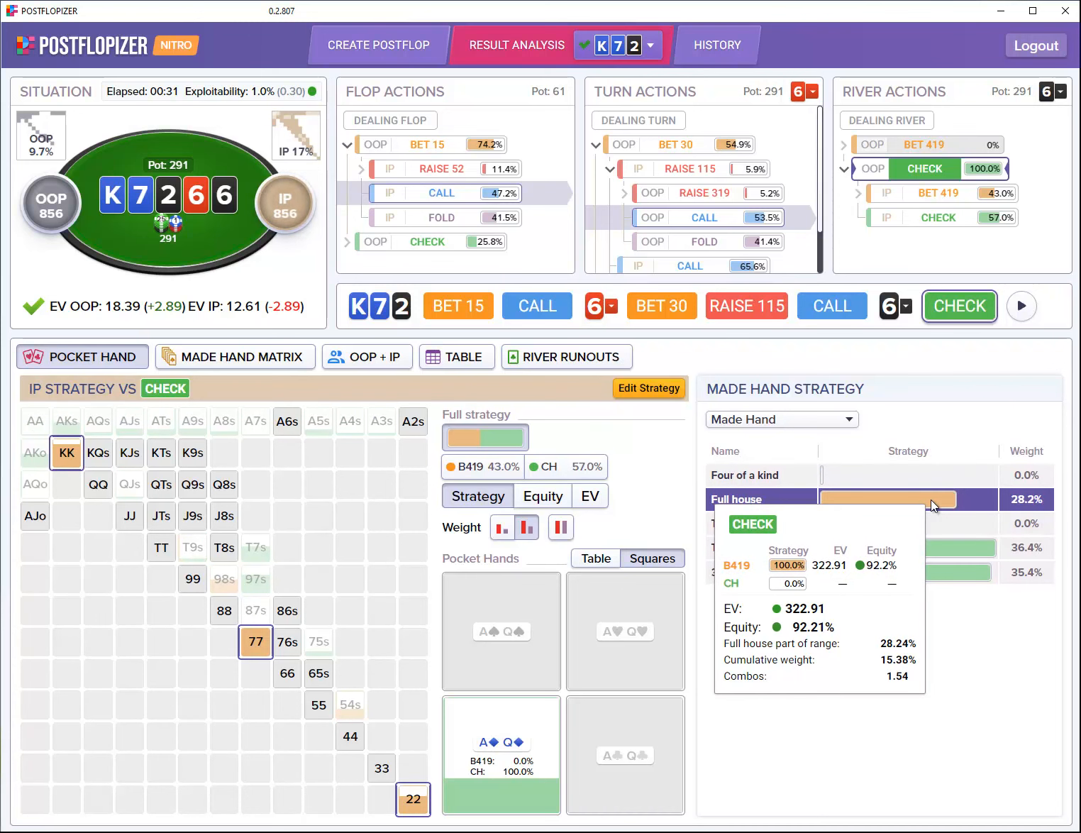
mouse_move(947, 550)
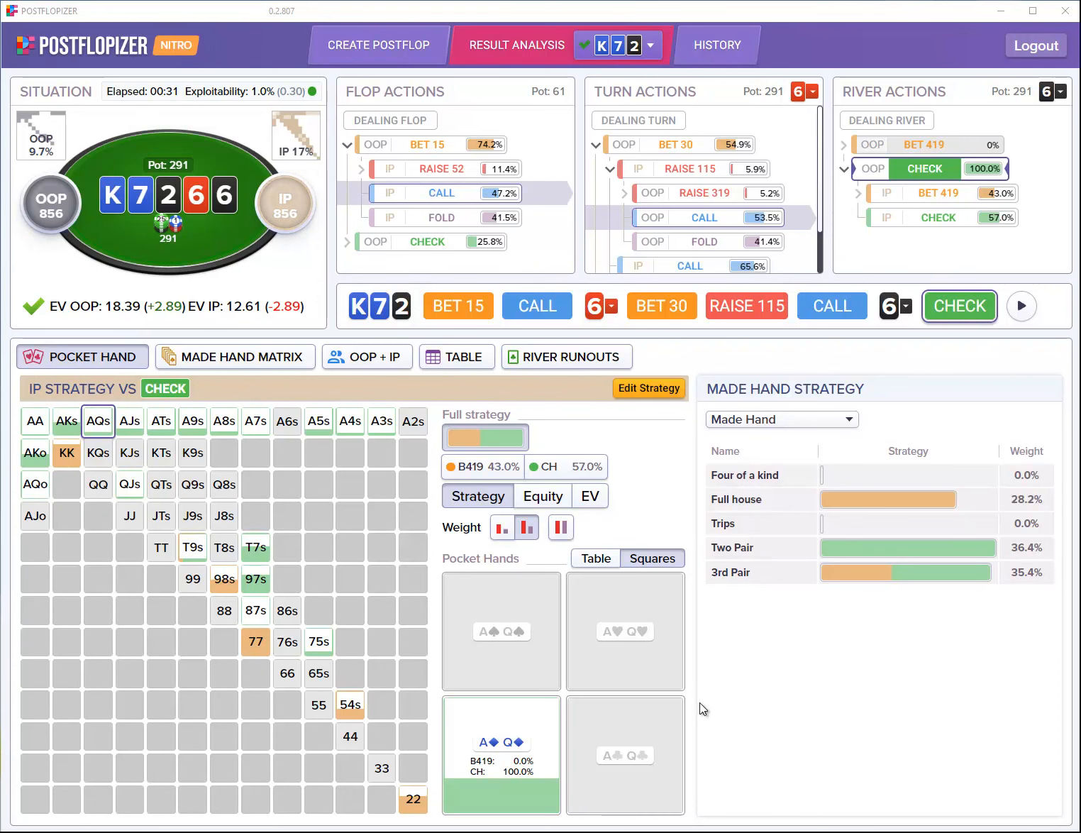
Step: Inspect IP's 54s combos, then follow IP's 419 river bet: OOP all-in 8.2%, call 26.8%, fold 65.0%
click(344, 708)
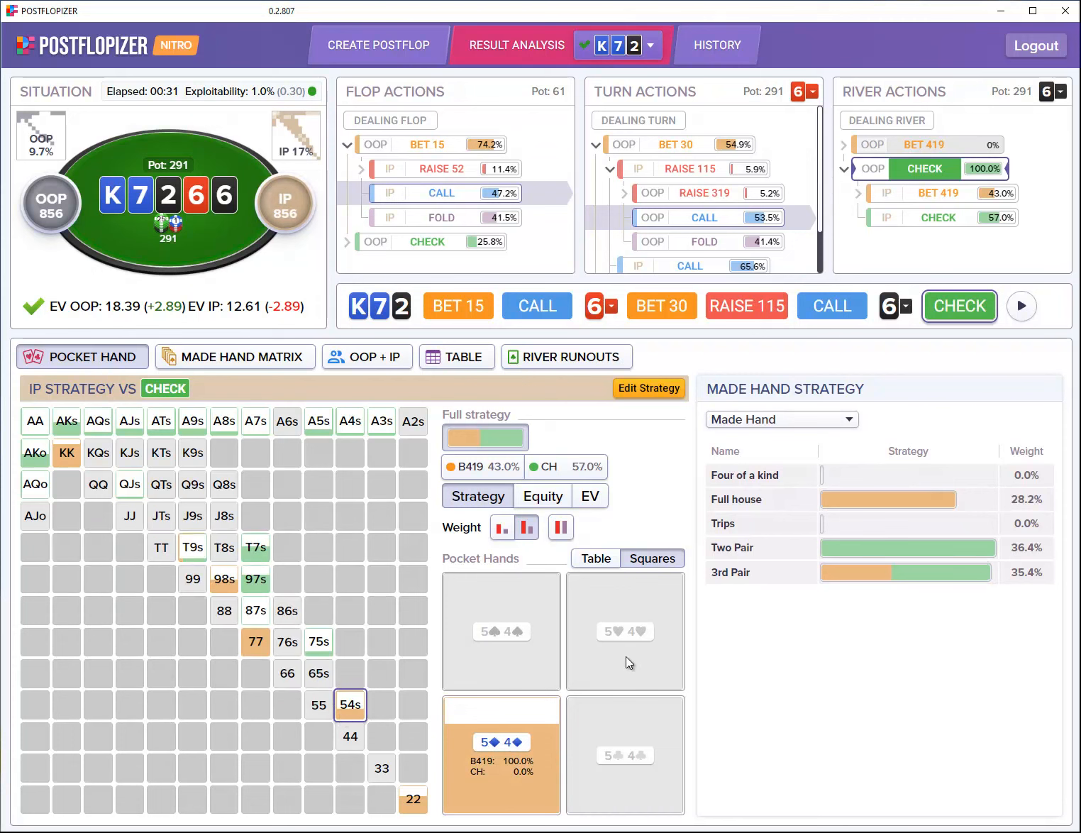
mouse_move(538, 651)
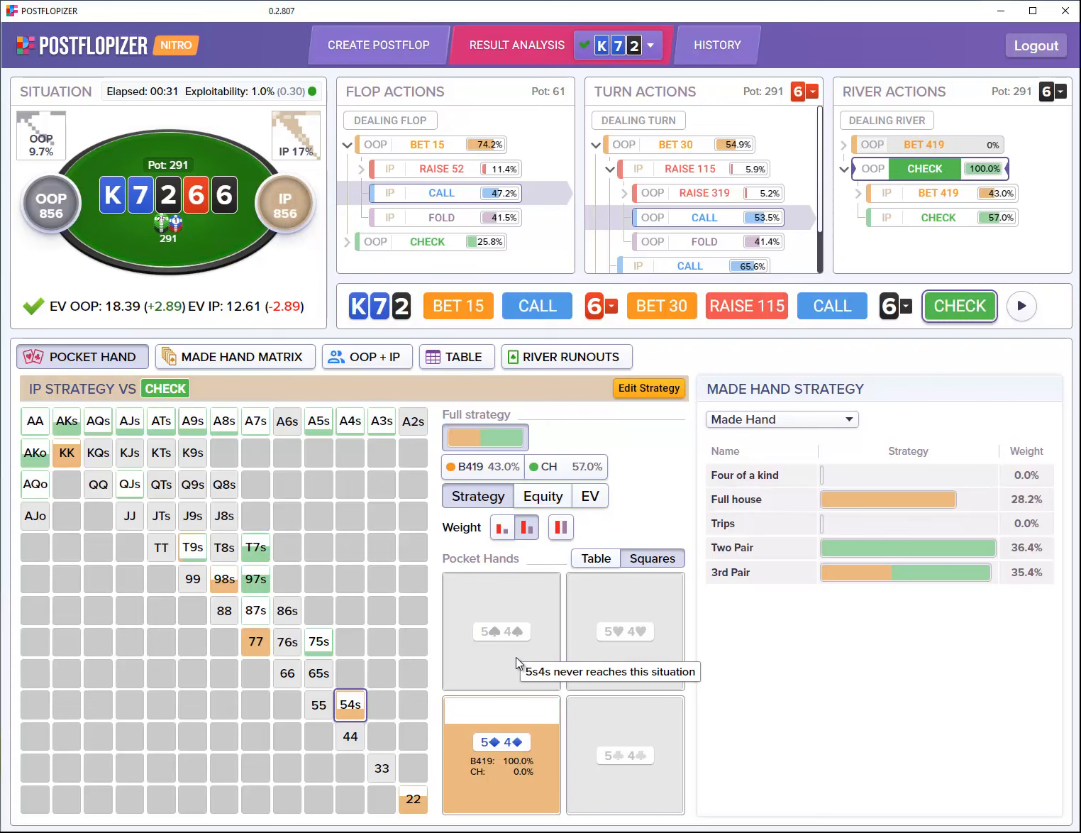
mouse_move(532, 773)
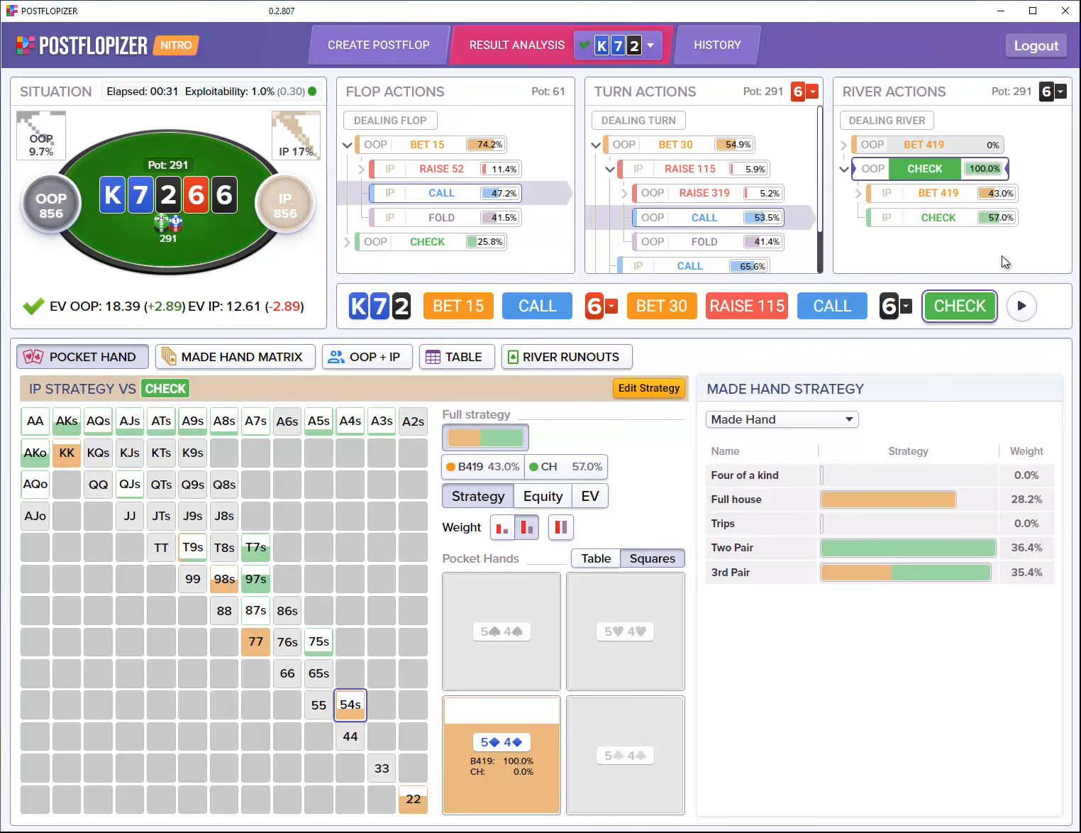
click(926, 203)
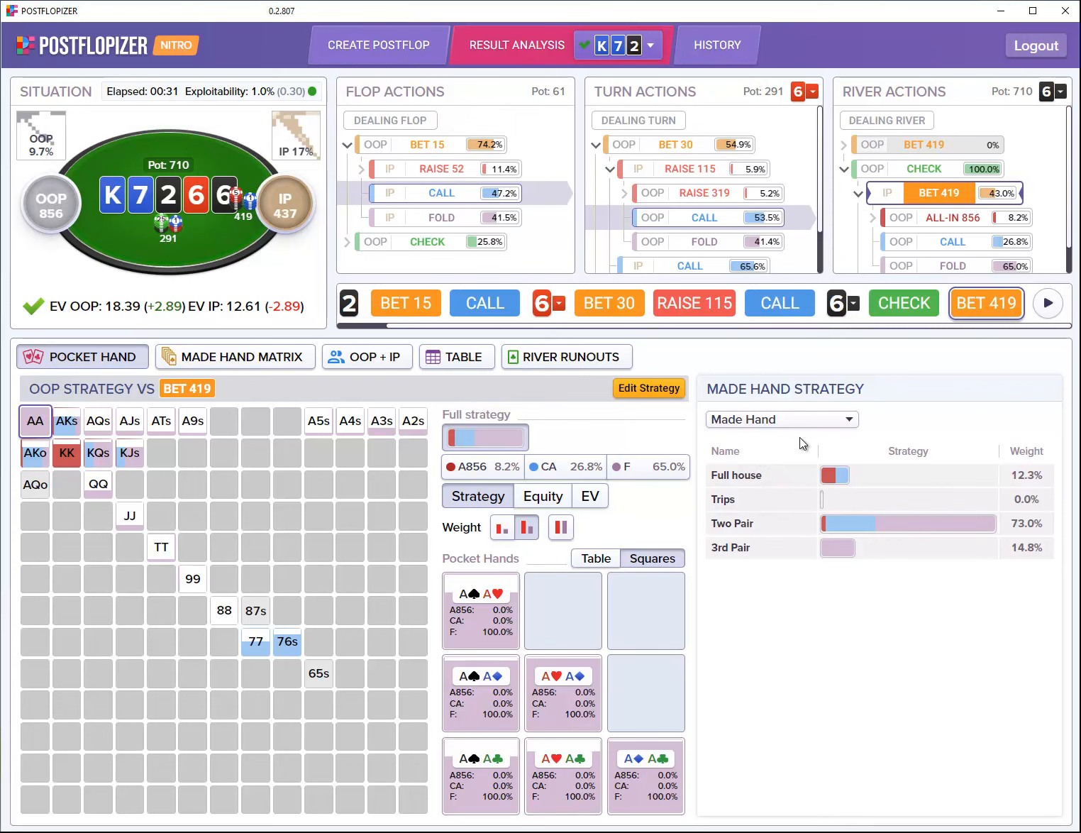
Step: Highlight OOP's all-in, 3rd Pair and Two Pair hands, then inspect the three 77 combos calling 100%
click(499, 468)
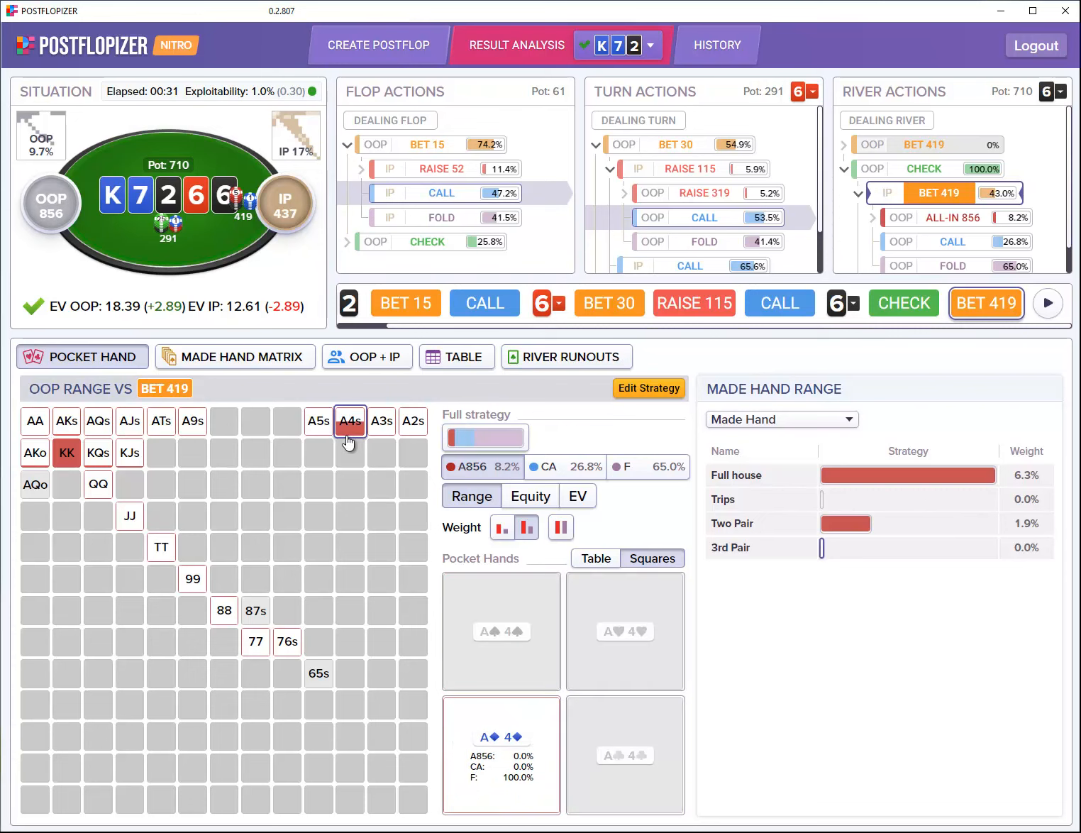
click(858, 550)
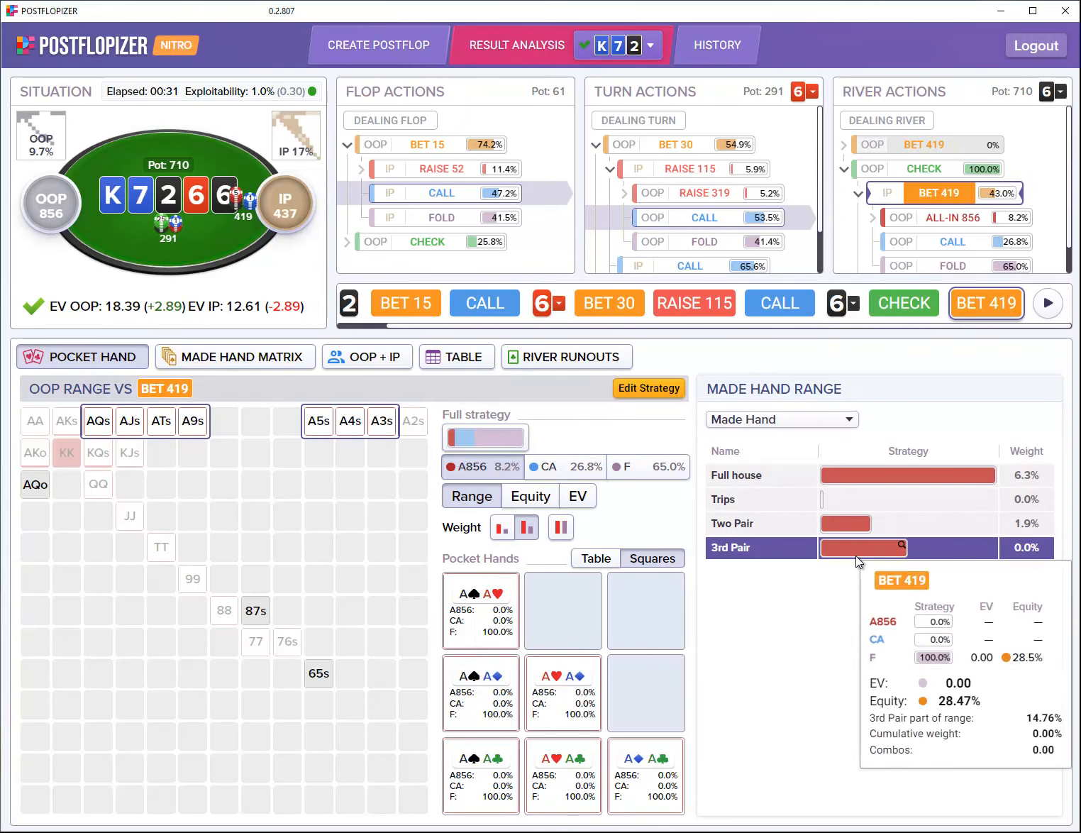
click(836, 523)
mouse_move(835, 526)
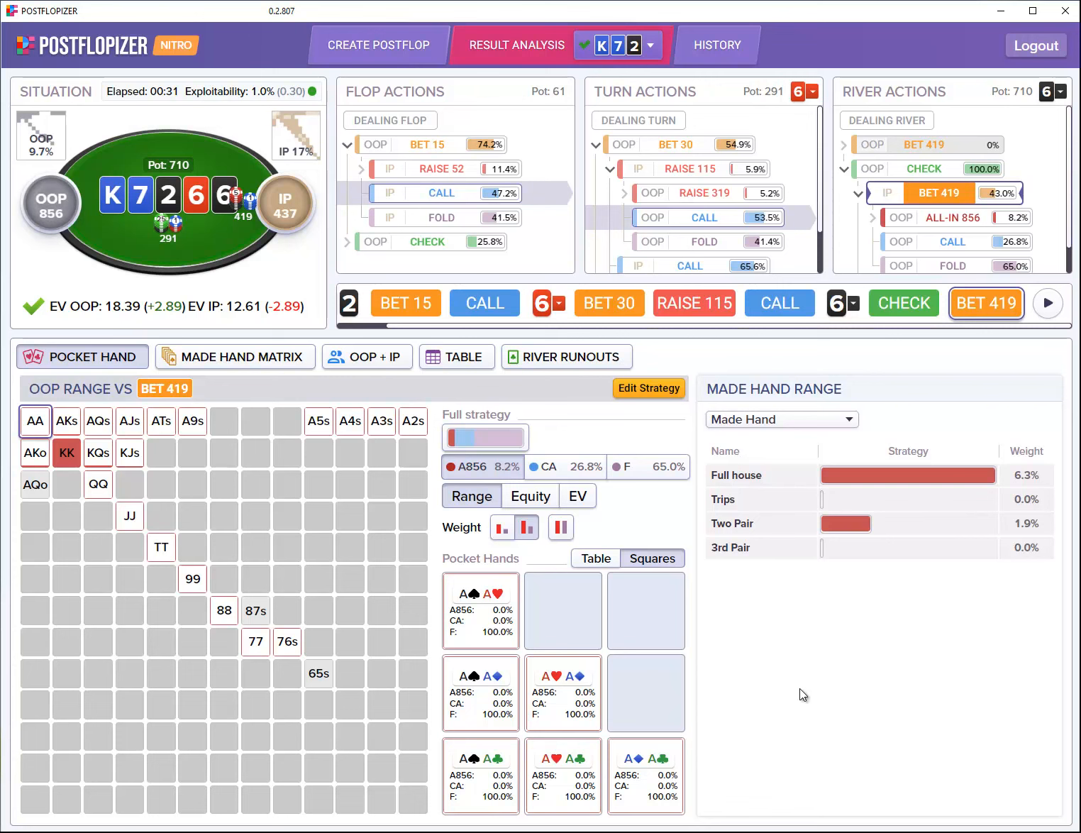
click(256, 640)
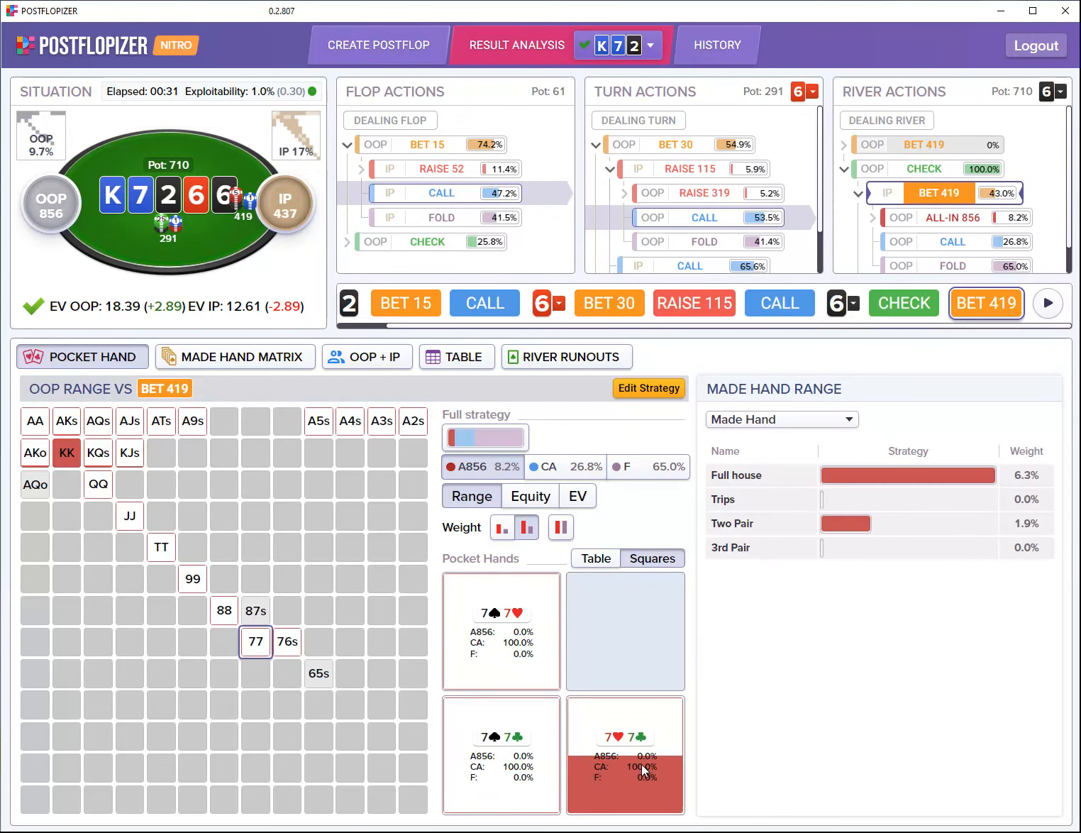
mouse_move(640, 768)
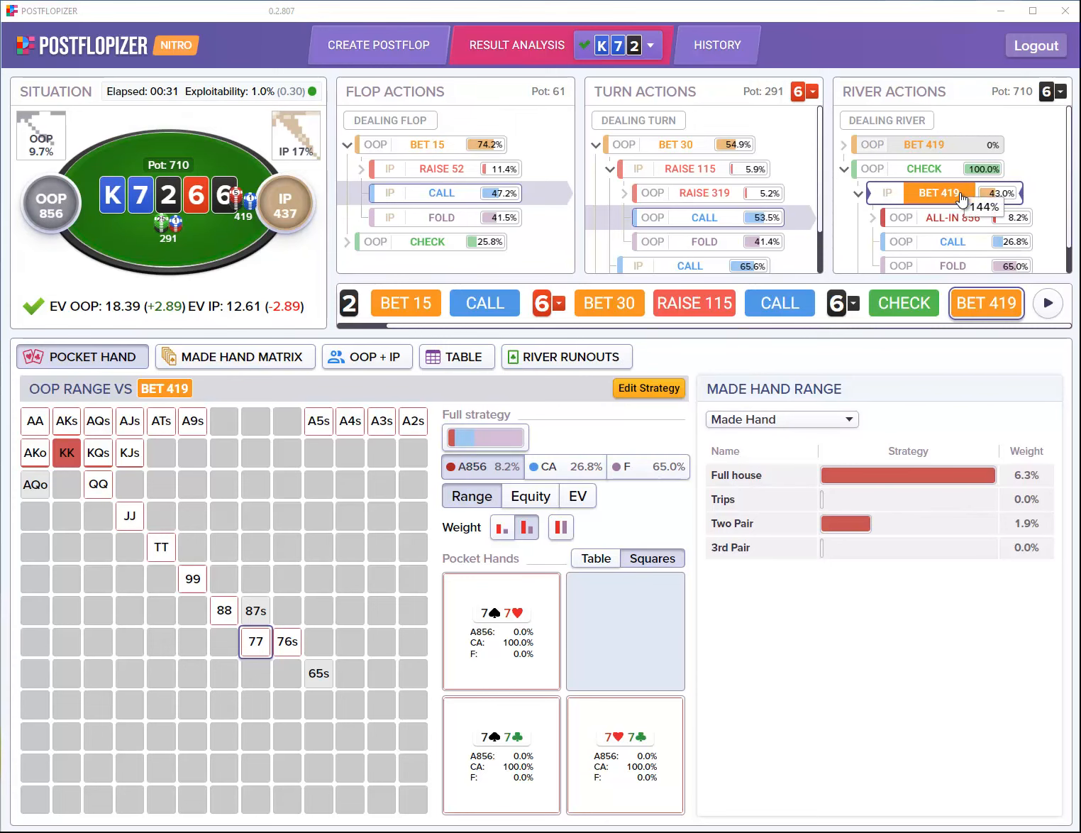
scroll(967, 193, down, 1)
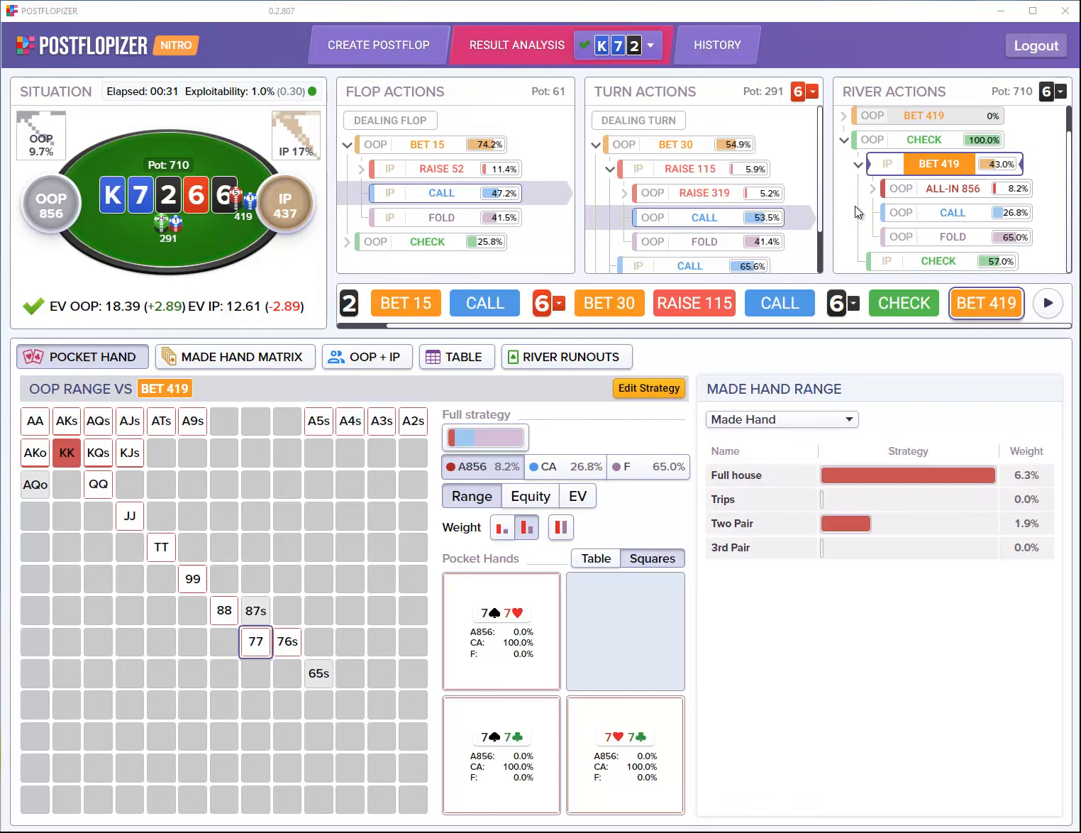
Step: Move between the turn decision node and the river BET 419 spot, ending back at the turn node
click(639, 120)
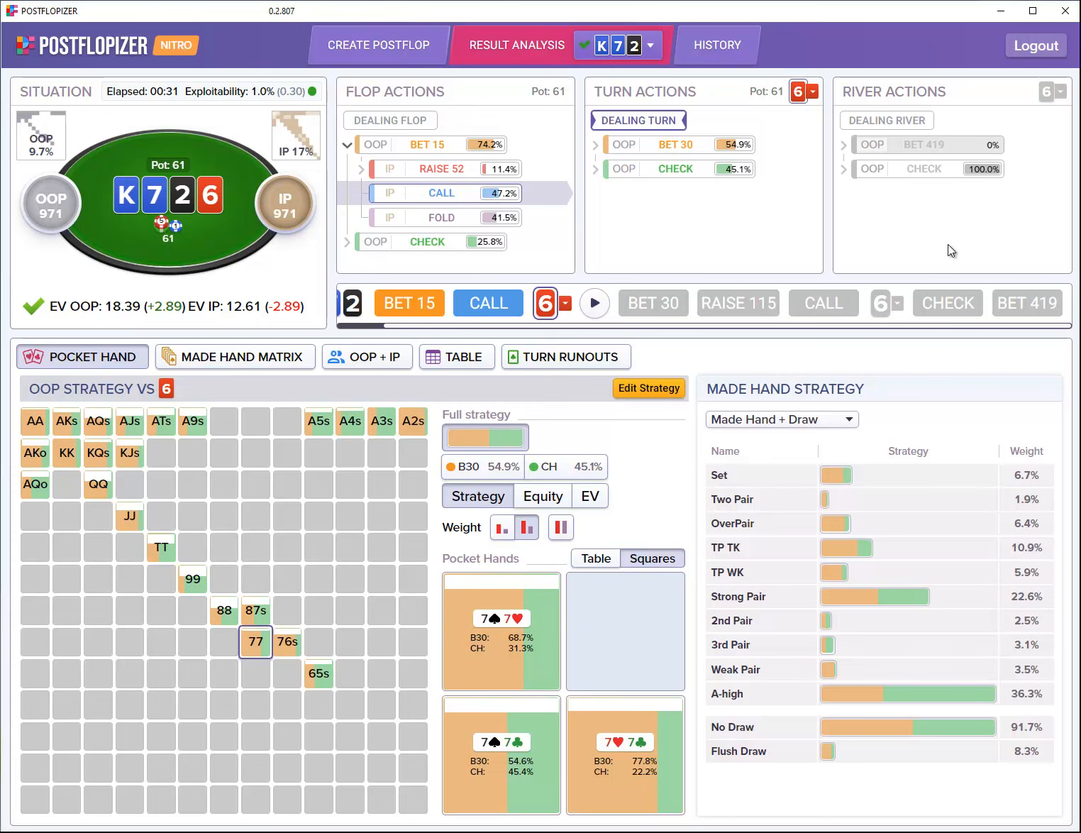
click(1032, 303)
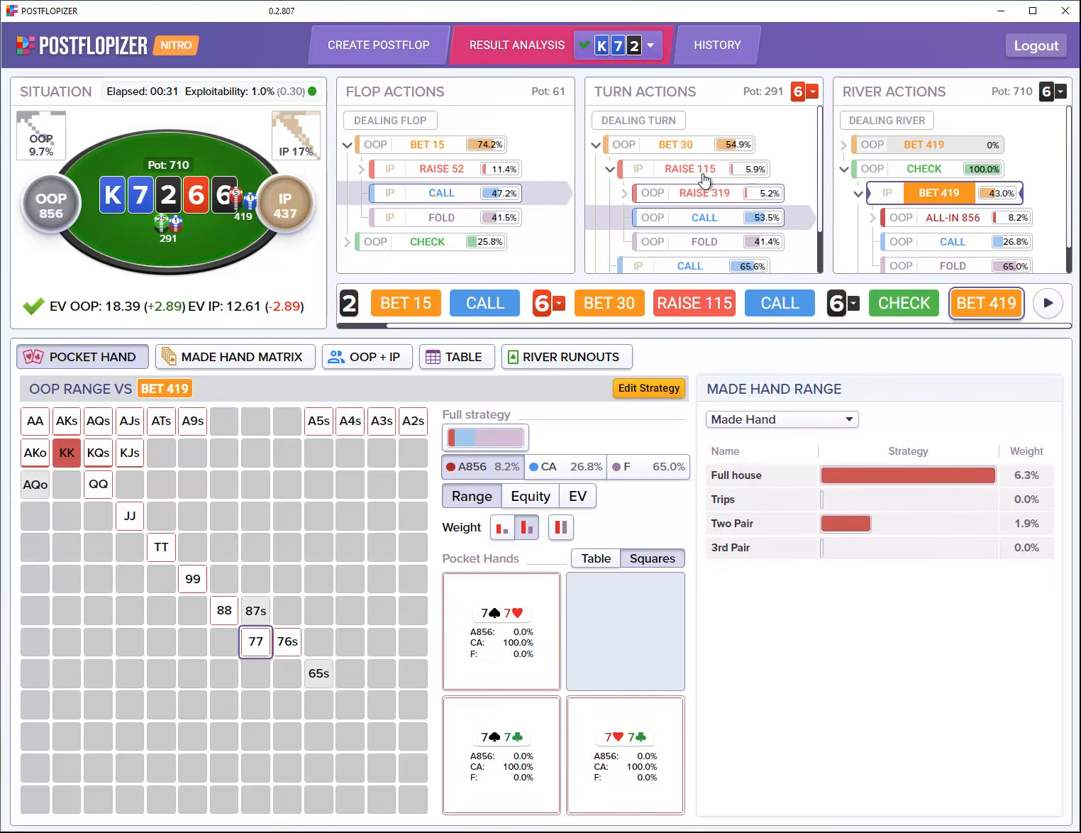
click(666, 128)
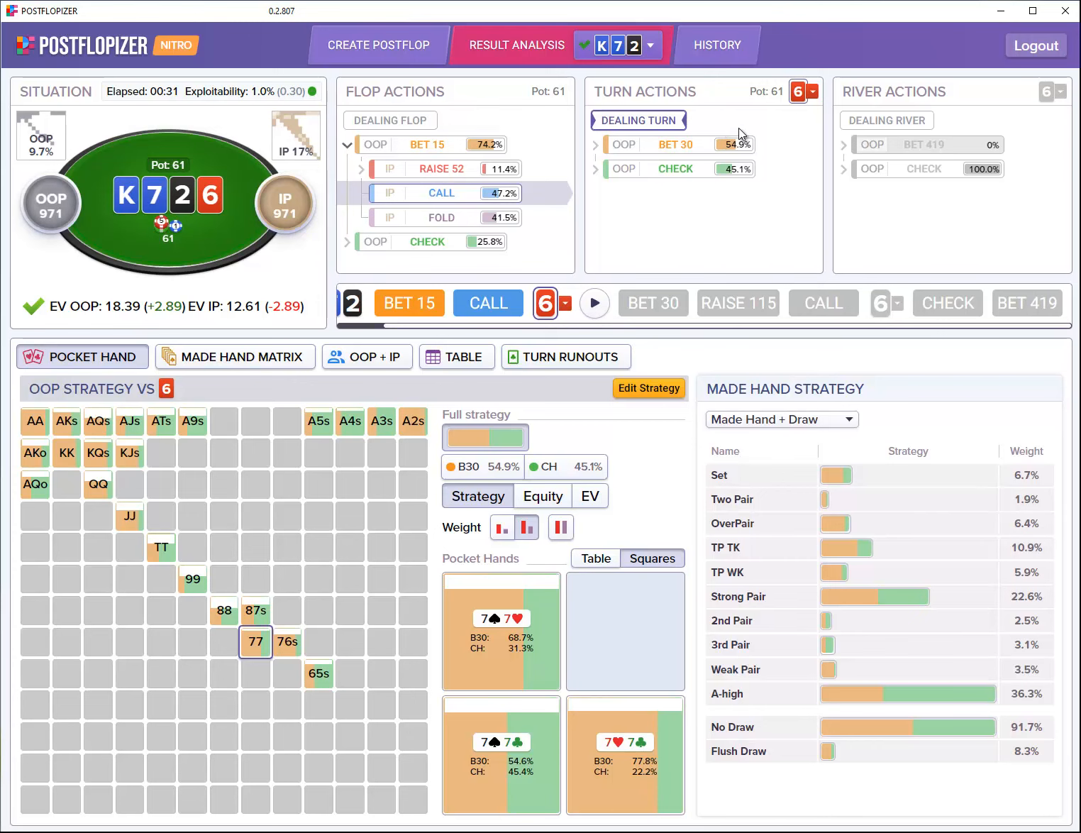
Step: Check the turn node and OOP BET 30 action menus, then open OOP's strategy editor versus the 6
right_click(652, 122)
click(635, 123)
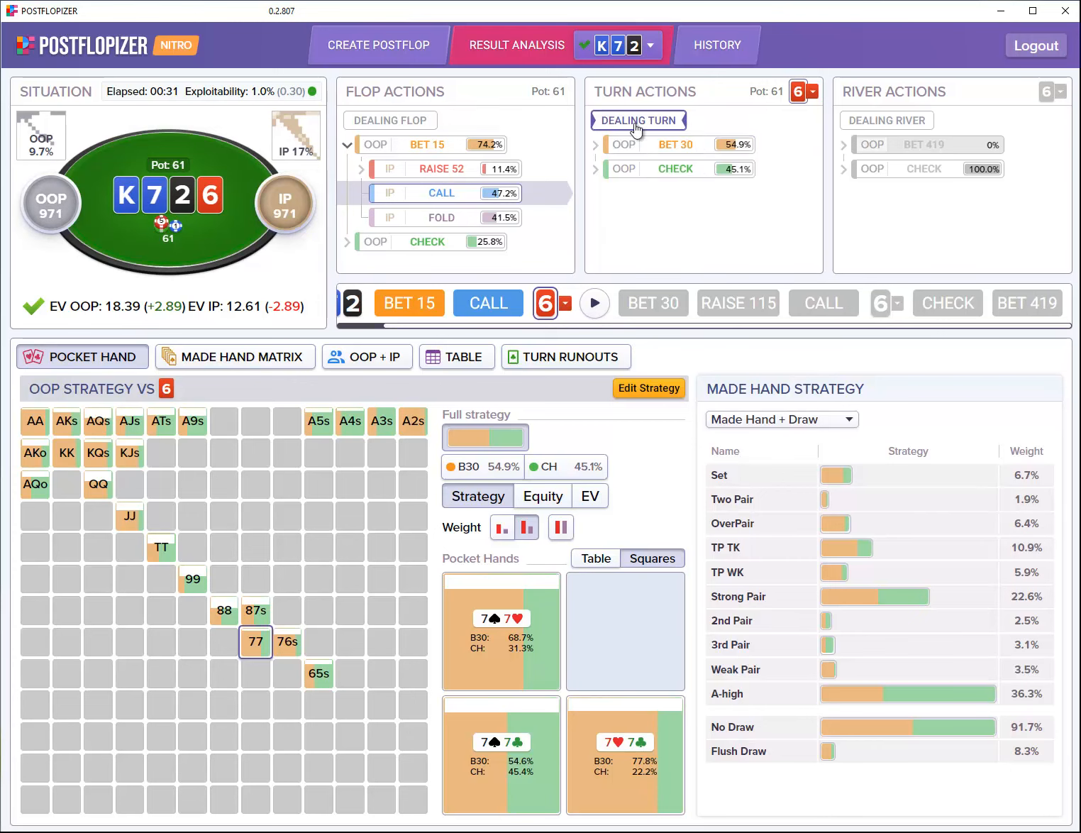
right_click(629, 143)
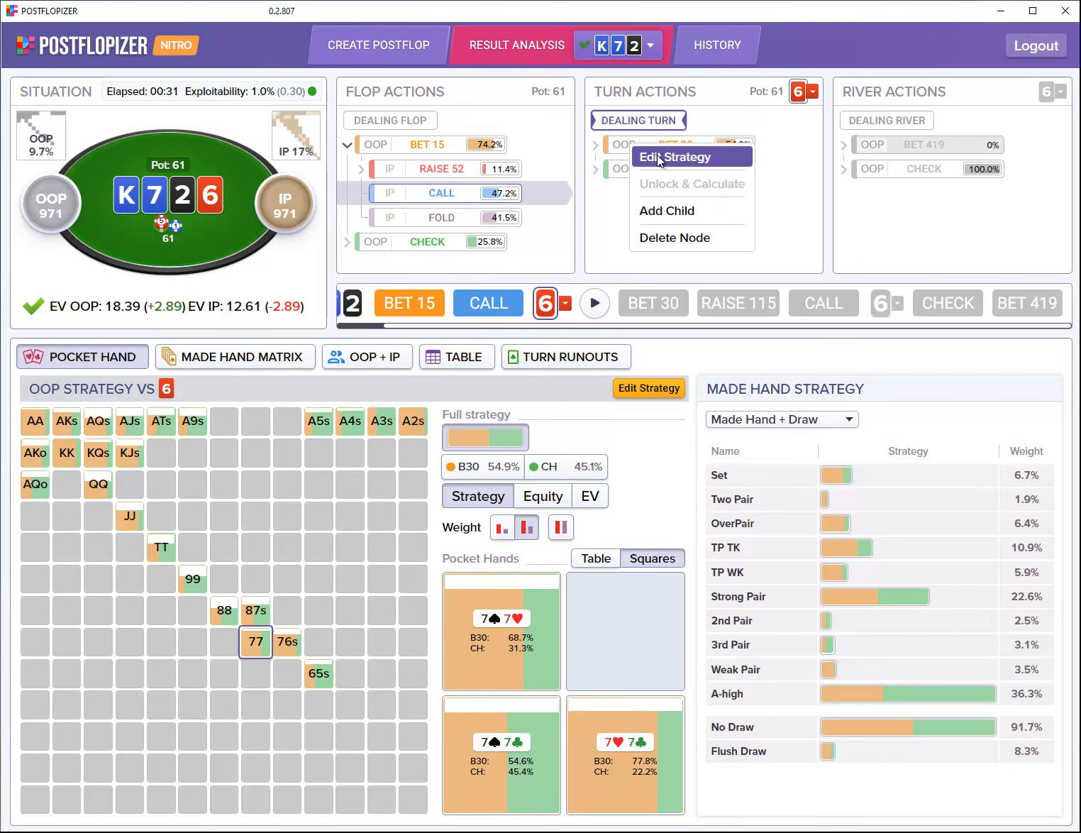
click(791, 246)
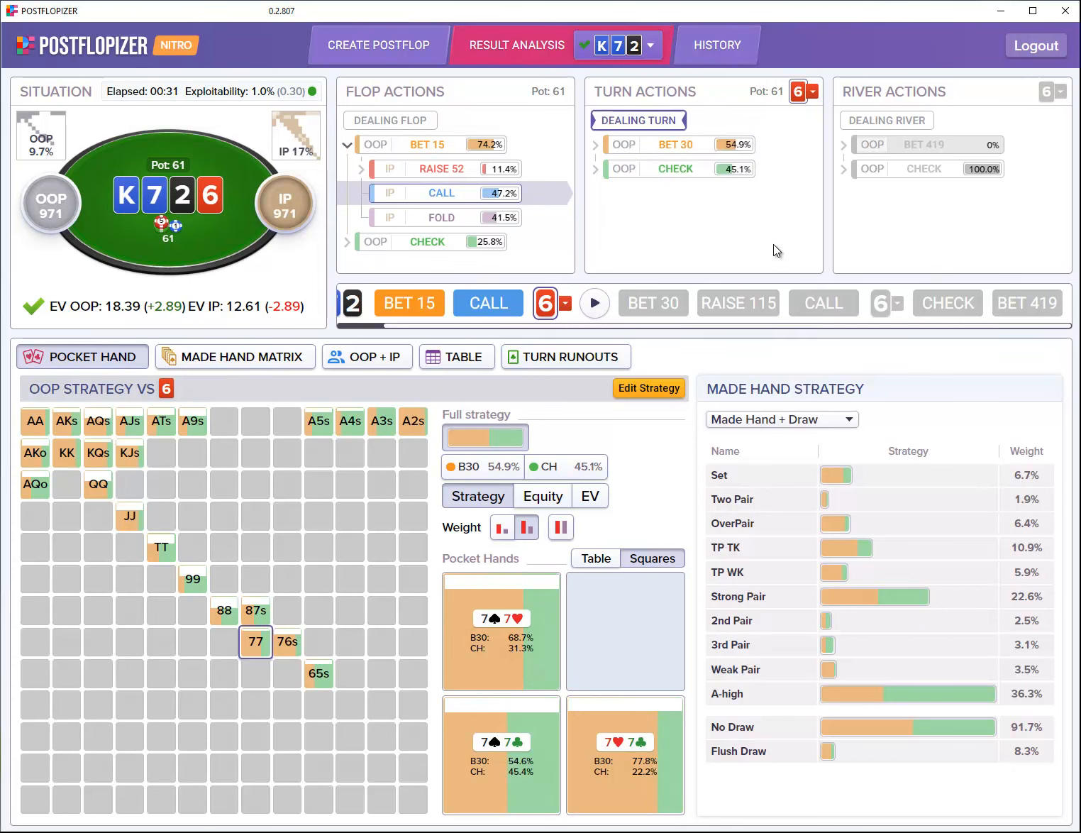
click(660, 395)
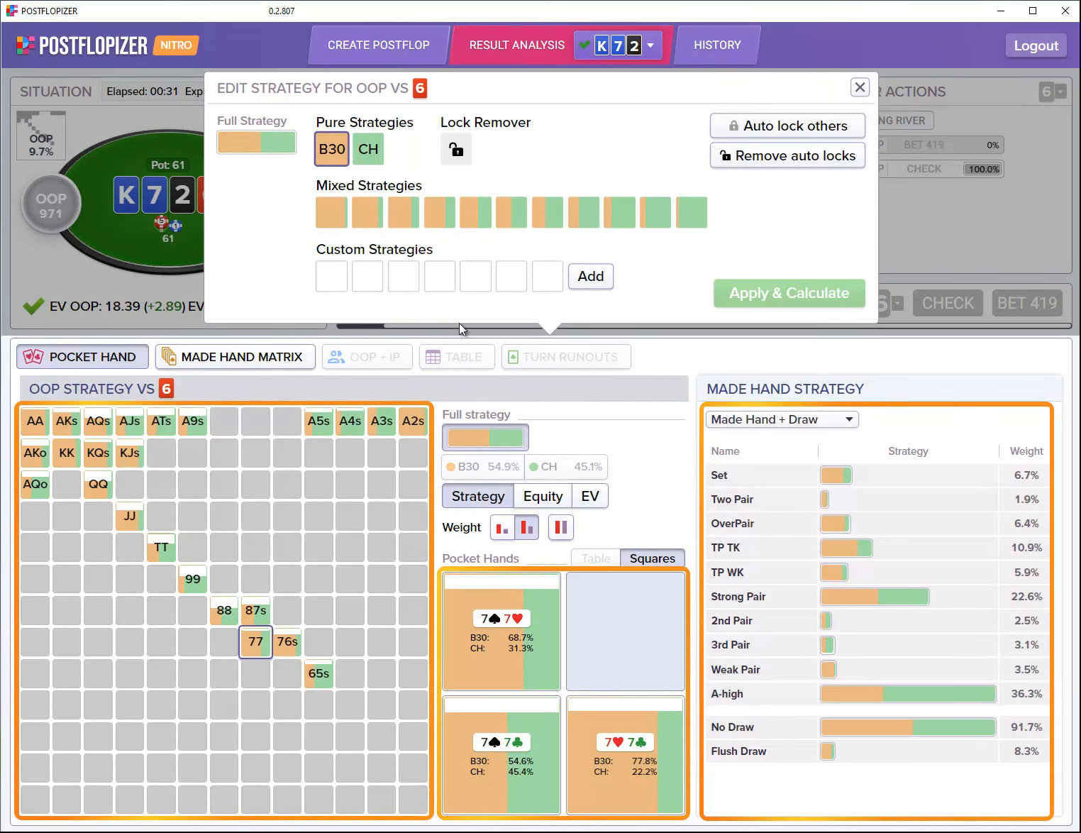
Step: Lock AJs, ATs and A9s to pure check
mouse_move(338, 152)
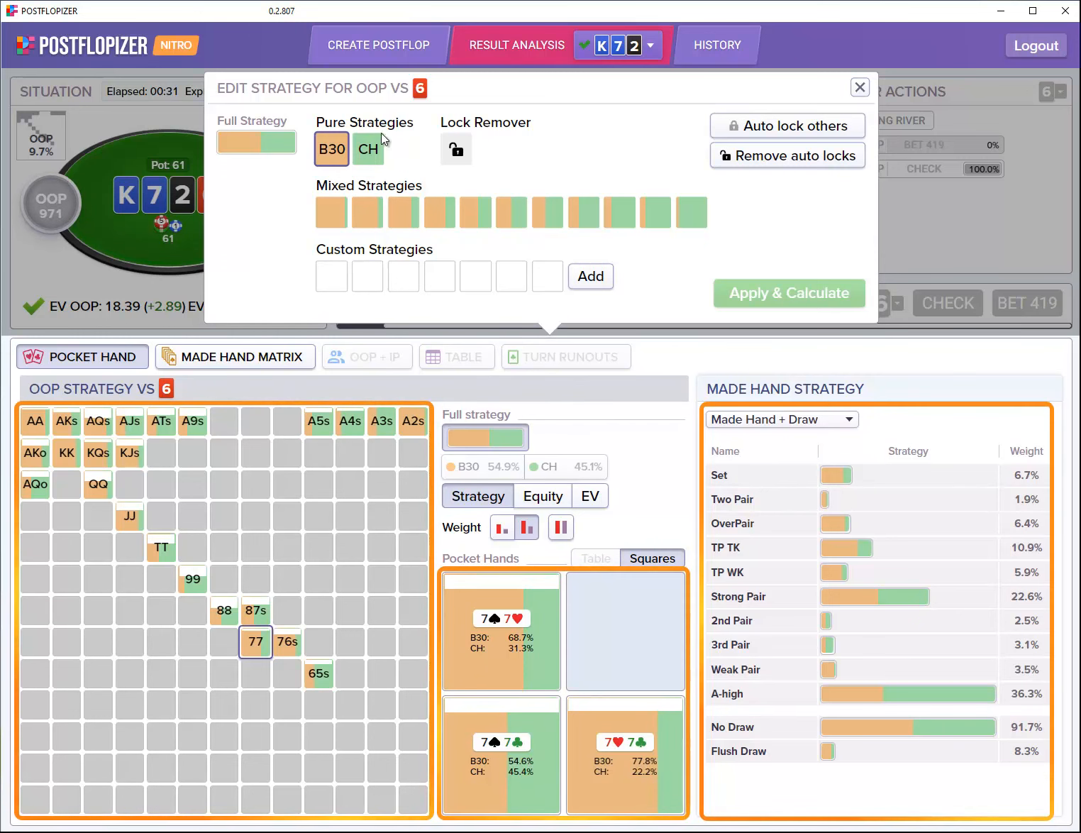
mouse_move(372, 158)
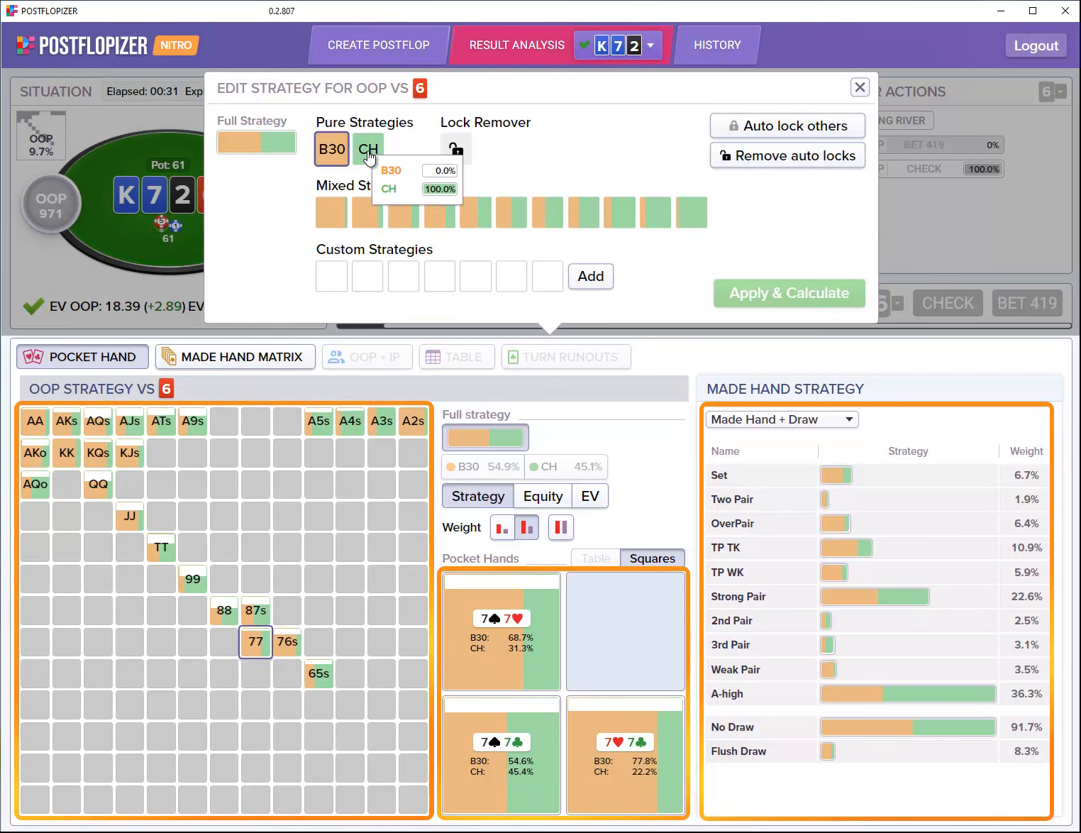
click(369, 158)
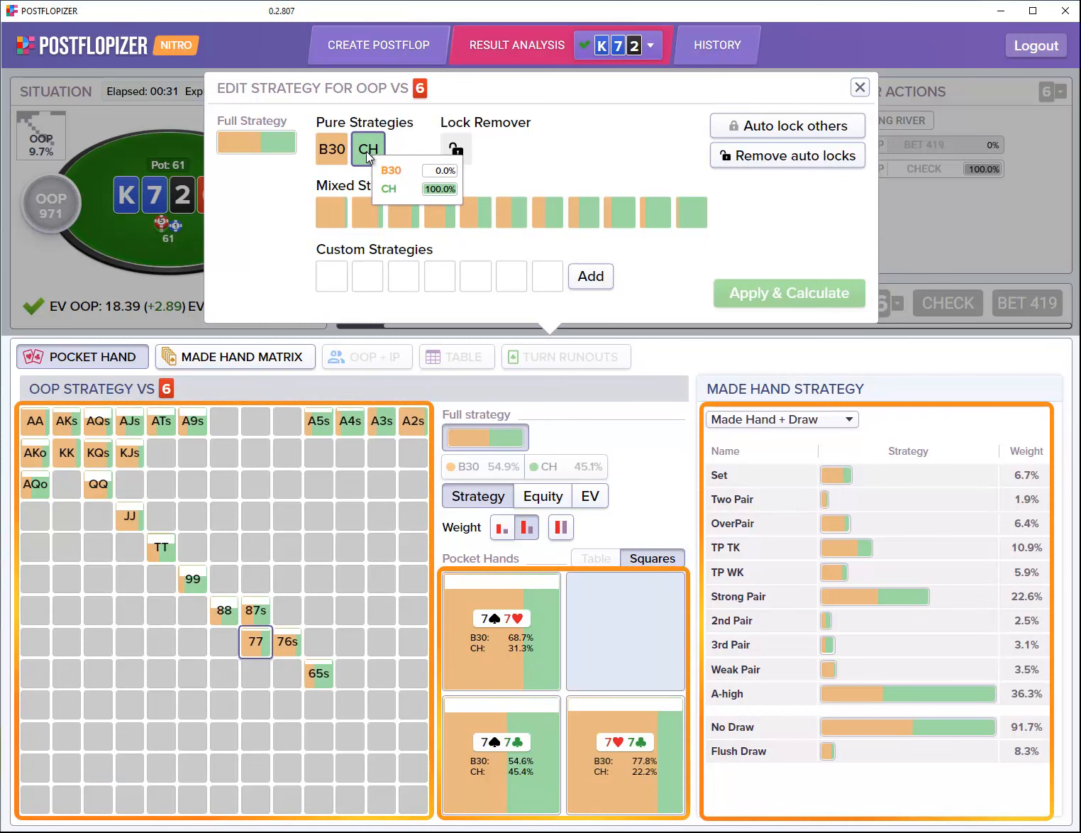
click(130, 423)
click(161, 422)
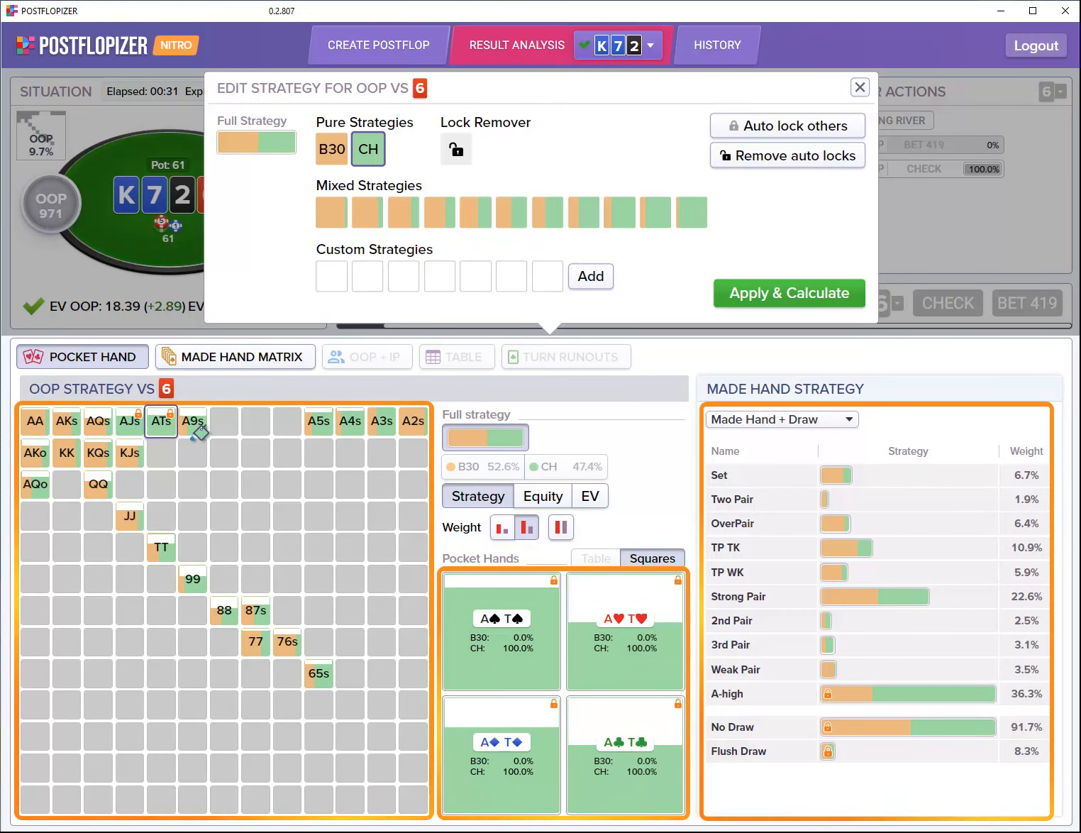
click(188, 431)
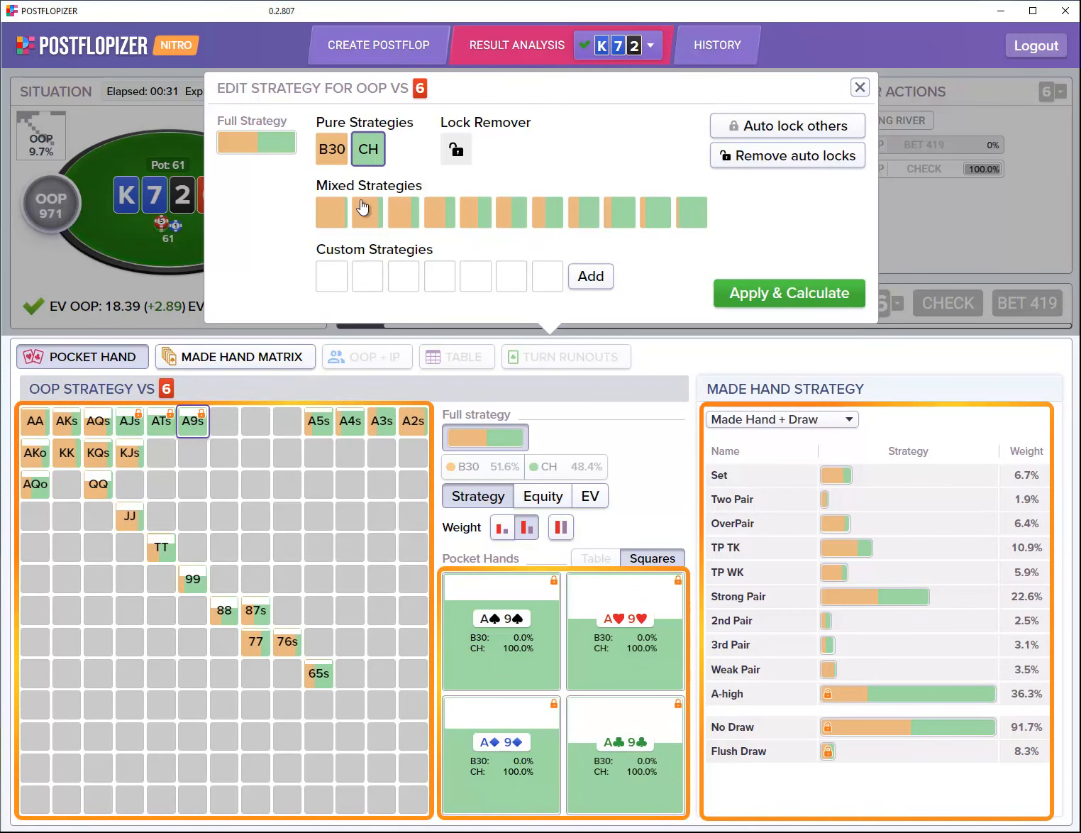
Step: Lock A4s and A3s to bet 30, and TT and 99 to a 58.3/41.7 mix
click(351, 421)
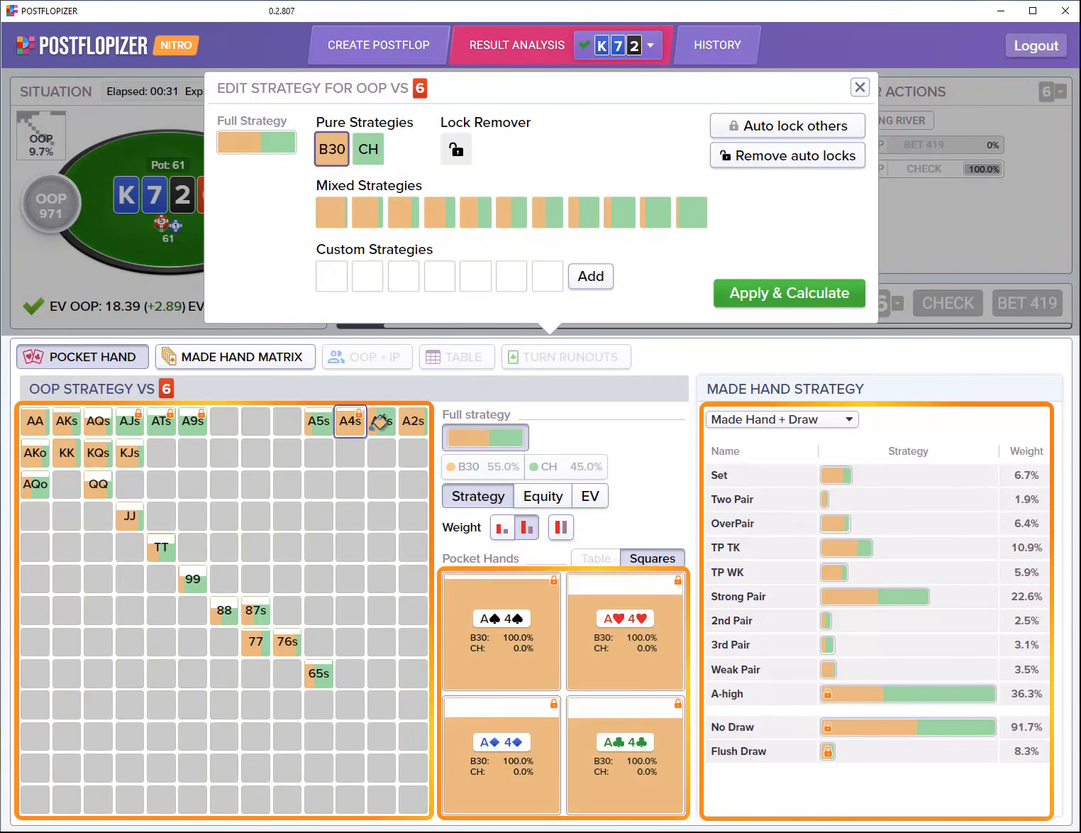
click(382, 422)
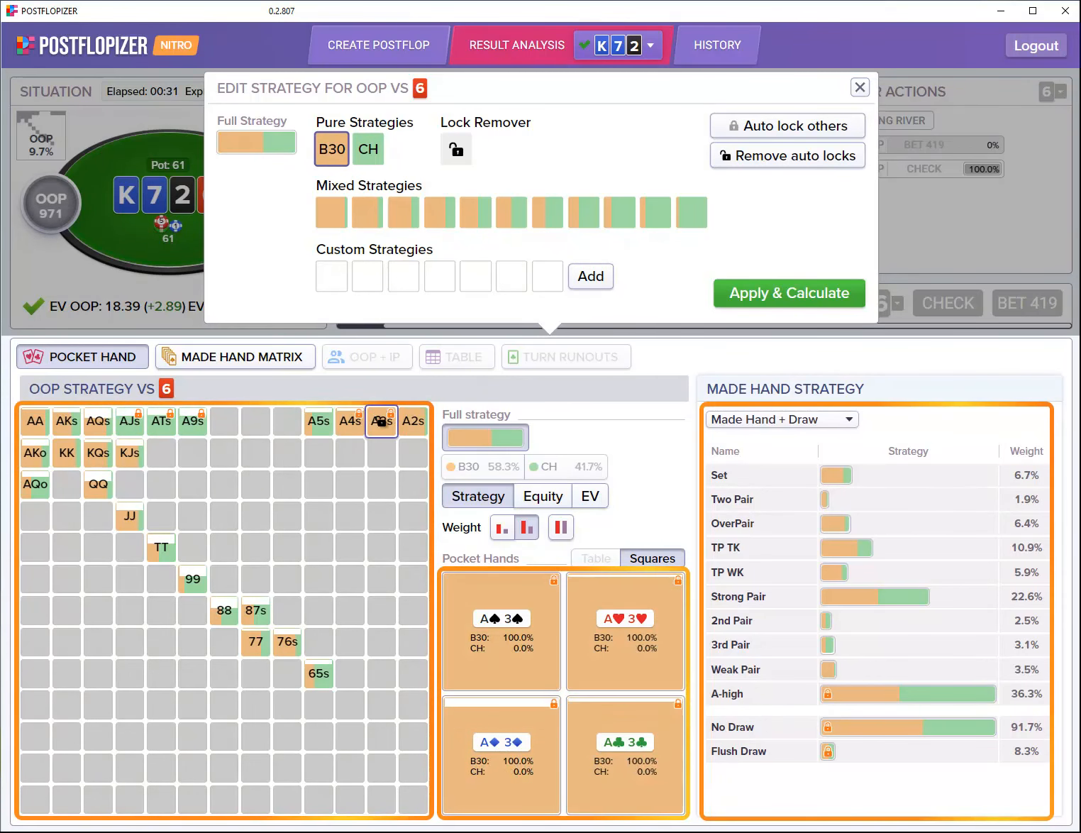
click(475, 214)
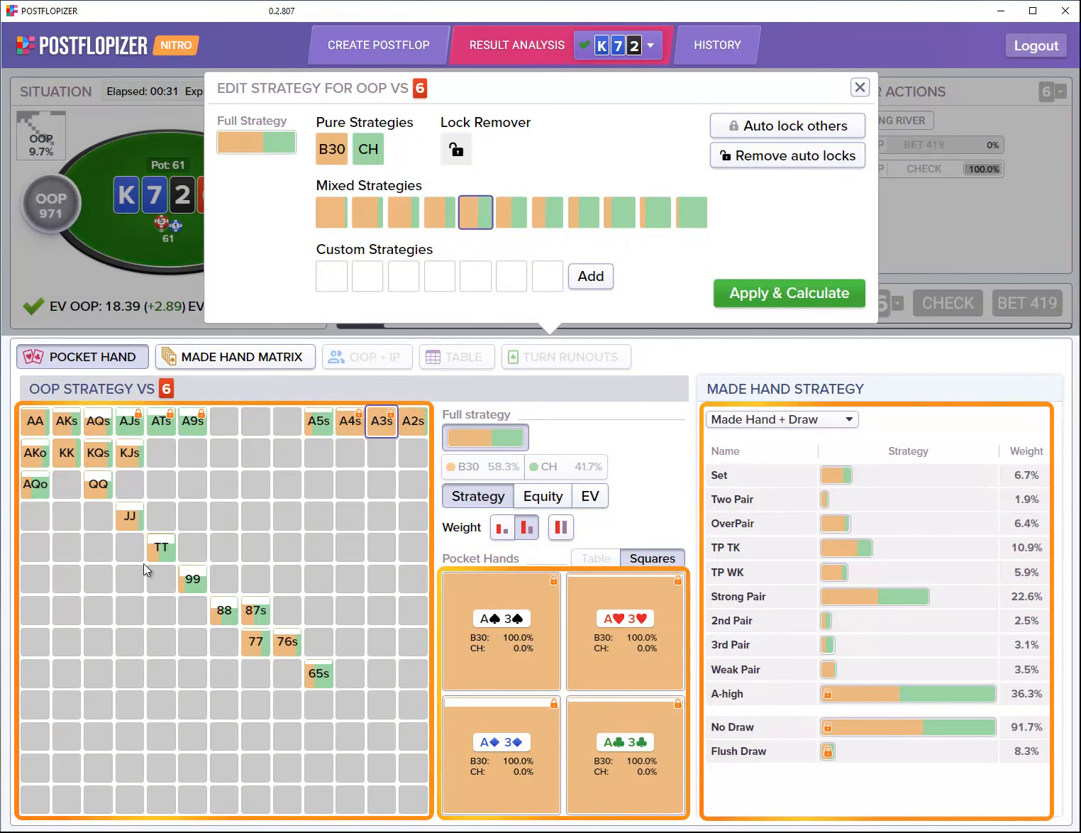
click(161, 548)
click(193, 579)
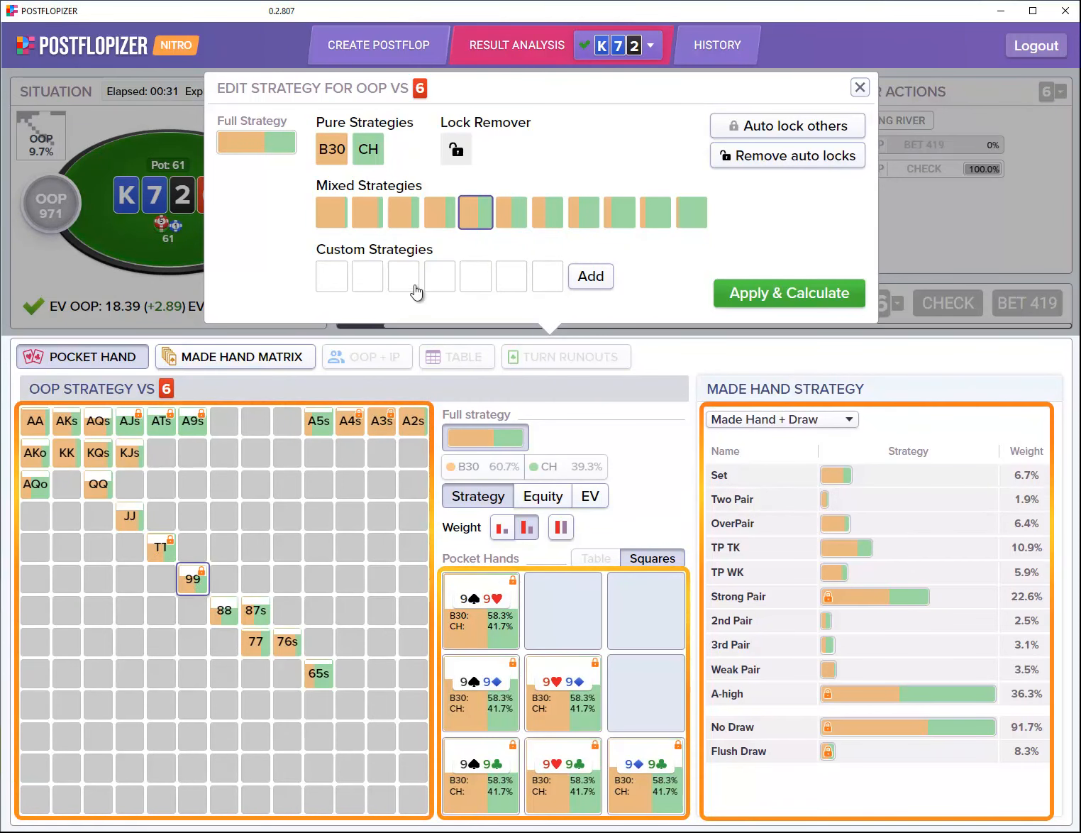
Step: Save a 27/73 bet/check custom strategy, apply it to KQs, then close the editor discarding all locks
click(591, 276)
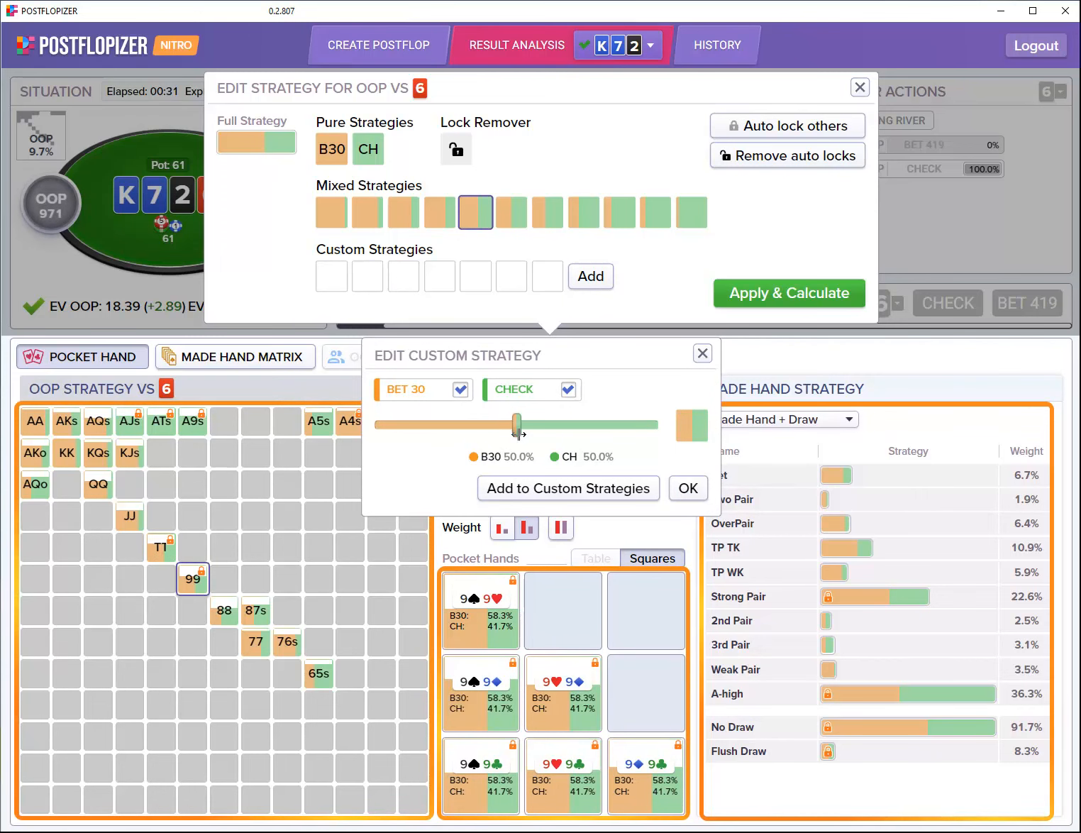
drag(517, 432, 460, 439)
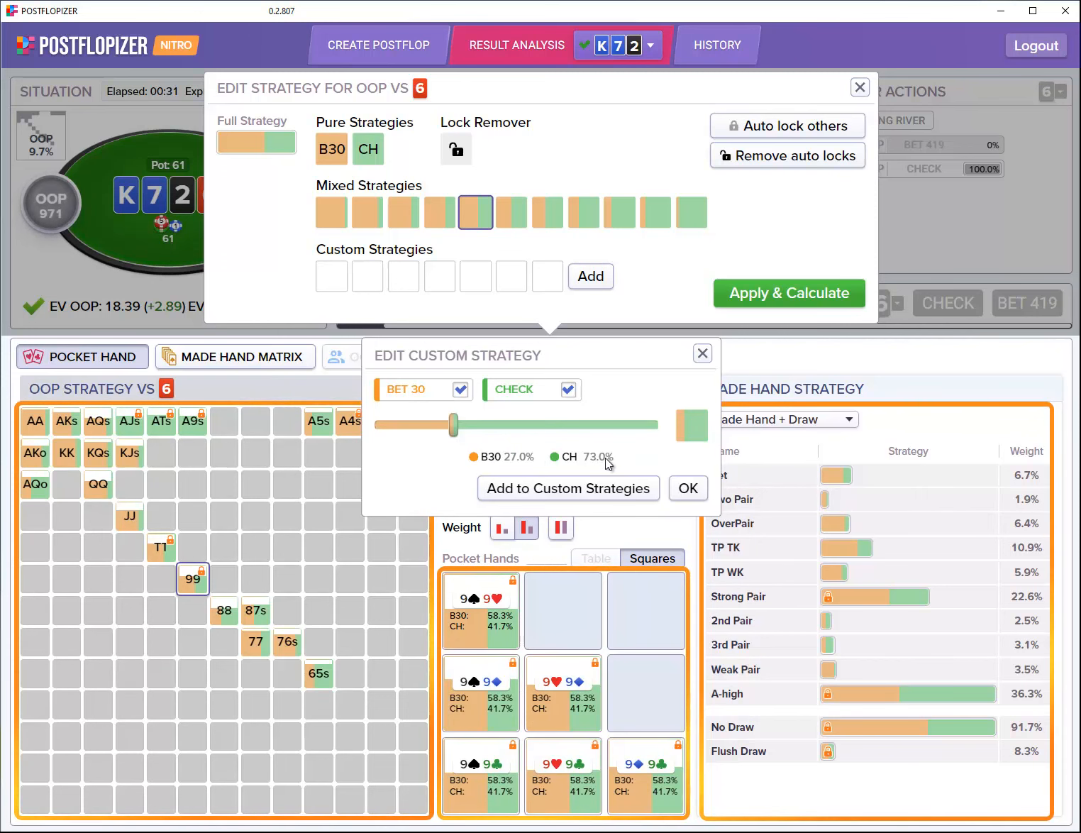
click(616, 489)
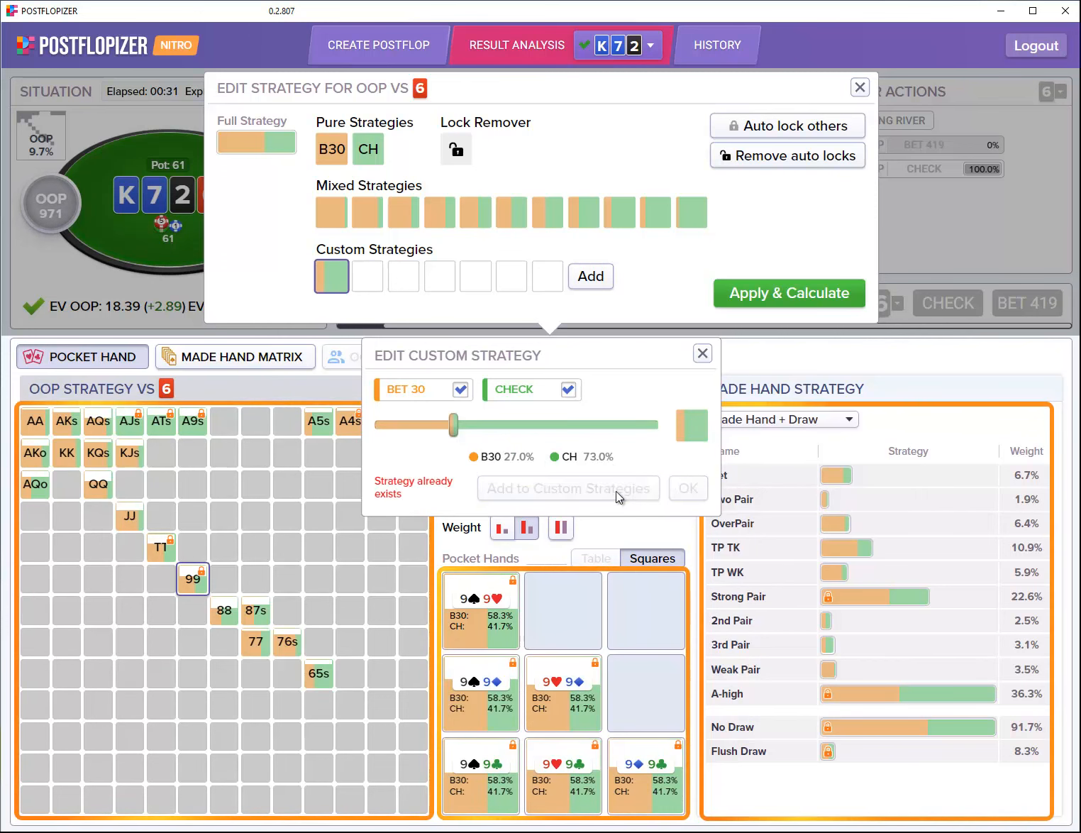
click(100, 454)
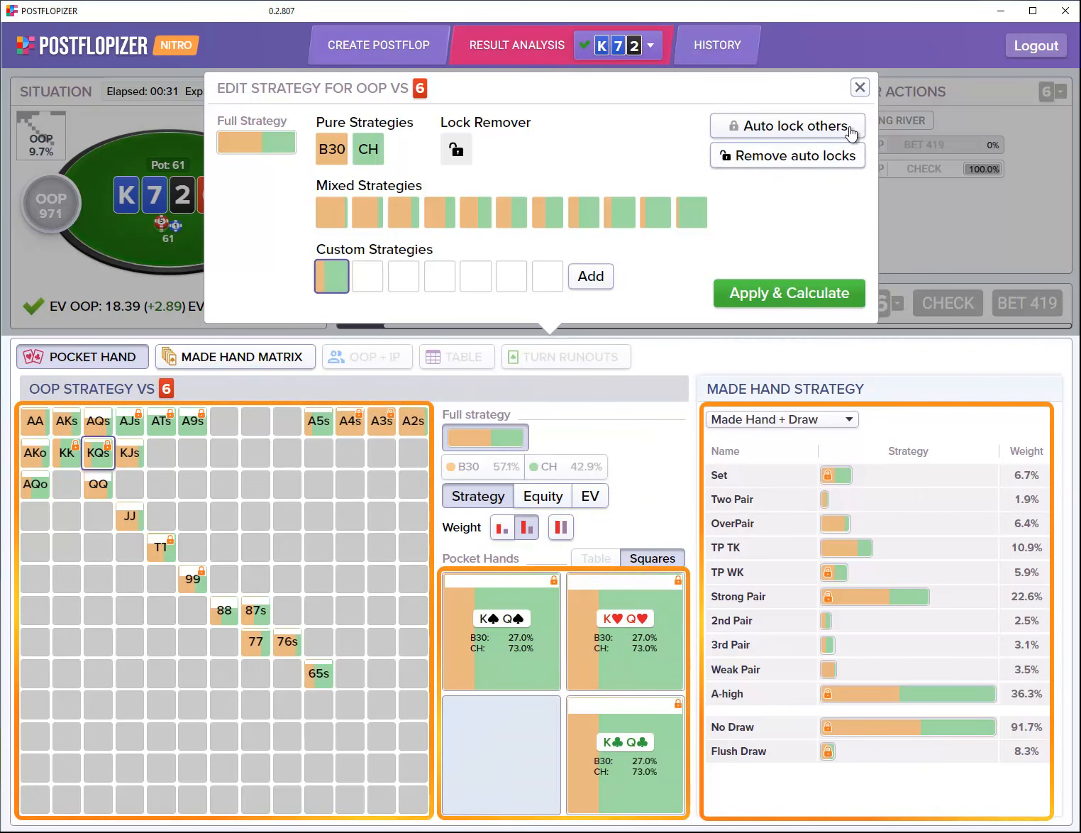
click(860, 88)
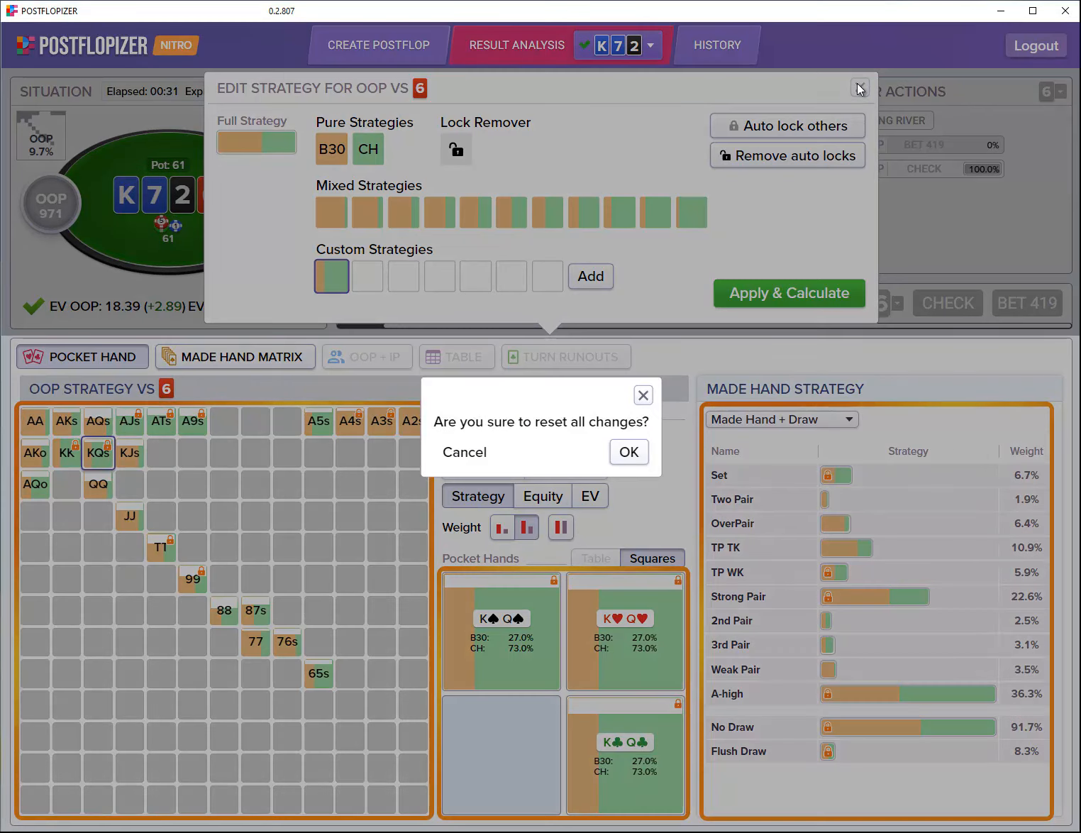
click(632, 451)
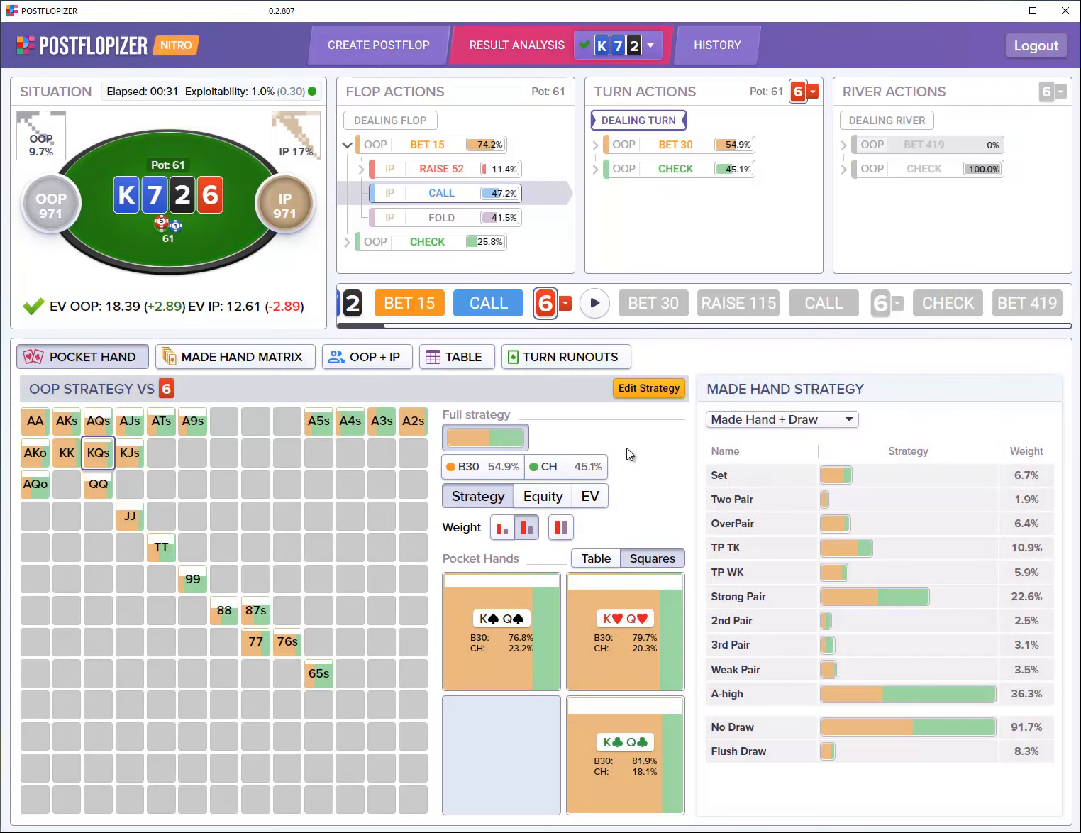
Step: Reopen OOP's turn editor, lock AA–ATs to check, then set A♠A♥, A♠A♦, A♥A♦ to bet 30
click(662, 392)
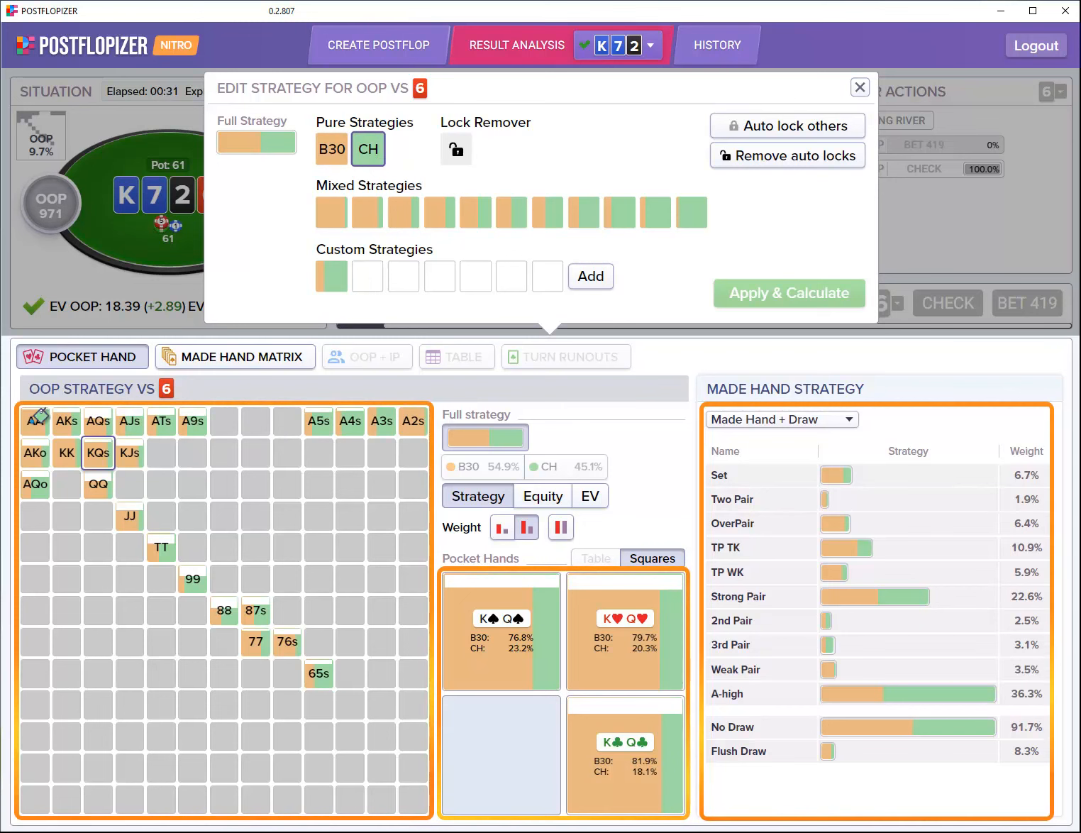
mouse_move(39, 417)
mouse_down()
mouse_move(179, 421)
mouse_move(119, 453)
mouse_move(64, 447)
mouse_move(169, 545)
mouse_move(115, 461)
mouse_up()
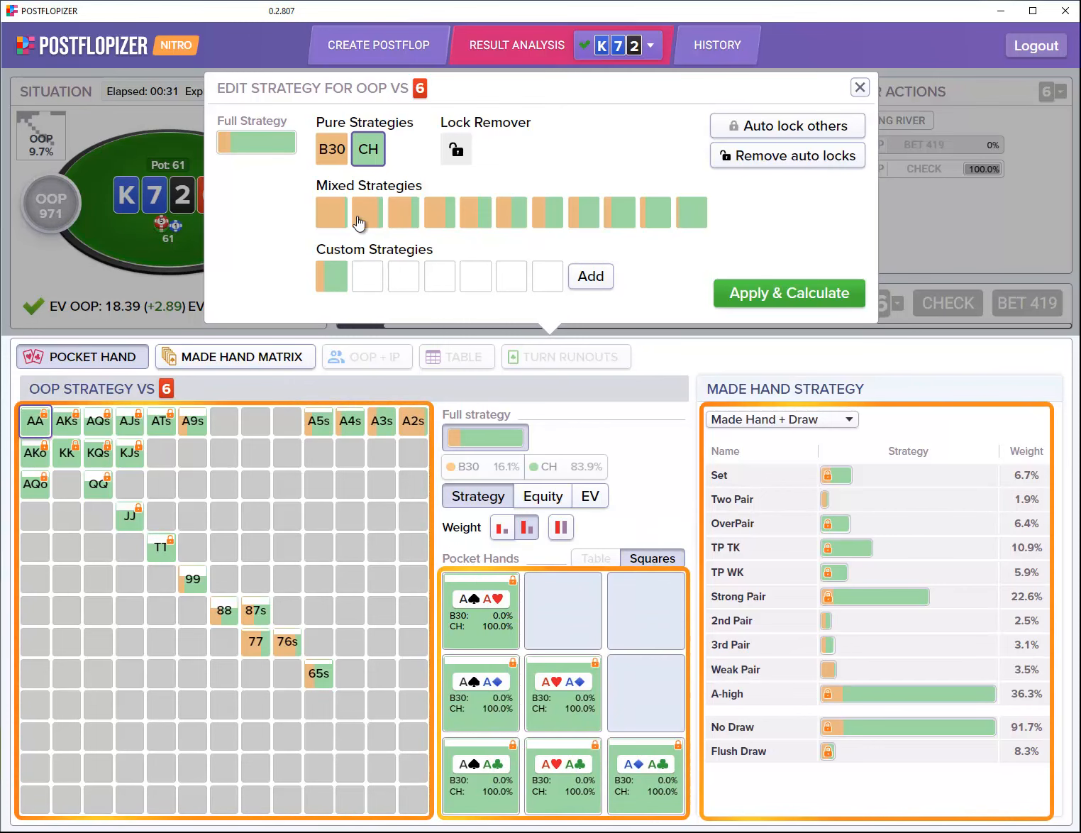
click(332, 150)
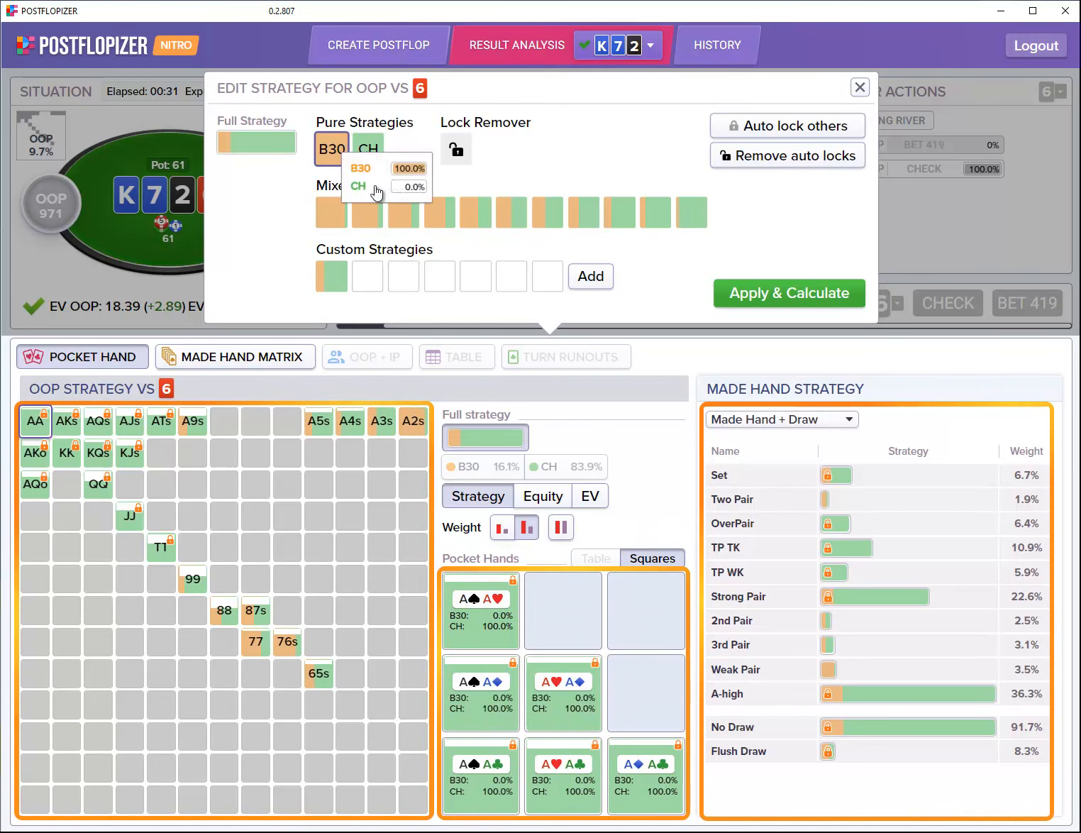
click(487, 622)
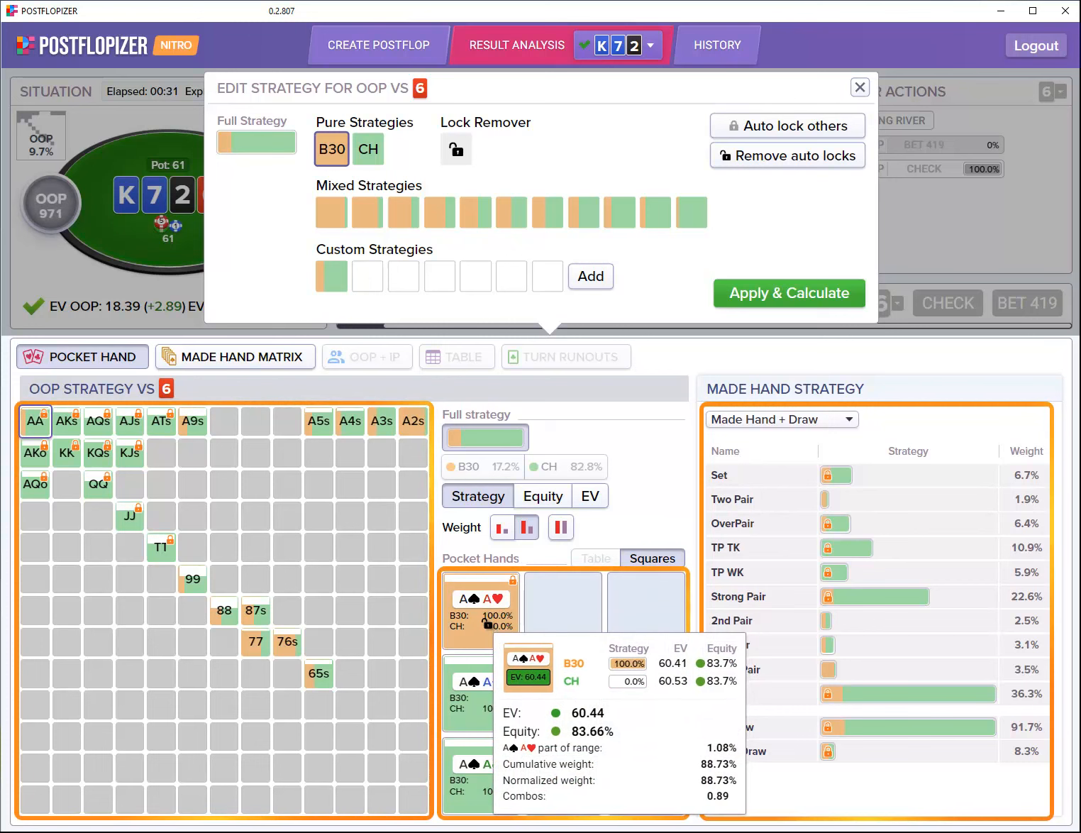
click(489, 699)
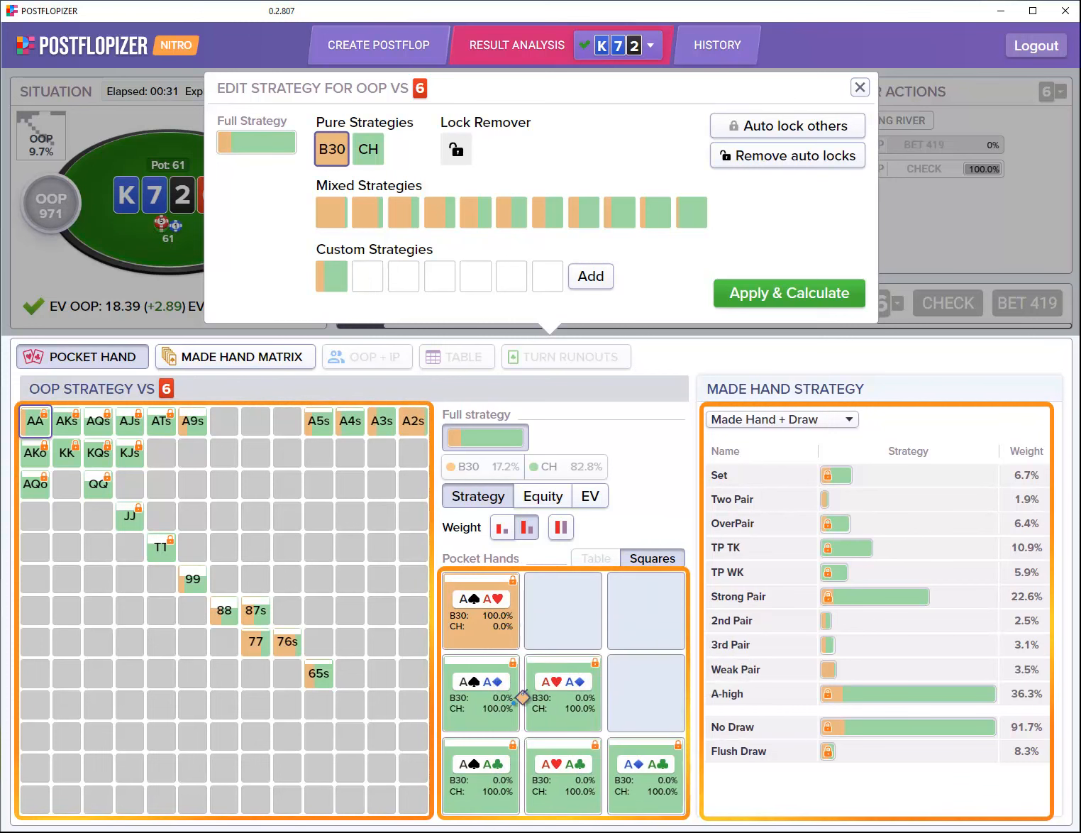
click(576, 708)
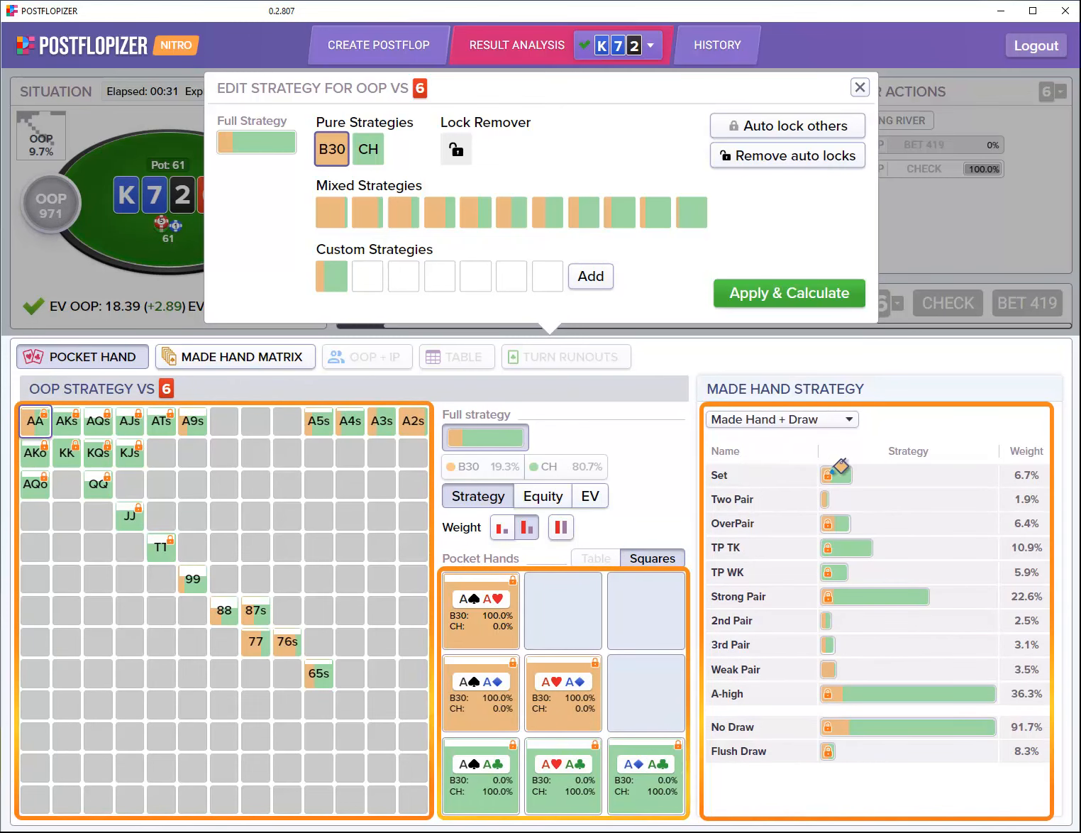
Step: Paint another made-hand group plus 3rd Pair, Flush Draw and No Draw hands as pure check
mouse_move(879, 543)
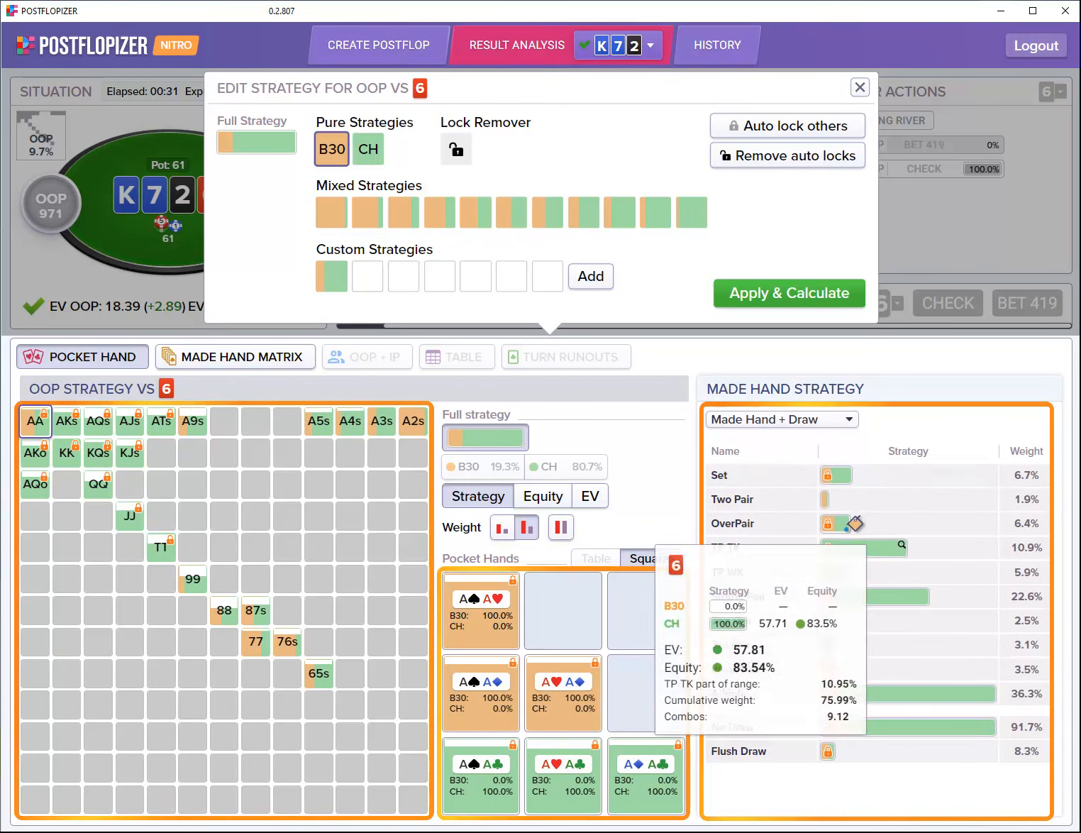
click(369, 152)
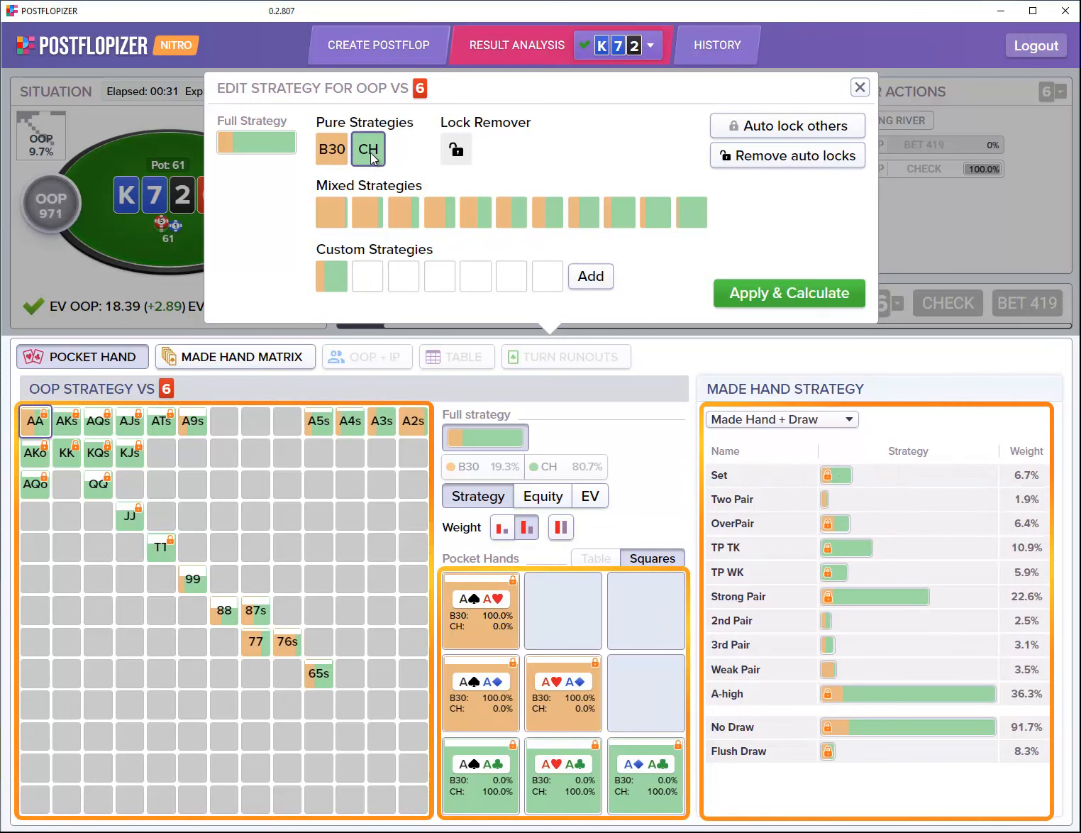
click(851, 474)
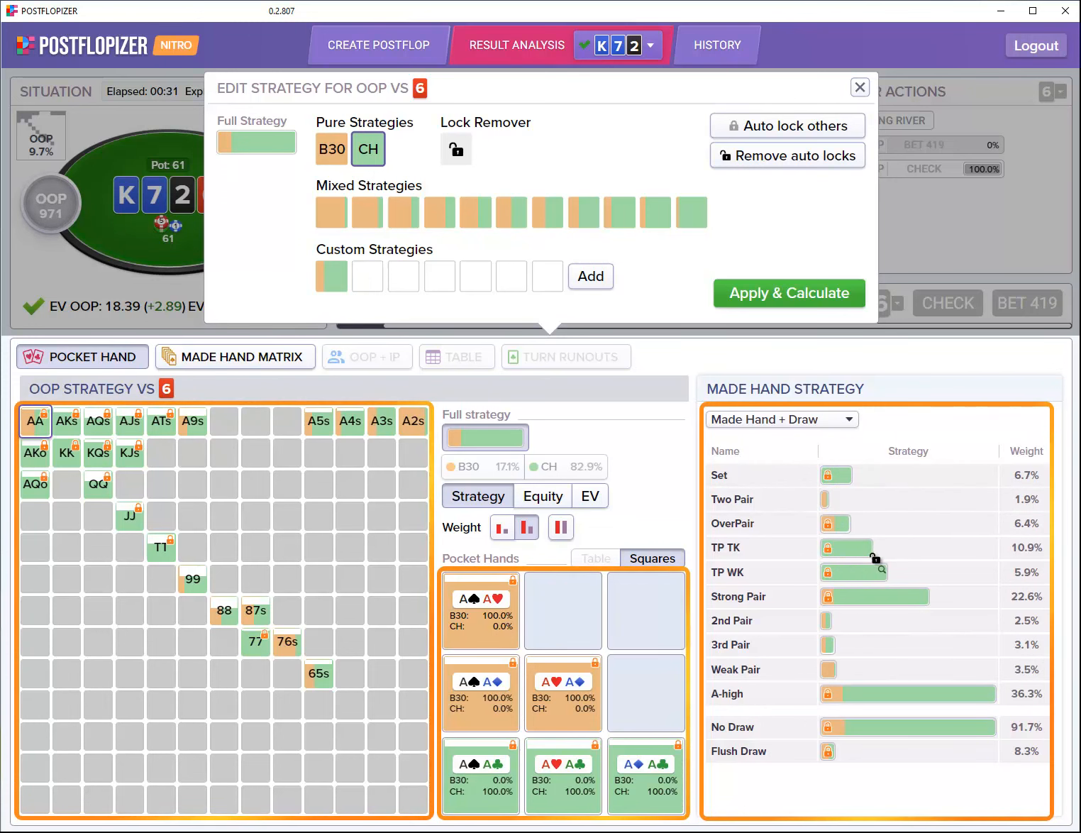
click(841, 644)
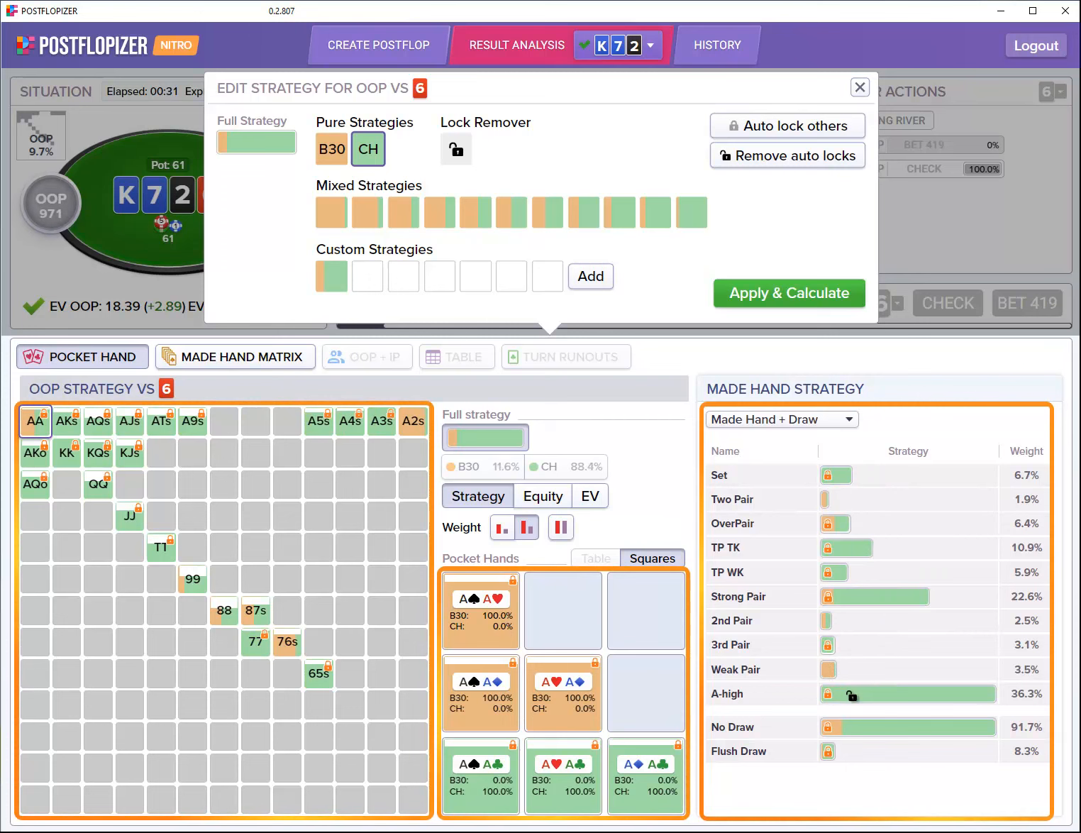
click(842, 749)
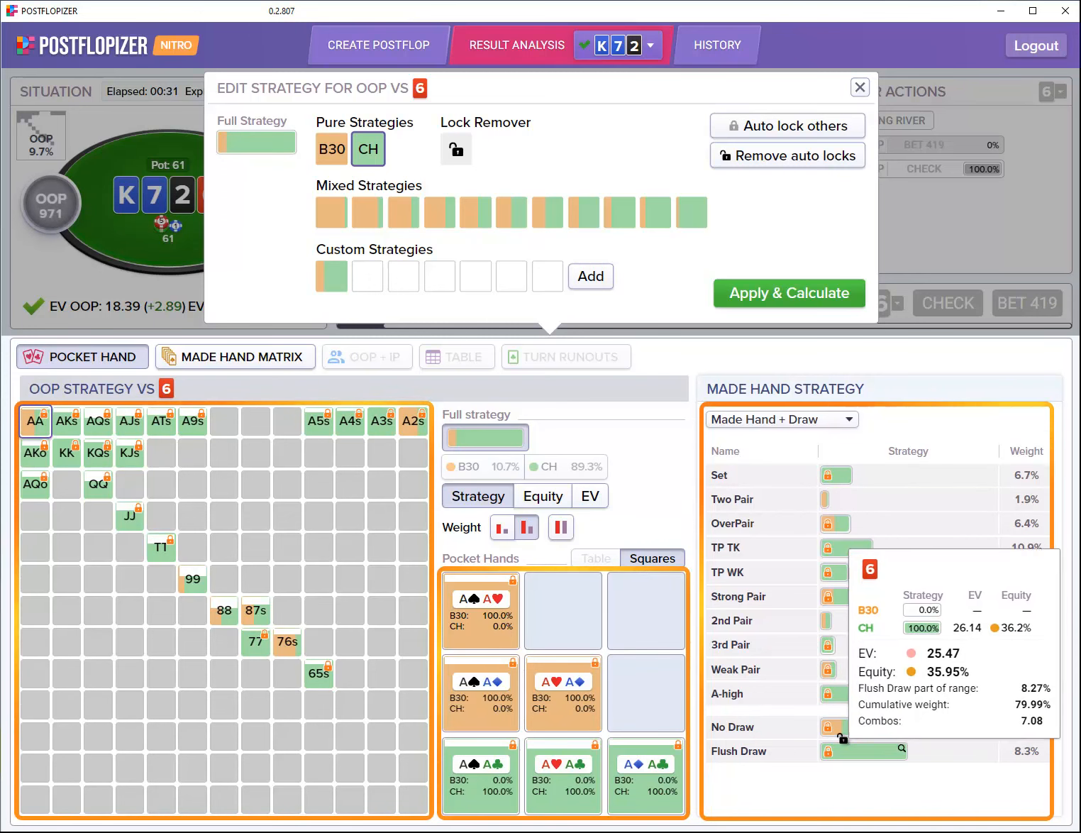
click(842, 724)
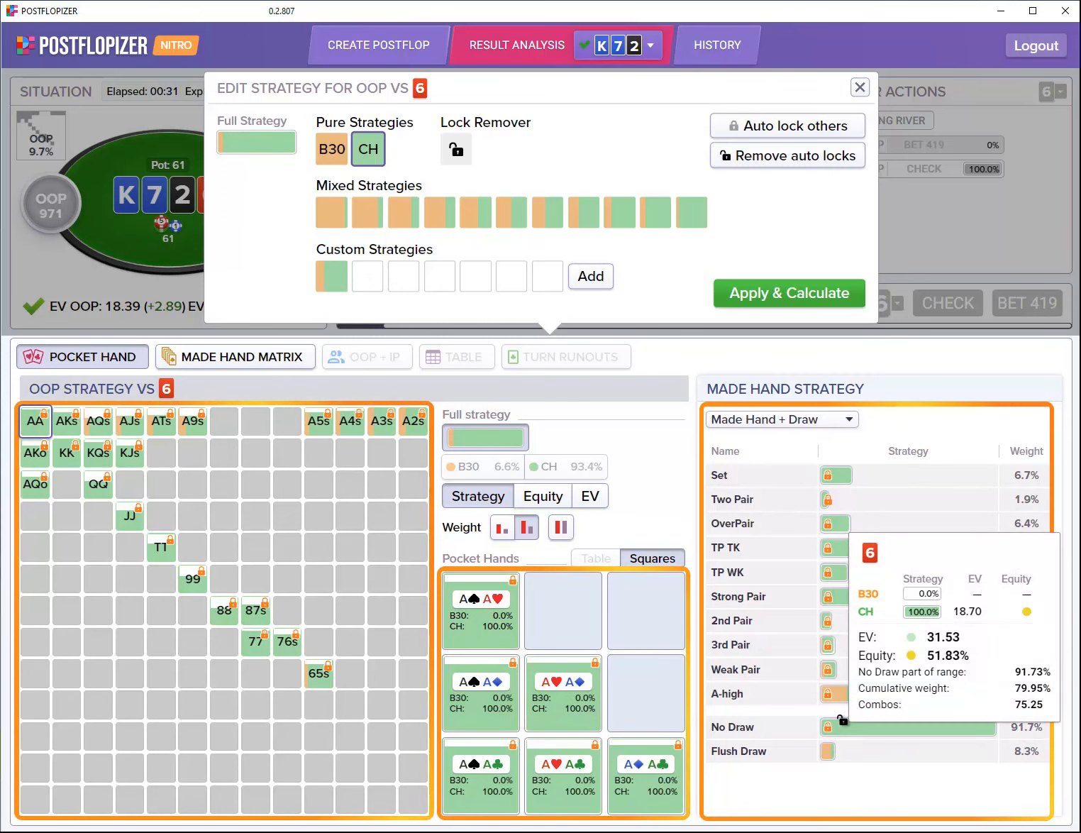
mouse_move(865, 687)
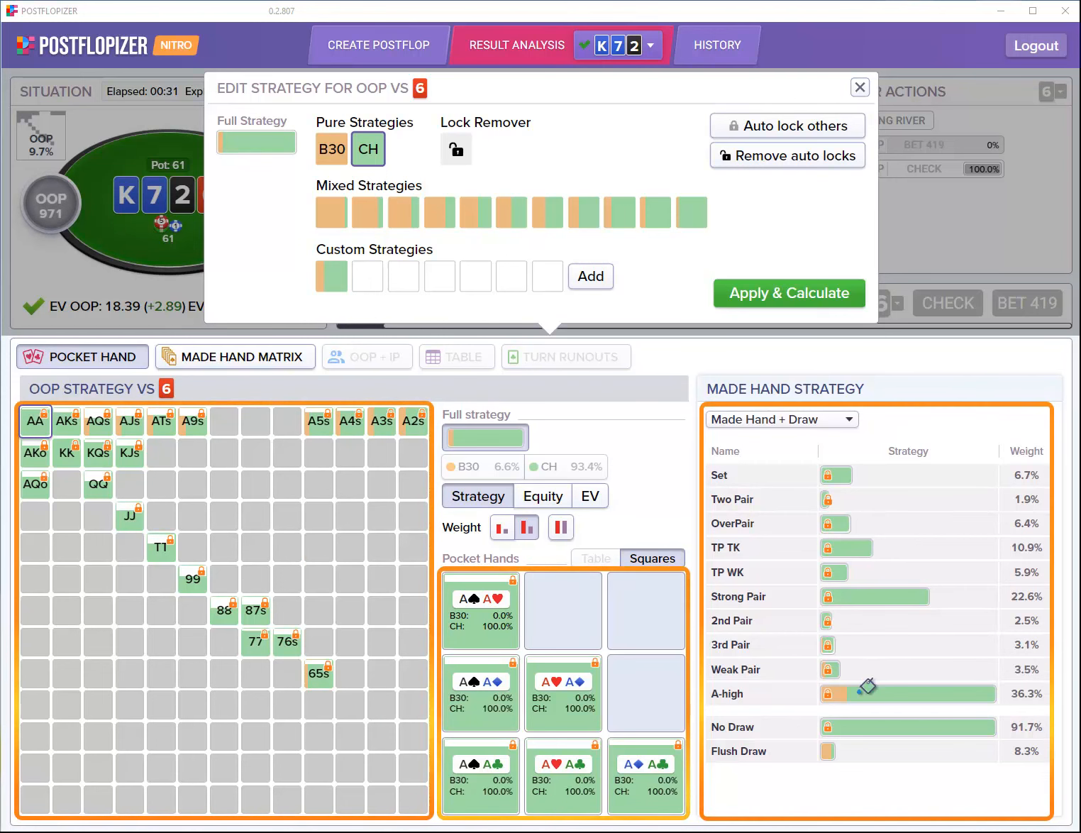
mouse_move(861, 694)
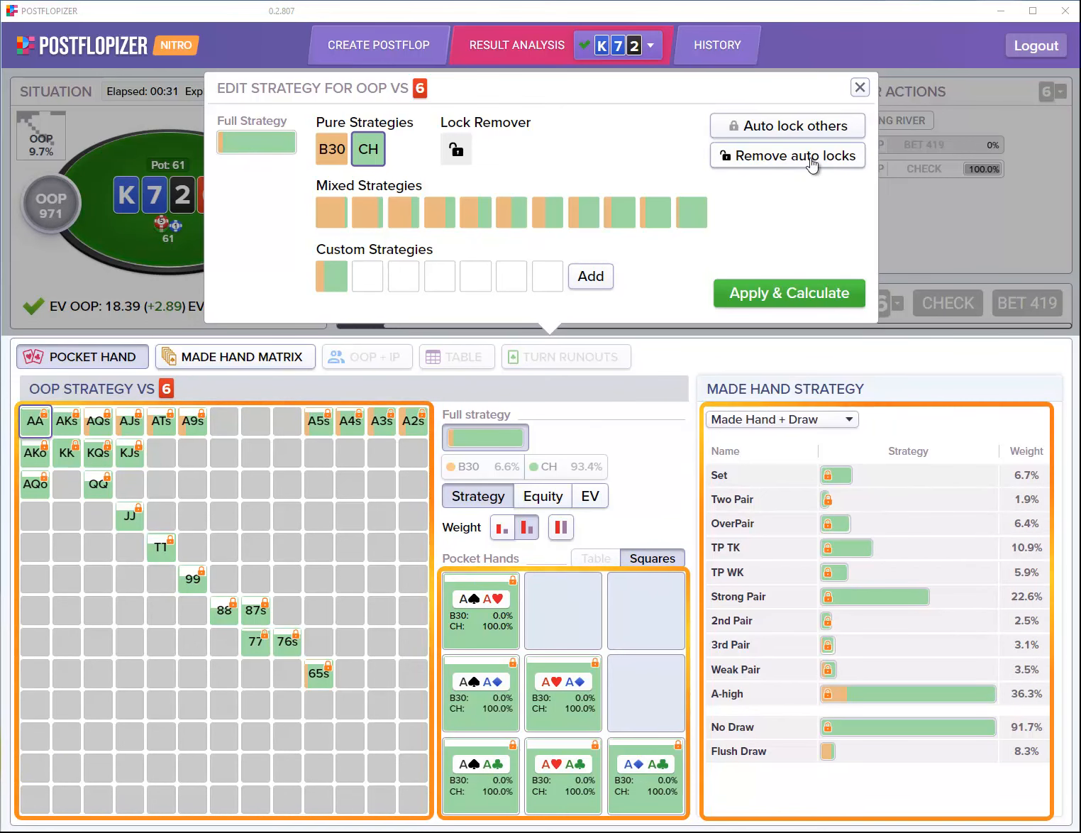
Step: Discard all strategy edits, restoring bet 30 to 54.9%, and show the Made Hand Matrix
click(860, 88)
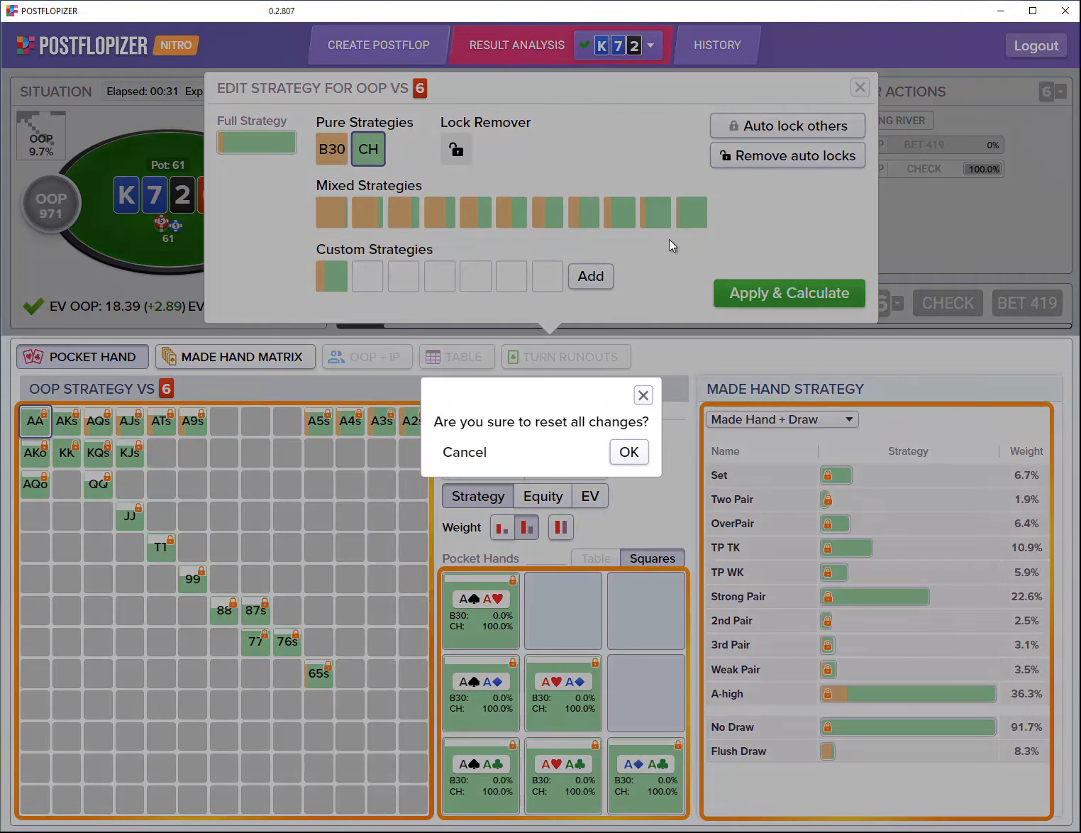
click(624, 448)
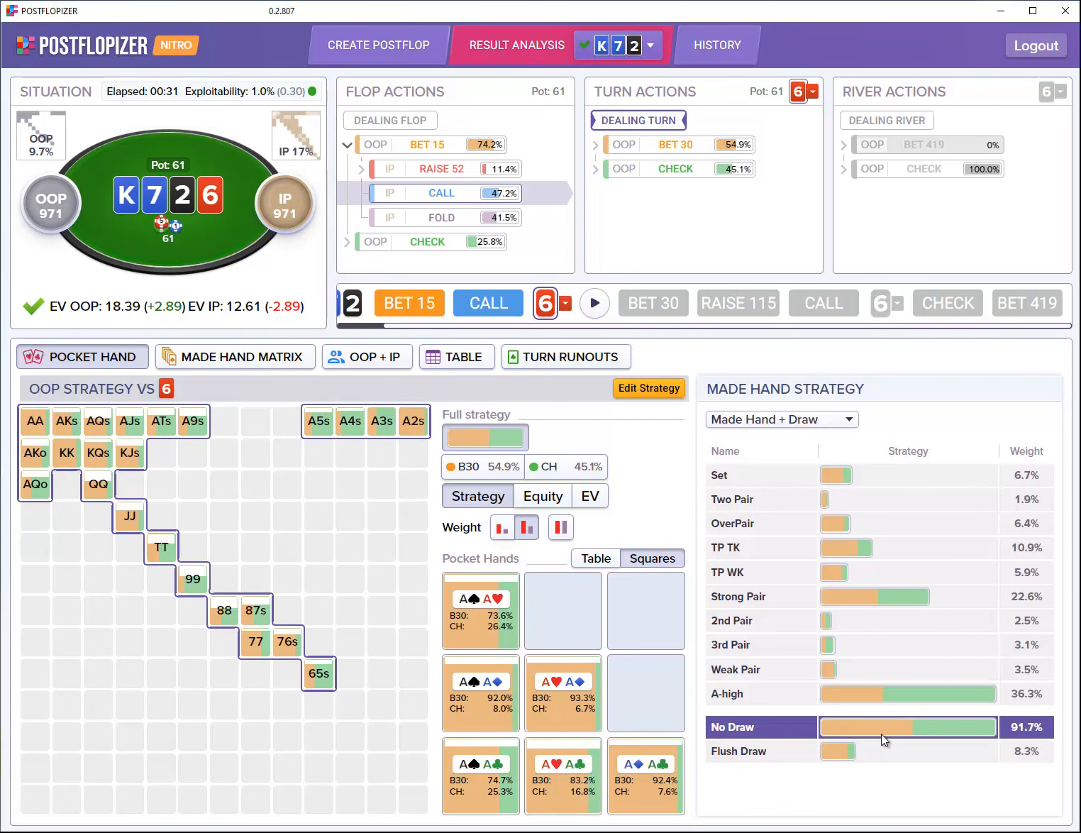
mouse_move(881, 735)
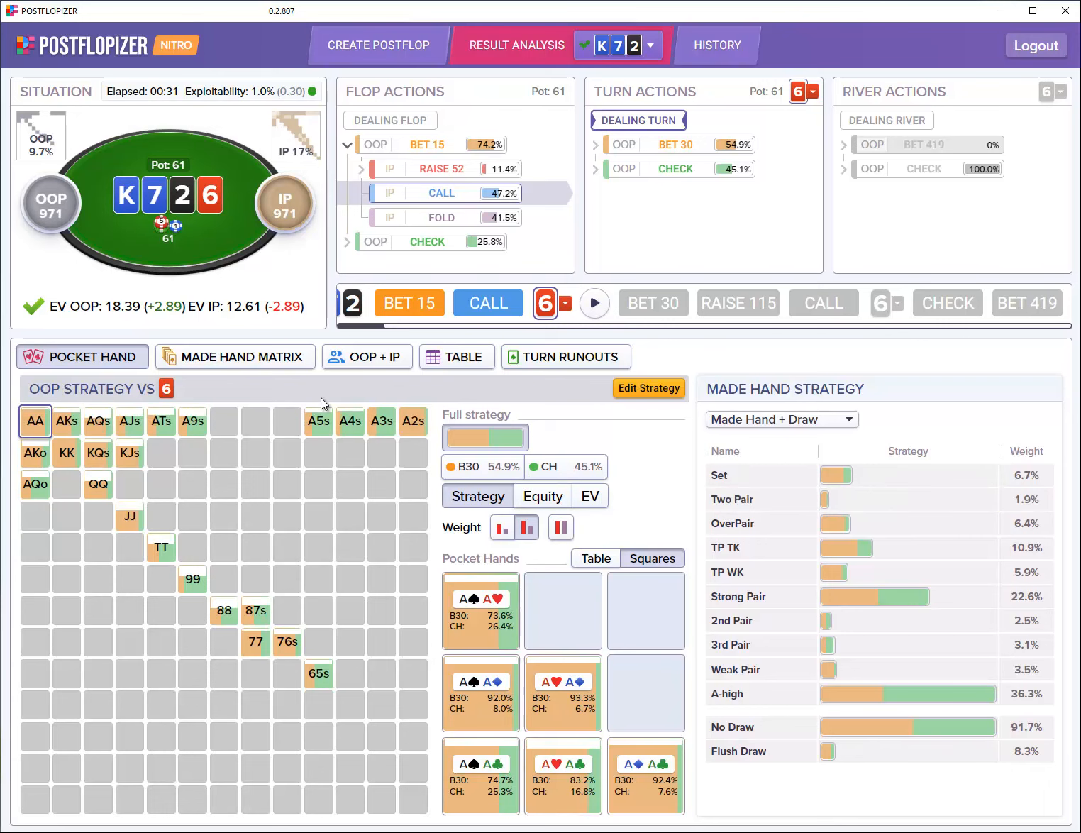
click(263, 360)
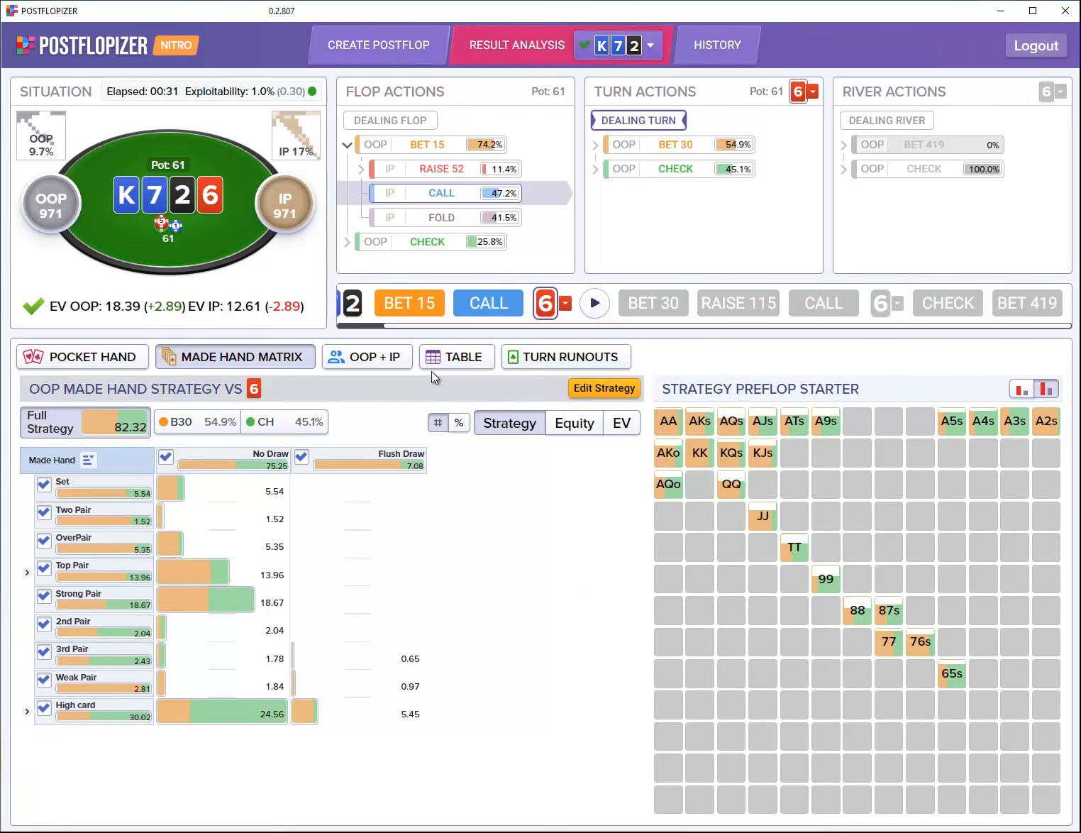
Step: Lock High card, Weak Pair and 3rd Pair No Draw hands to pure bet 30
click(601, 386)
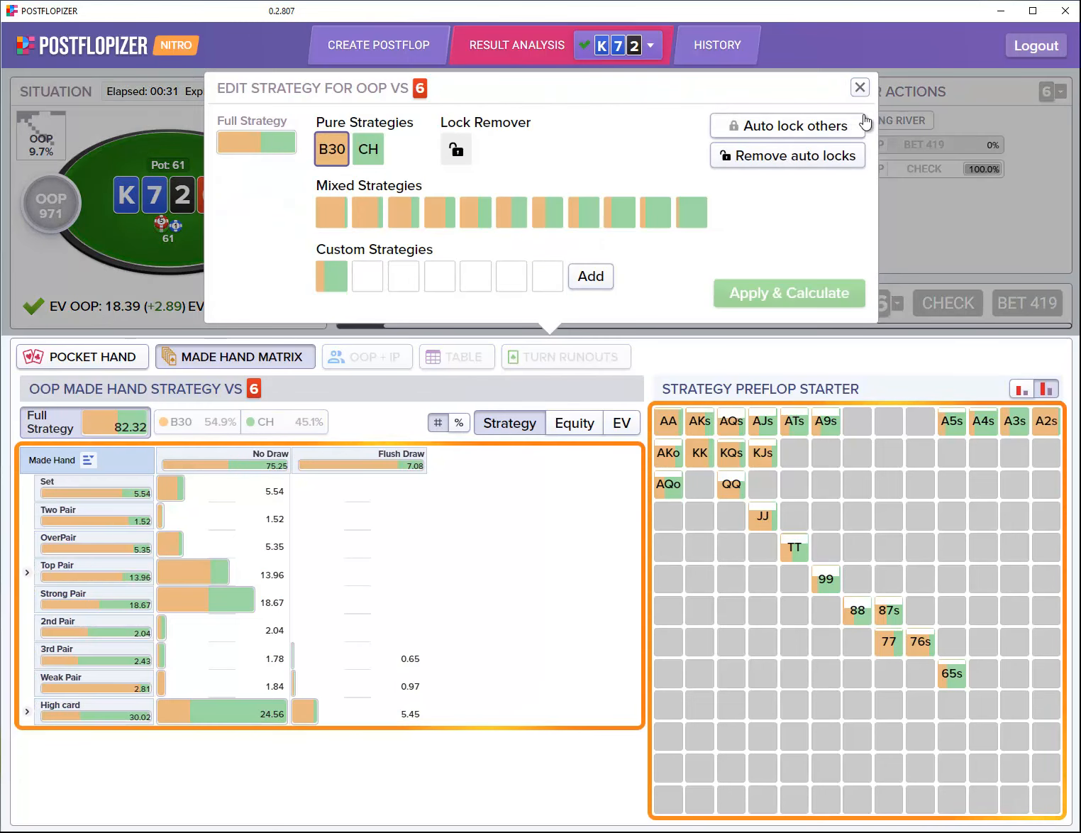
click(859, 86)
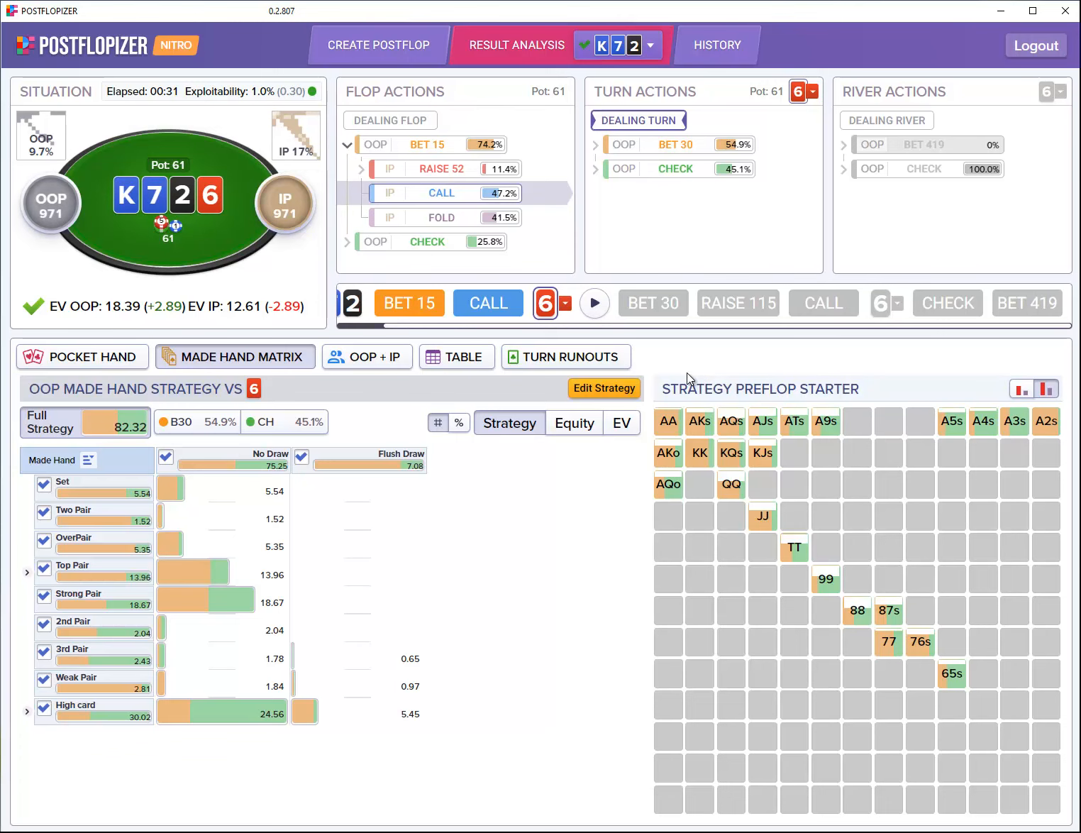
click(627, 394)
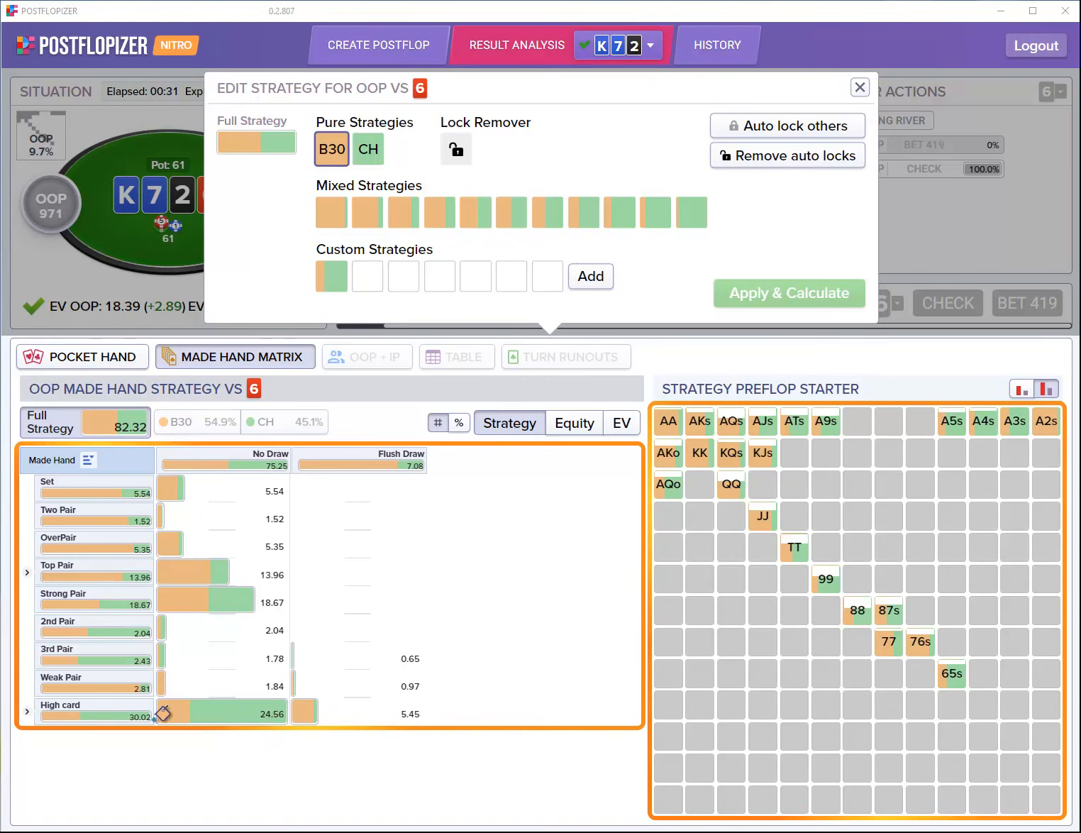
mouse_move(226, 720)
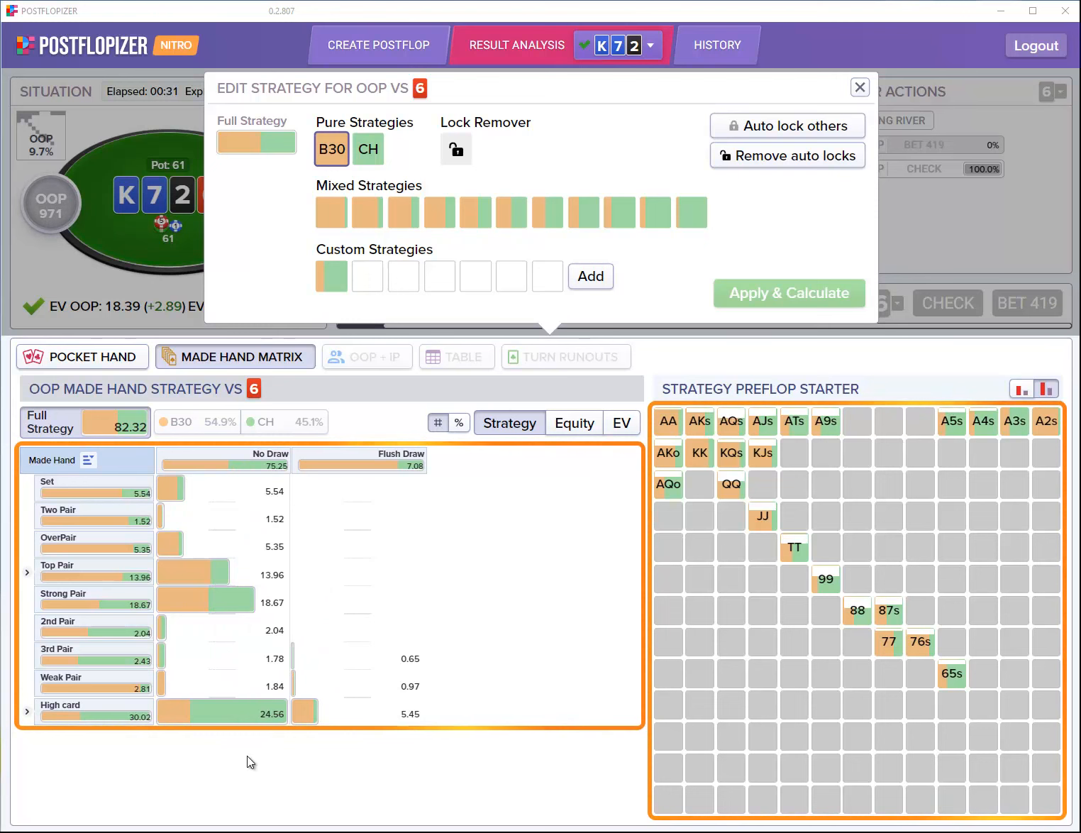
click(226, 713)
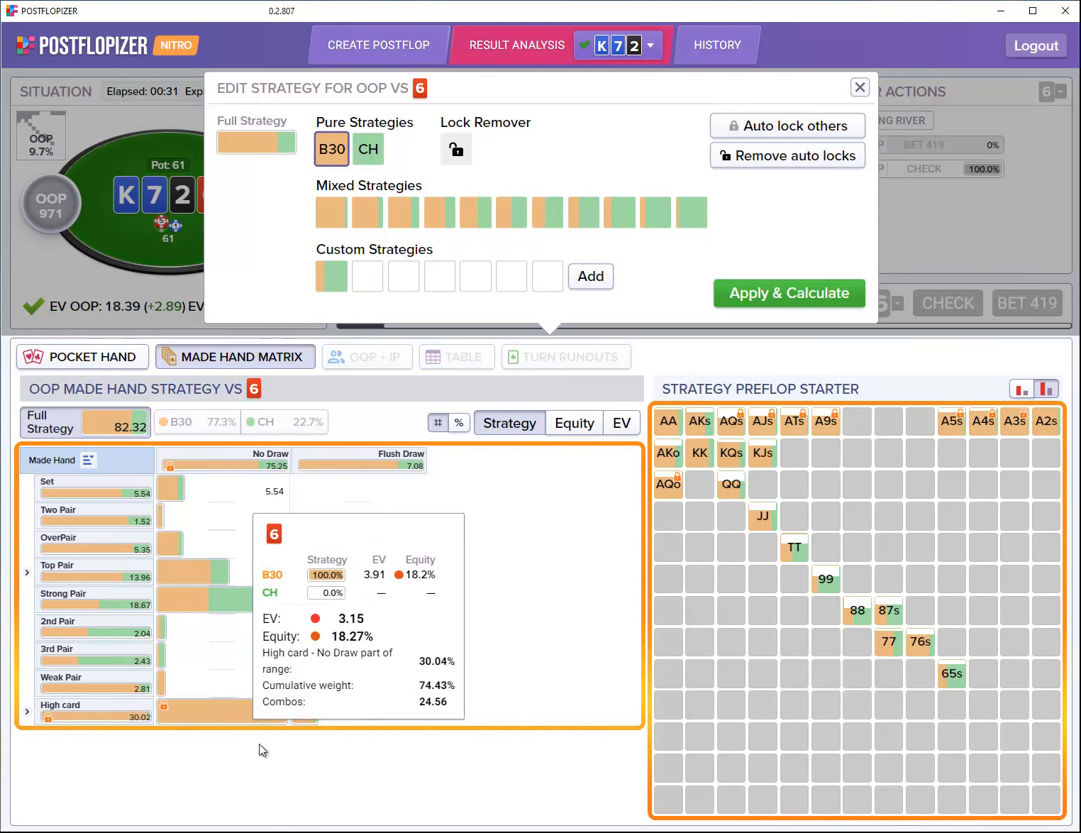
click(213, 684)
click(204, 655)
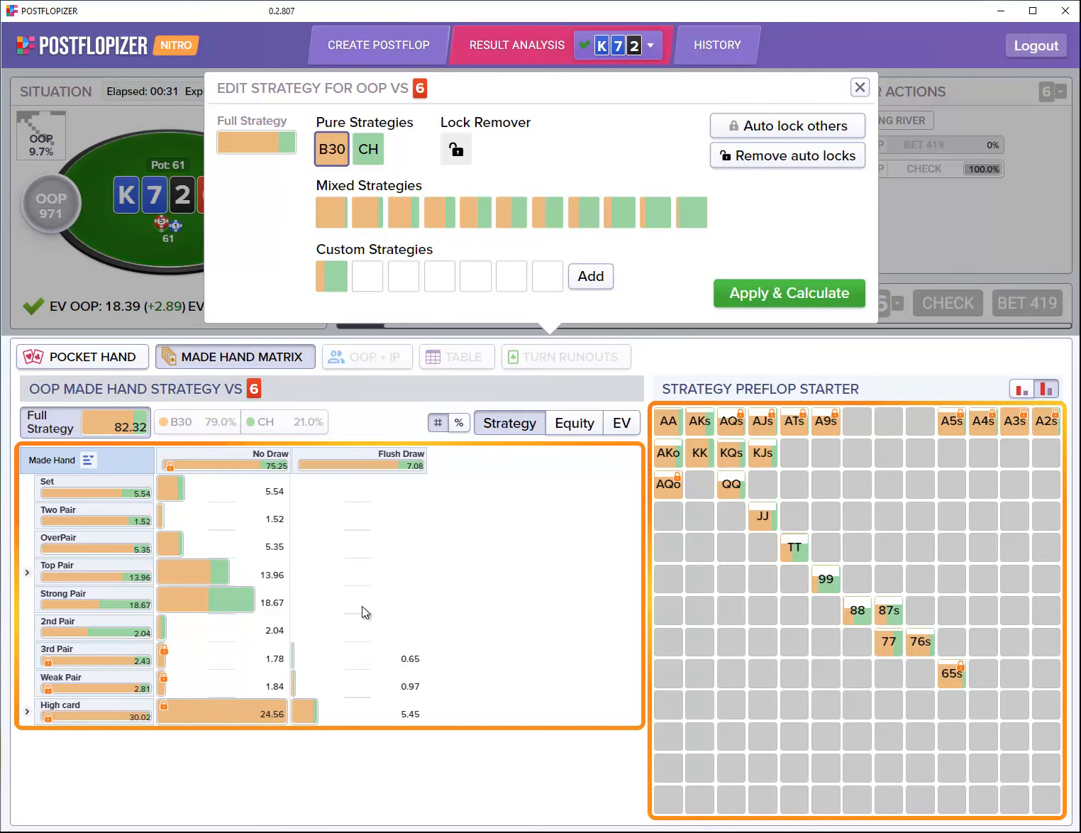
Step: Lock High card Flush Draw to bet 30, auto-lock the rest, and re-solve (OOP bets 79.9%)
mouse_move(365, 682)
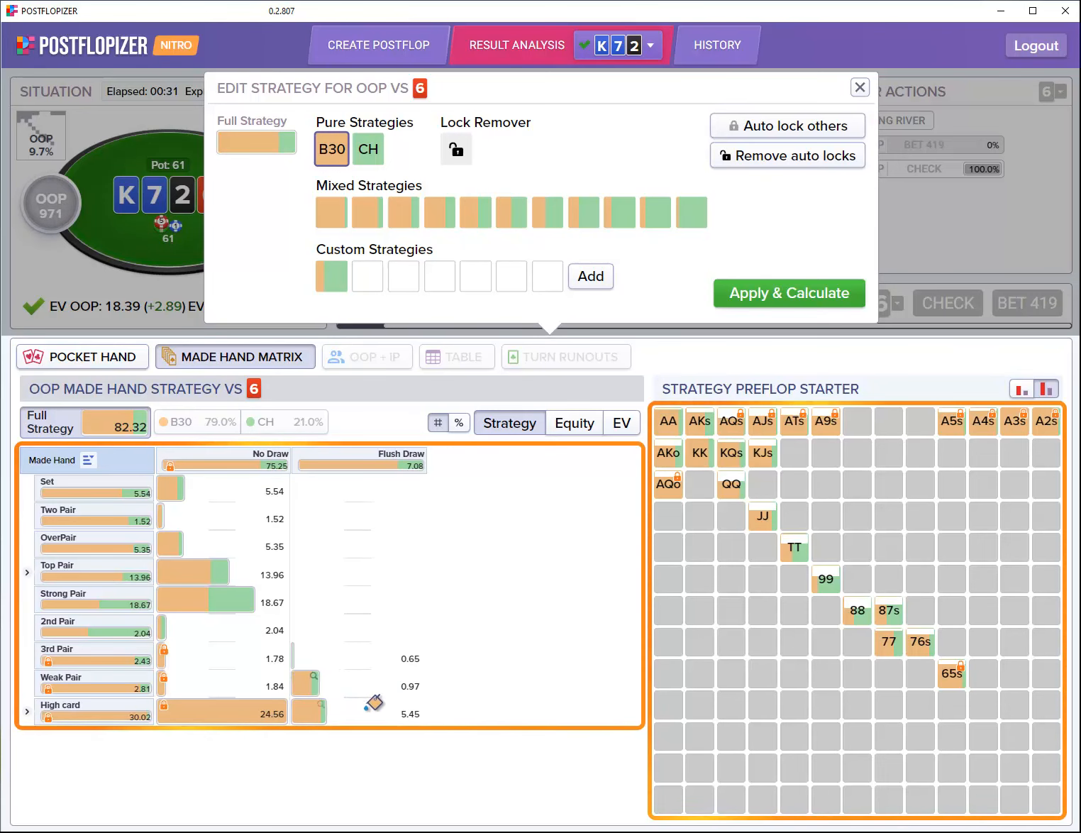
click(355, 706)
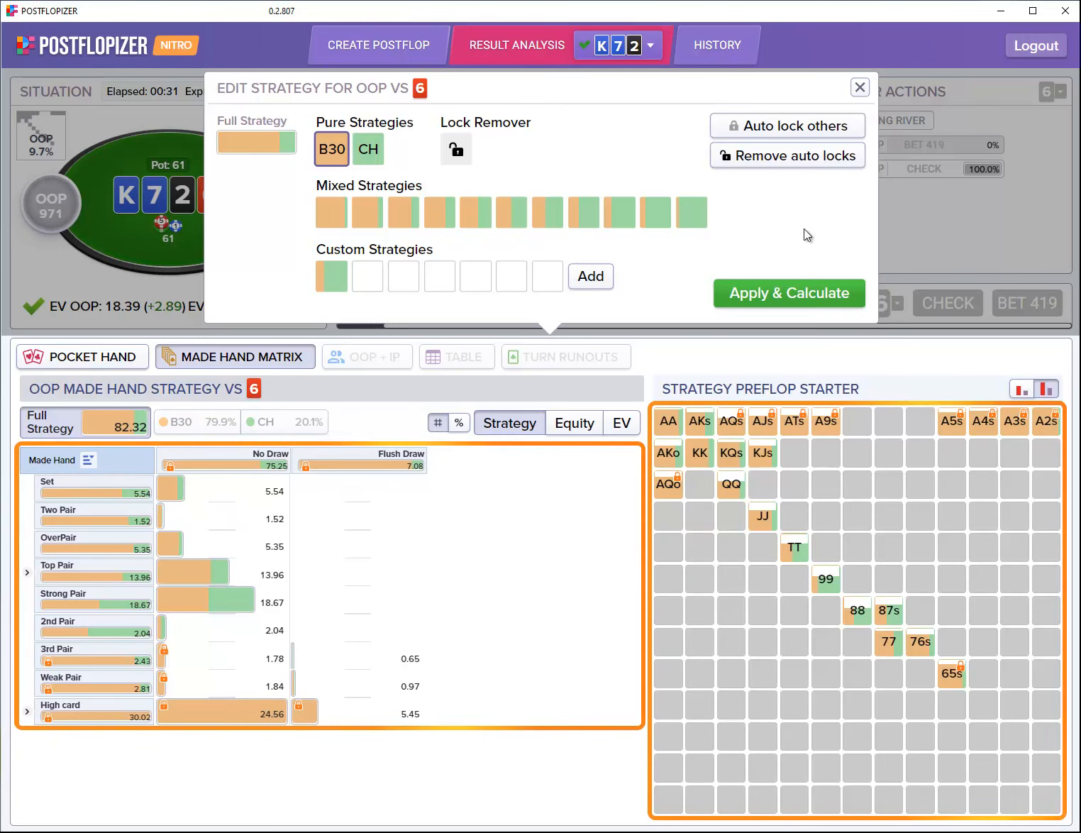
click(799, 127)
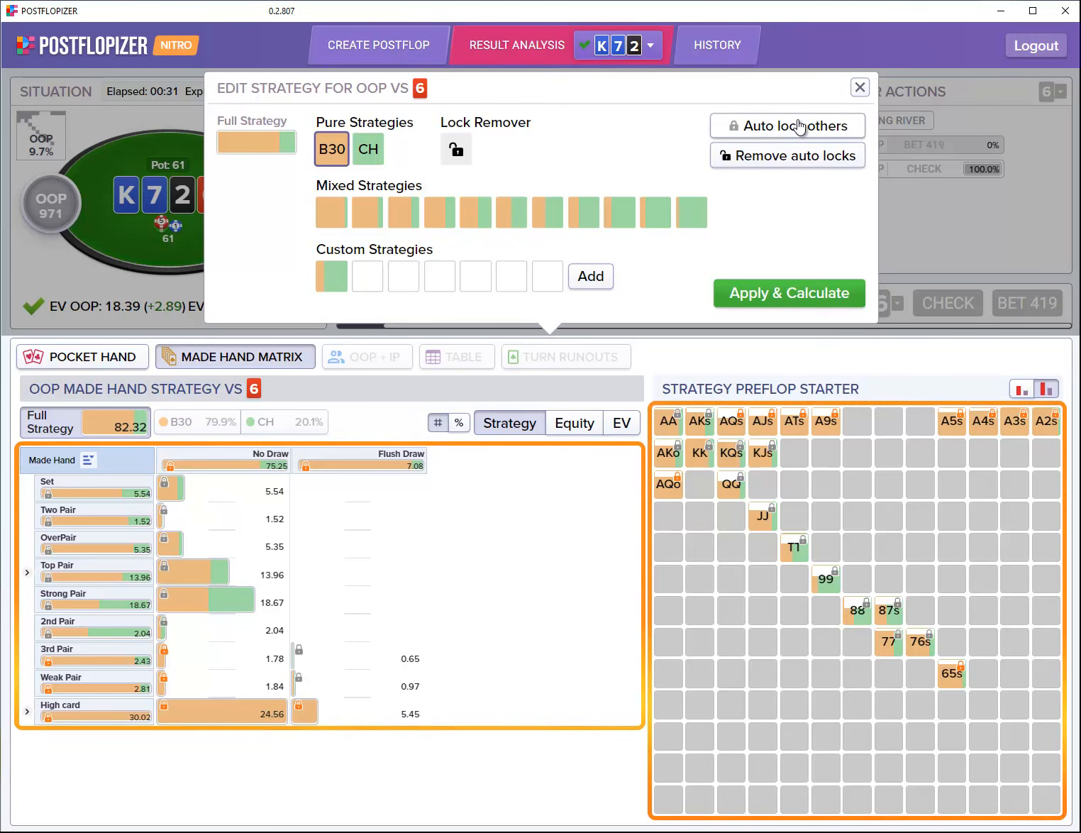
click(800, 301)
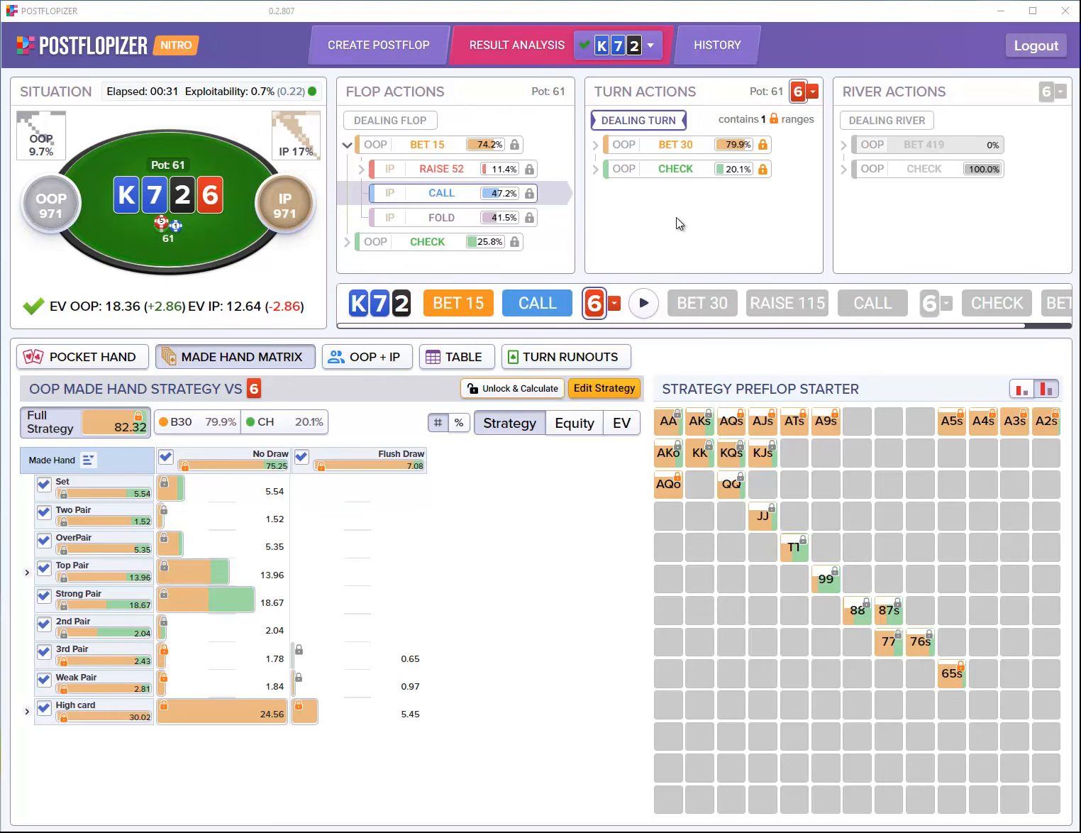
Step: Inspect IP's hand-by-hand response to the turn bet 30, including raises to 115, then return to setup
click(685, 147)
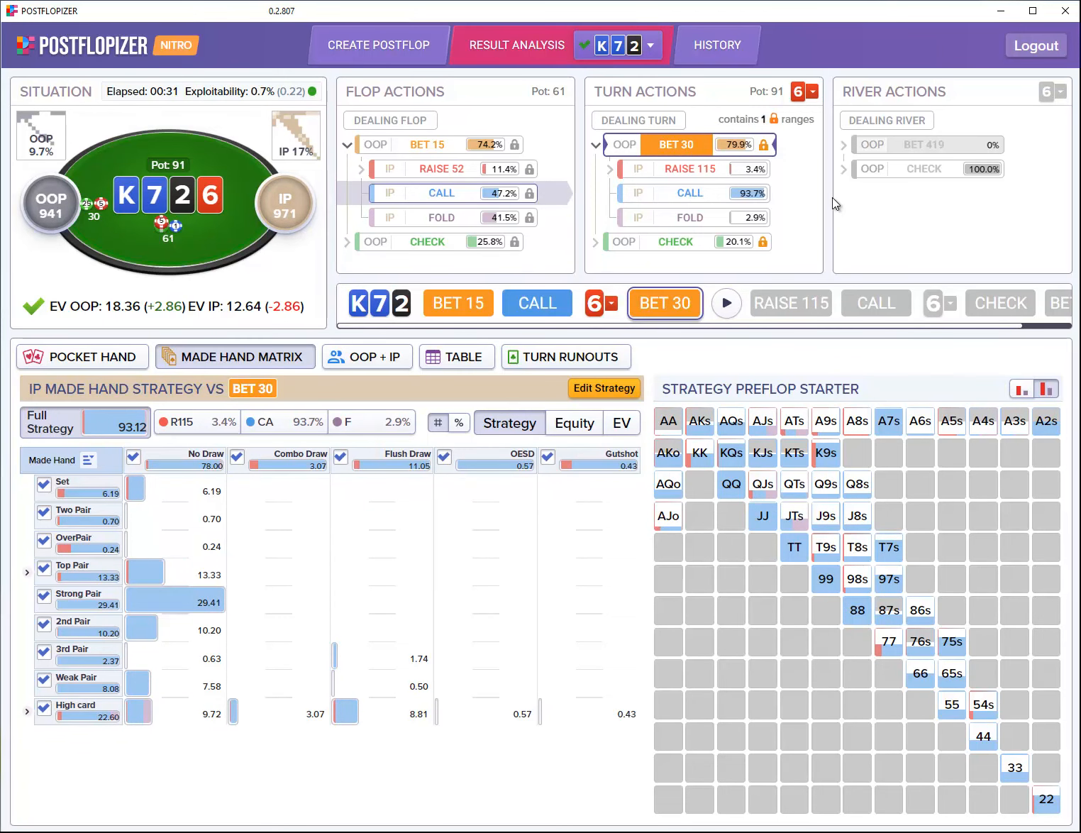
click(84, 360)
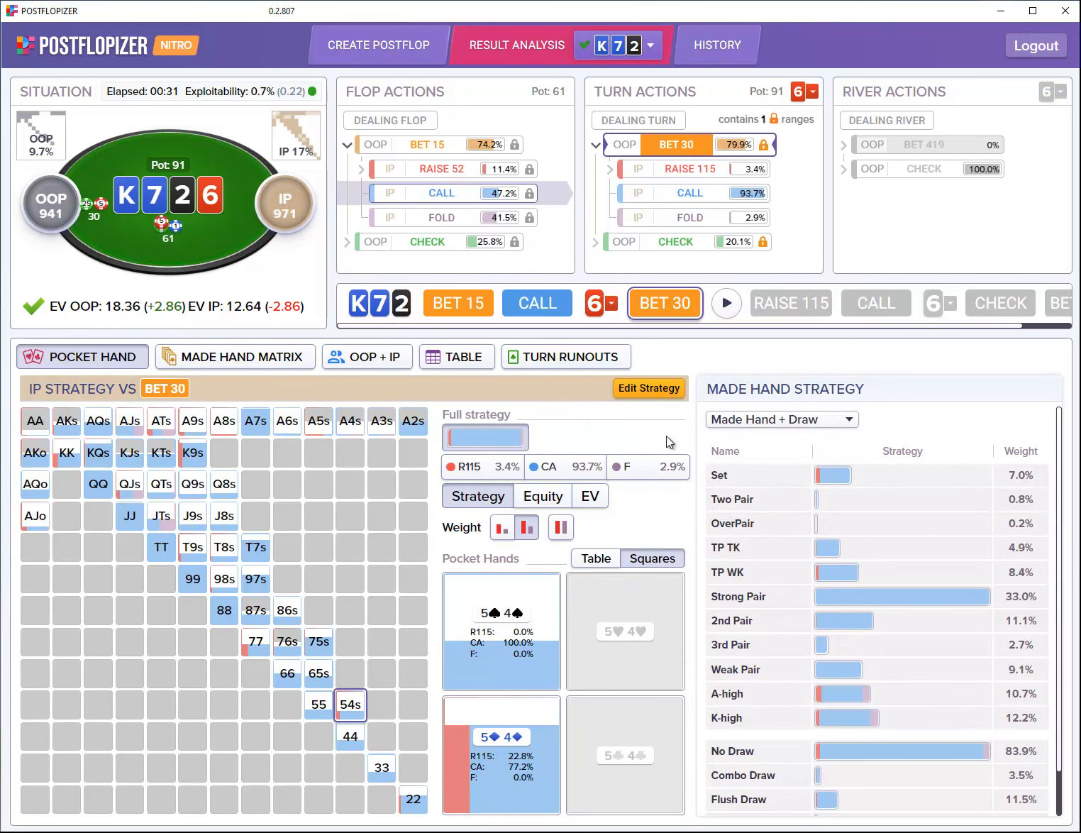
mouse_move(662, 480)
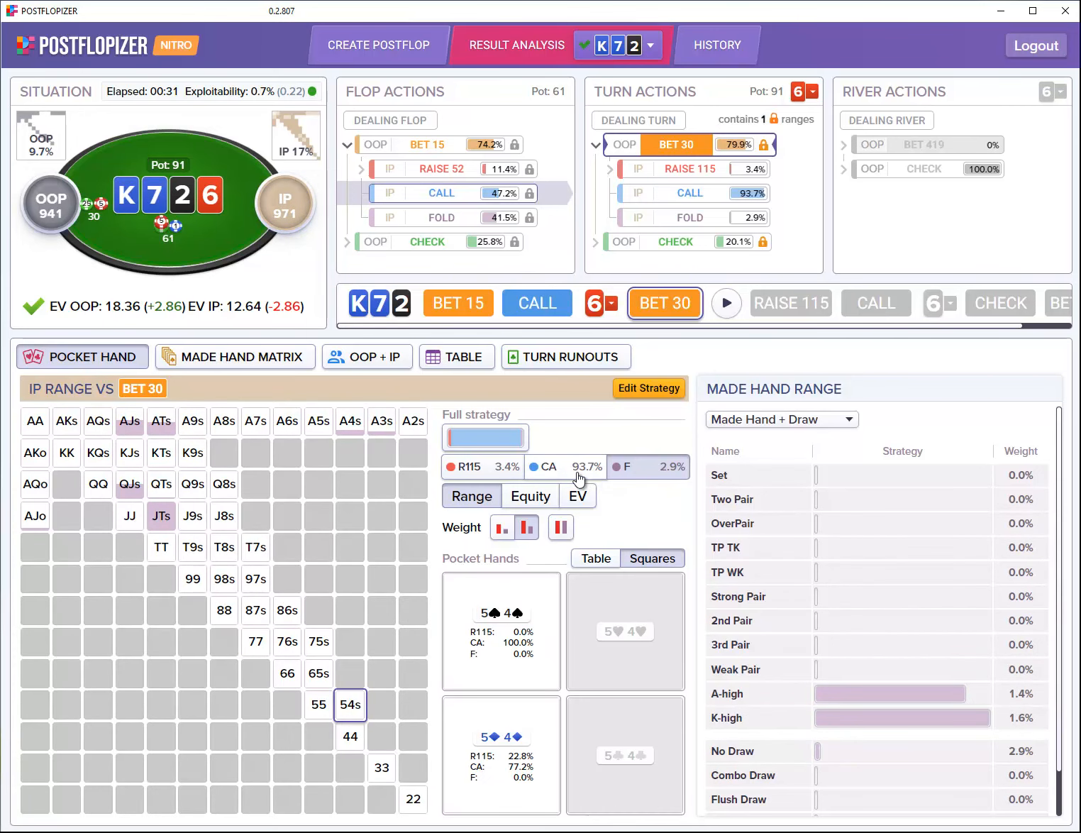
mouse_move(579, 474)
click(484, 467)
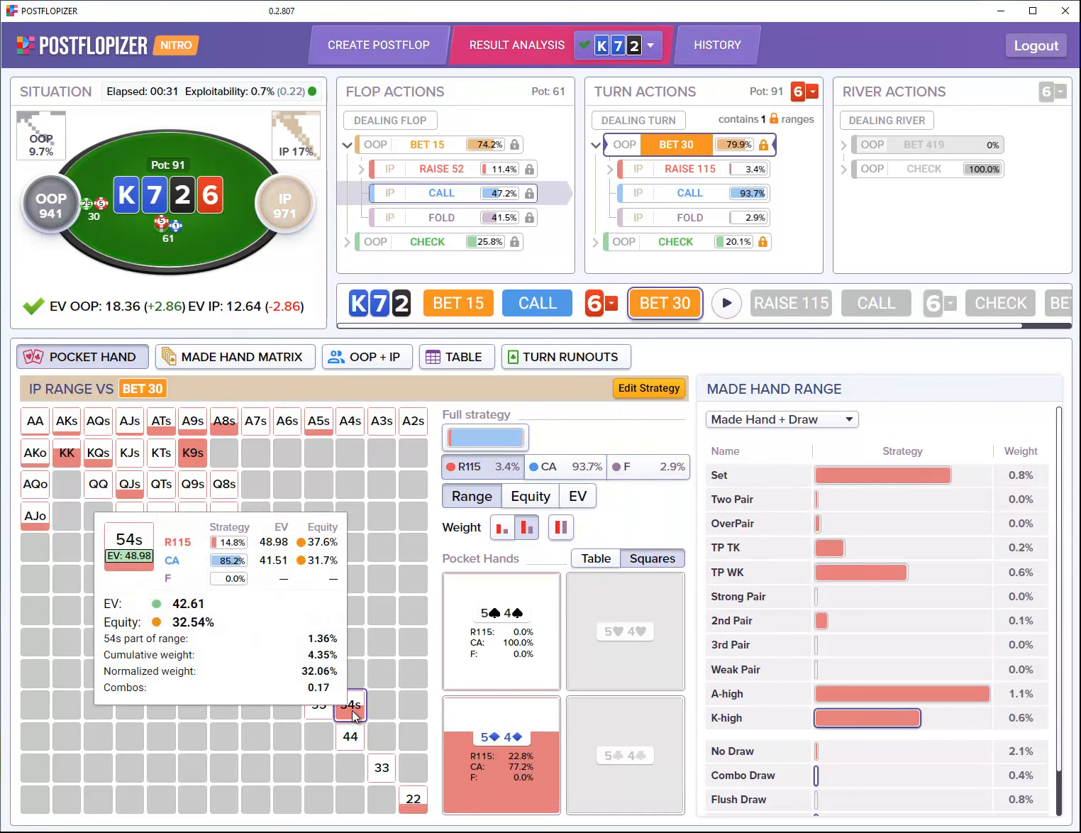
mouse_move(528, 641)
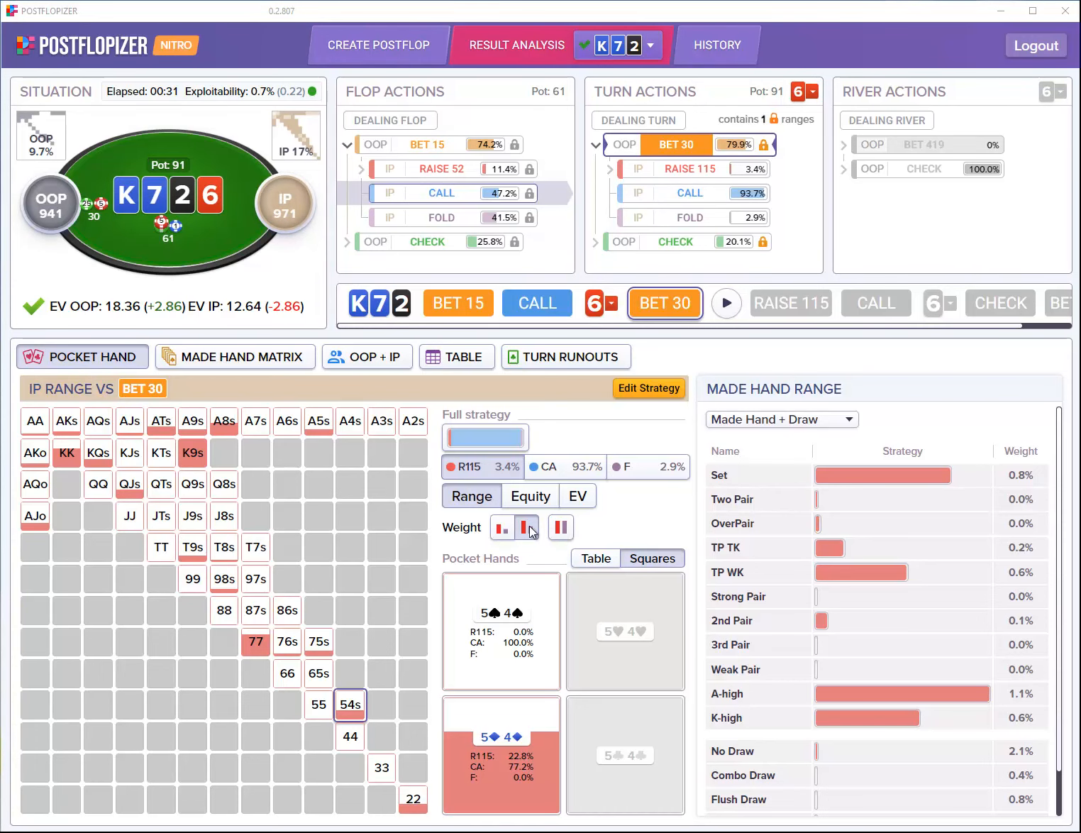
click(389, 53)
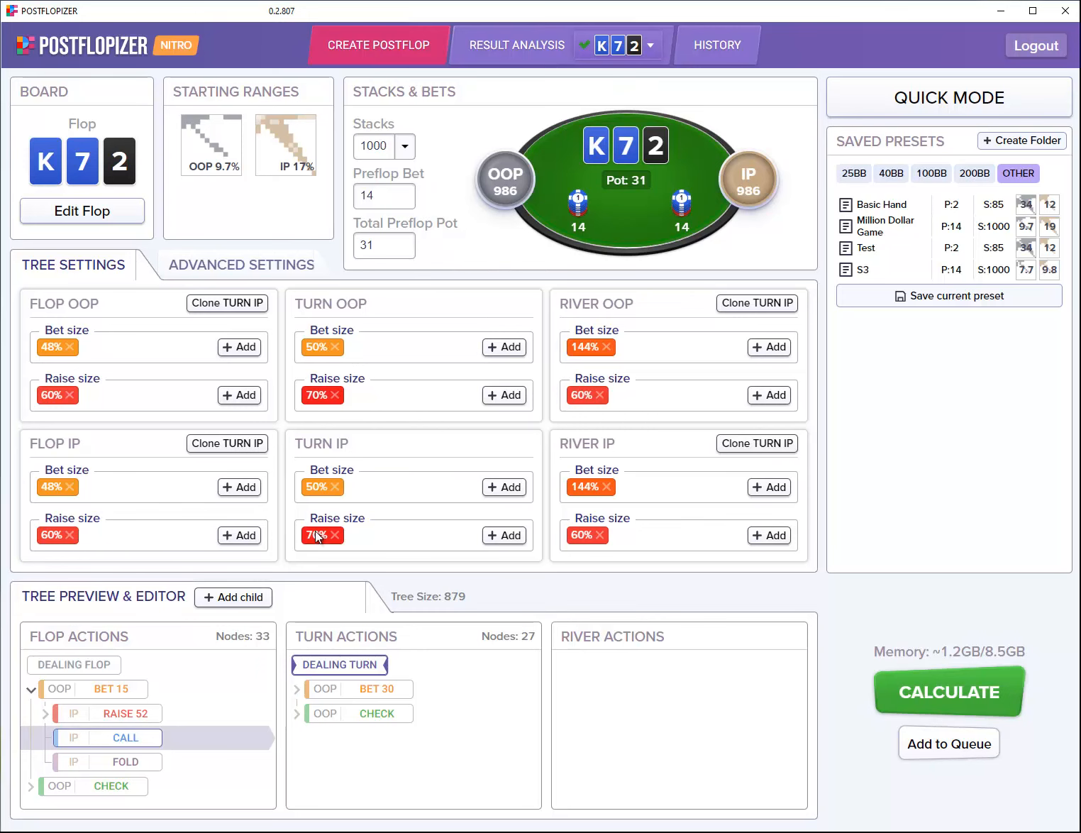
Step: Add a 35% turn IP bet size and queue the K72 solve
click(504, 487)
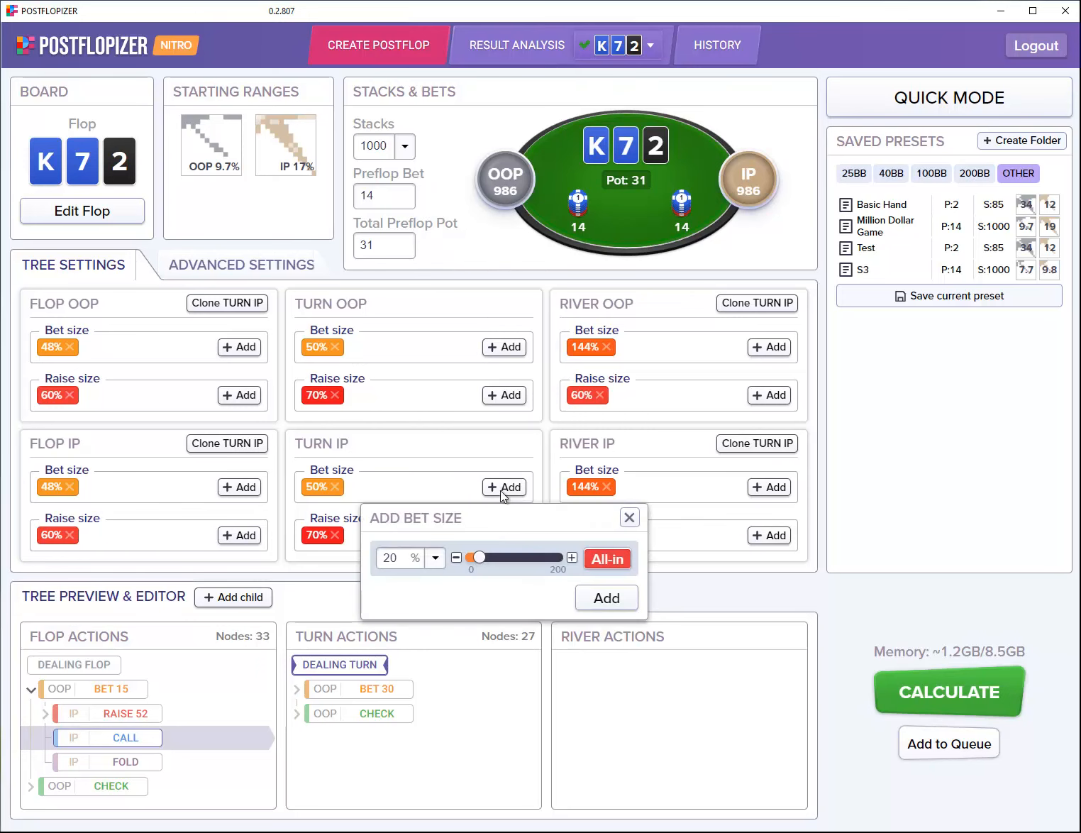
drag(406, 558, 376, 564)
text(35)
click(600, 604)
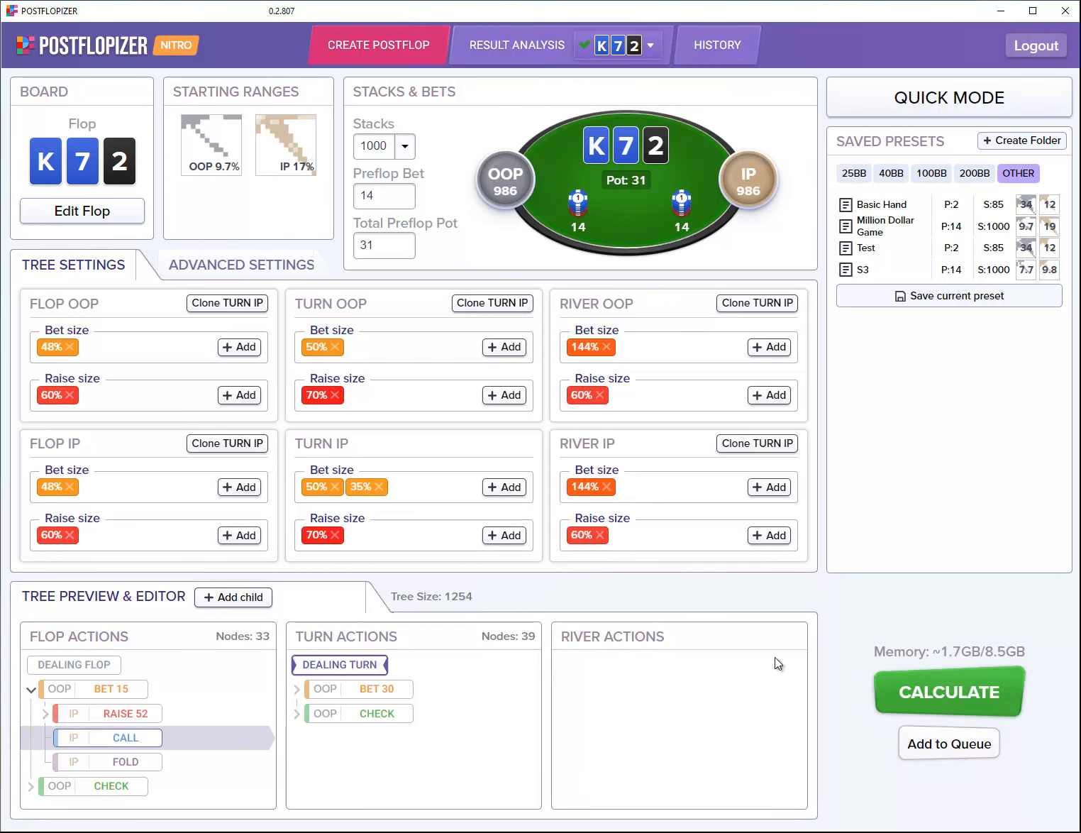
click(933, 751)
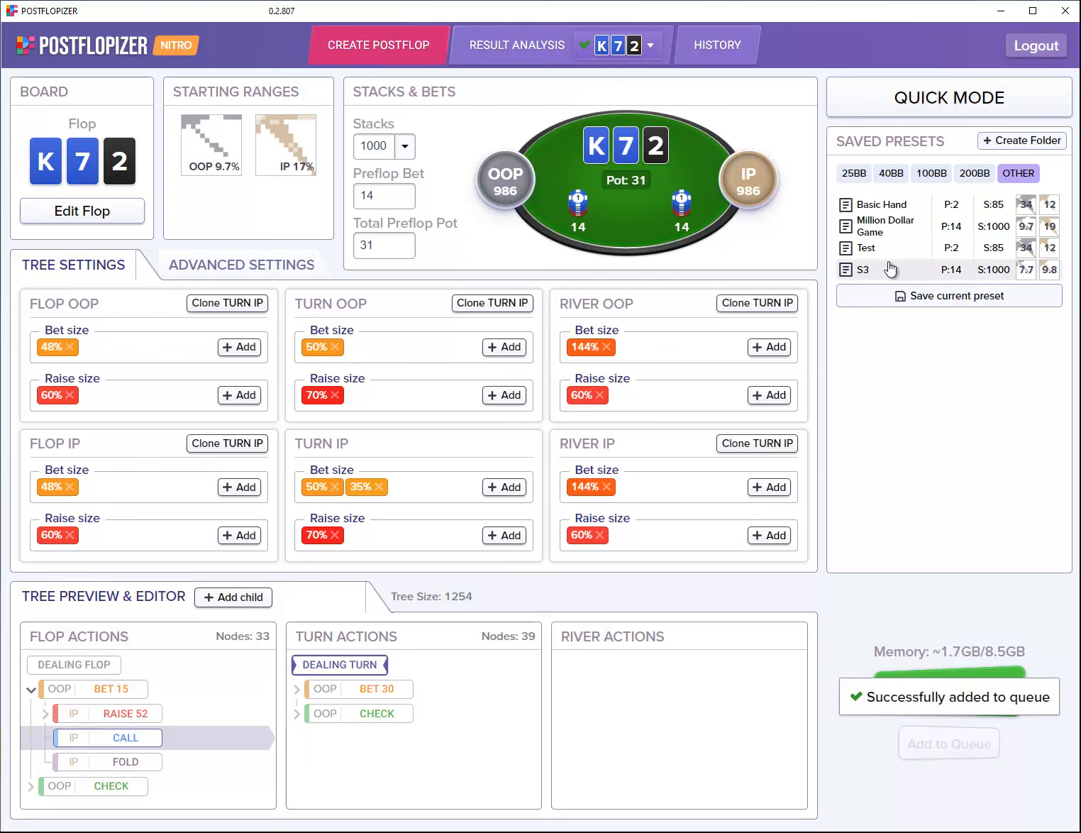
Step: Load the Basic Hand preset, remove its flop OOP raise, and queue it
click(882, 206)
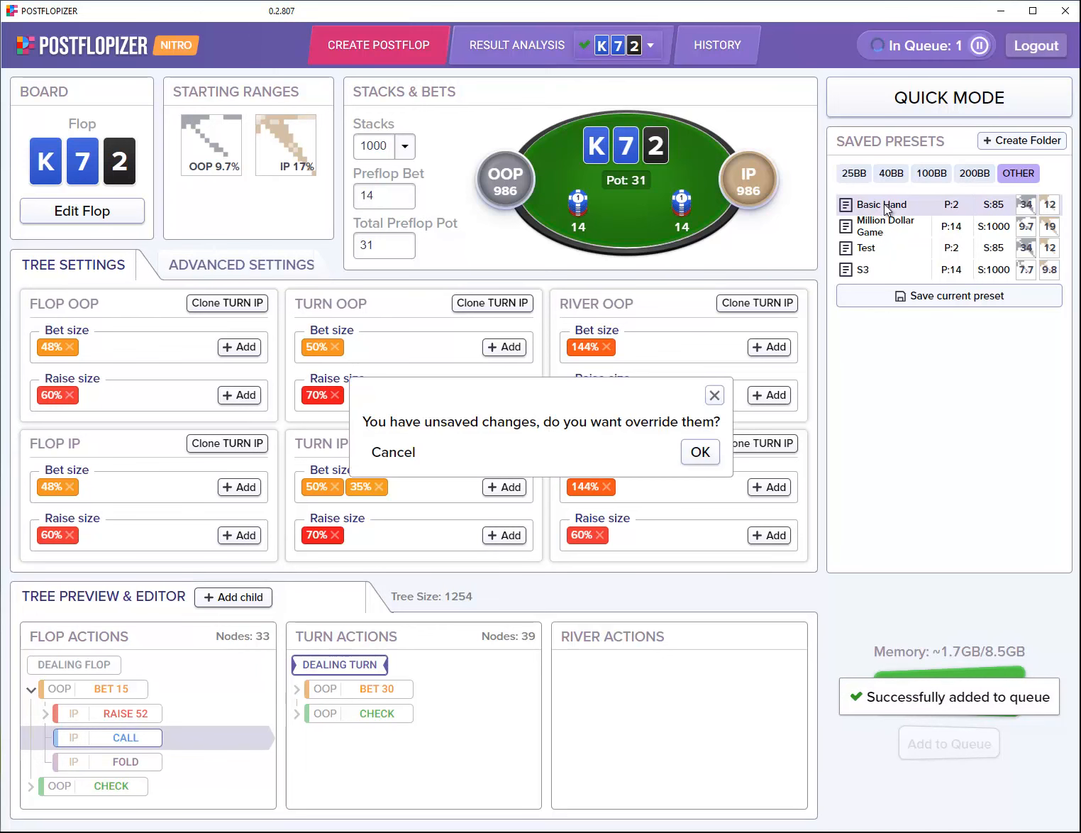
click(697, 455)
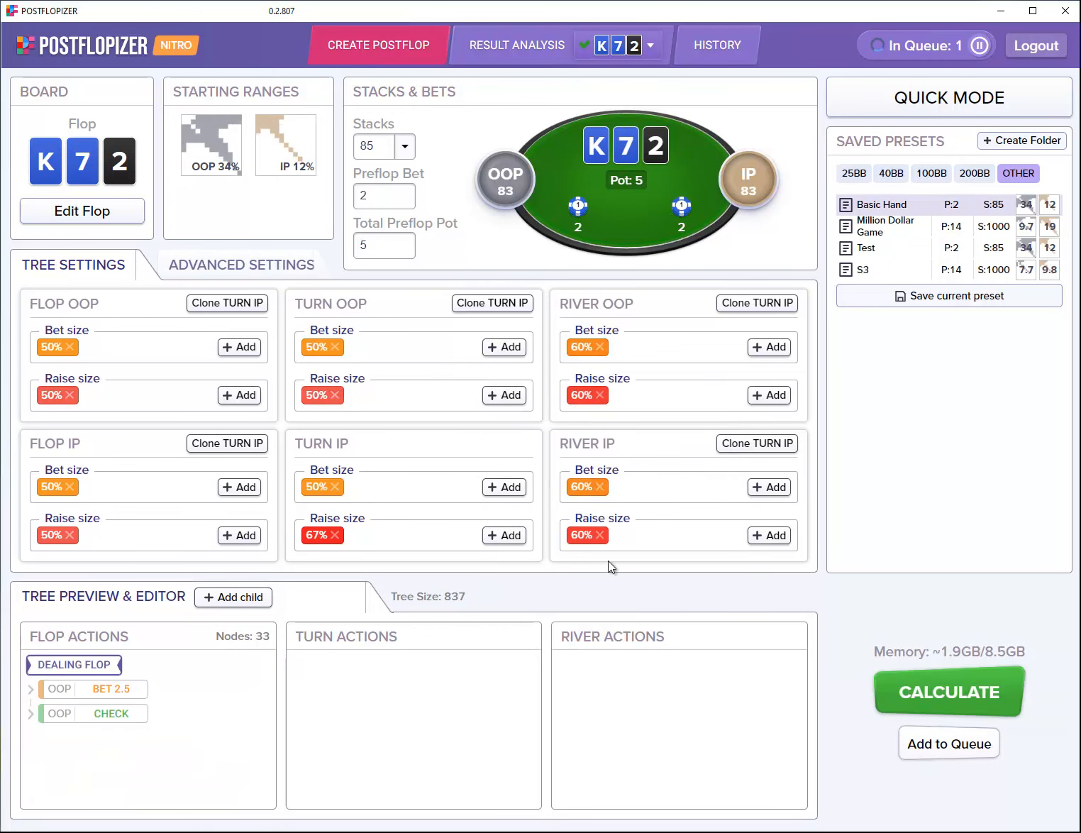
click(70, 395)
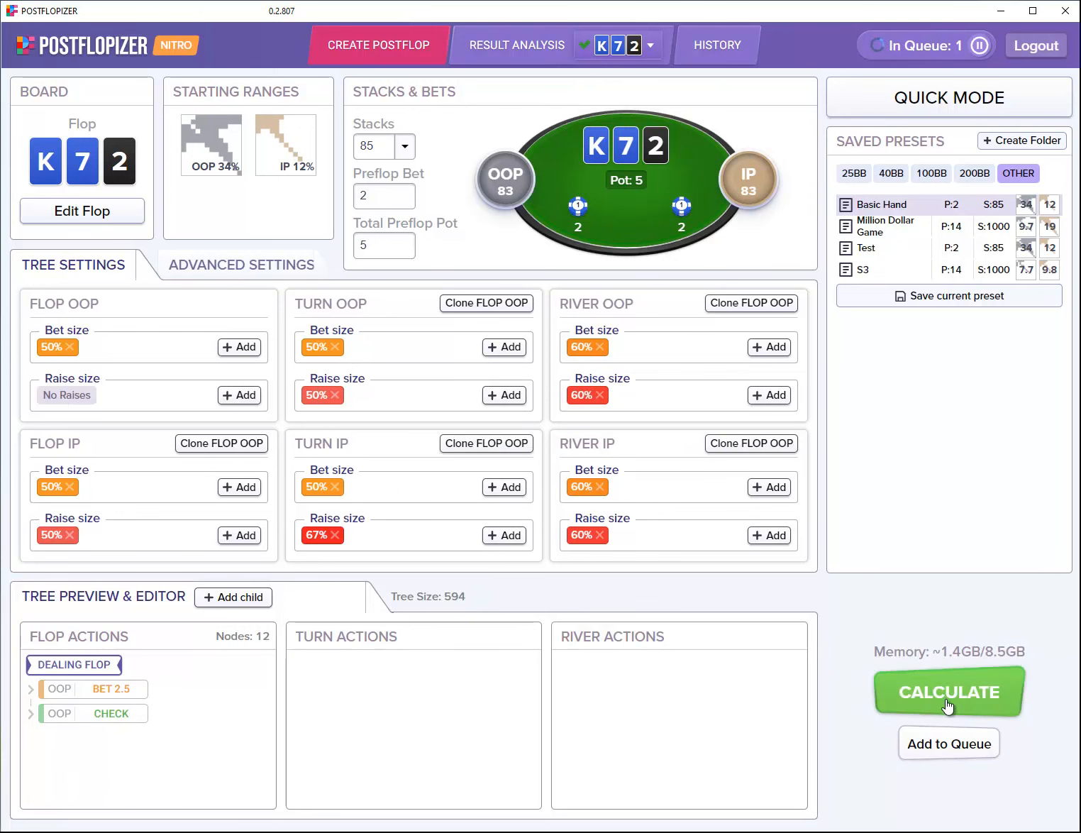
click(938, 741)
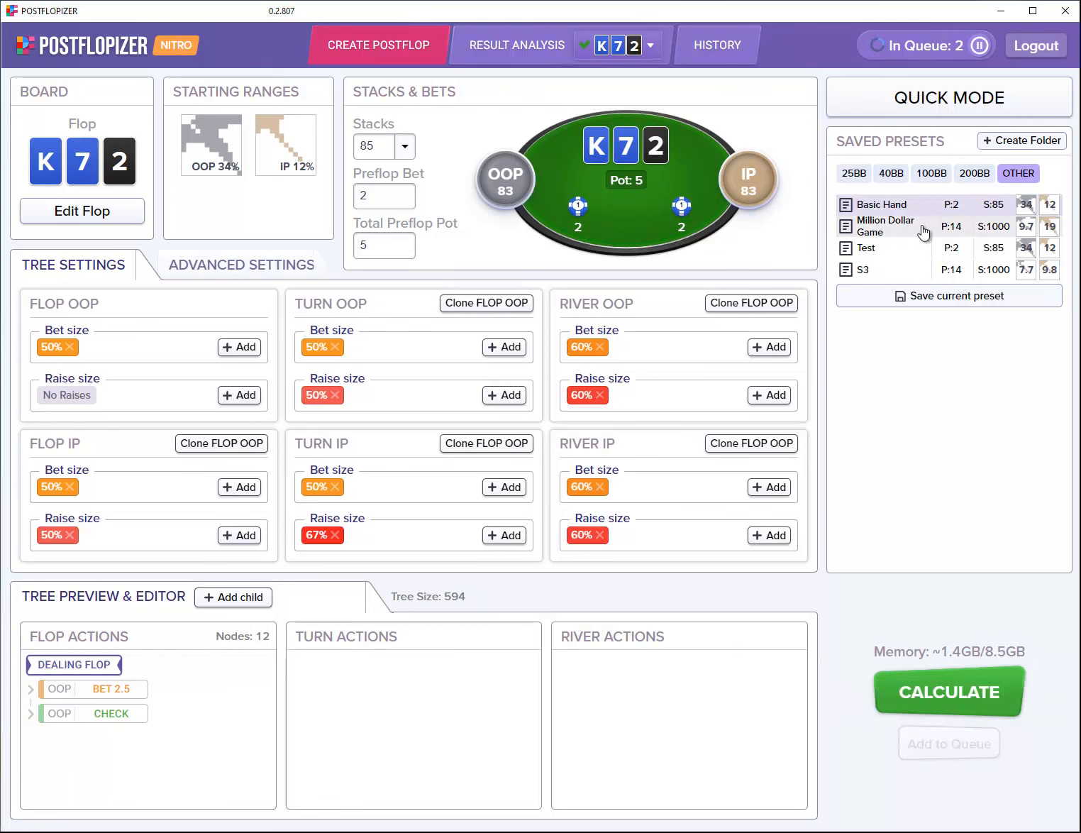
Step: Load the Million Dollar Game preset, set pot to 36, and start calculating
click(876, 232)
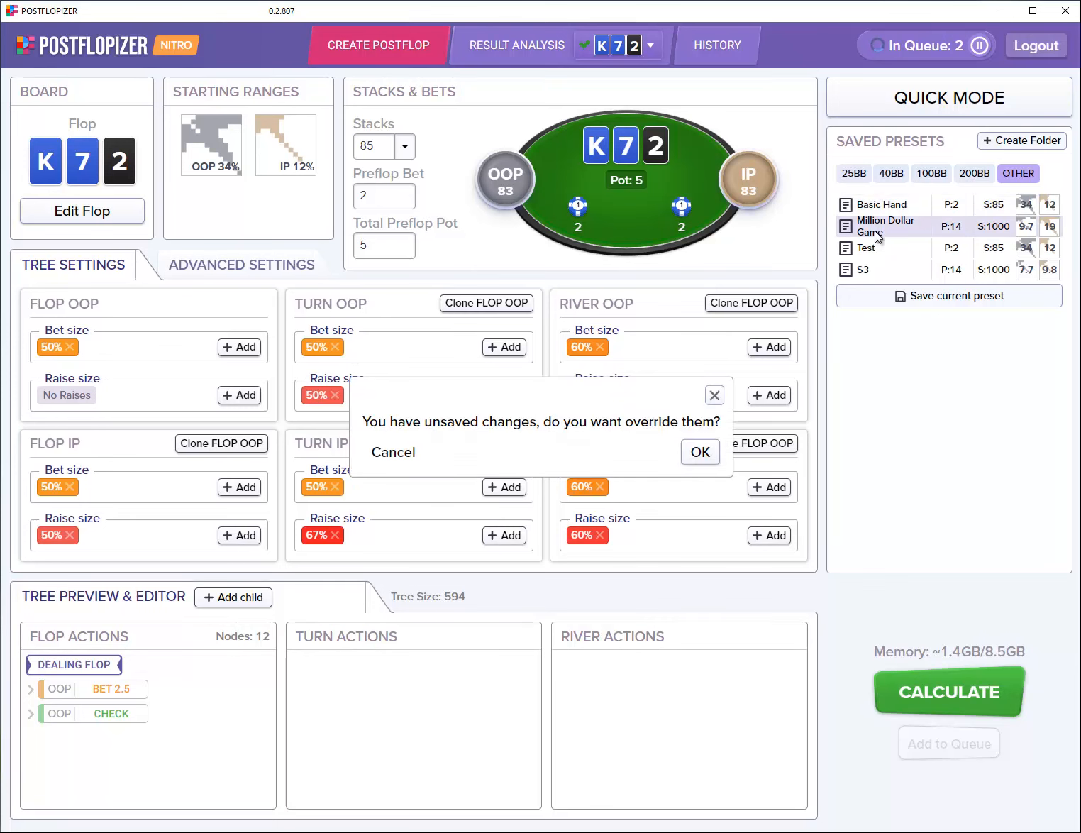
click(699, 452)
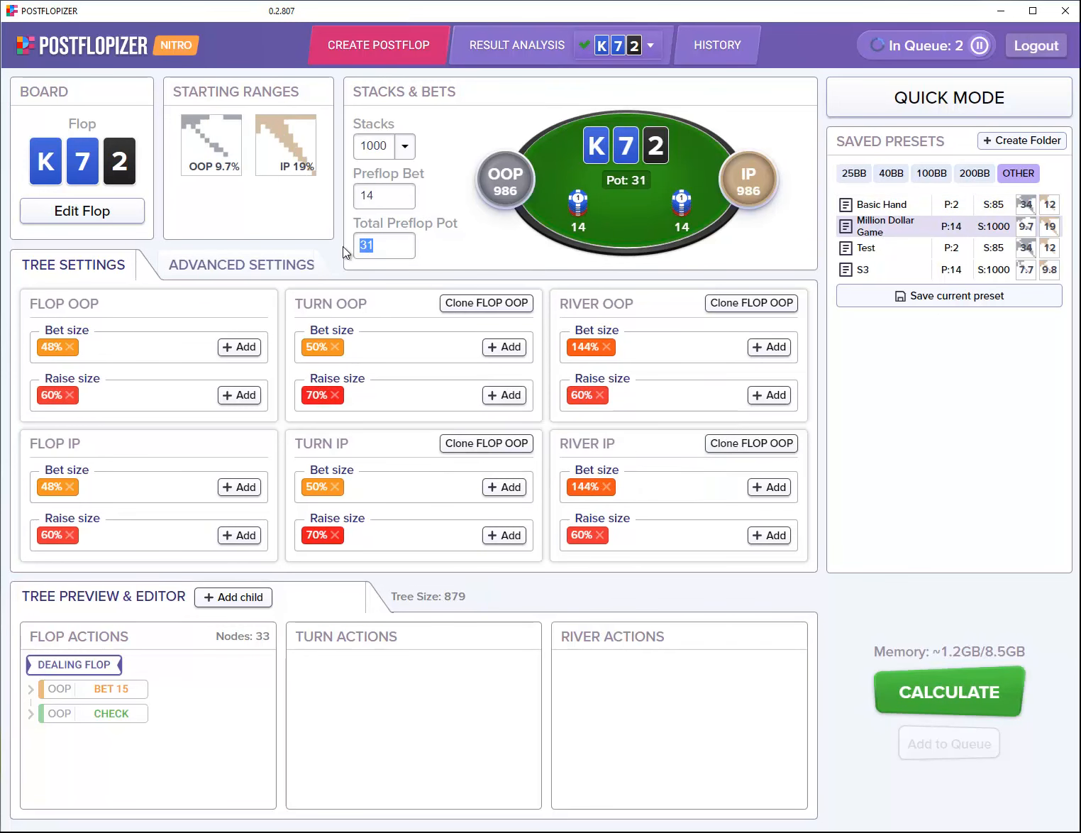
text(36)
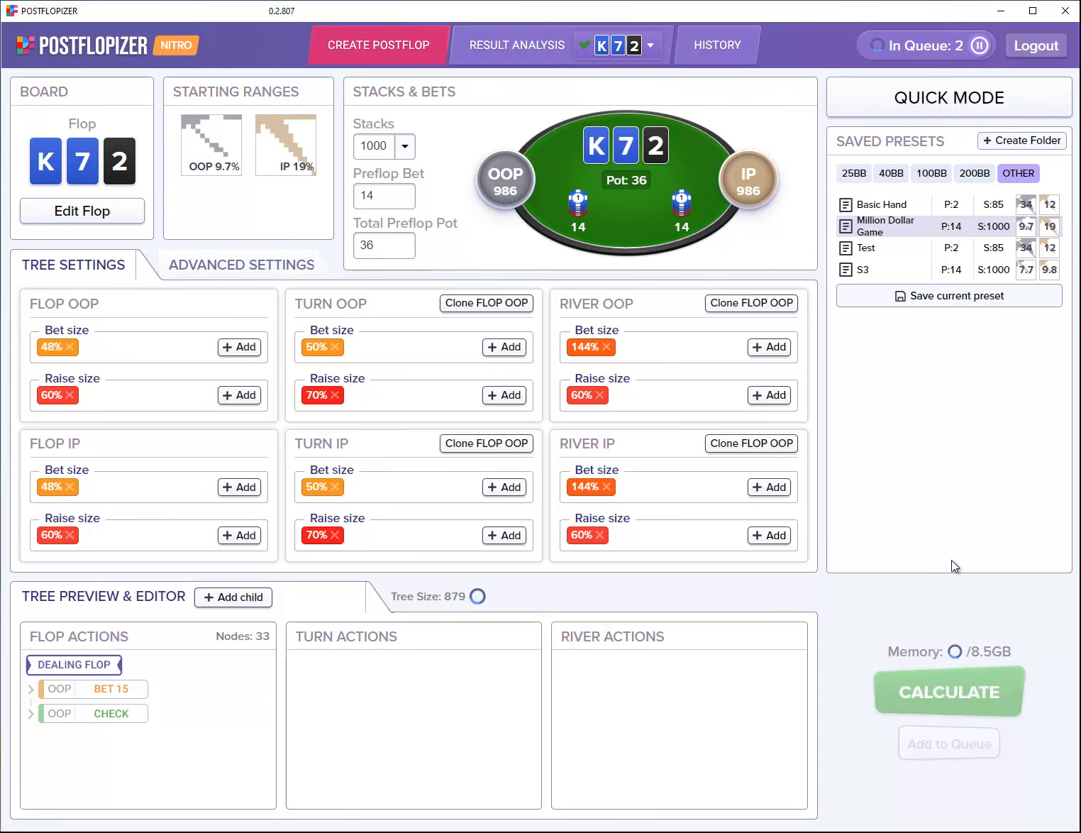
click(953, 694)
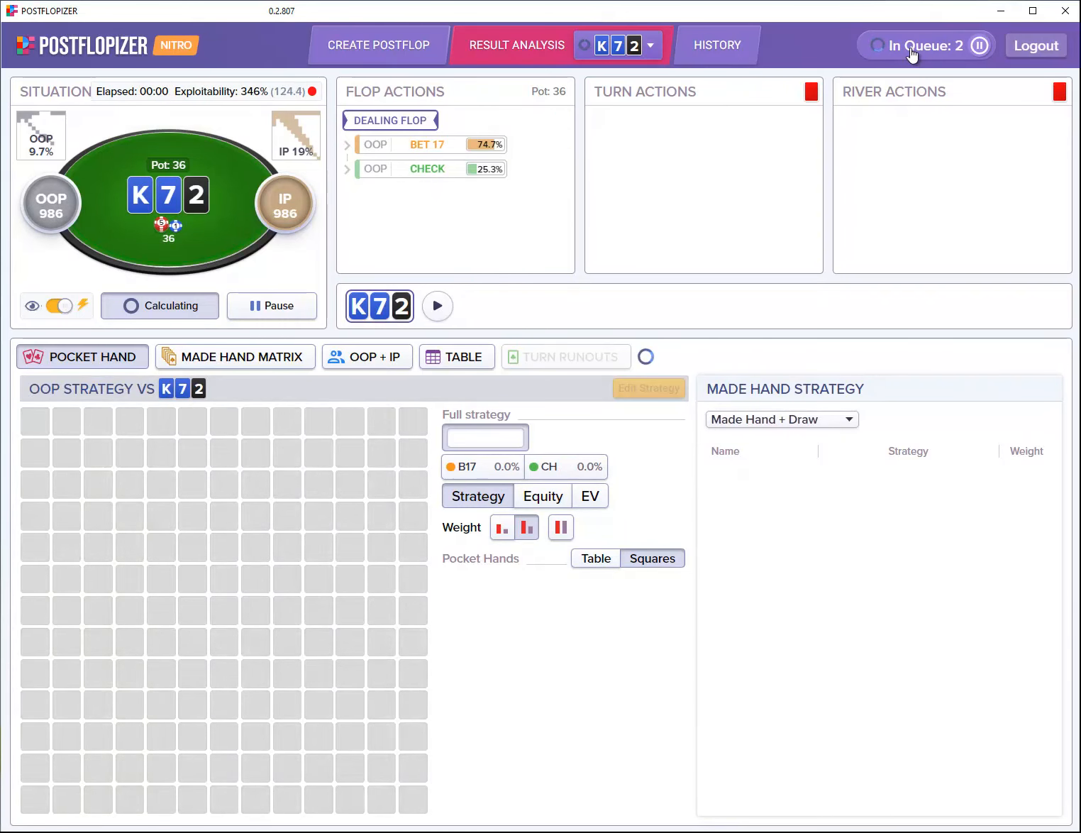
Step: In History, enqueue the unfinished 300-stack A-T-6 solve, then cancel it
click(732, 46)
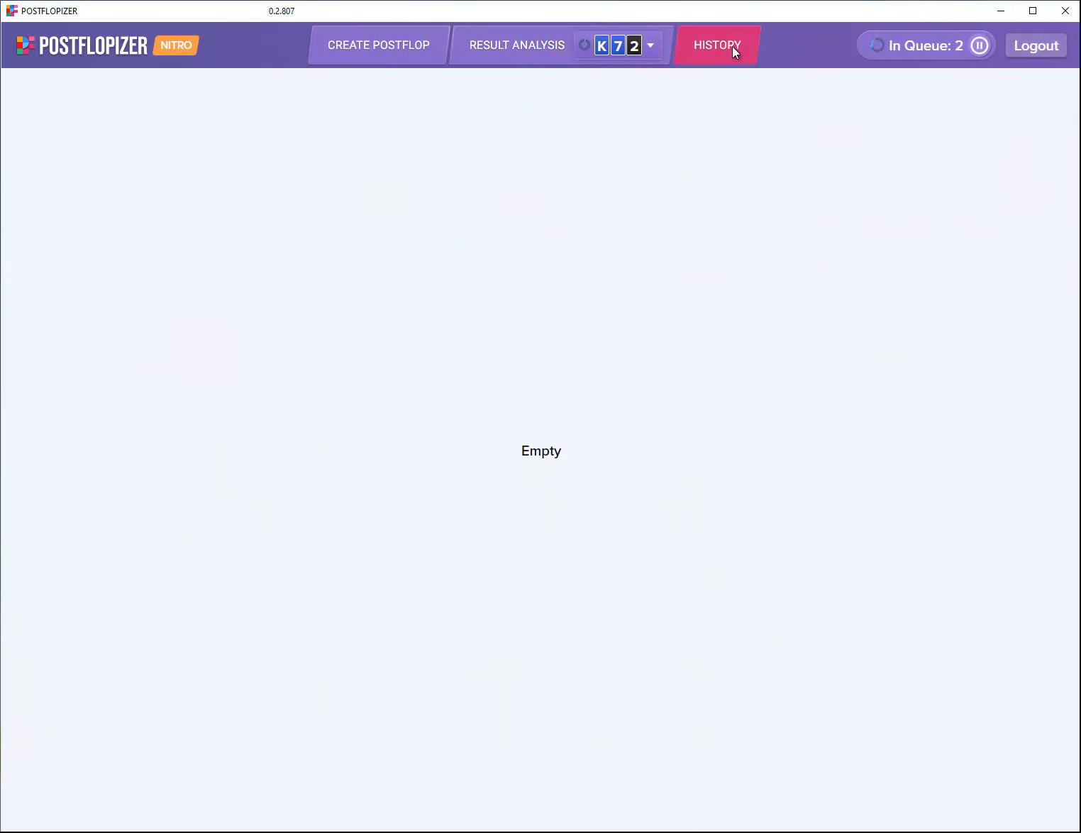
scroll(501, 584, down, 20)
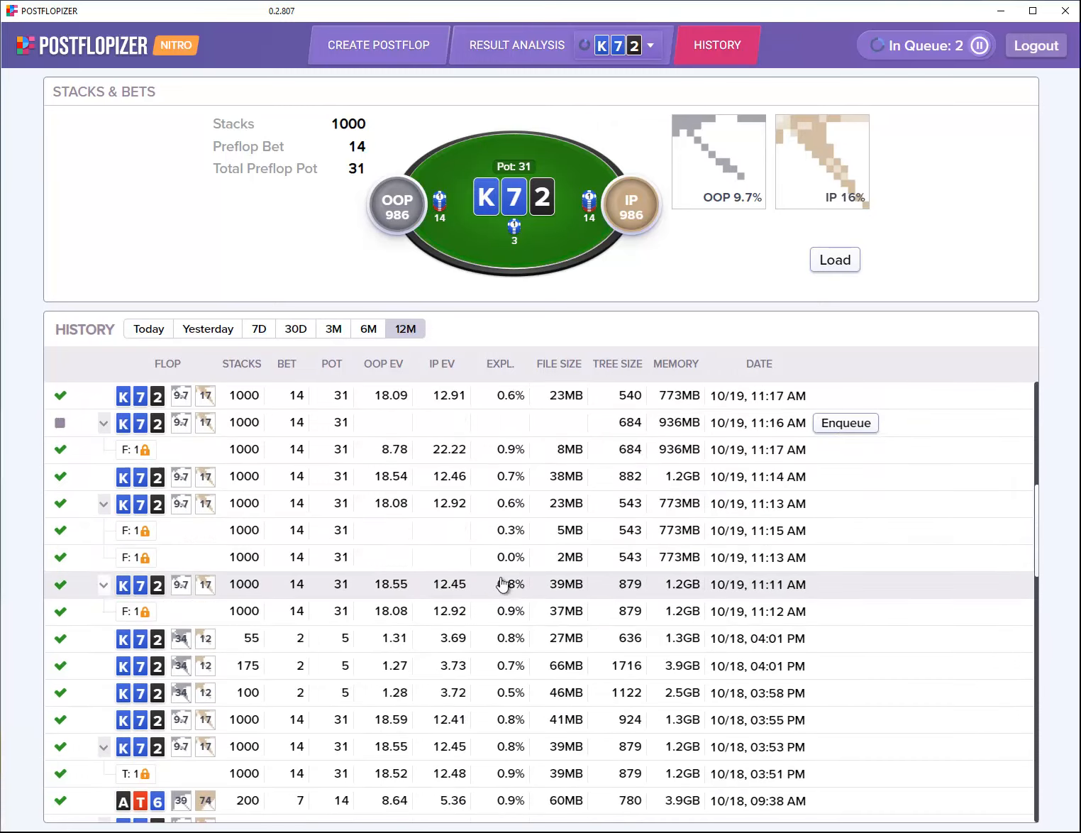
scroll(494, 594, up, 10)
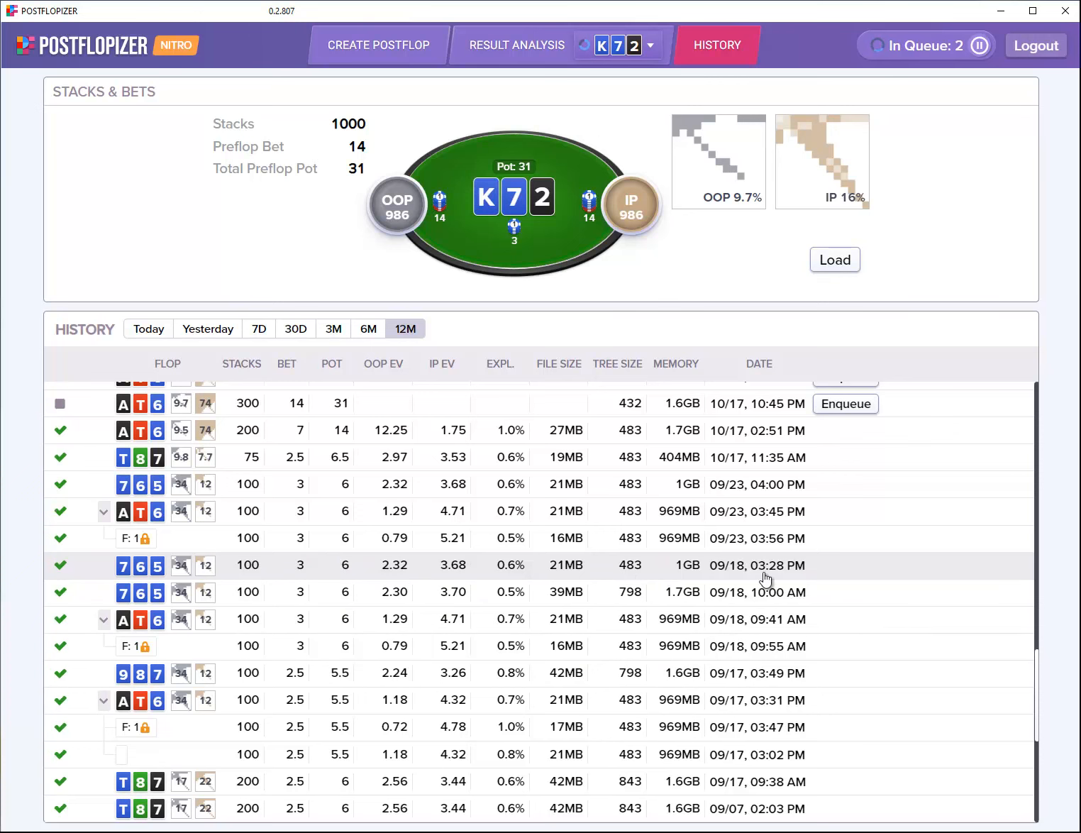
scroll(845, 579, up, 3)
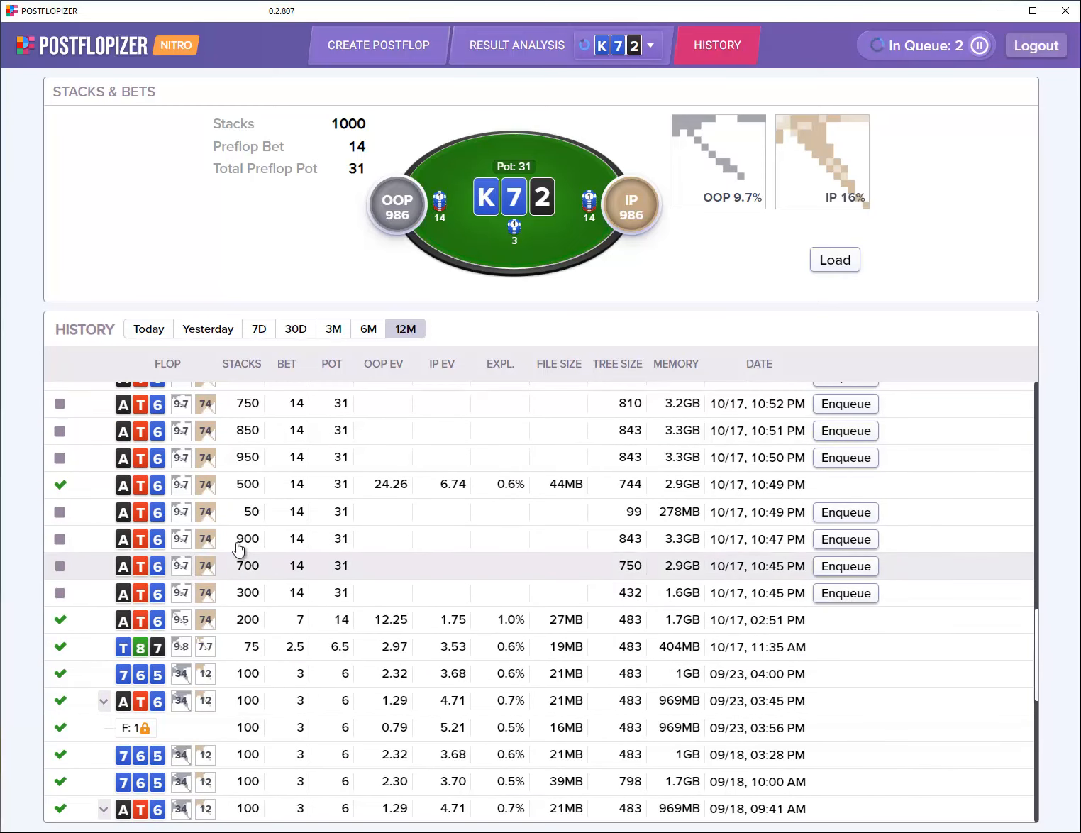
click(846, 599)
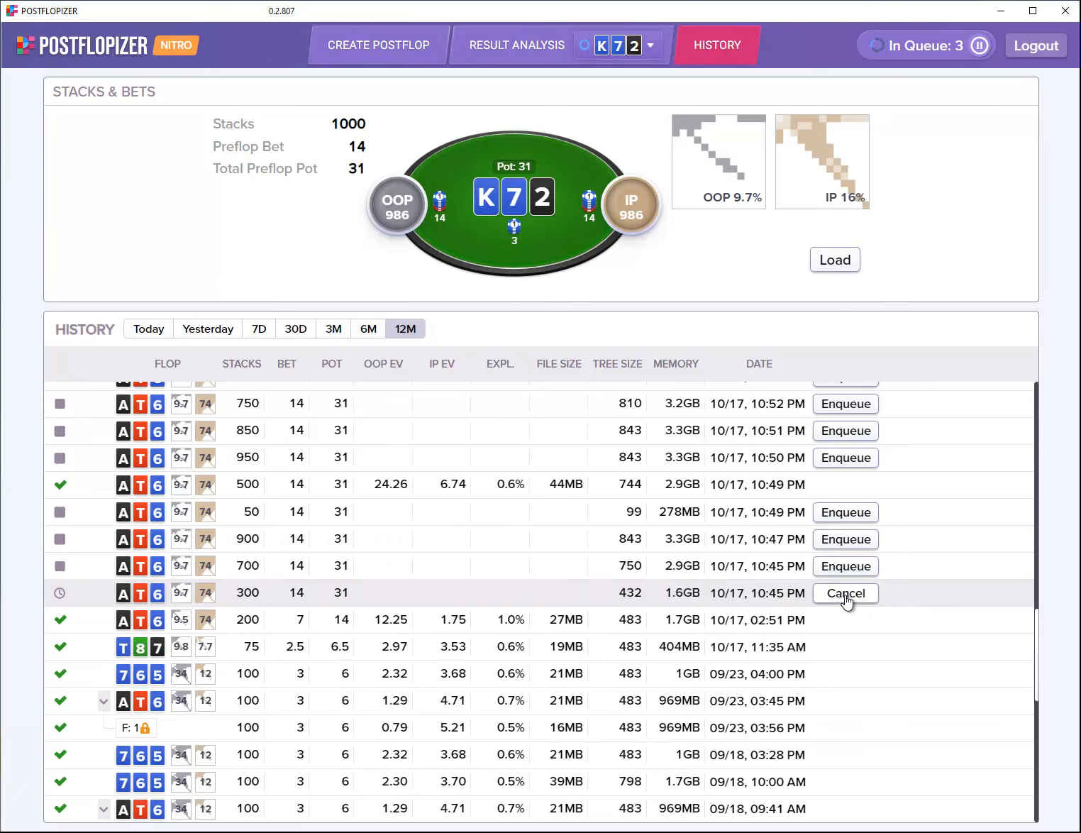
click(851, 601)
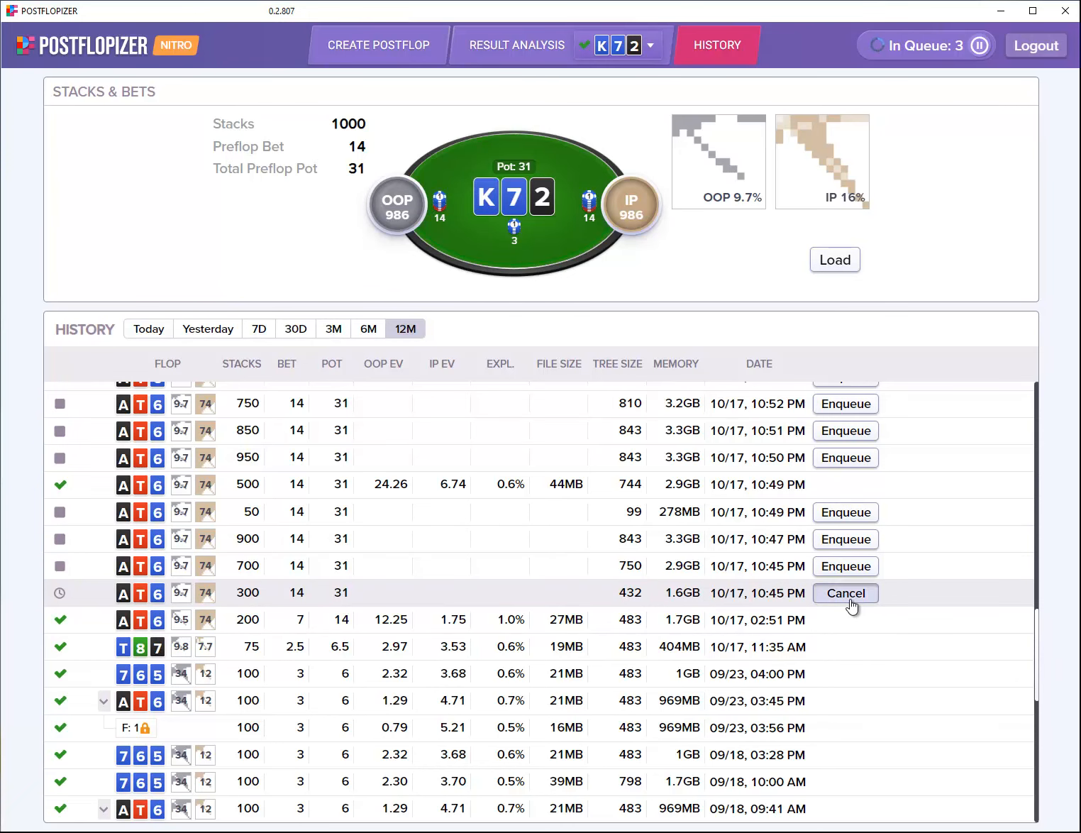
Step: Load the 02:49 PM turn-locked K72 solve from History
scroll(850, 605, up, 10)
scroll(851, 610, up, 2)
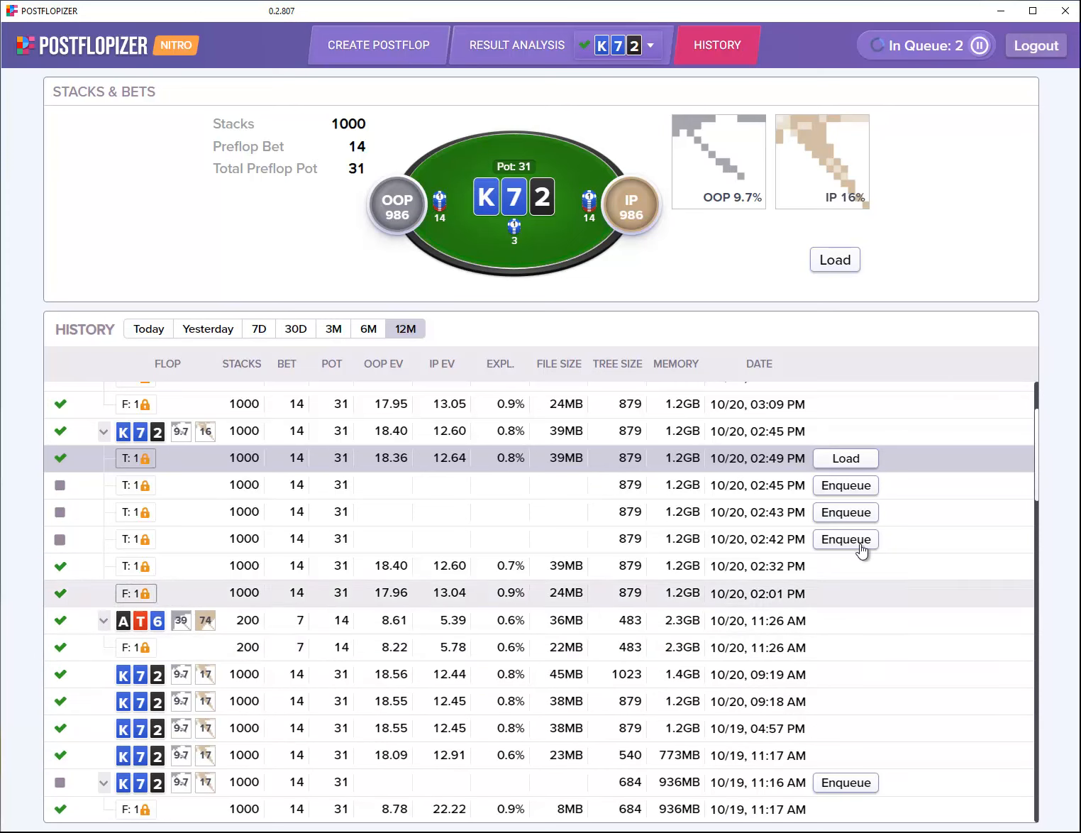
scroll(855, 474, up, 2)
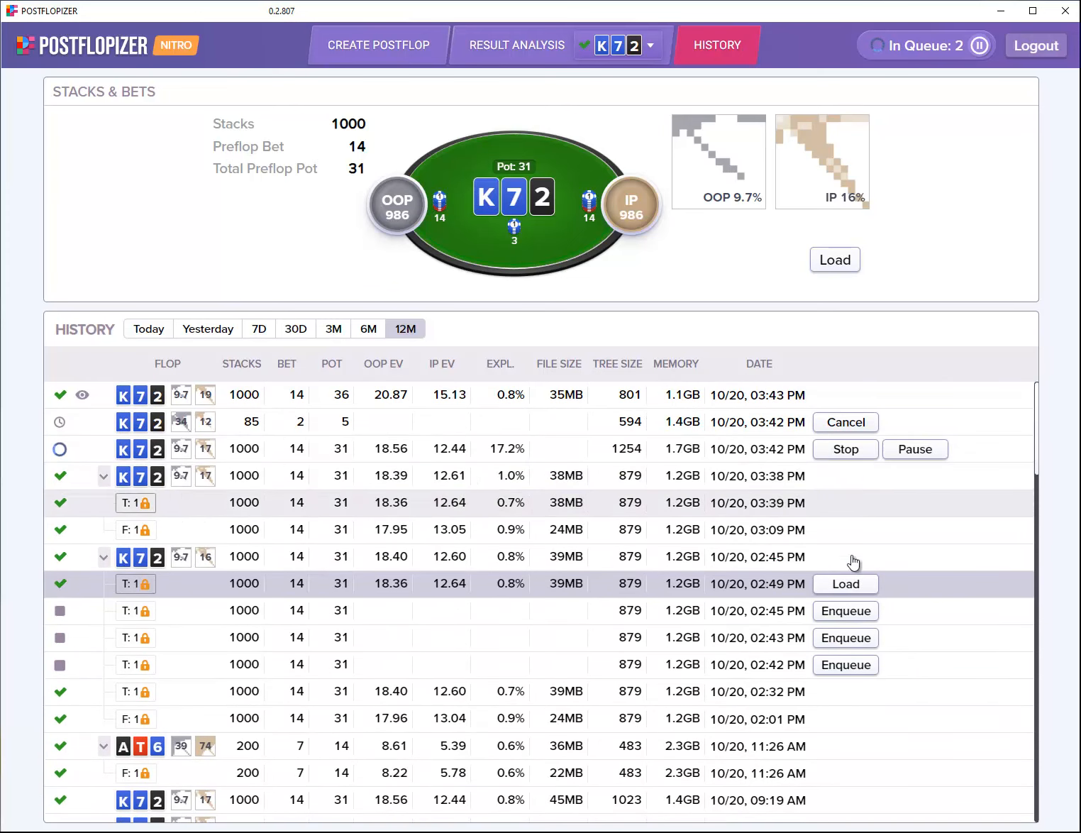
click(855, 584)
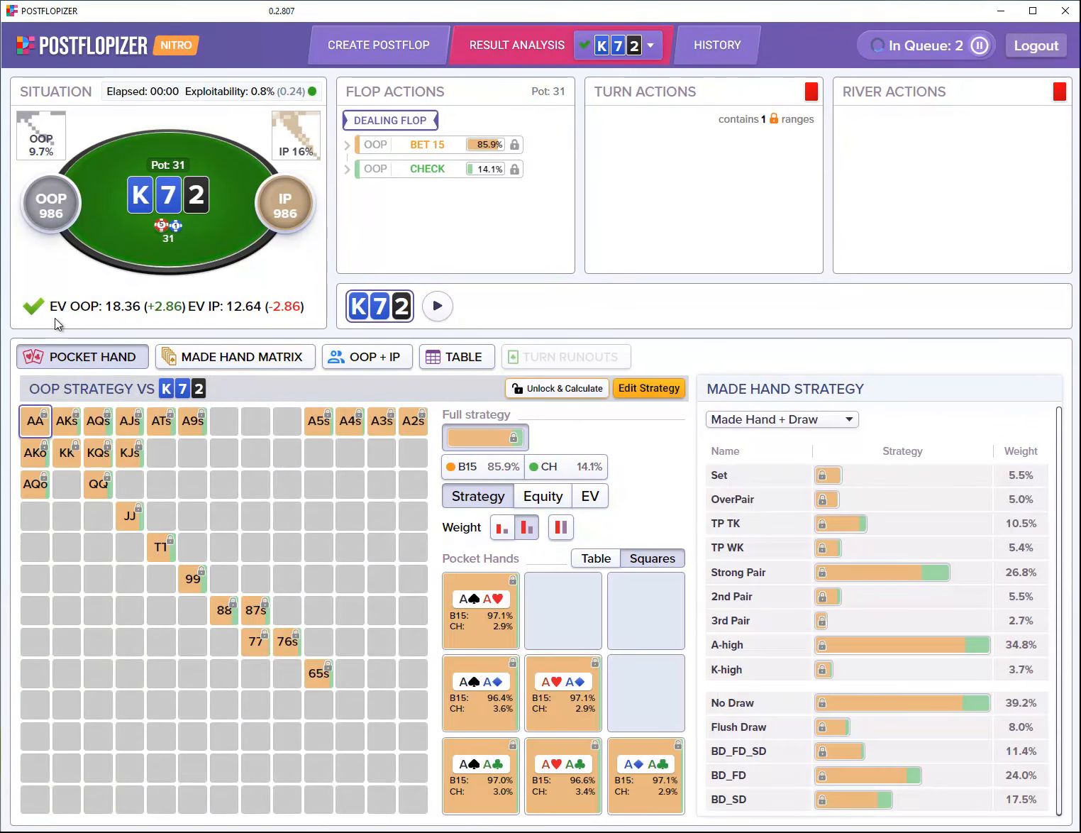
Step: Add a 75% turn IP bet size to the K72 setup and start calculating
click(438, 56)
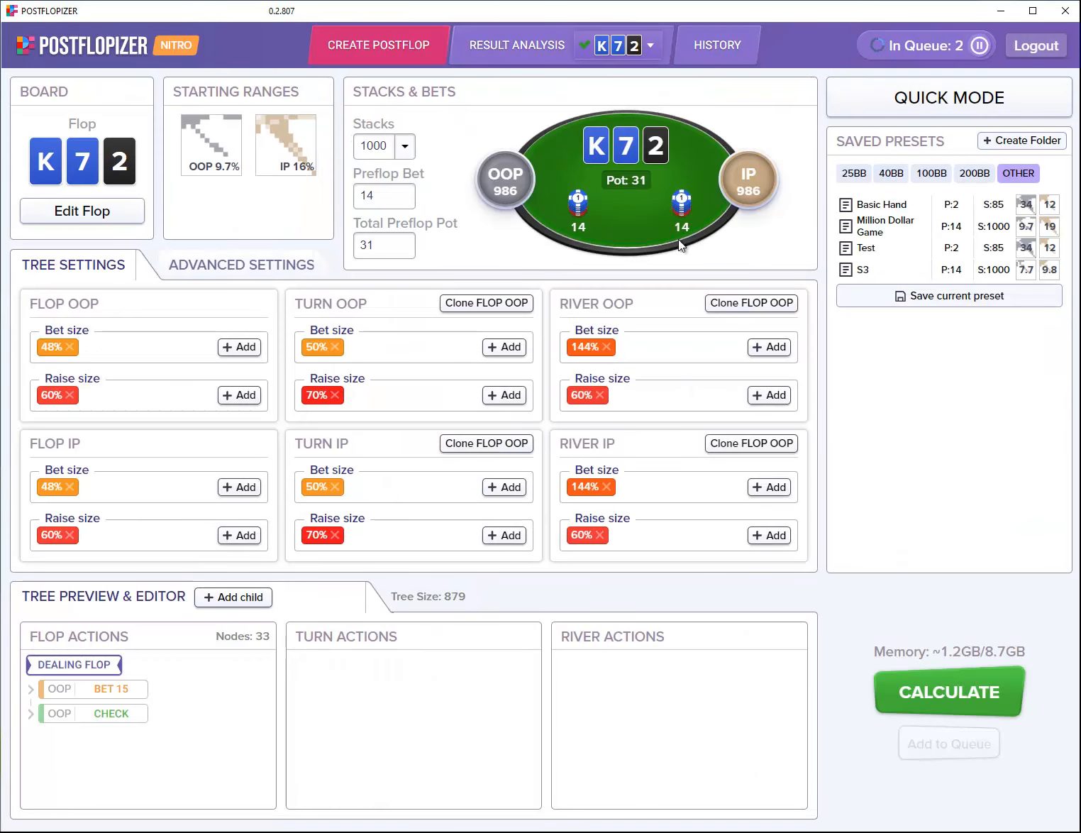
click(503, 491)
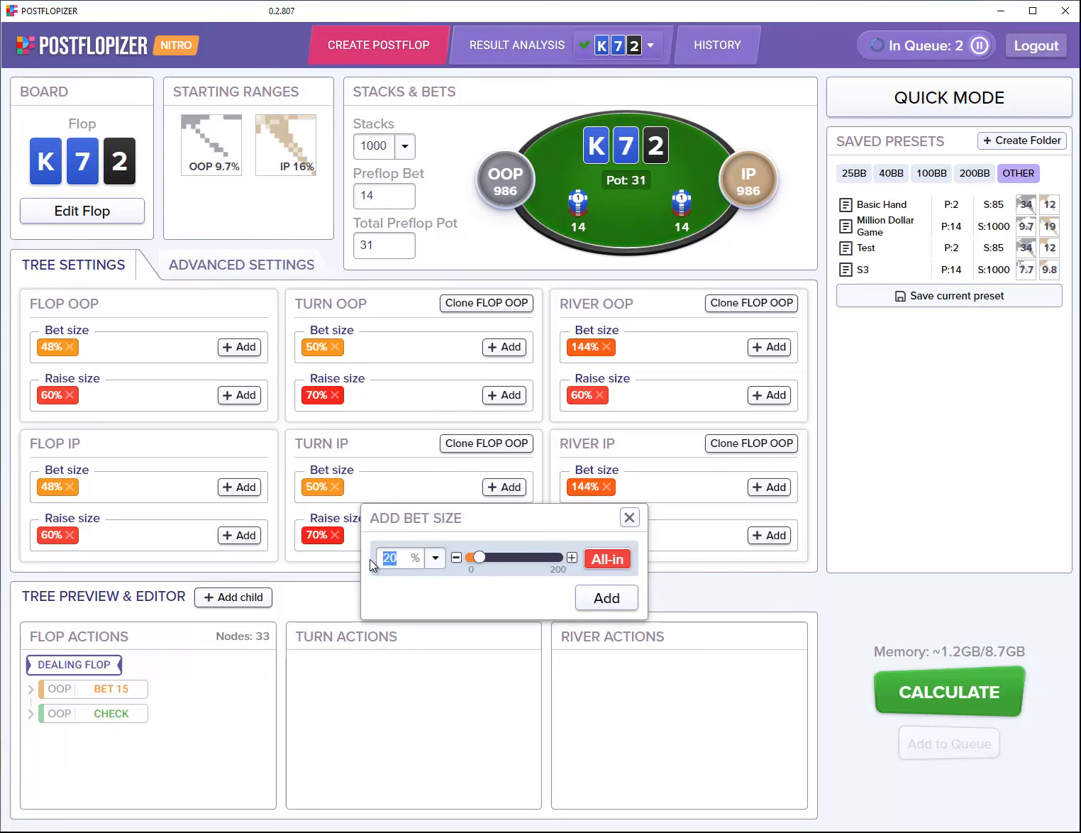
text(75)
click(610, 597)
click(942, 691)
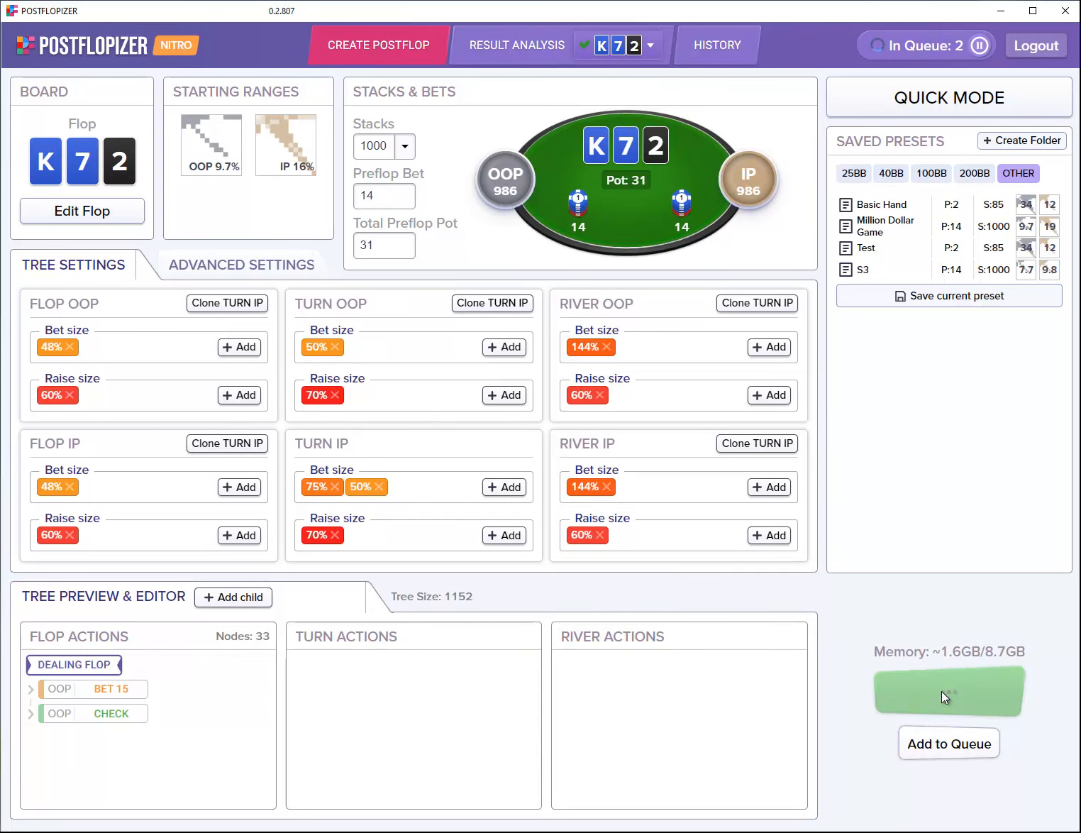
Step: Check the solve queue in History, then return to the K72 setup page
click(527, 43)
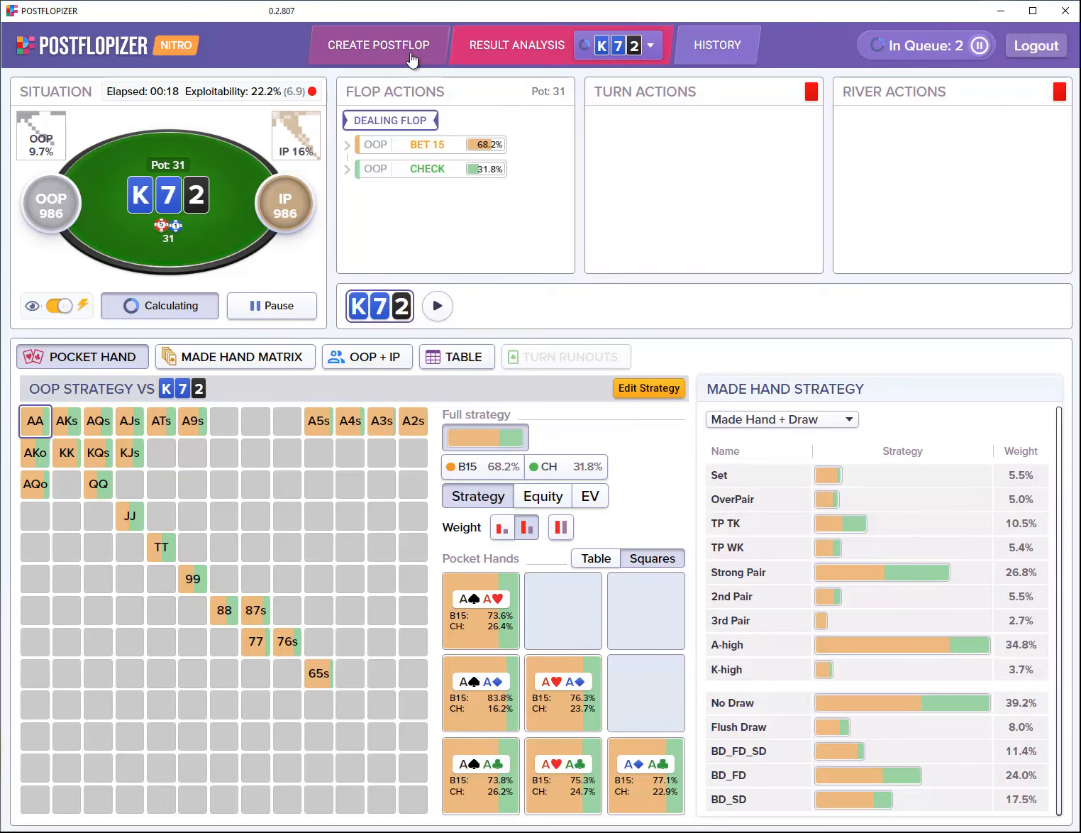
click(717, 48)
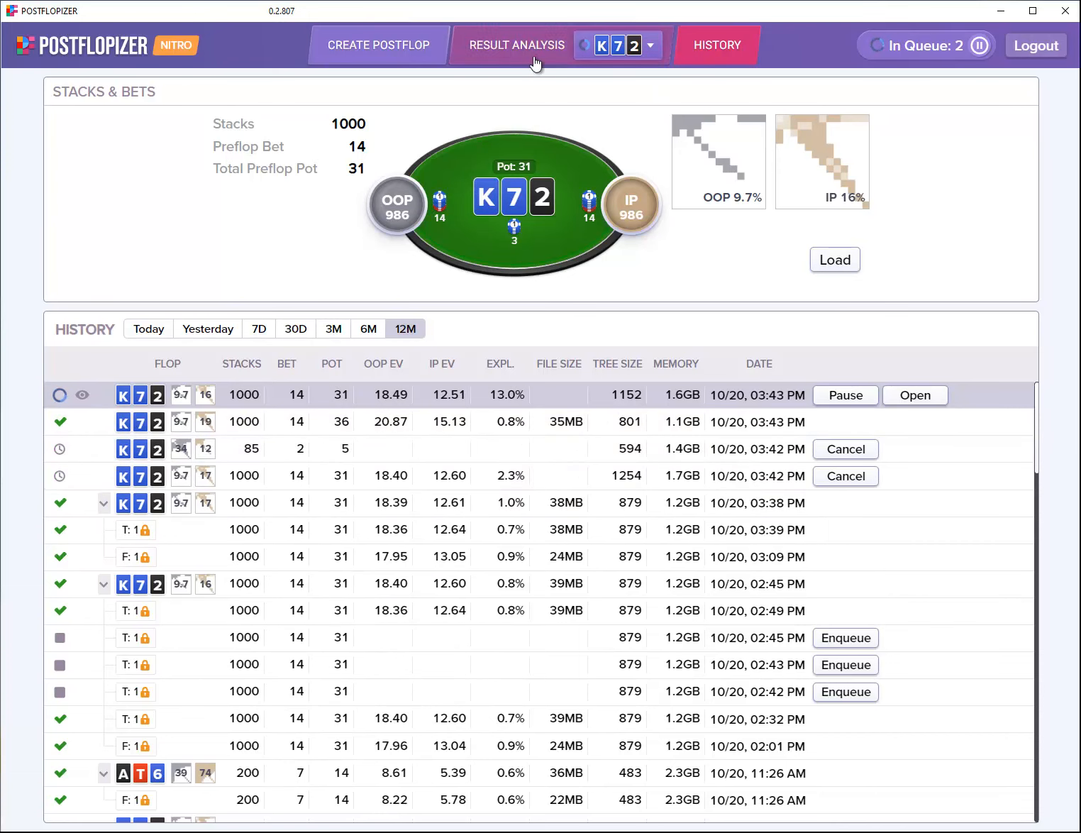
click(406, 50)
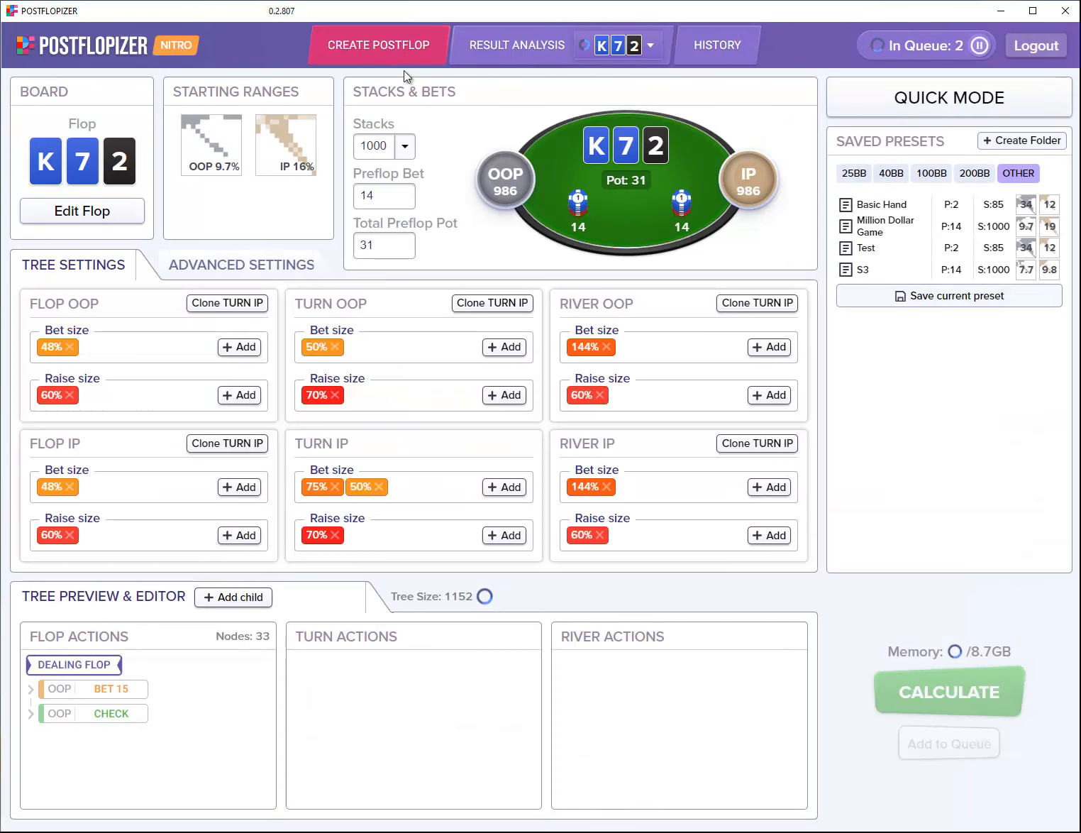